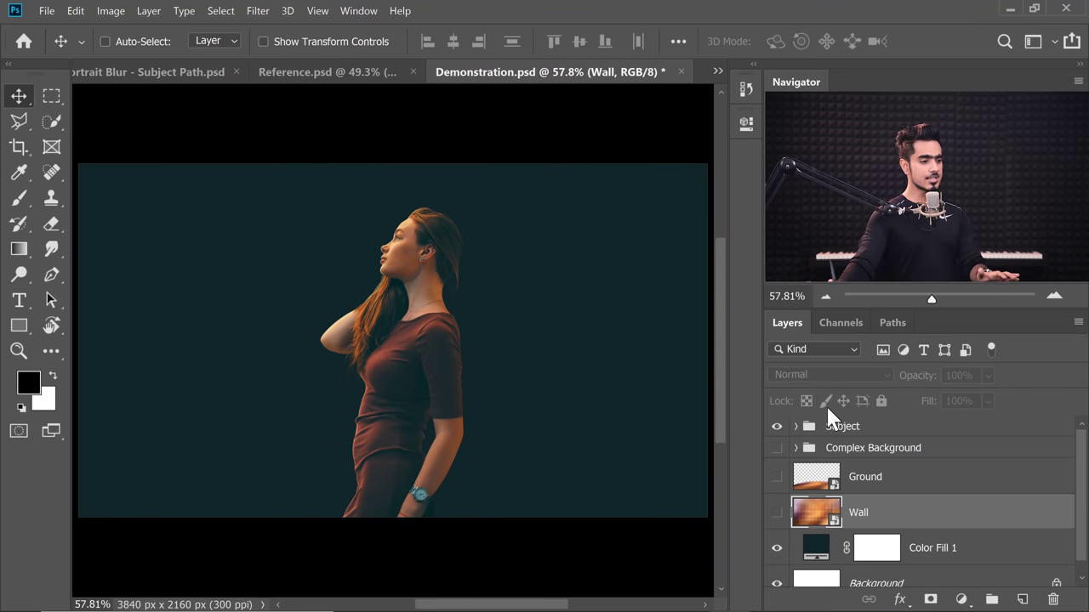
- Show the Ground layer and try a Tilt-Shift blur on it, moving the focus band below the picture and strengthening the blur
{"action": "left_click", "coordinate": [776, 478]}
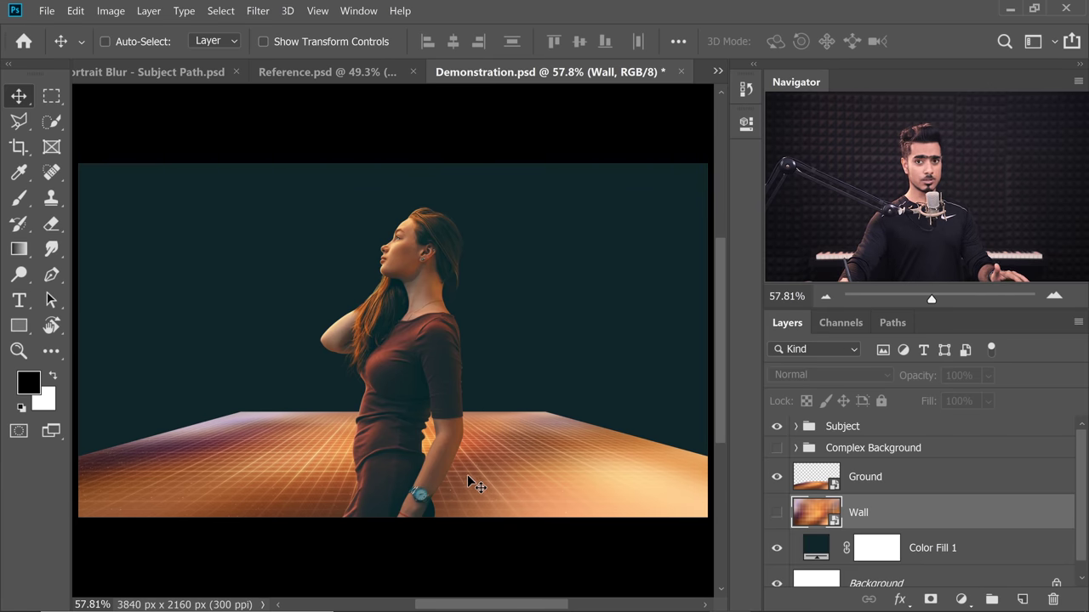
{"action": "left_click", "coordinate": [865, 477]}
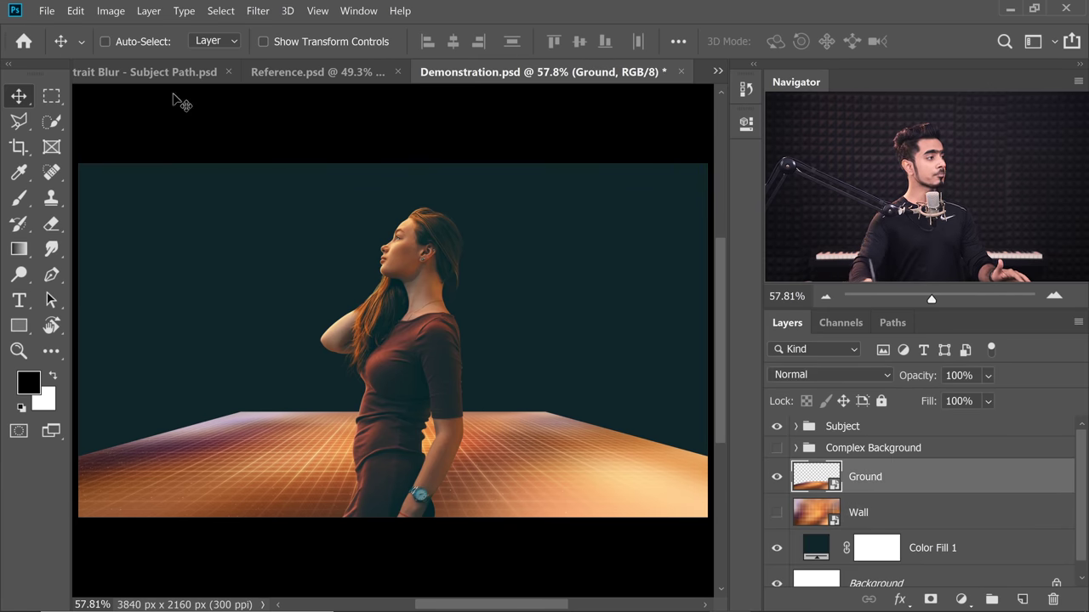
{"action": "left_click", "coordinate": [260, 10]}
{"action": "mouse_move", "coordinate": [349, 201]}
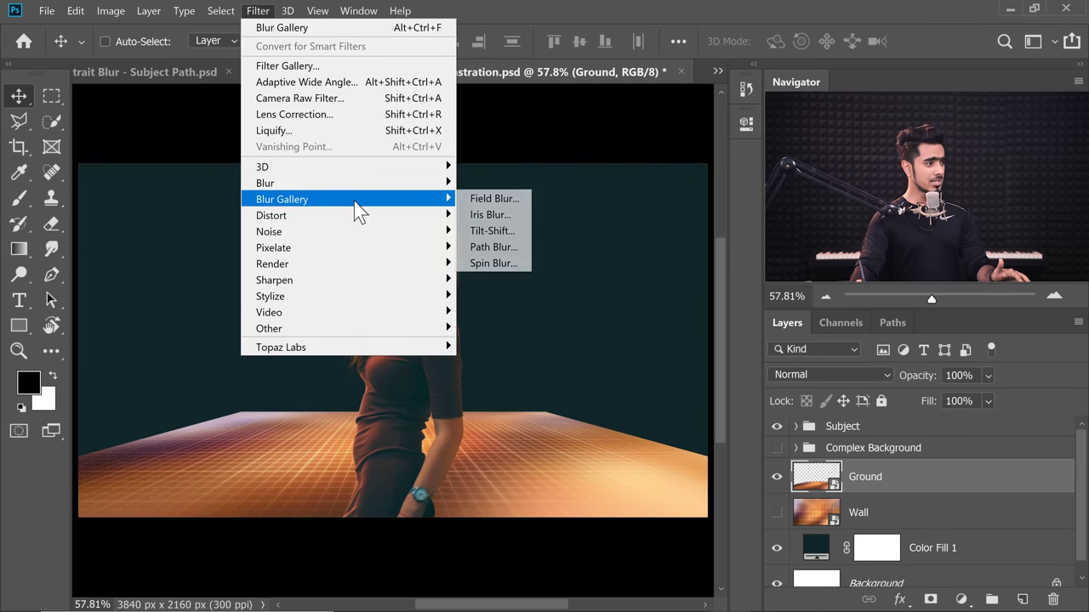
{"action": "left_click", "coordinate": [492, 231]}
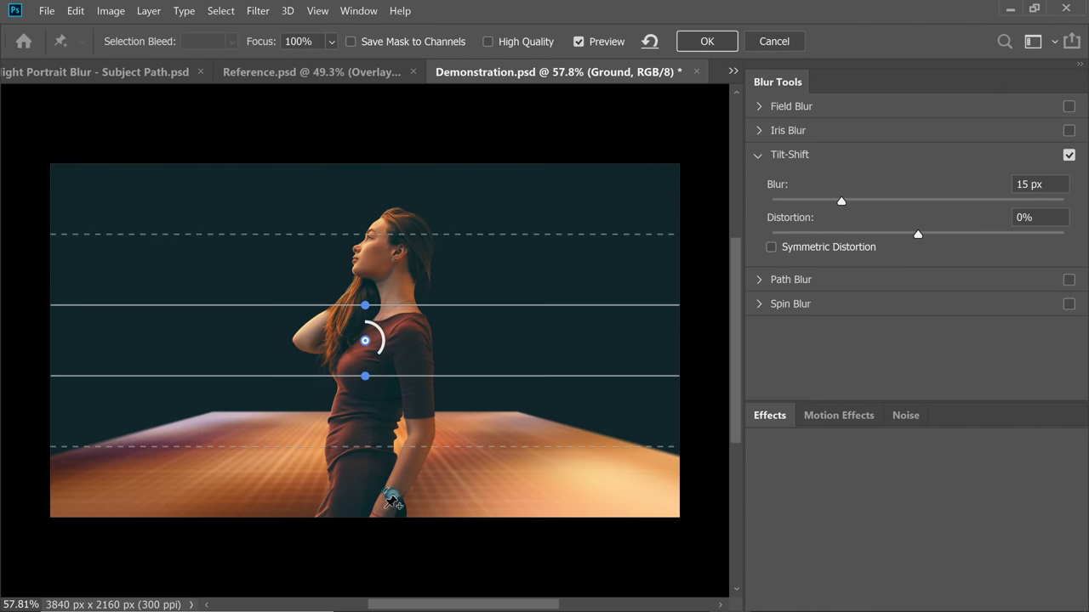
{"action": "left_click_drag", "start_coordinate": [369, 354], "coordinate": [379, 582]}
{"action": "left_click_drag", "start_coordinate": [841, 200], "coordinate": [897, 200]}
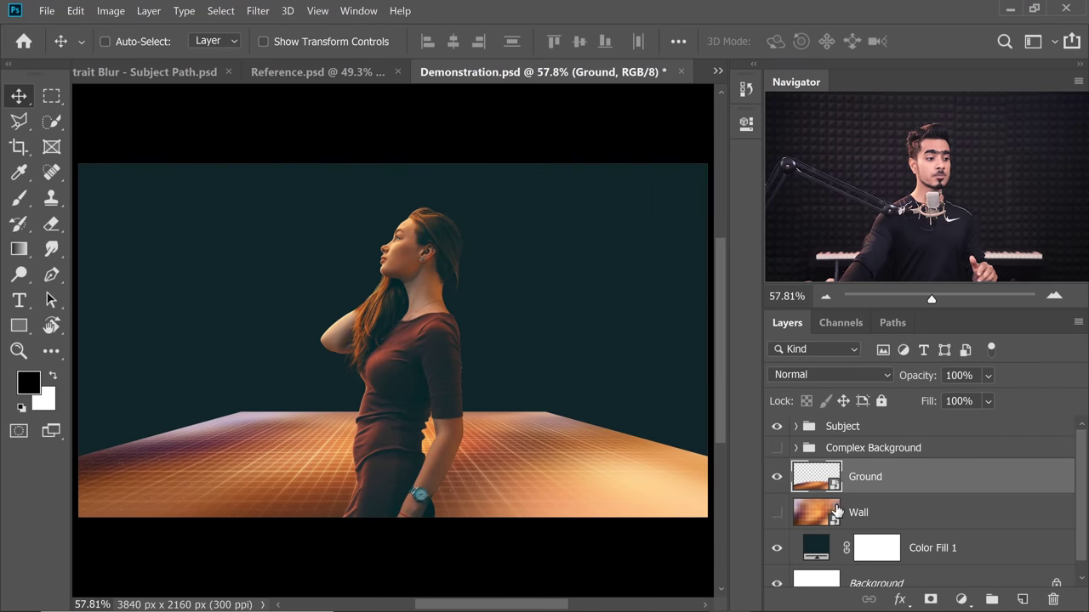
- Hide the Ground layer, show the Wall layer instead and make it the active layer
{"action": "left_click", "coordinate": [776, 477]}
{"action": "left_click", "coordinate": [777, 513]}
{"action": "left_click", "coordinate": [858, 517]}
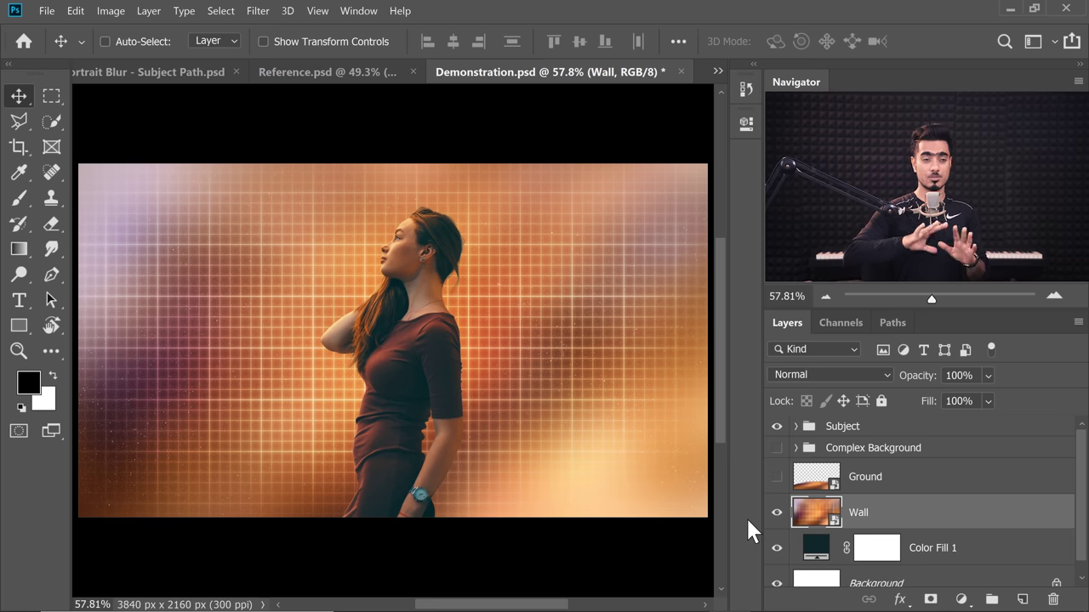
- Try a uniform Field Blur of 60 px on the Wall layer
{"action": "left_click", "coordinate": [258, 11]}
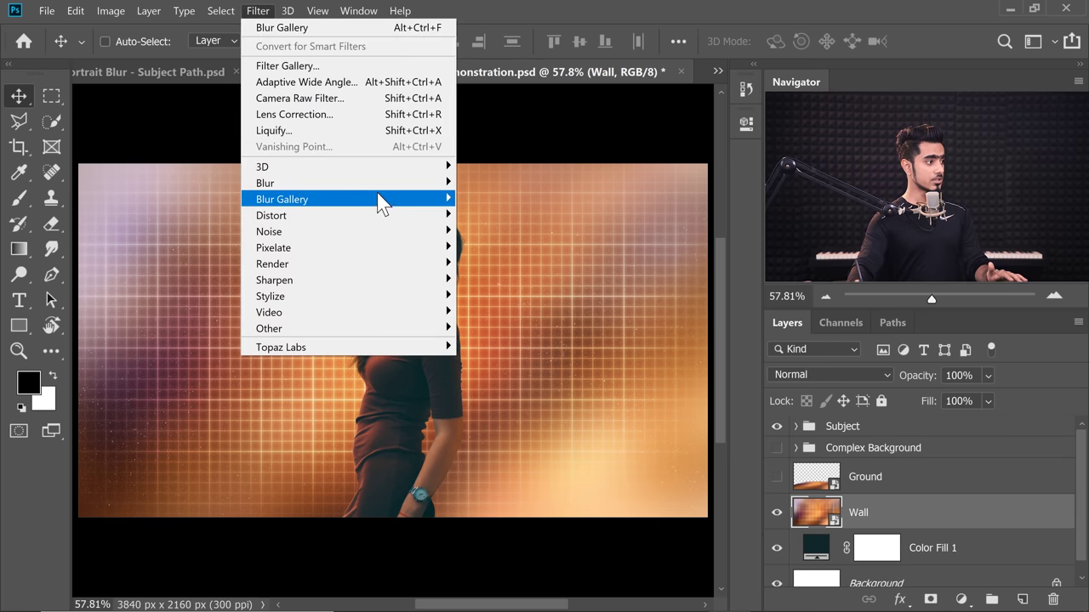
{"action": "mouse_move", "coordinate": [401, 209]}
{"action": "left_click", "coordinate": [485, 198]}
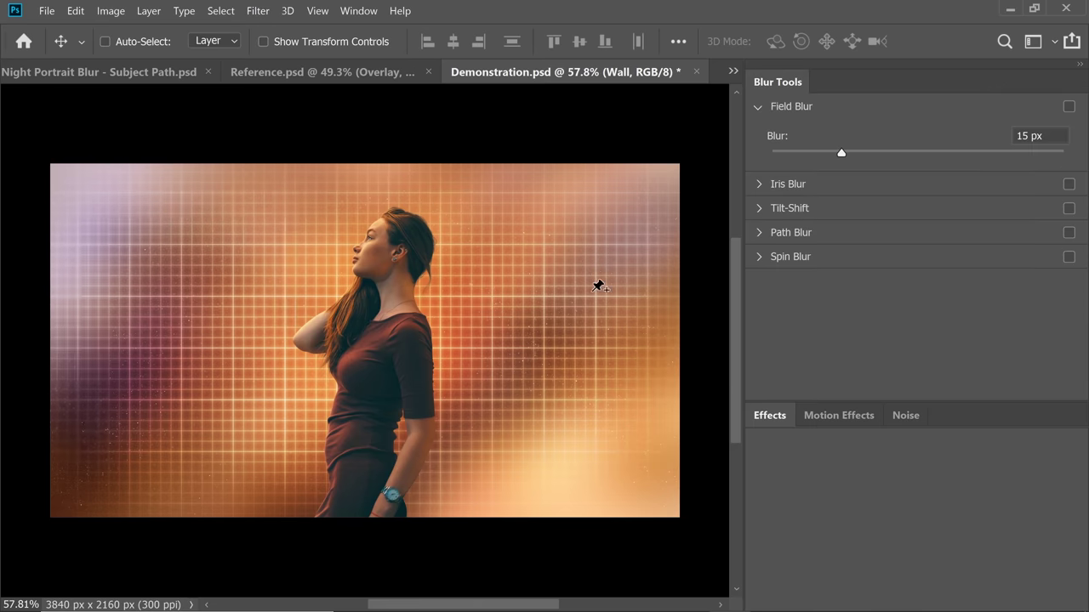
{"action": "left_click", "coordinate": [899, 152]}
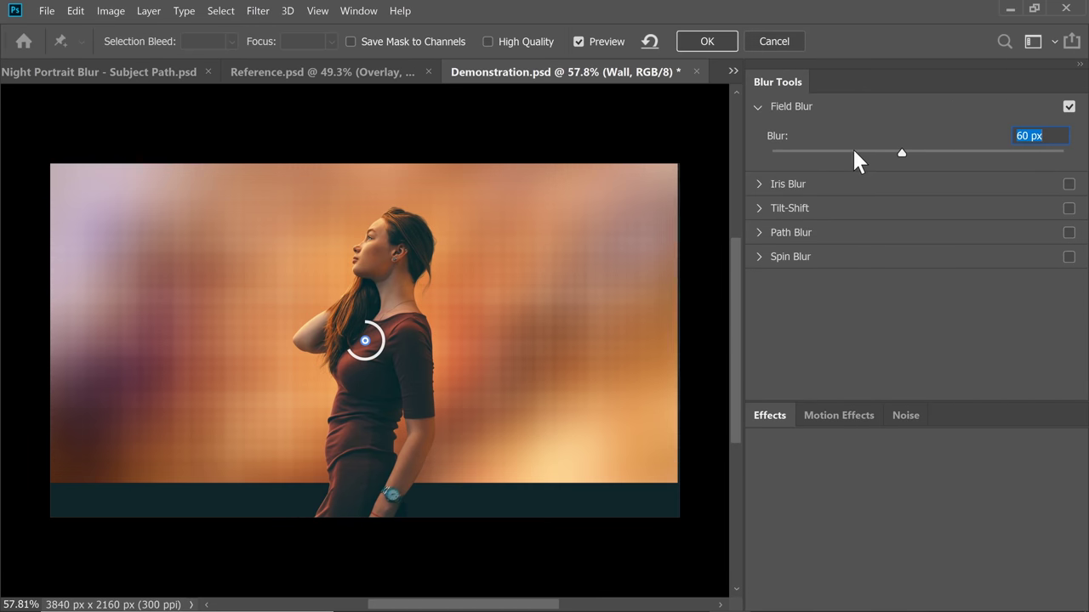
{"action": "left_click", "coordinate": [774, 41]}
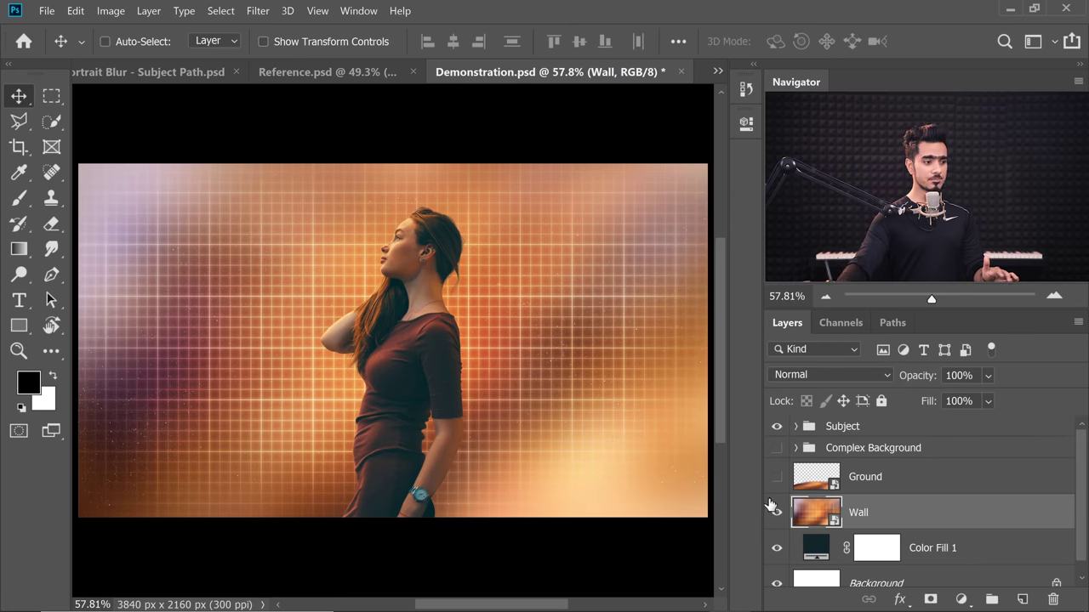
- Show the Complex Background group
{"action": "left_click", "coordinate": [775, 449]}
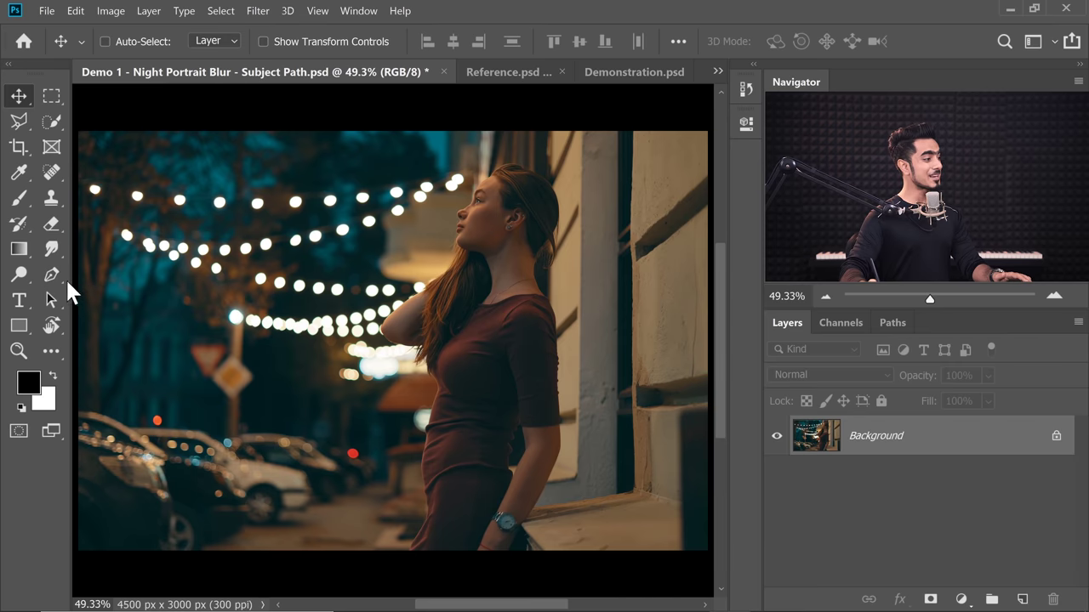
- Trace the lower front edge of the woman's dress with the Pen tool, starting just below the picture's bottom edge
{"action": "left_click", "coordinate": [51, 274]}
{"action": "left_click_drag", "start_coordinate": [421, 529], "coordinate": [461, 523]}
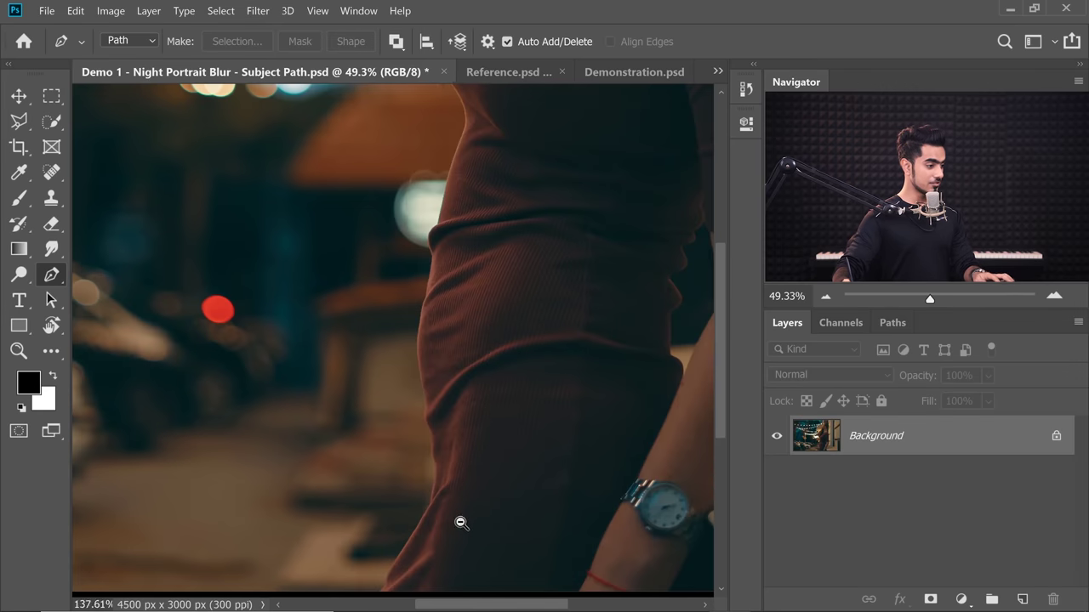
{"action": "scroll", "coordinate": [461, 523], "scroll_direction": "down", "scroll_amount": 3}
{"action": "scroll", "coordinate": [448, 382], "scroll_direction": "up", "scroll_amount": 5}
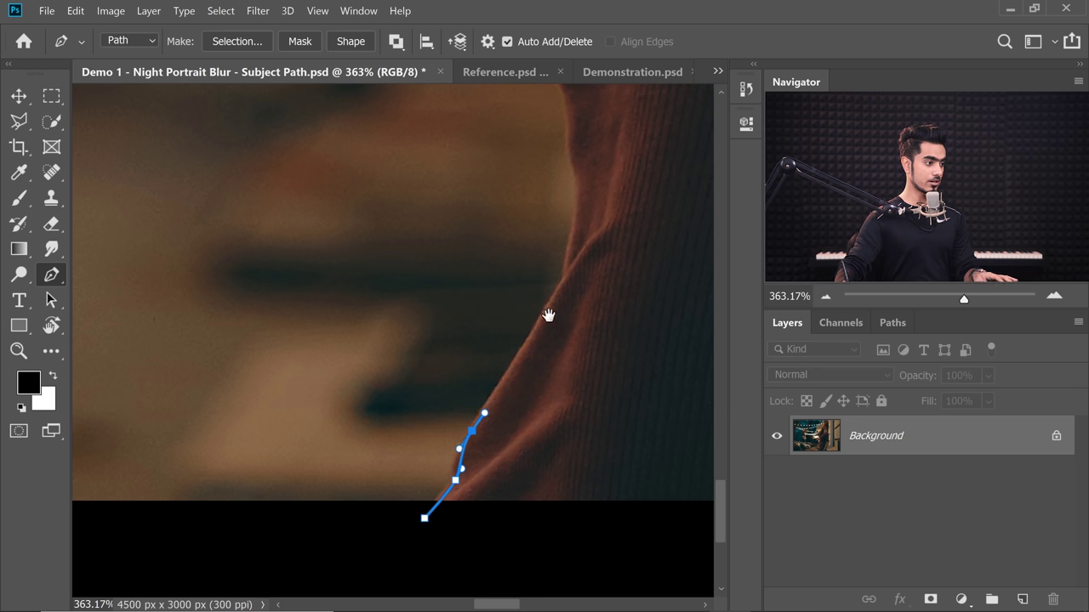
{"action": "left_click_drag", "start_coordinate": [548, 315], "coordinate": [529, 388]}
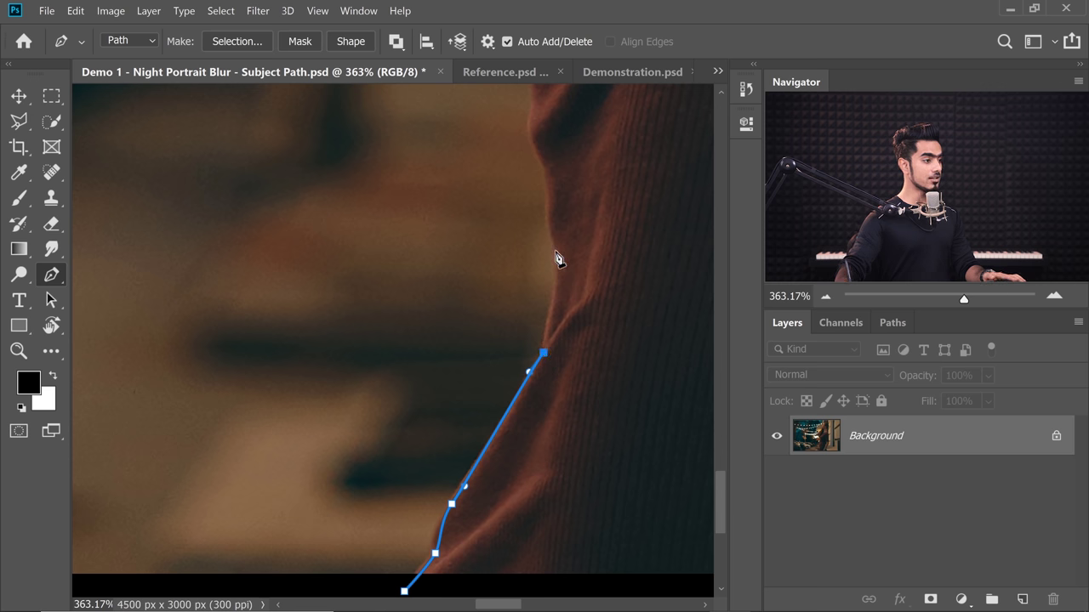
{"action": "left_click", "coordinate": [547, 359], "text": "ctrl"}
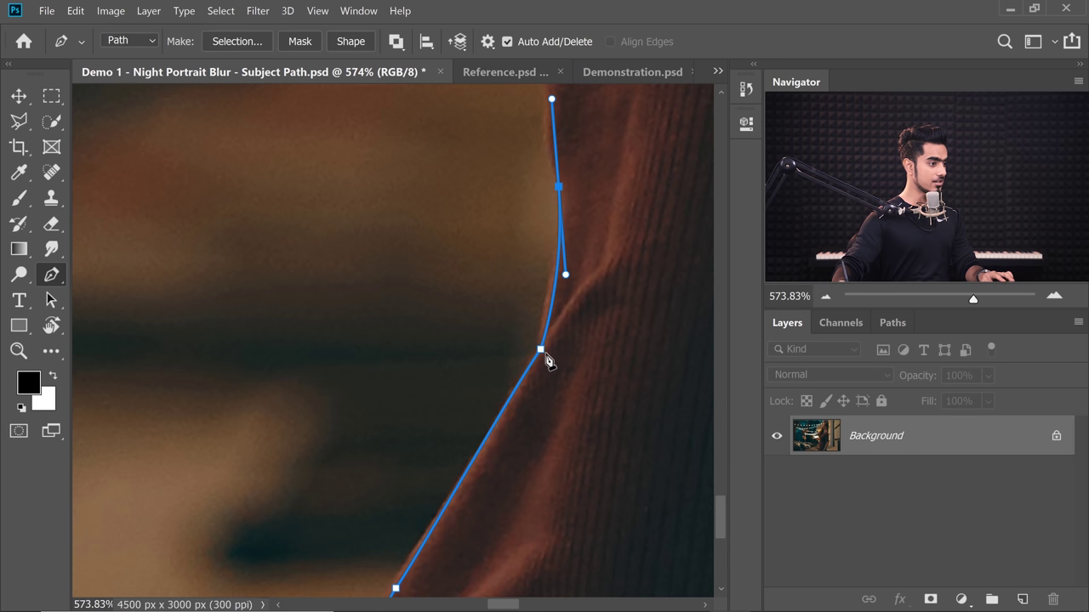
{"action": "left_click_drag", "start_coordinate": [551, 168], "coordinate": [446, 446]}
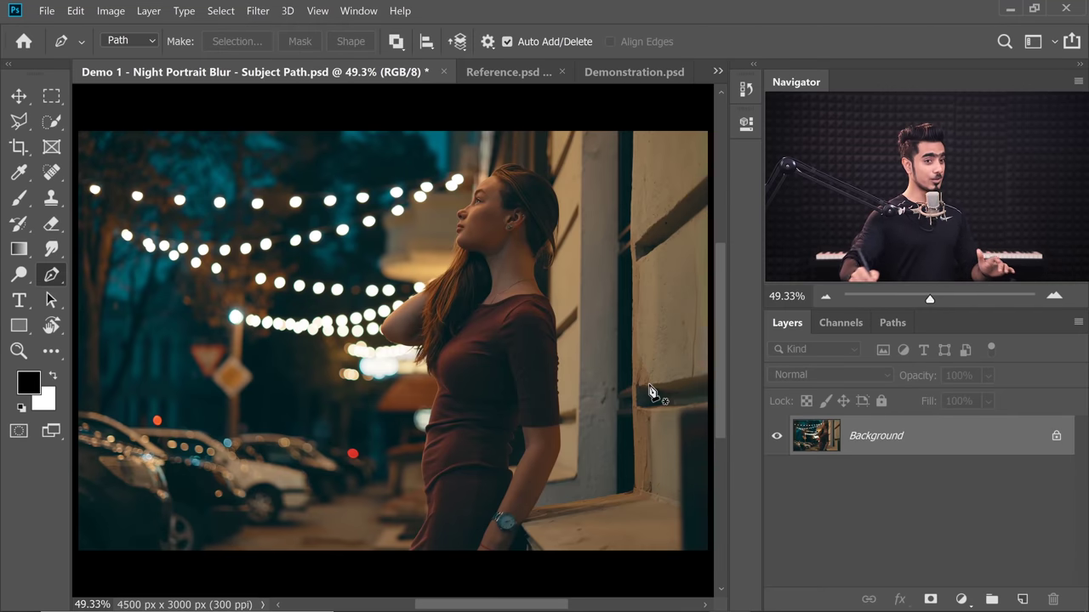
- Check which paths are saved in the night portrait document
{"action": "left_click", "coordinate": [893, 323]}
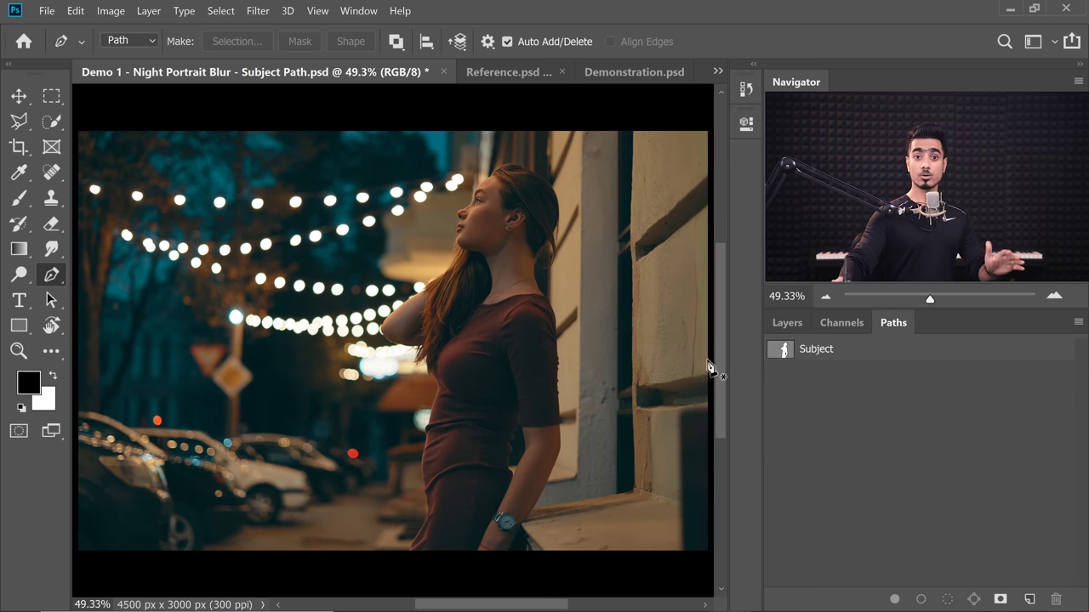
{"action": "left_click", "coordinate": [789, 322]}
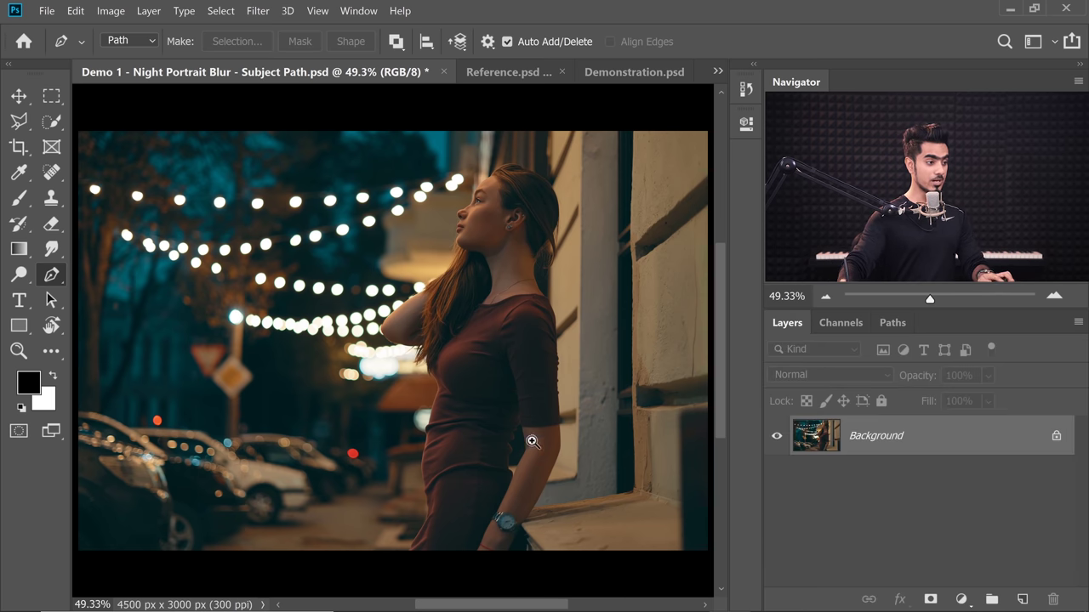
- Draw a short curved three-point test path on the dress and open the naming dialog for saving the work path
{"action": "scroll", "coordinate": [530, 439], "scroll_direction": "up", "scroll_amount": 6}
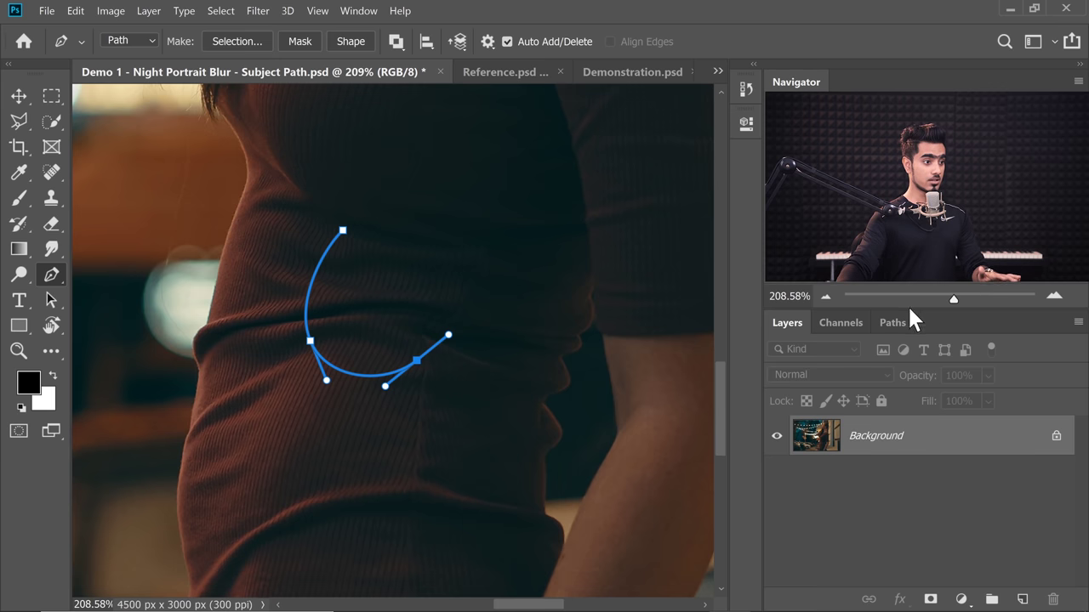
{"action": "left_click", "coordinate": [893, 322]}
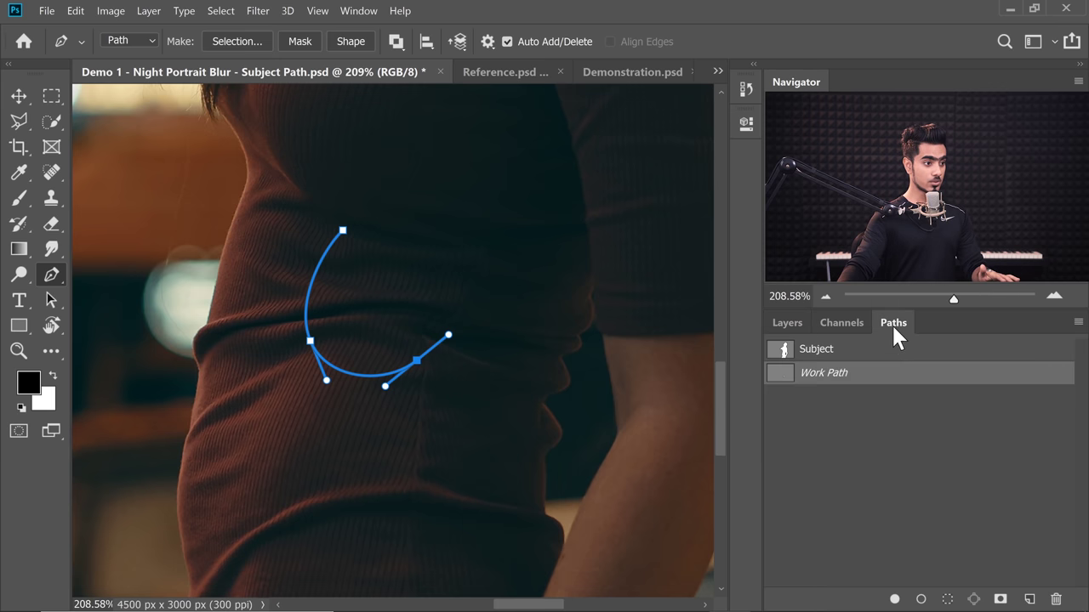
{"action": "double_click", "coordinate": [823, 373]}
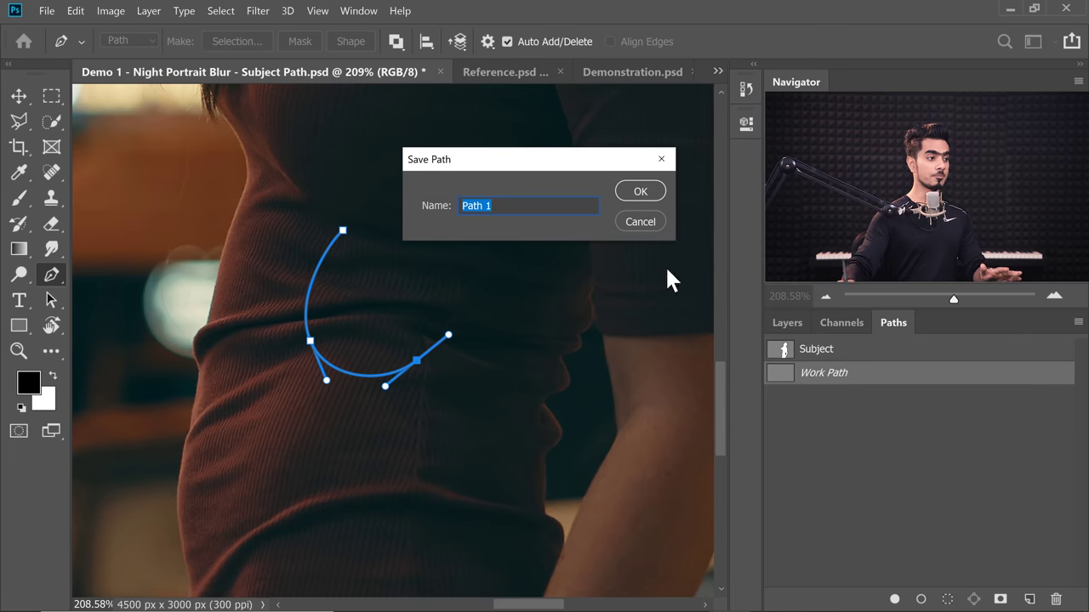
{"action": "left_click", "coordinate": [640, 222]}
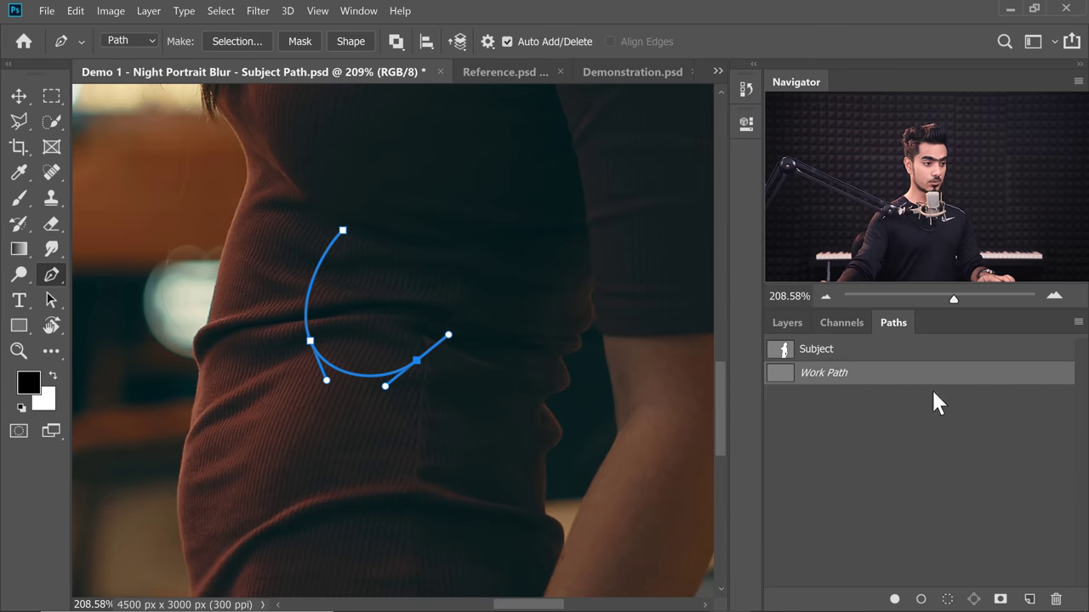
- Delete the test work path and return to the full view of the portrait
{"action": "left_click_drag", "start_coordinate": [935, 374], "coordinate": [1055, 599]}
{"action": "left_click", "coordinate": [787, 323]}
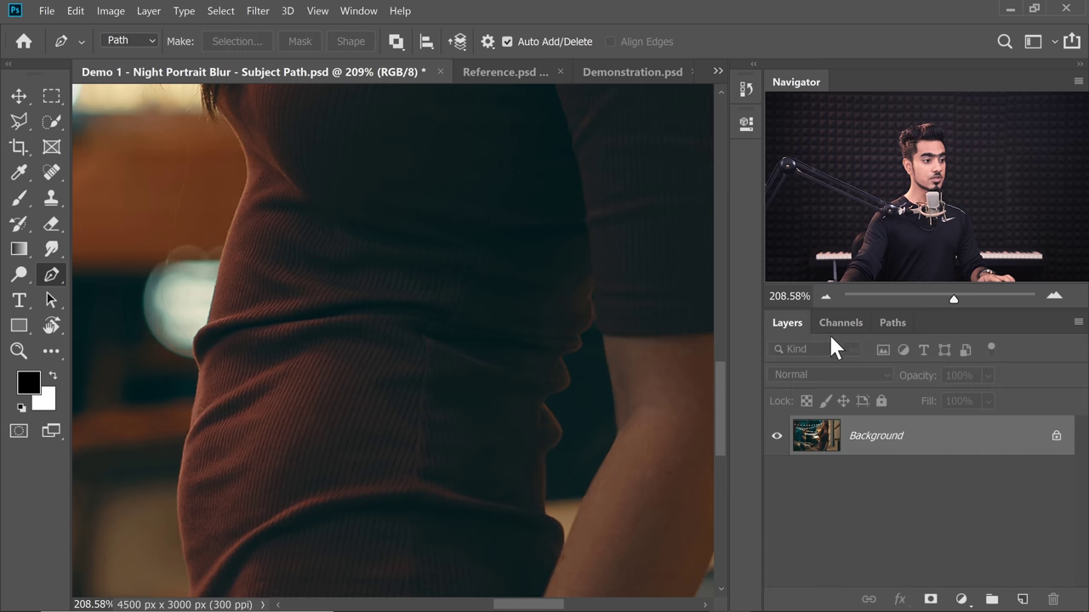
{"action": "key", "text": "ctrl+0"}
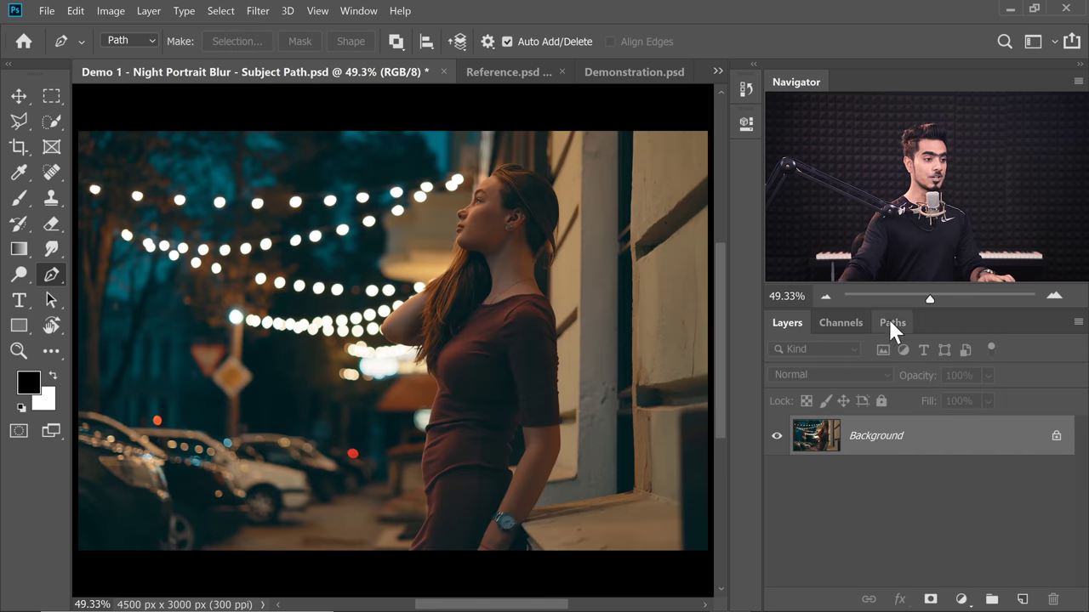
- Activate the saved Subject path to display its outline around the woman
{"action": "left_click", "coordinate": [890, 323]}
{"action": "left_click", "coordinate": [850, 351]}
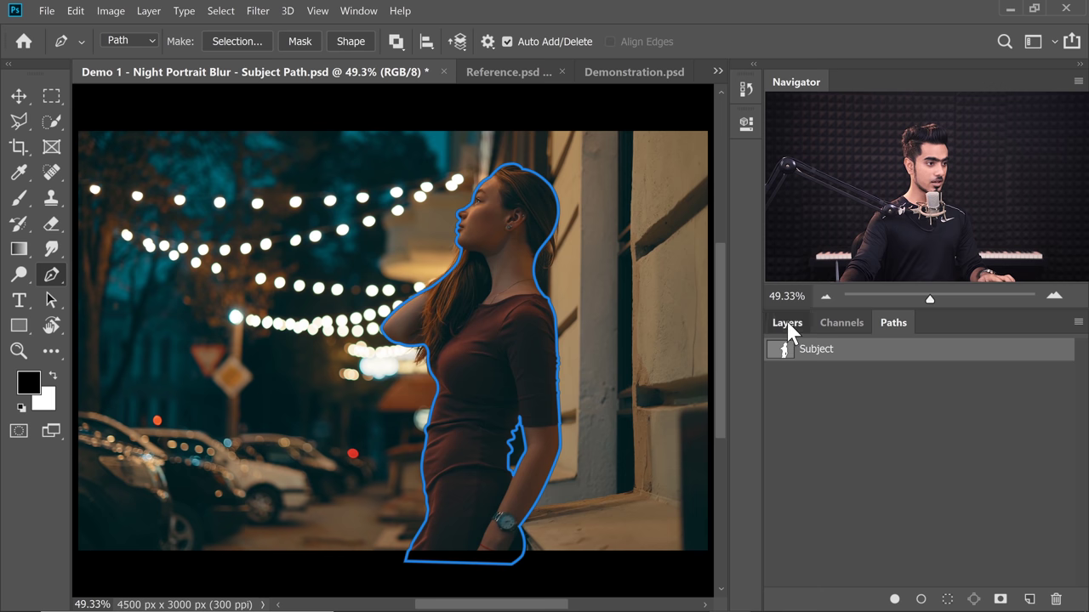
{"action": "left_click", "coordinate": [787, 324]}
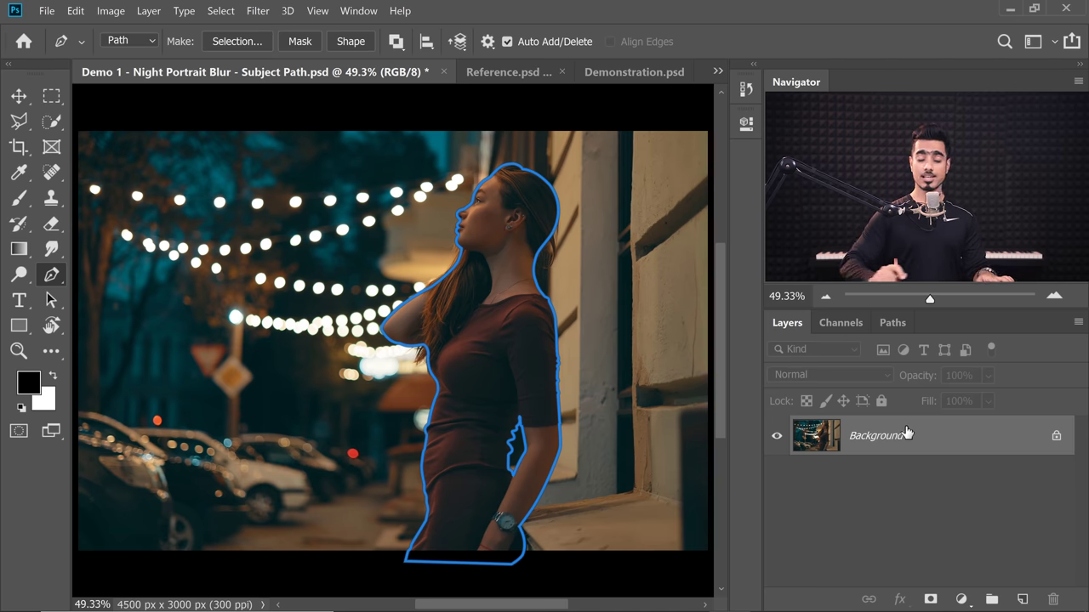
- Duplicate the Background layer and name the copy Subject
{"action": "key", "text": "ctrl+j"}
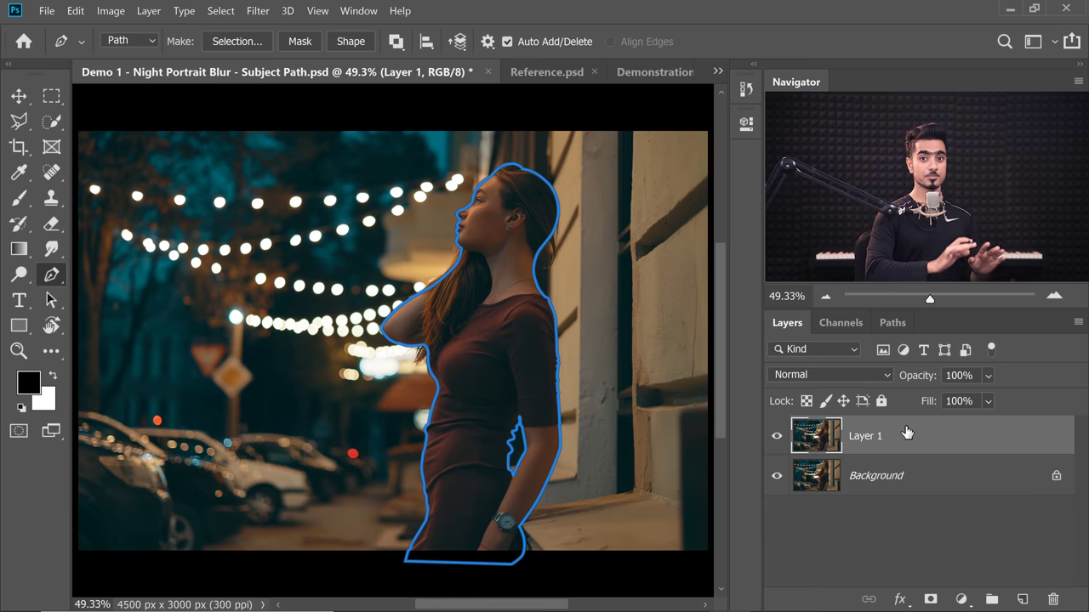
{"action": "double_click", "coordinate": [867, 439]}
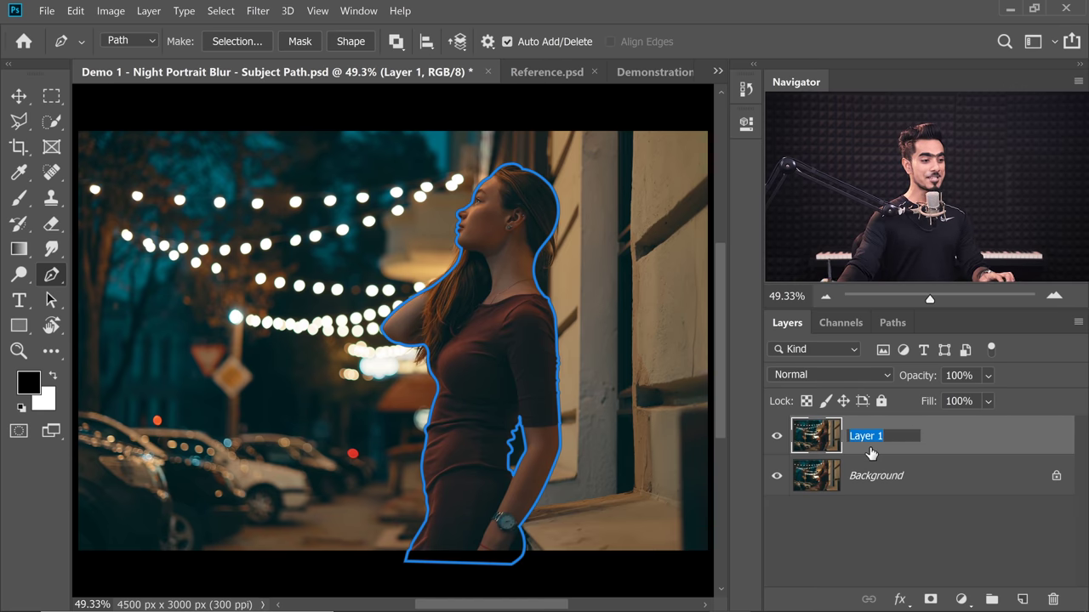
{"action": "key", "text": "Return"}
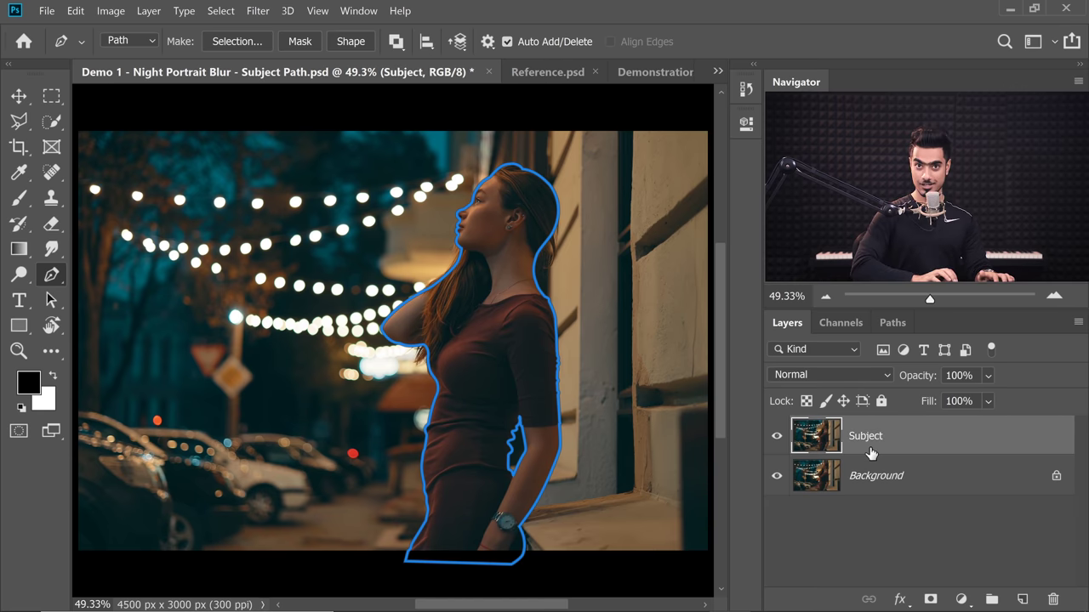
- Convert the active path around the woman into a new anti-aliased selection with a feather radius of 0 pixels
{"action": "right_click", "coordinate": [472, 307]}
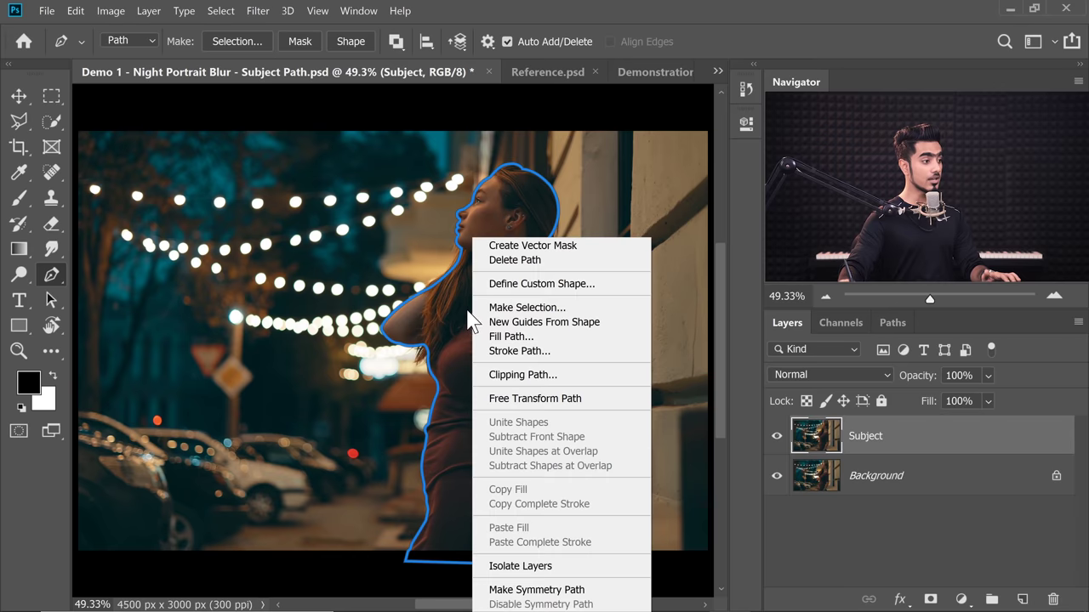
{"action": "left_click", "coordinate": [485, 308]}
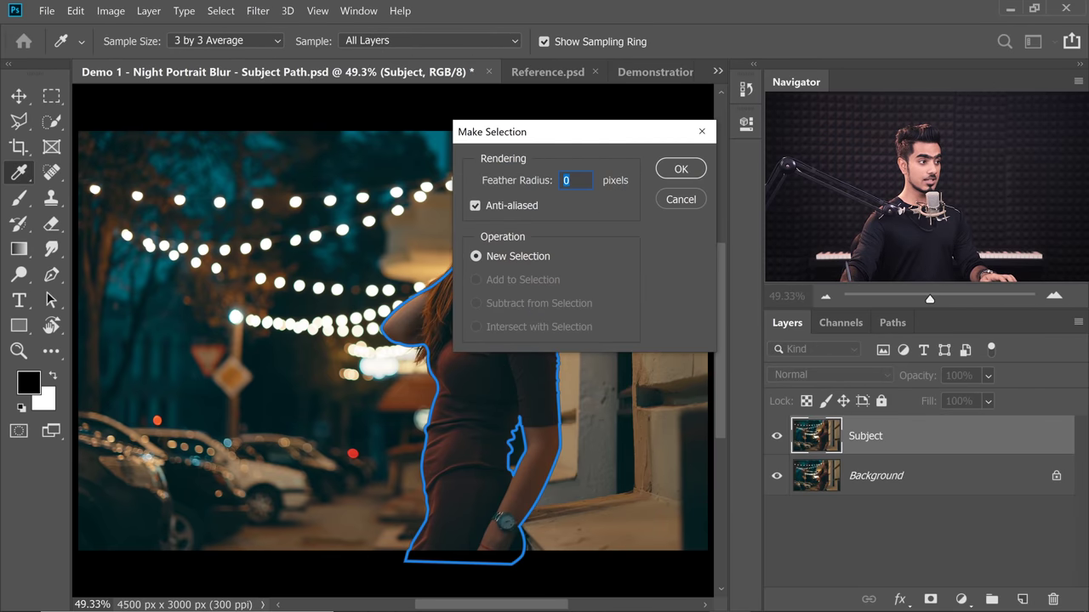
{"action": "left_click", "coordinate": [678, 170]}
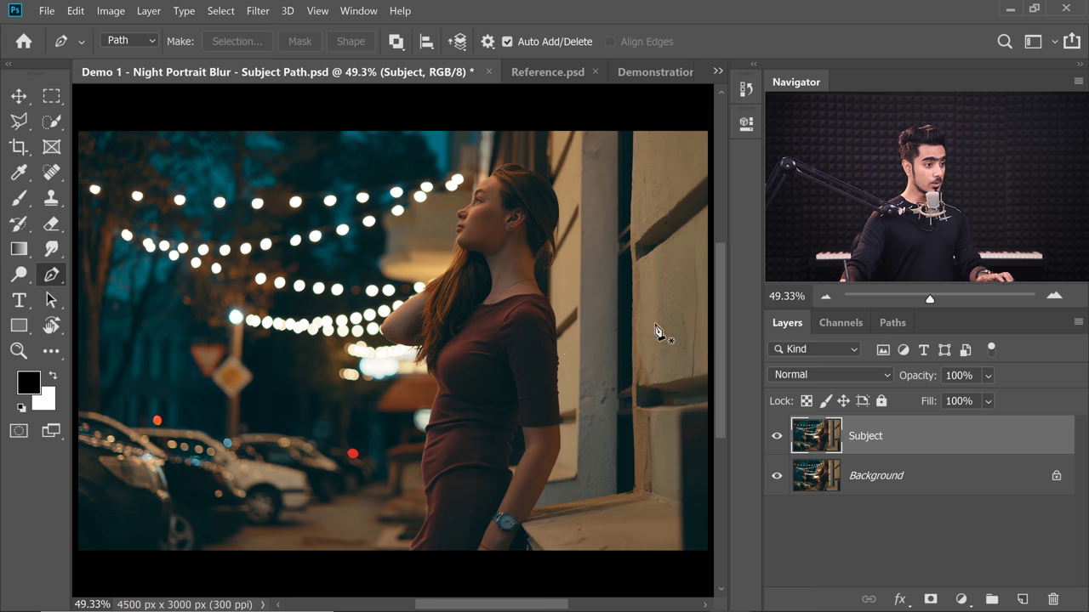
- Load the saved Subject path directly as a selection and return to the layer list
{"action": "left_click", "coordinate": [885, 323]}
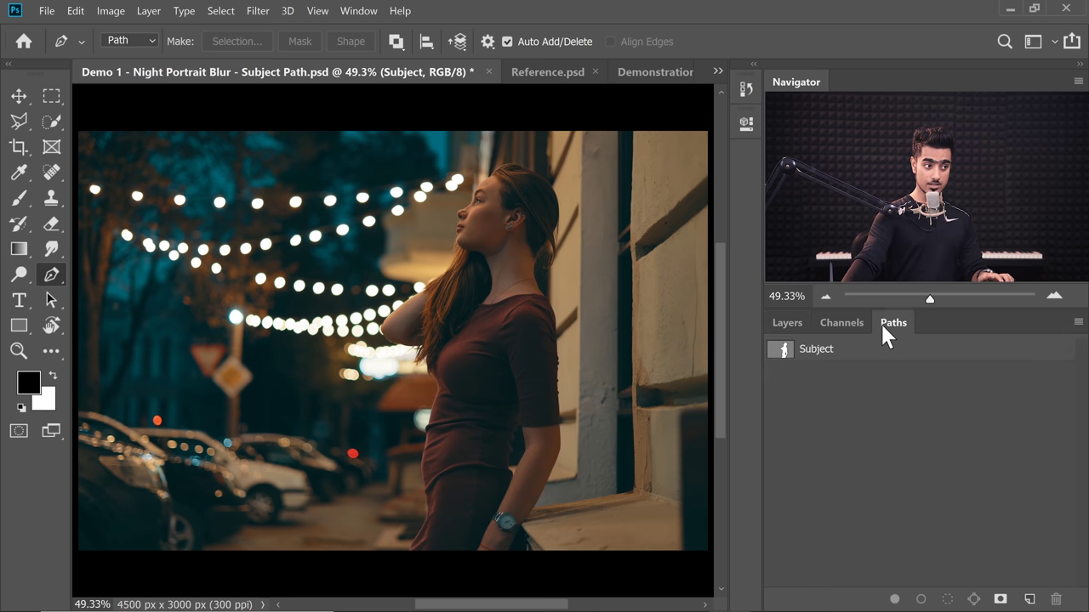
{"action": "left_click", "coordinate": [783, 354], "text": "ctrl"}
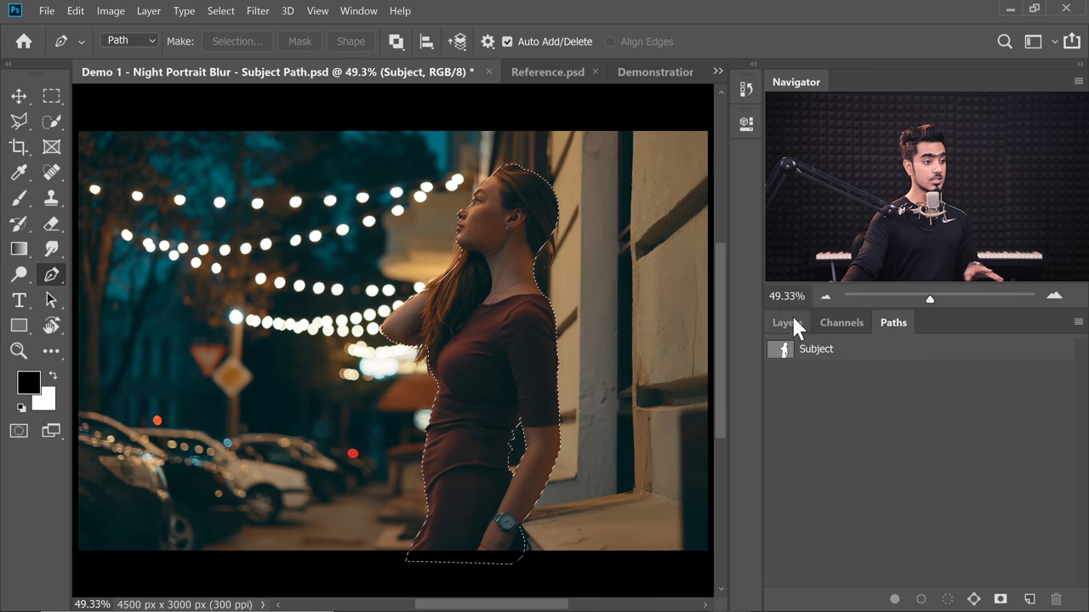
{"action": "left_click", "coordinate": [789, 323]}
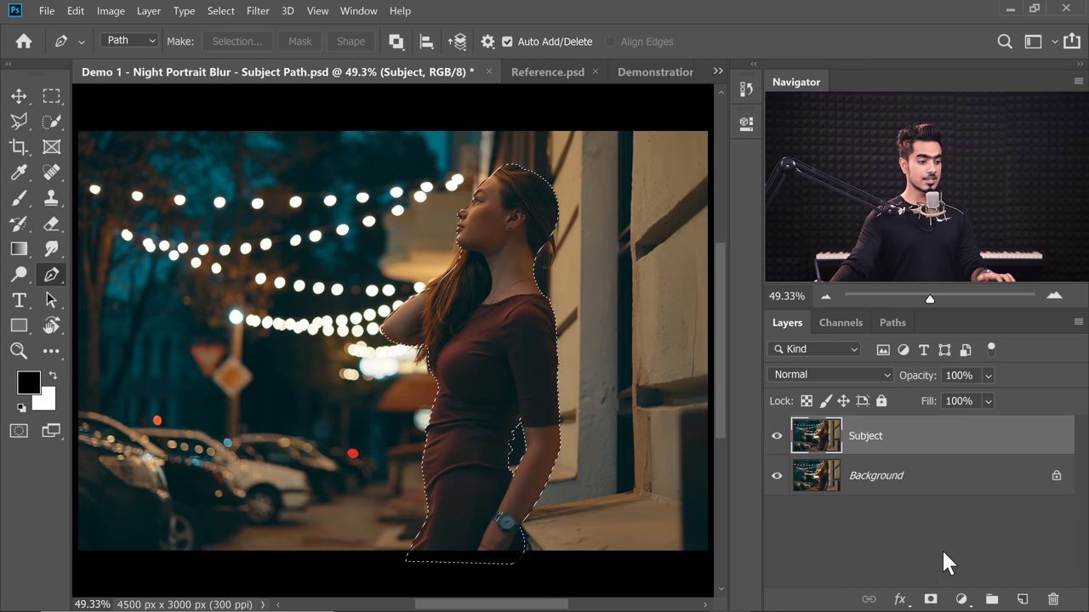
- Mask the Subject layer with the loaded selection and check the cutout by briefly hiding the Background layer
{"action": "left_click", "coordinate": [931, 600]}
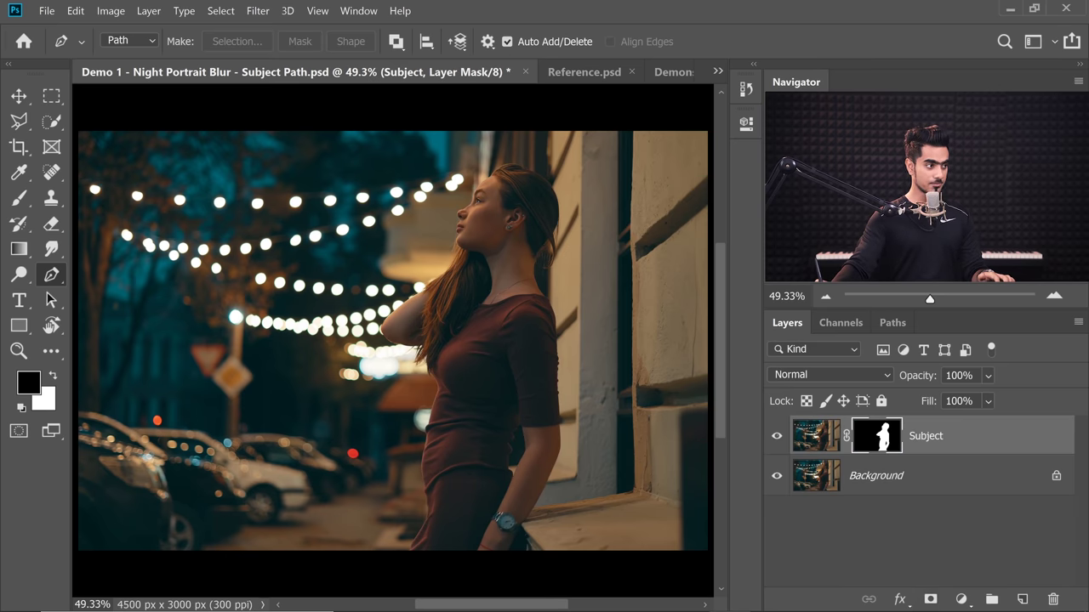
{"action": "left_click", "coordinate": [775, 477]}
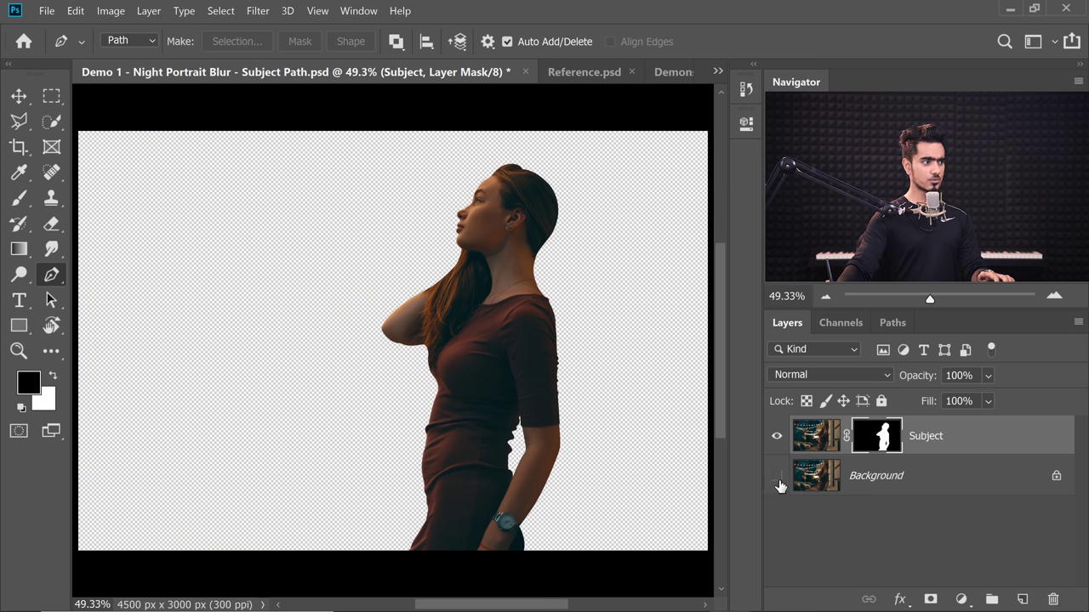
{"action": "left_click", "coordinate": [775, 477]}
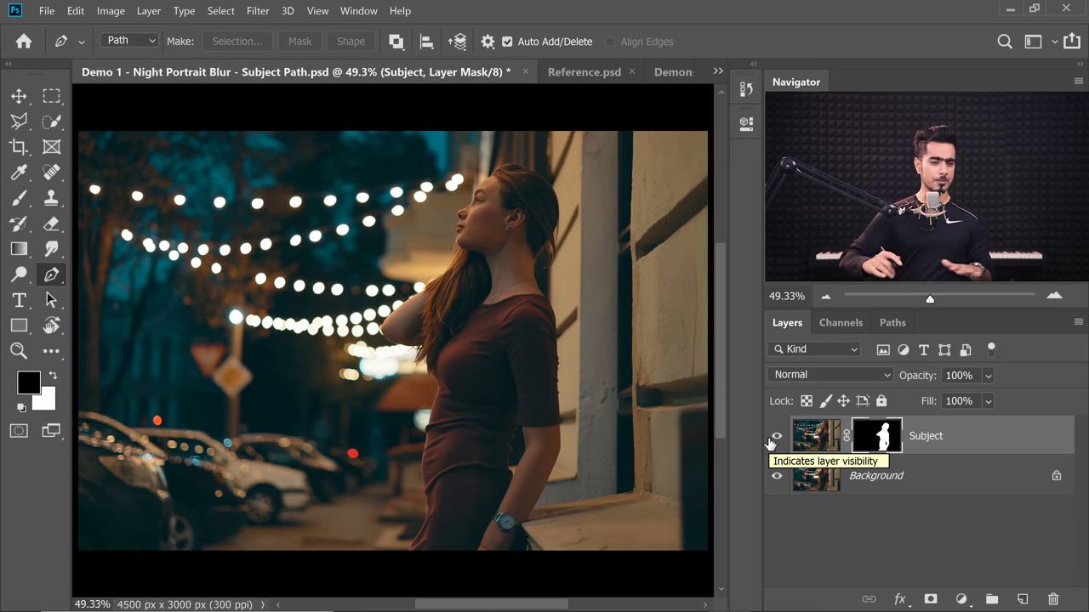
- Add a black (000000) Solid Color fill layer between the Background and Subject layers
{"action": "left_click", "coordinate": [911, 479]}
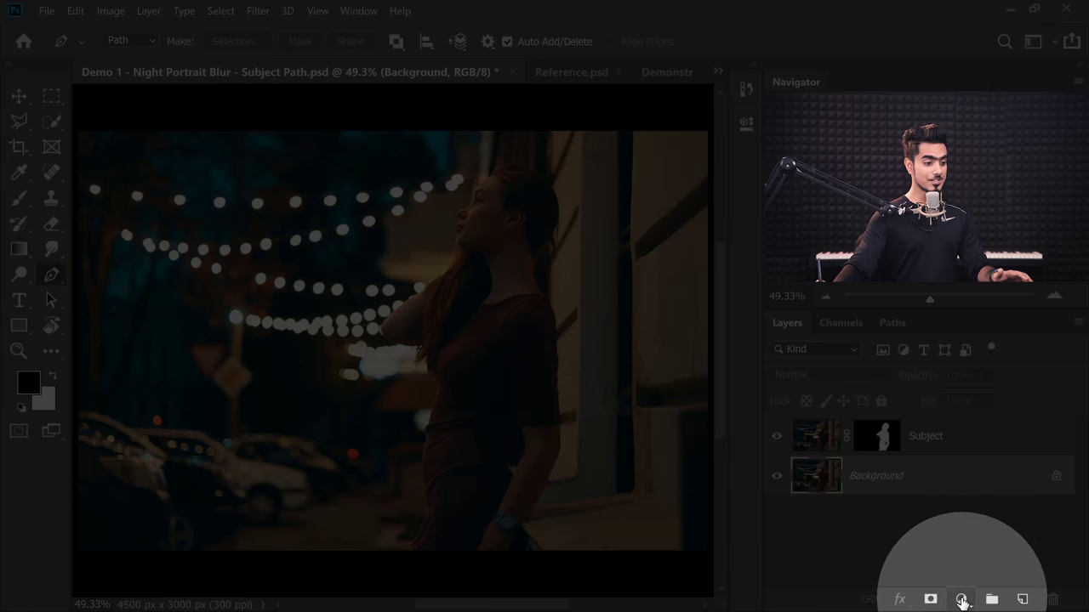
{"action": "left_click", "coordinate": [961, 599]}
{"action": "left_click", "coordinate": [961, 303]}
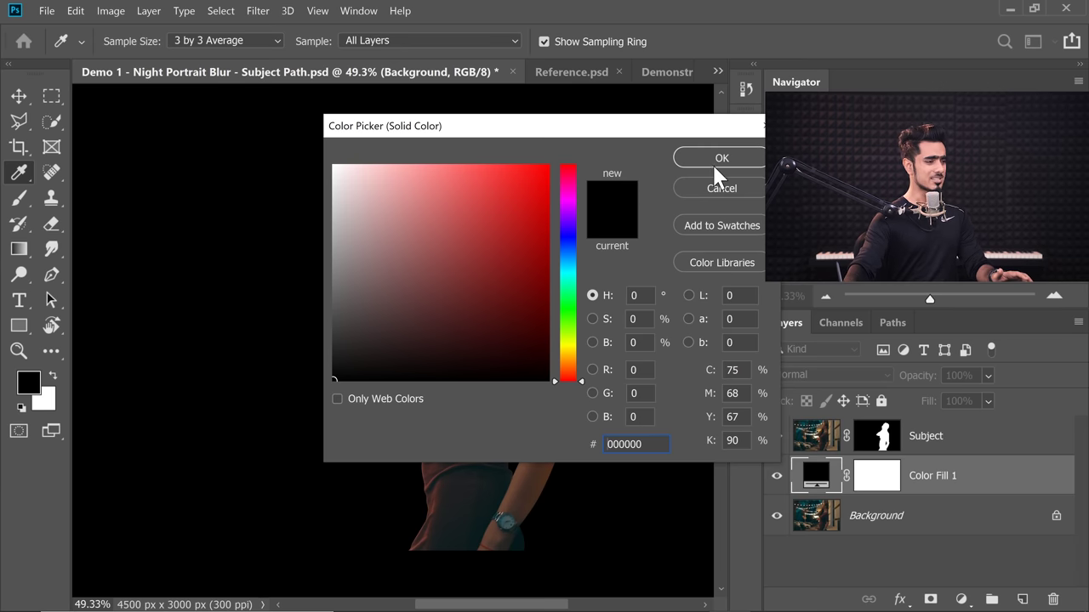
{"action": "left_click", "coordinate": [715, 161]}
{"action": "key", "text": "p"}
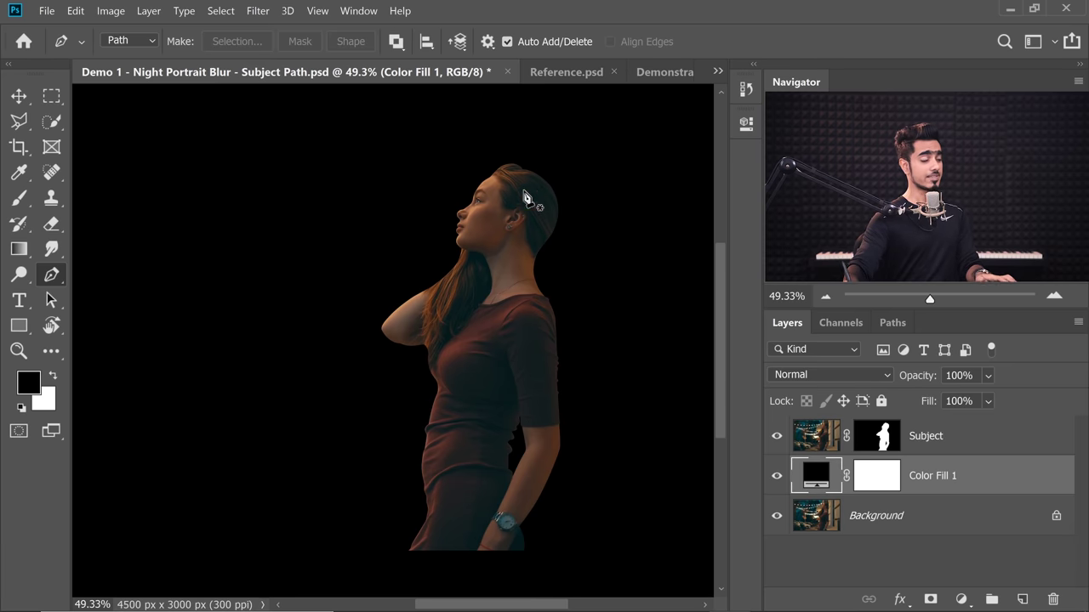
- Examine the cutout's hair edges around the crown and back of the head against the black fill
{"action": "left_click_drag", "start_coordinate": [518, 178], "coordinate": [450, 250]}
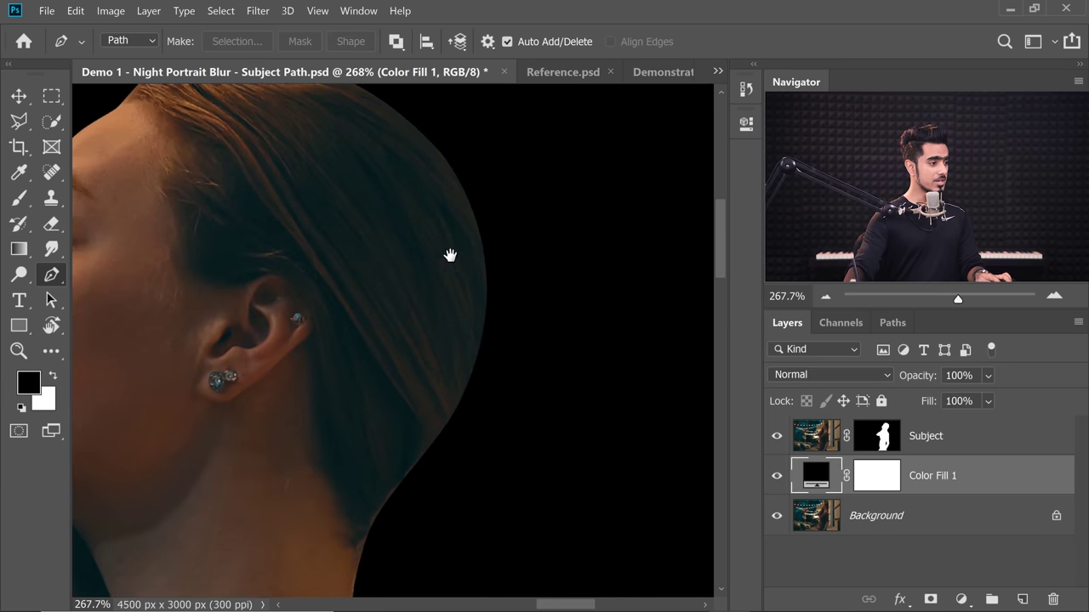
{"action": "scroll", "coordinate": [452, 235], "scroll_direction": "up", "scroll_amount": 2}
{"action": "left_click_drag", "start_coordinate": [318, 85], "coordinate": [394, 263]}
{"action": "left_click_drag", "start_coordinate": [128, 255], "coordinate": [230, 330]}
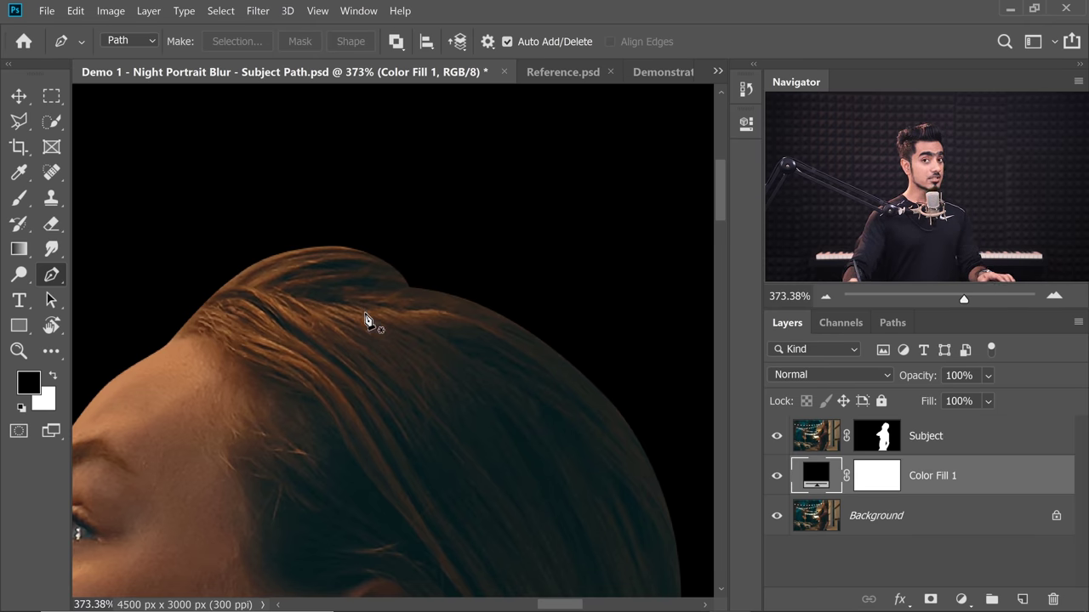
{"action": "left_click_drag", "start_coordinate": [476, 360], "coordinate": [331, 300]}
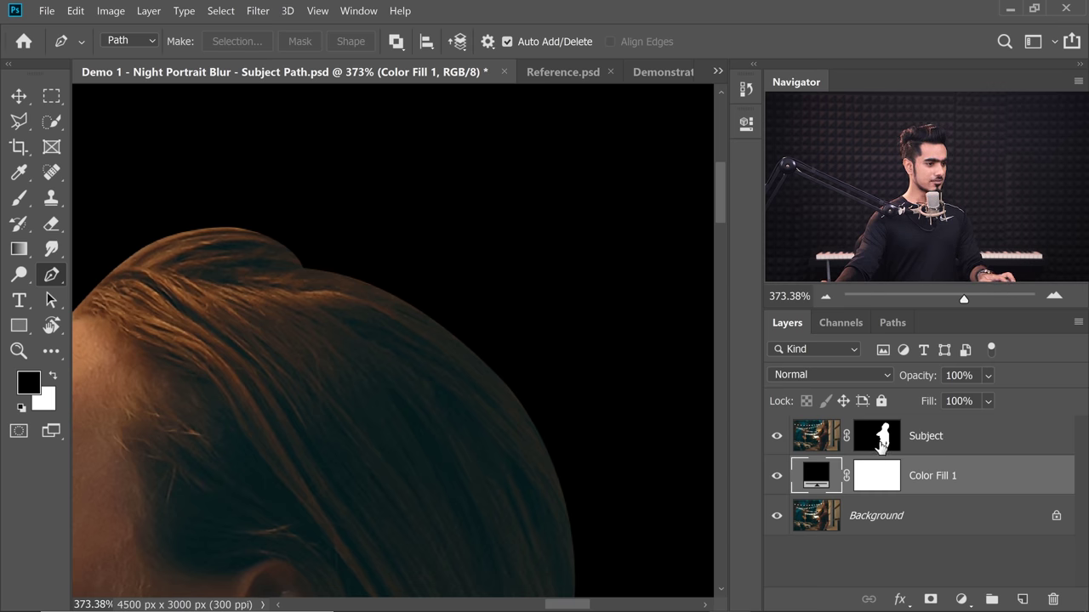
- Disable the Subject mask, hide the Subject and Color Fill 1 layers, and examine the stray hairs in the original photo
{"action": "left_click", "coordinate": [882, 447], "text": "shift"}
{"action": "left_click", "coordinate": [883, 446], "text": "shift"}
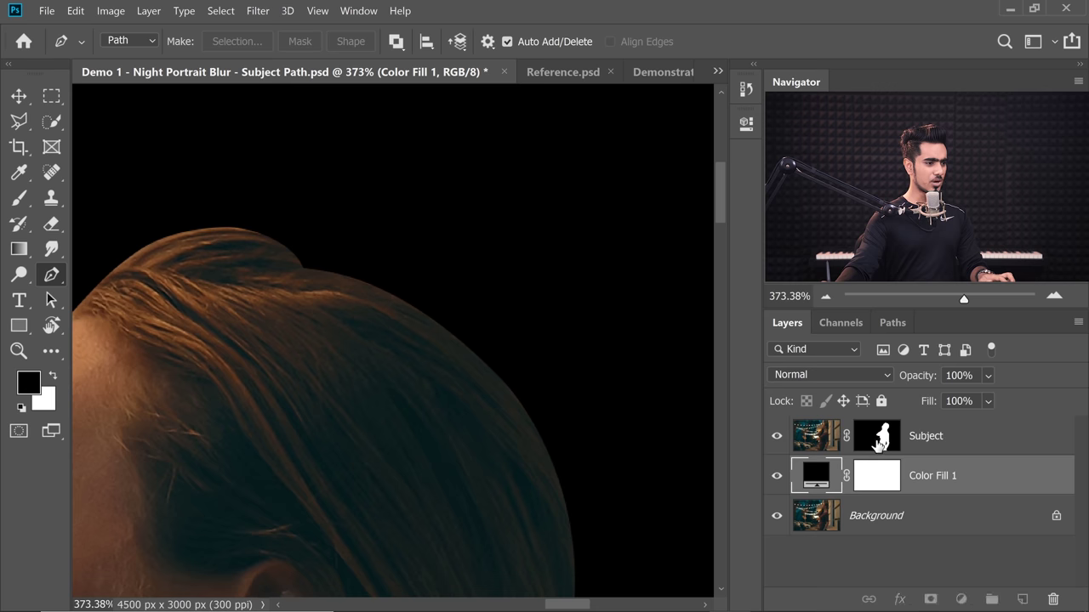
{"action": "left_click", "coordinate": [883, 446], "text": "shift"}
{"action": "left_click_drag", "start_coordinate": [777, 436], "coordinate": [777, 476]}
{"action": "scroll", "coordinate": [447, 379], "scroll_direction": "down", "scroll_amount": 5}
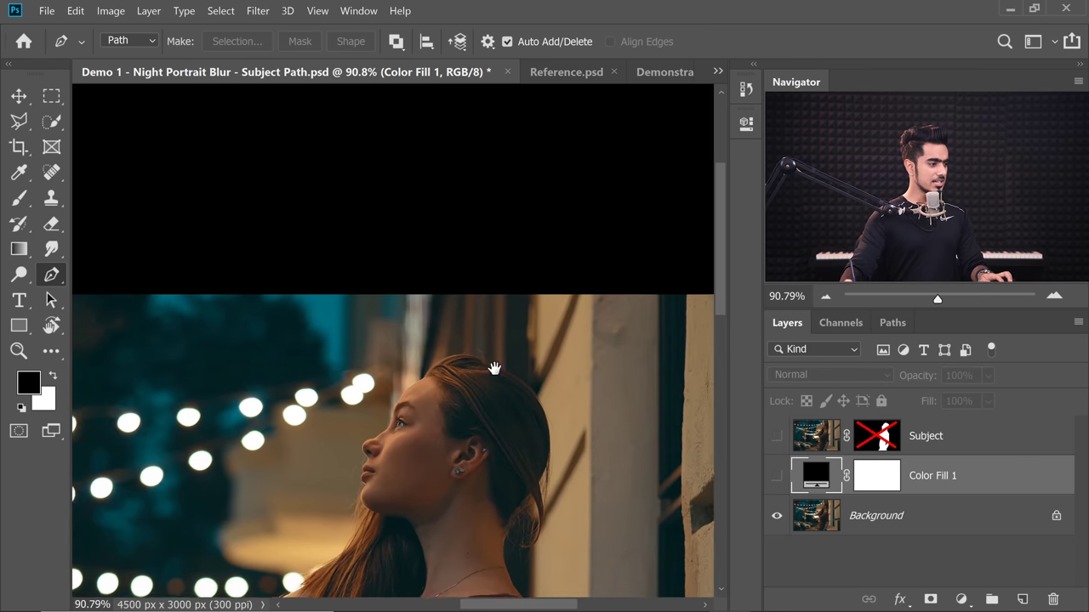
{"action": "scroll", "coordinate": [493, 342], "scroll_direction": "up", "scroll_amount": 5}
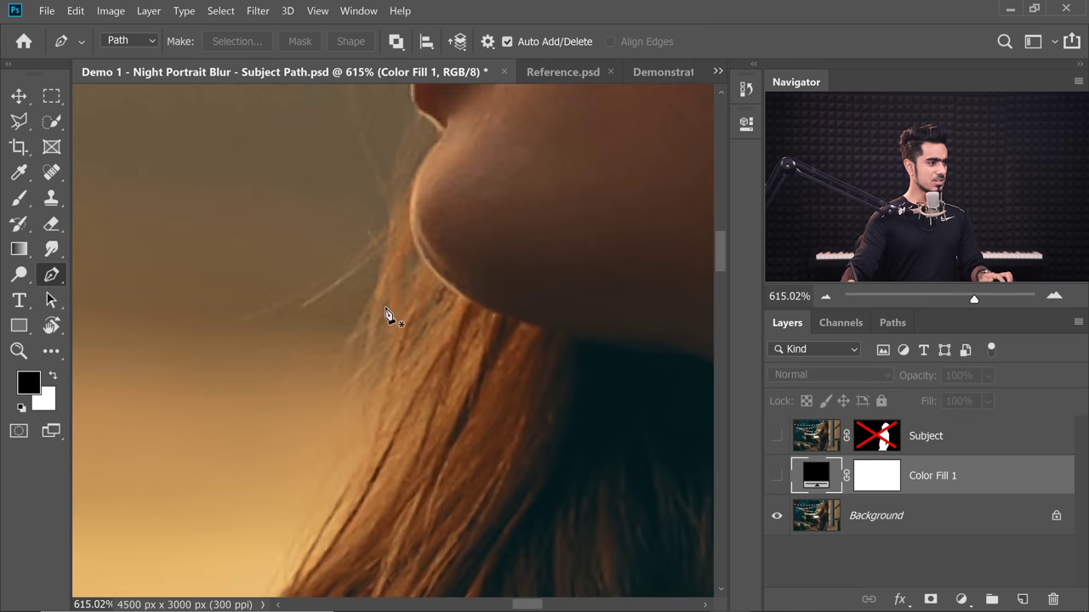
{"action": "scroll", "coordinate": [530, 343], "scroll_direction": "down", "scroll_amount": 5}
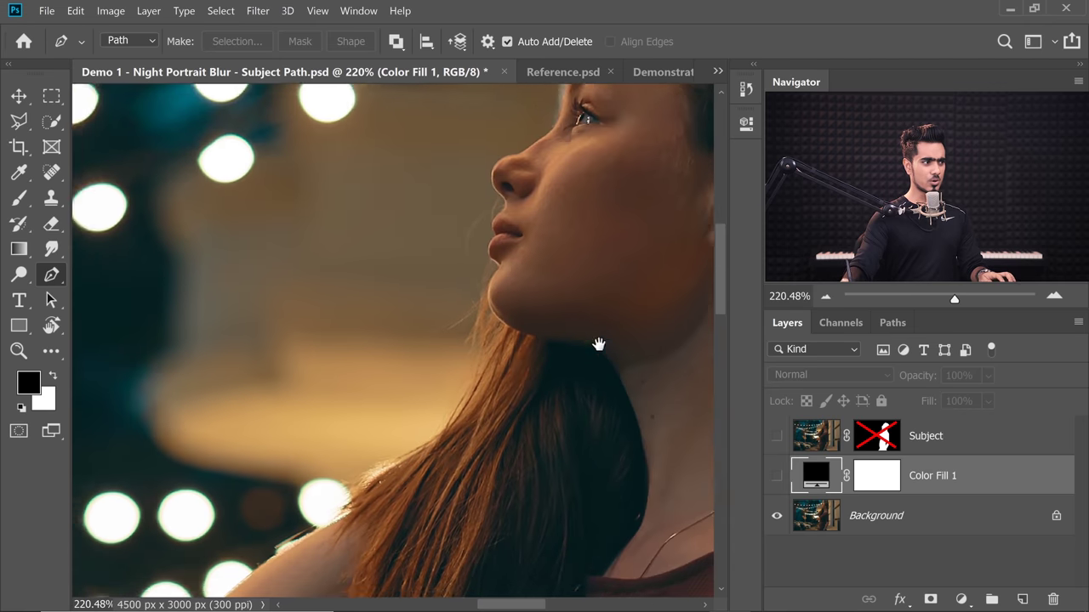
{"action": "left_click_drag", "start_coordinate": [598, 343], "coordinate": [374, 437]}
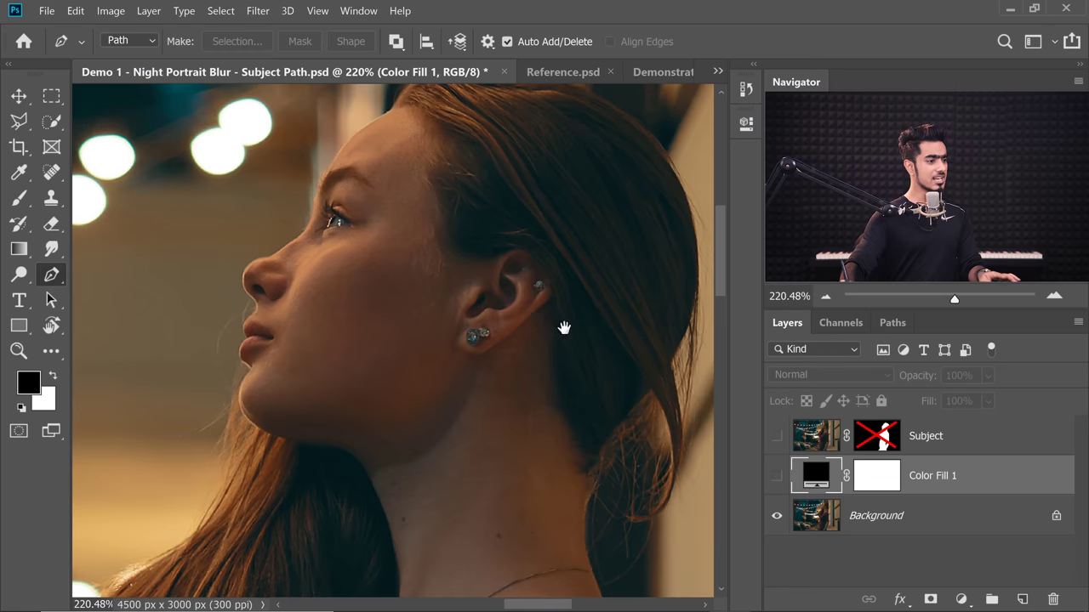
{"action": "left_click_drag", "start_coordinate": [564, 326], "coordinate": [349, 284]}
{"action": "scroll", "coordinate": [349, 283], "scroll_direction": "up", "scroll_amount": 4}
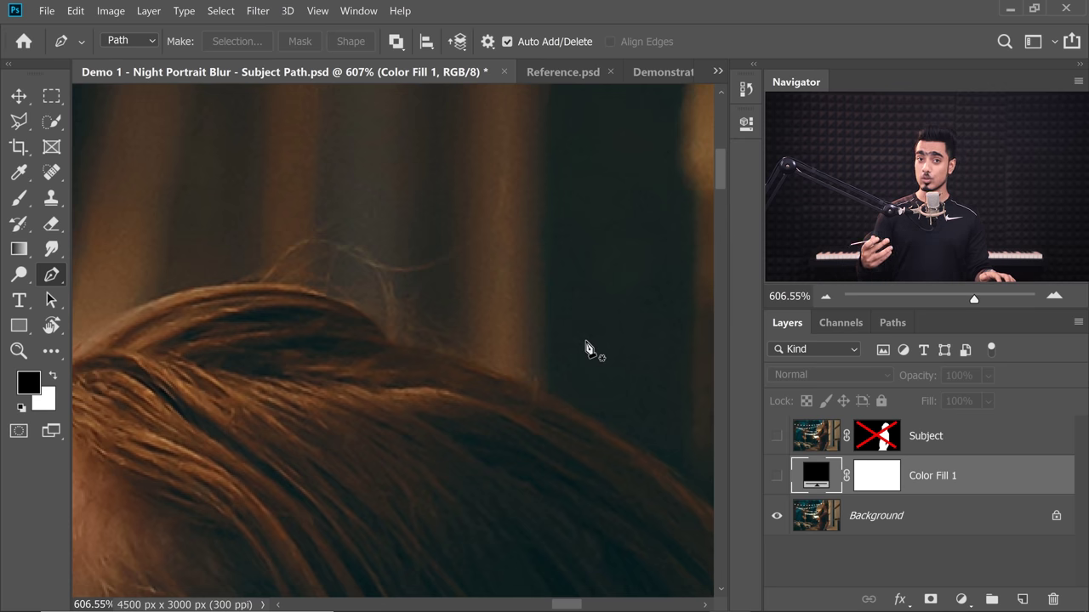
- Show the Color Fill 1 and Subject layers again and re-enable the Subject layer mask
{"action": "left_click", "coordinate": [777, 475]}
{"action": "left_click", "coordinate": [776, 436]}
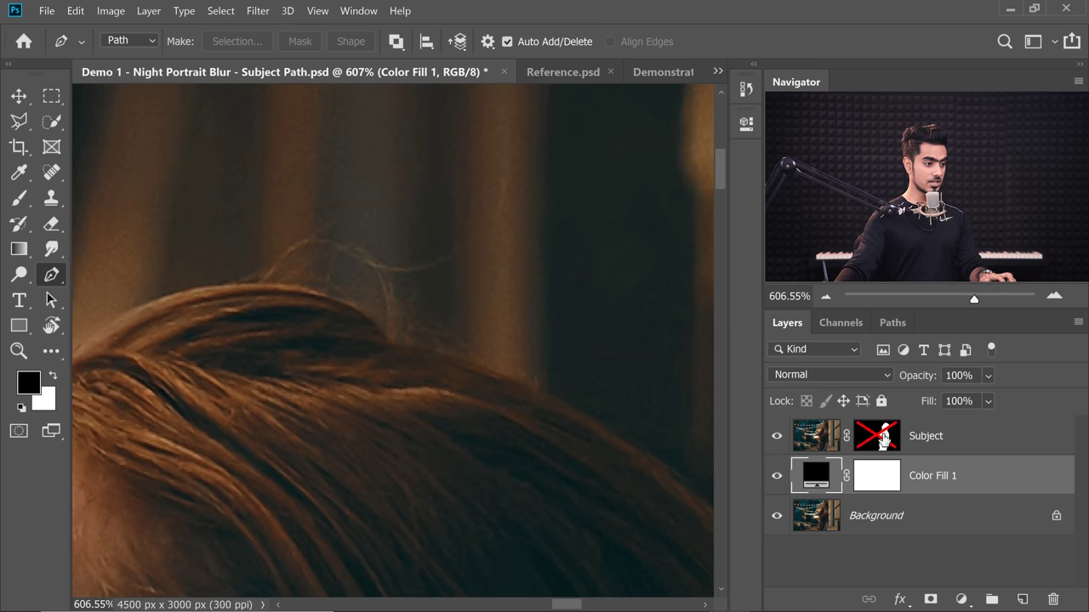
{"action": "left_click", "coordinate": [876, 435], "text": "shift"}
- Activate the Brush tool with the 158 px Hair Group 03 preset from the Hair Brushes
{"action": "scroll", "coordinate": [423, 340], "scroll_direction": "down", "scroll_amount": 2}
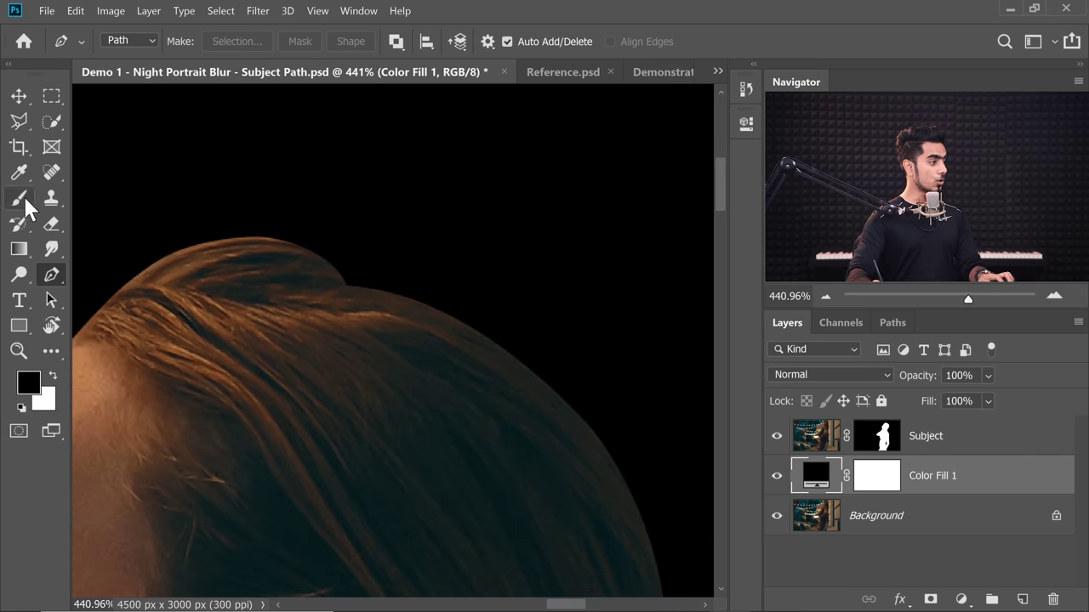
{"action": "left_click", "coordinate": [23, 203]}
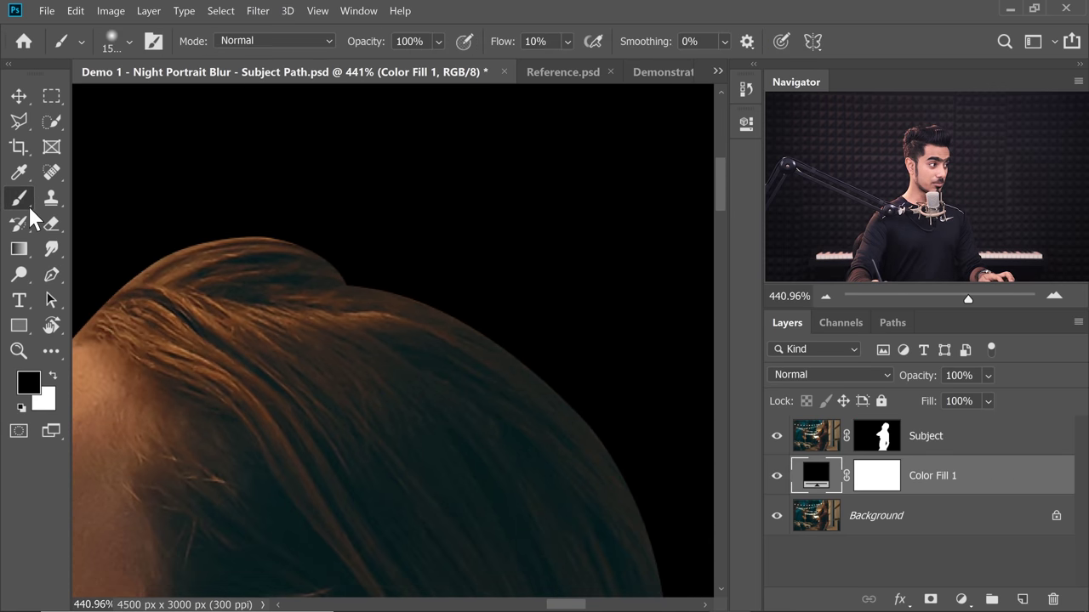
{"action": "left_click", "coordinate": [122, 47]}
{"action": "left_click", "coordinate": [32, 163]}
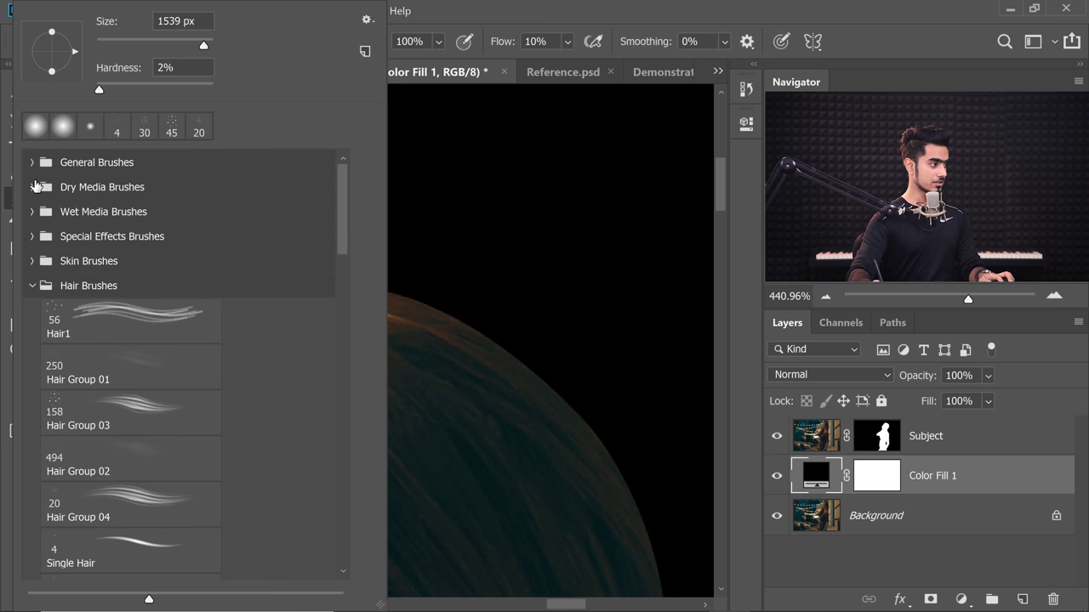
{"action": "left_click", "coordinate": [153, 418]}
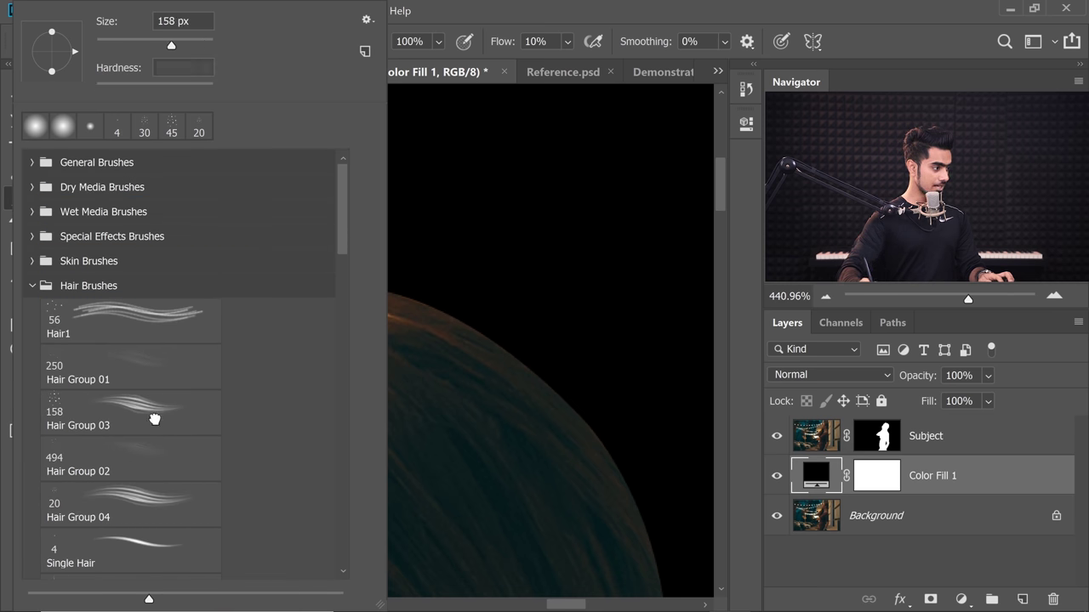
{"action": "key", "text": "Return"}
- Target the Subject layer mask at the hair below the chin and set the foreground color to white
{"action": "scroll", "coordinate": [360, 179], "scroll_direction": "down", "scroll_amount": 12}
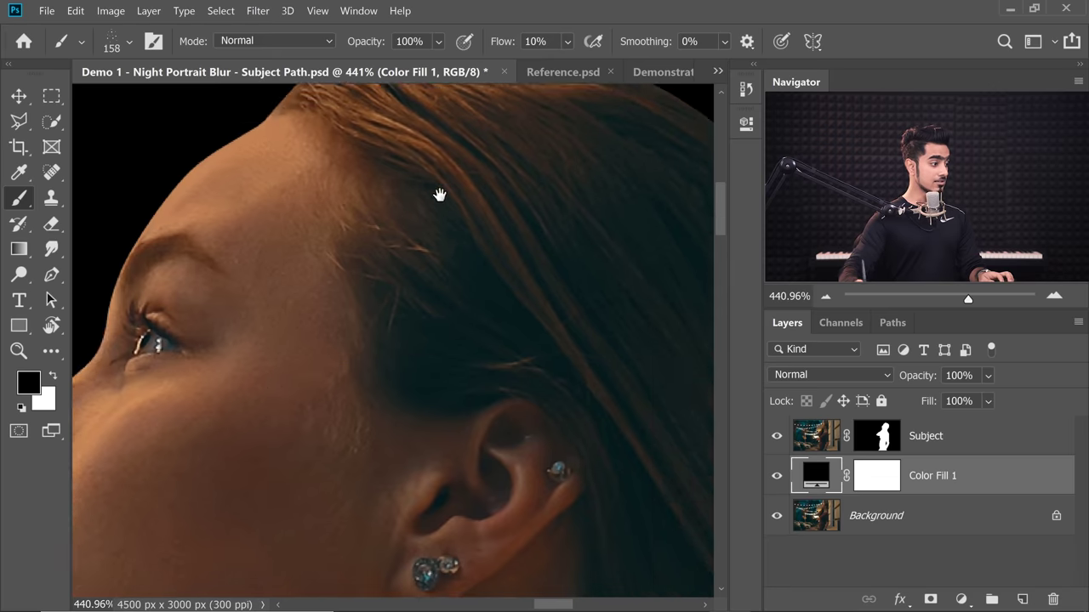
{"action": "scroll", "coordinate": [362, 210], "scroll_direction": "down", "scroll_amount": 1}
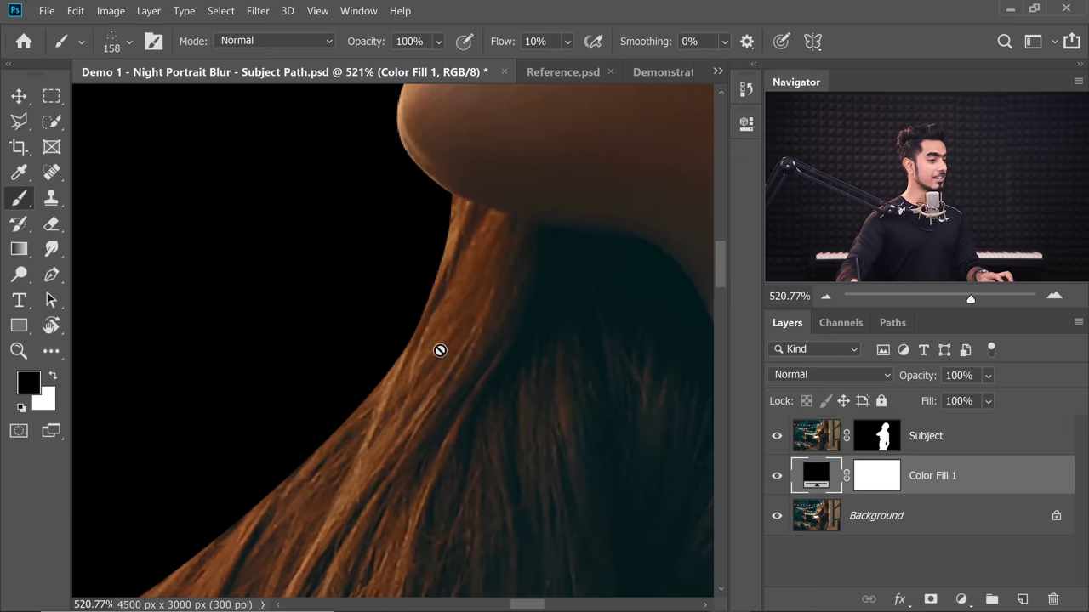
{"action": "left_click", "coordinate": [884, 439]}
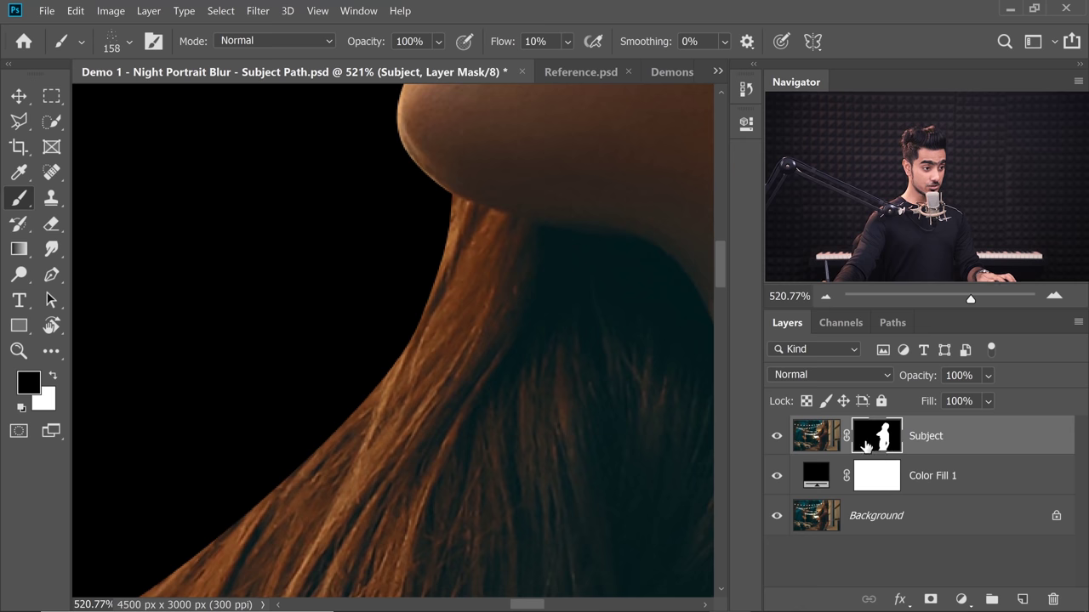
{"action": "left_click", "coordinate": [22, 407]}
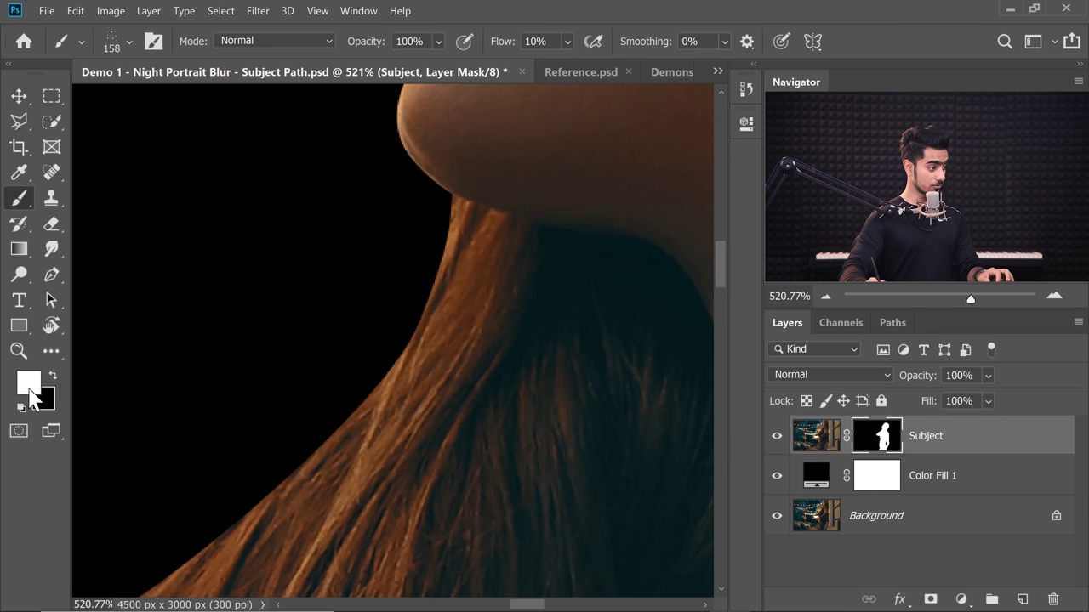
- Reduce the hair brush to 37 px and paint white on the mask along the hair edge from below the chin toward the arm
{"action": "left_click_drag", "start_coordinate": [421, 335], "coordinate": [332, 326]}
{"action": "mouse_move", "coordinate": [438, 264]}
{"action": "left_mouse_down"}
{"action": "mouse_move", "coordinate": [353, 413]}
{"action": "mouse_move", "coordinate": [433, 276]}
{"action": "mouse_move", "coordinate": [374, 383]}
{"action": "left_mouse_up"}
{"action": "left_click_drag", "start_coordinate": [421, 315], "coordinate": [368, 395]}
{"action": "left_click_drag", "start_coordinate": [373, 432], "coordinate": [440, 347]}
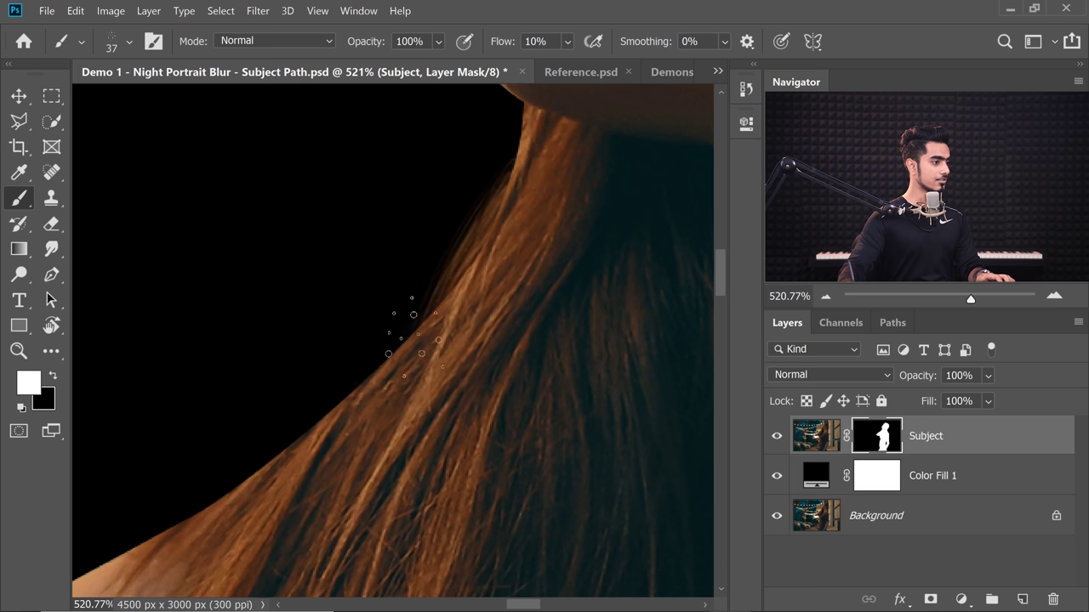
{"action": "left_click_drag", "start_coordinate": [438, 294], "coordinate": [366, 387]}
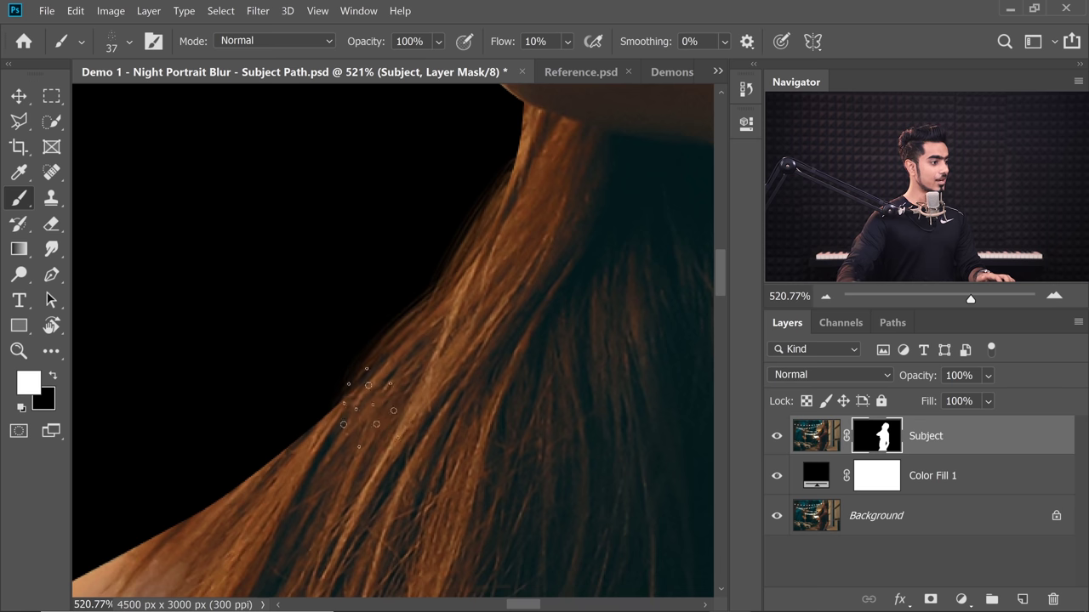
{"action": "mouse_move", "coordinate": [392, 423]}
{"action": "left_mouse_down"}
{"action": "mouse_move", "coordinate": [510, 394]}
{"action": "mouse_move", "coordinate": [506, 328]}
{"action": "left_mouse_up"}
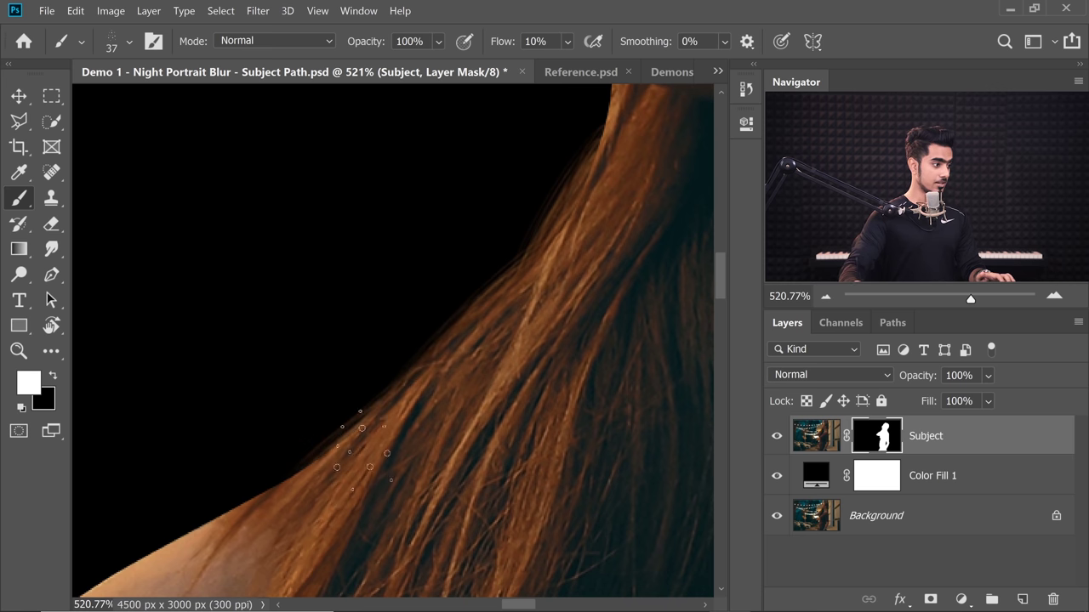
- Paint white over the hair edge directly beneath the chin to reveal more strands on the Subject mask
{"action": "scroll", "coordinate": [381, 395], "scroll_direction": "up", "scroll_amount": 3}
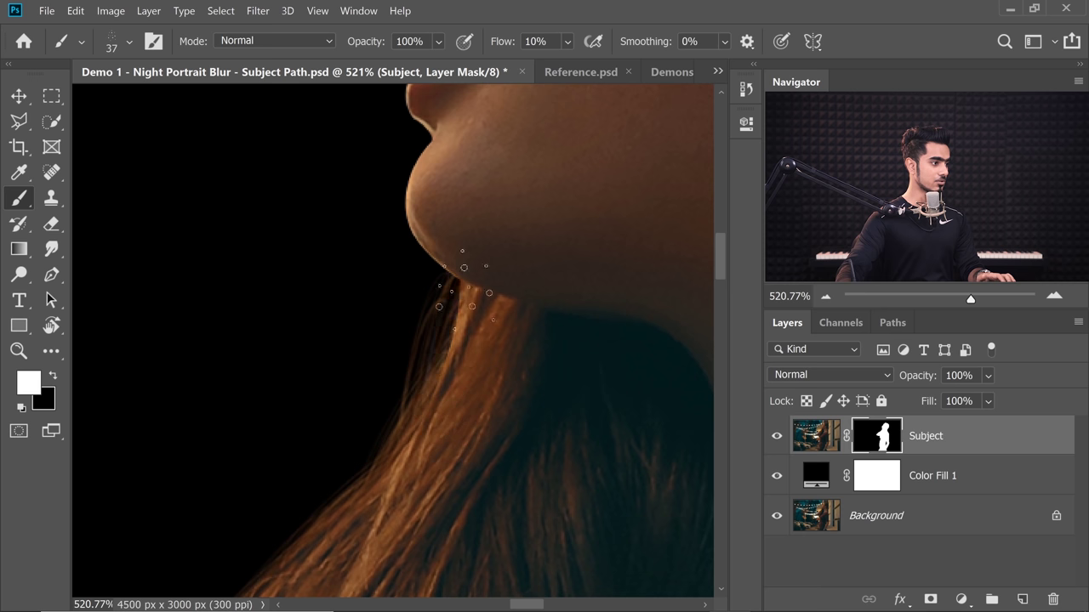
{"action": "left_click_drag", "start_coordinate": [483, 350], "coordinate": [485, 298]}
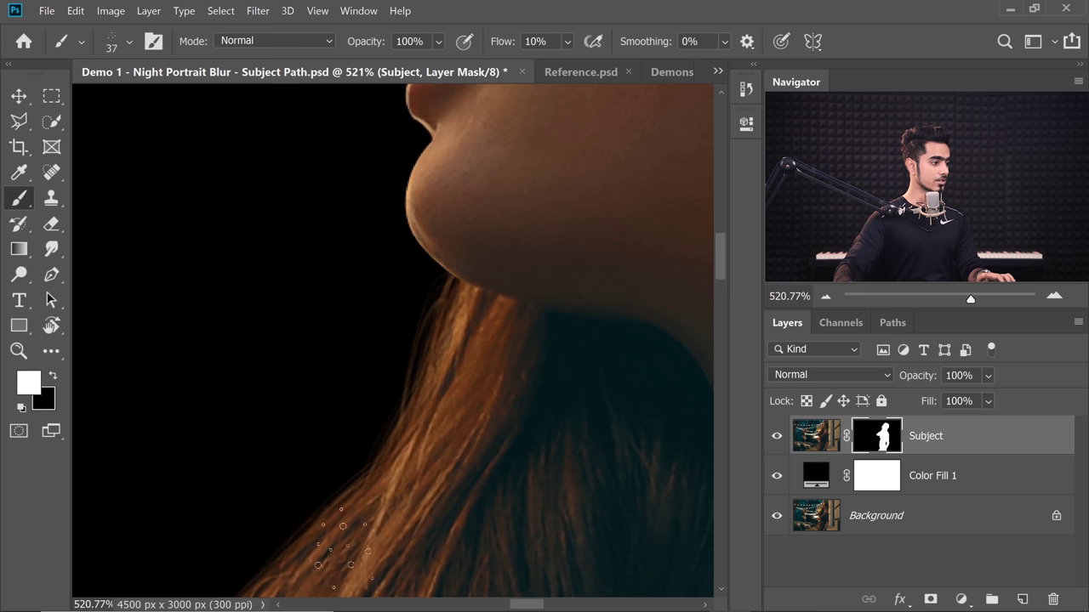
{"action": "mouse_move", "coordinate": [343, 549]}
{"action": "left_mouse_down"}
{"action": "mouse_move", "coordinate": [398, 401]}
{"action": "mouse_move", "coordinate": [459, 405]}
{"action": "left_mouse_up"}
- Switch the brush to the 4 px Single Hair preset from the Hair Brushes
{"action": "left_click", "coordinate": [114, 42]}
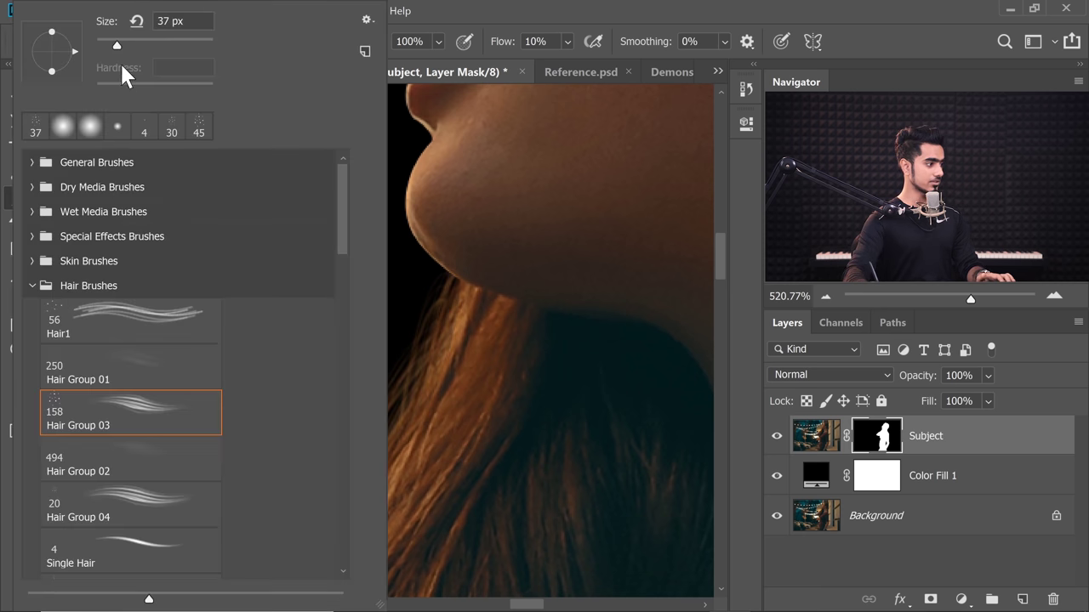
{"action": "left_click", "coordinate": [152, 513]}
{"action": "left_click", "coordinate": [158, 471]}
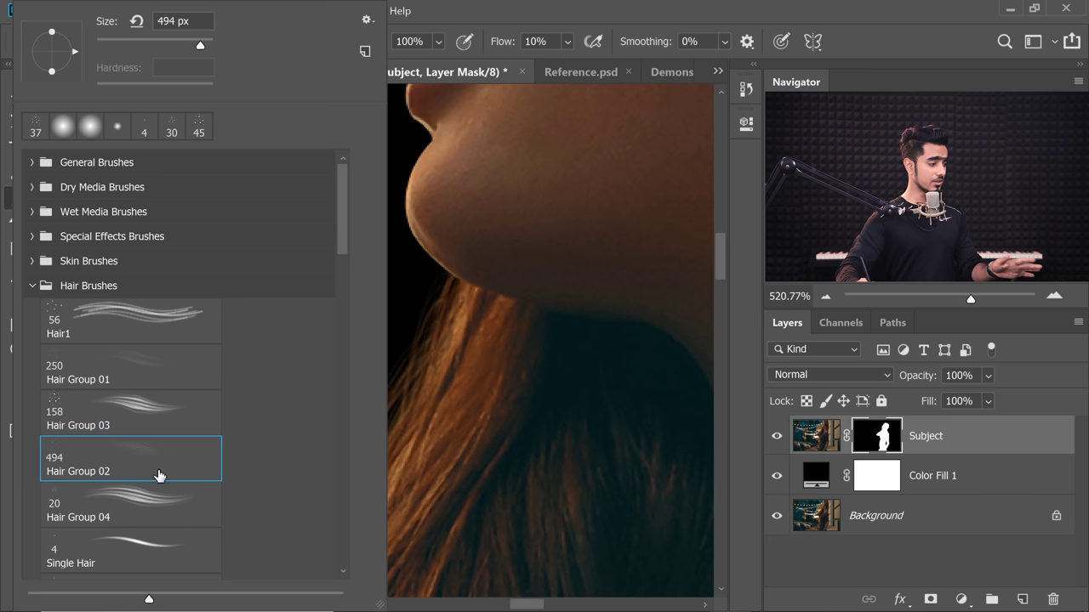
{"action": "left_click", "coordinate": [148, 556]}
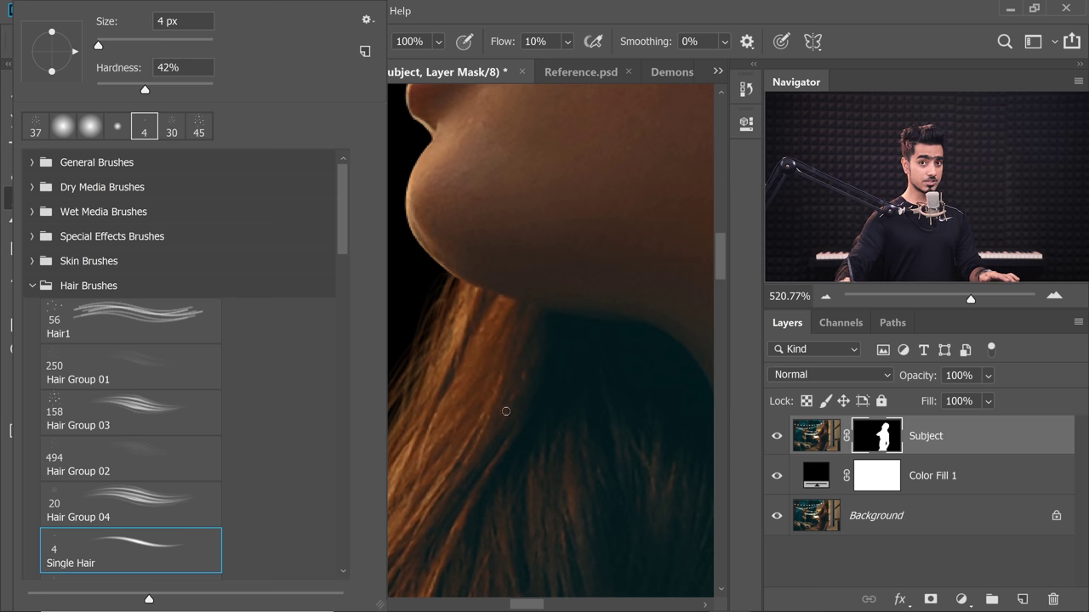
{"action": "left_click", "coordinate": [499, 360]}
- Try painting a single stray strand on the Subject mask beside the hair below the chin, and undo the stroke
{"action": "scroll", "coordinate": [425, 394], "scroll_direction": "up", "scroll_amount": 1}
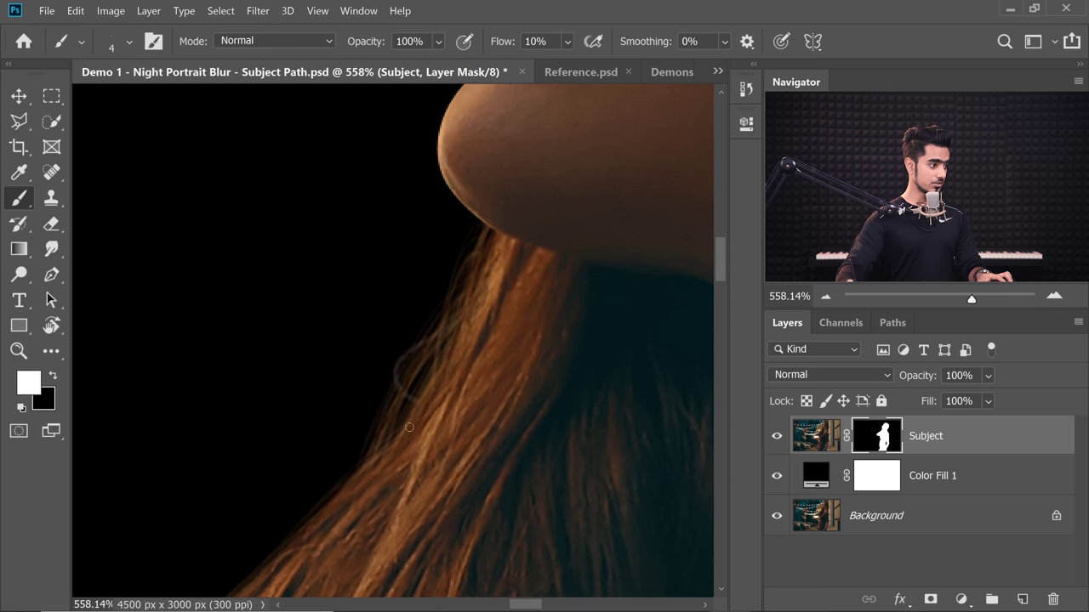
{"action": "left_click_drag", "start_coordinate": [451, 330], "coordinate": [350, 466]}
{"action": "key", "text": "ctrl+z"}
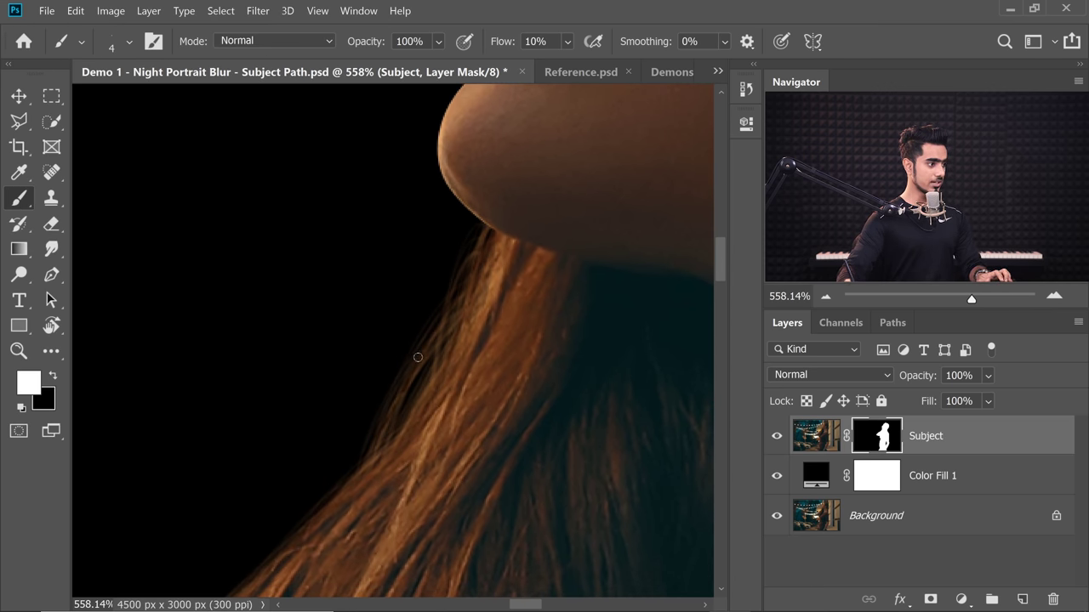
- Set the Single Hair brush to 3 px and paint stray strands in white on the Subject mask along the hair edge below the chin
{"action": "left_click", "coordinate": [119, 48]}
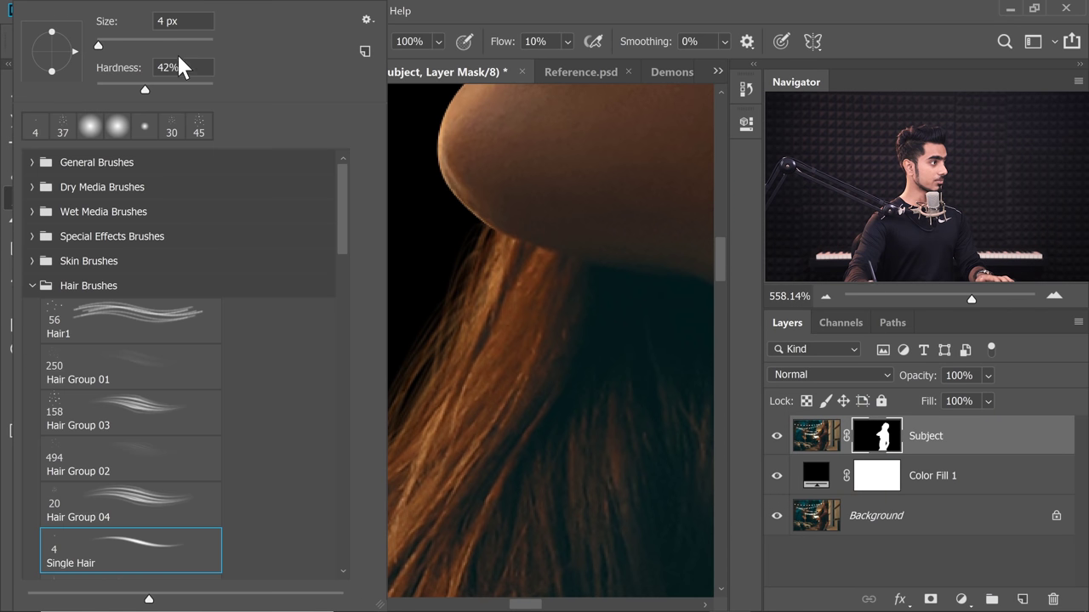
{"action": "type", "text": "3"}
{"action": "key", "text": "Return"}
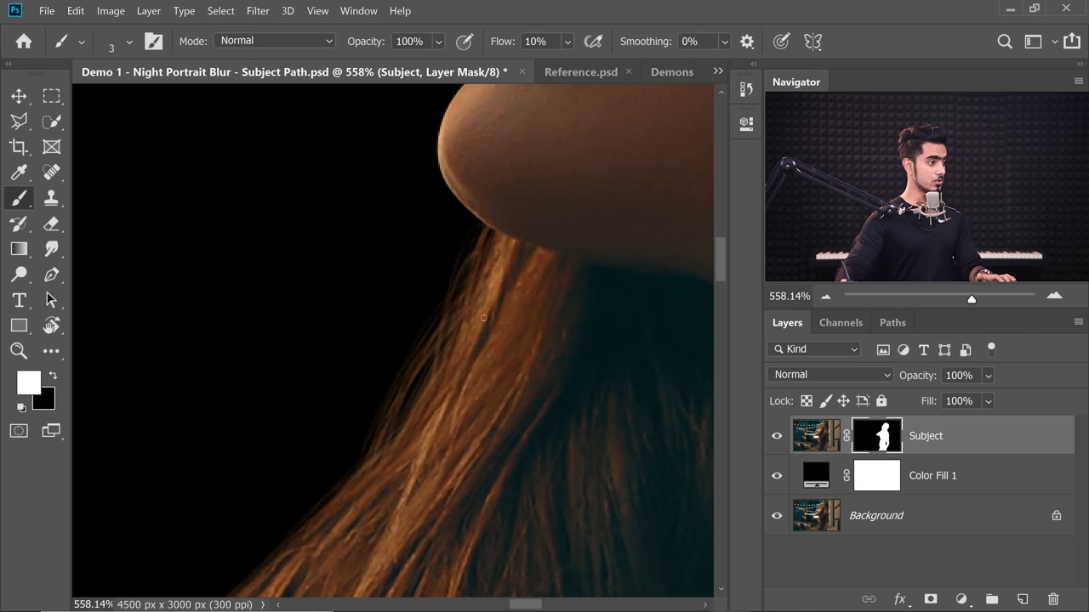
{"action": "left_click_drag", "start_coordinate": [345, 483], "coordinate": [394, 418]}
{"action": "scroll", "coordinate": [397, 420], "scroll_direction": "down", "scroll_amount": 2}
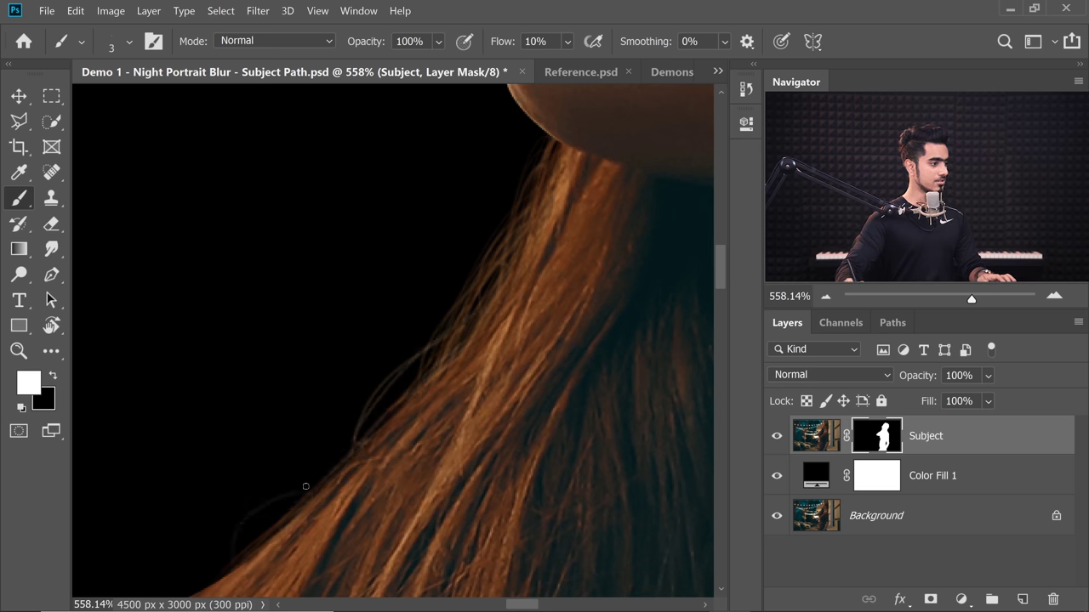
{"action": "scroll", "coordinate": [406, 421], "scroll_direction": "down", "scroll_amount": 5}
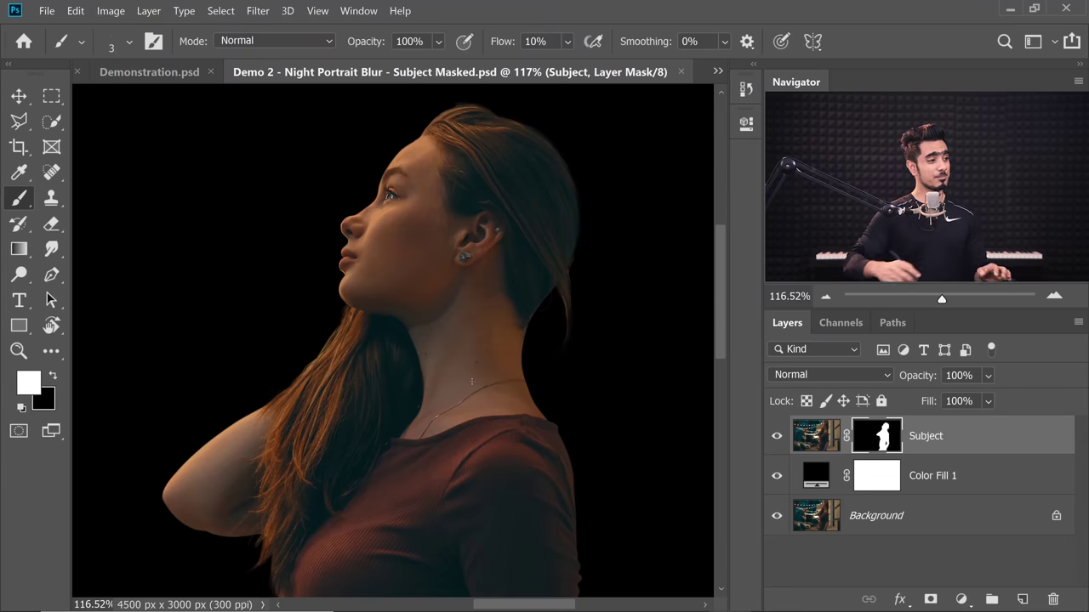
- Add a new empty layer above the Subject layer in Demo 2 and swap the foreground colour to black
{"action": "left_click_drag", "start_coordinate": [531, 196], "coordinate": [503, 244]}
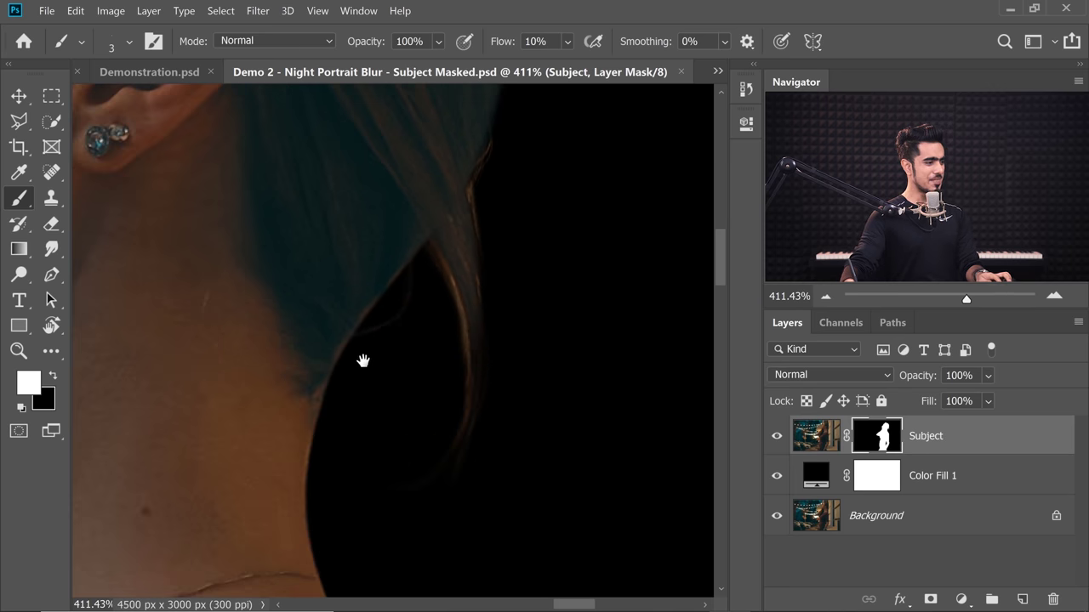
{"action": "left_click_drag", "start_coordinate": [362, 362], "coordinate": [493, 323]}
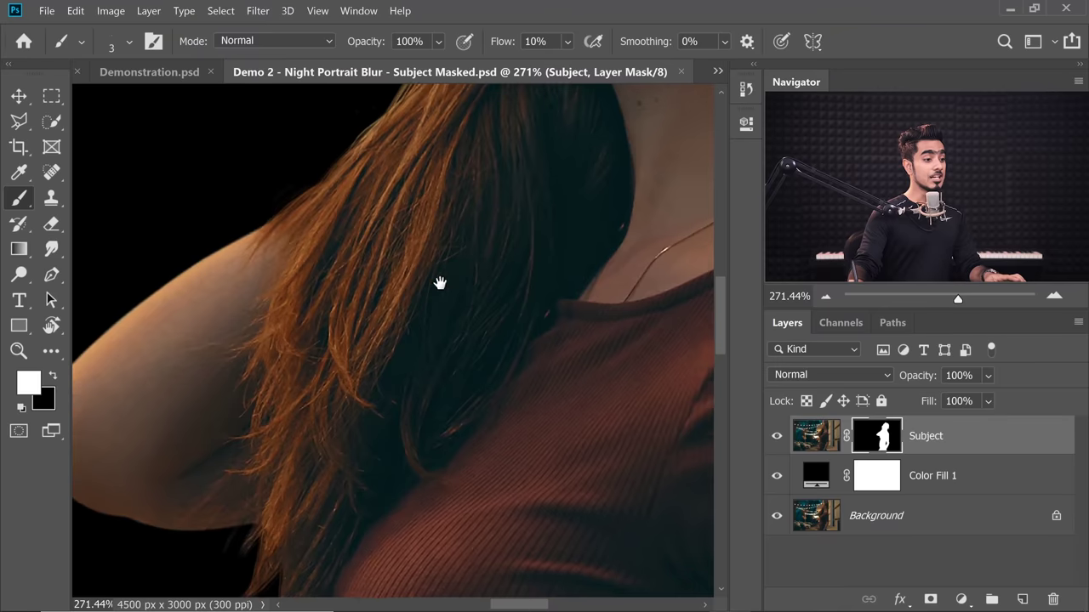
{"action": "left_click_drag", "start_coordinate": [439, 282], "coordinate": [425, 267]}
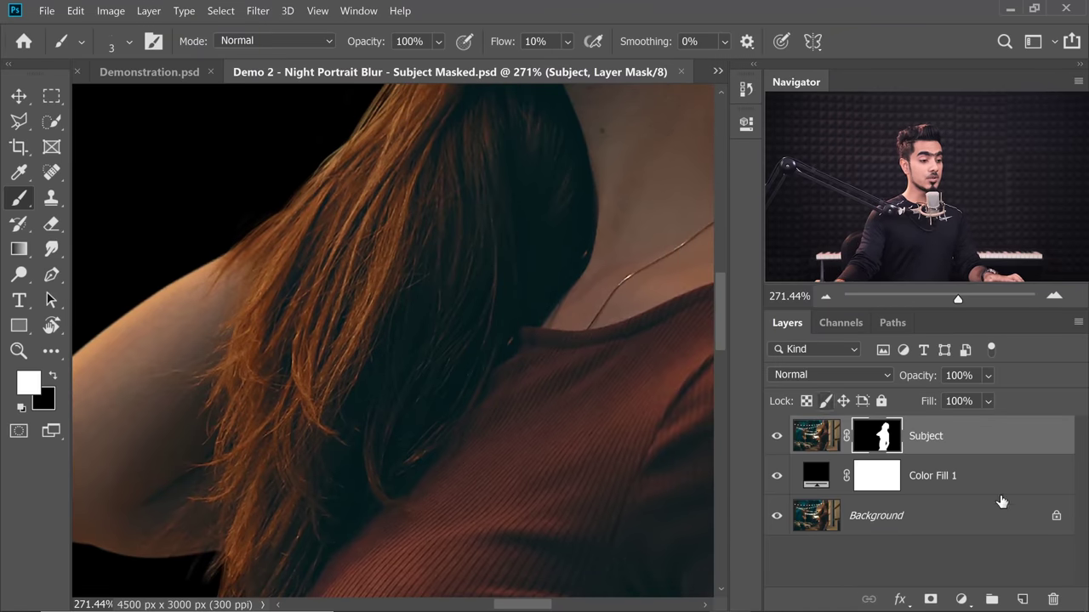
{"action": "left_click", "coordinate": [1023, 599]}
{"action": "key", "text": "x"}
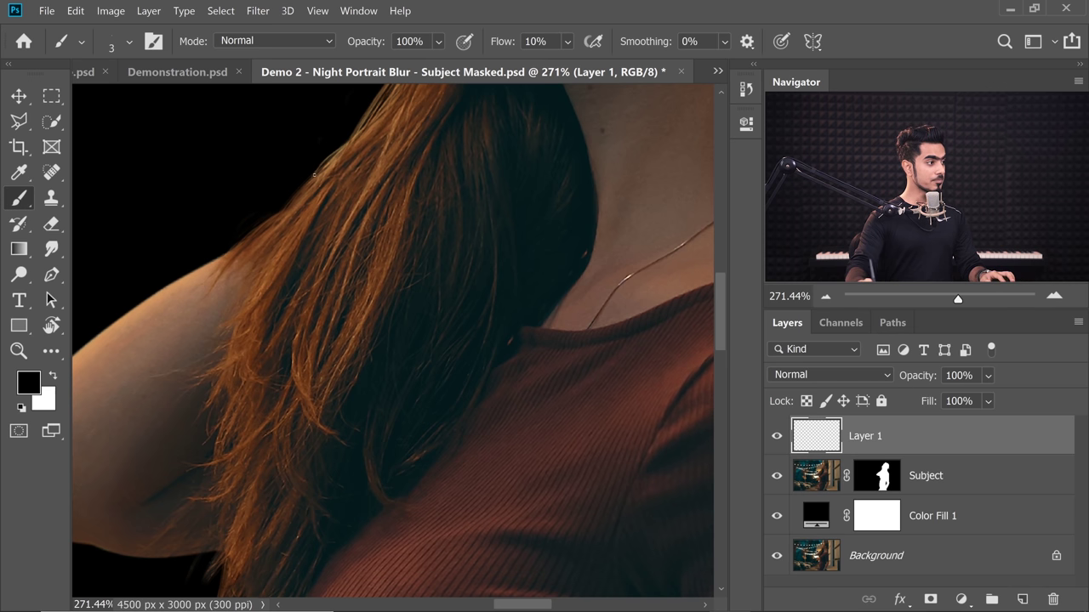
- Sample a reddish brown from the hair under the chin and paint thin stray strands beside it on Layer 1 with the 3 px brush
{"action": "scroll", "coordinate": [360, 158], "scroll_direction": "up", "scroll_amount": 1}
{"action": "left_click", "coordinate": [127, 42]}
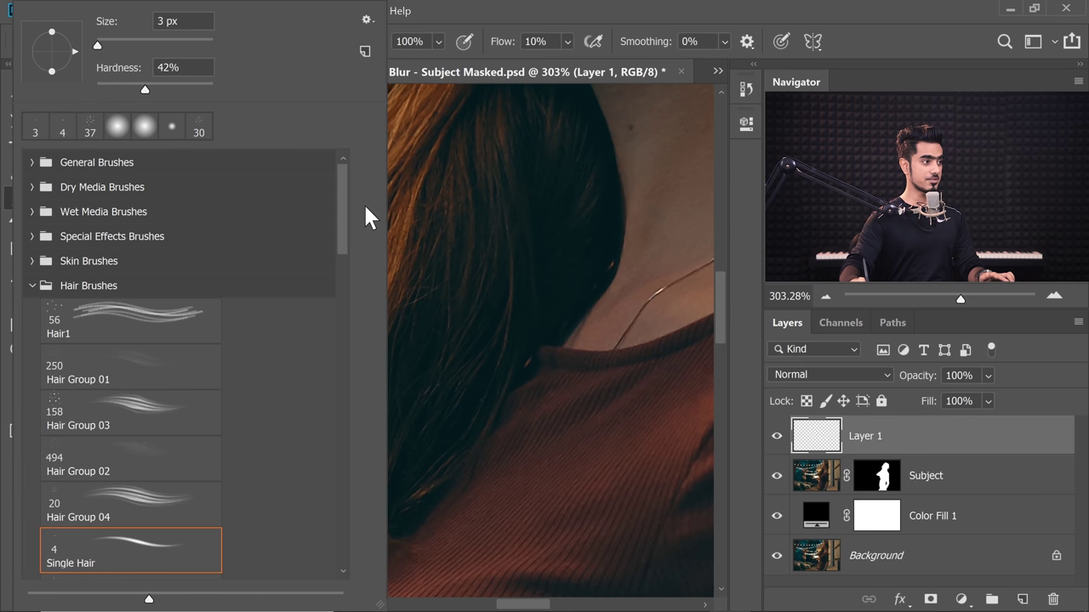
{"action": "left_click", "coordinate": [443, 139]}
{"action": "scroll", "coordinate": [414, 118], "scroll_direction": "up", "scroll_amount": 2}
{"action": "scroll", "coordinate": [348, 352], "scroll_direction": "up", "scroll_amount": 2}
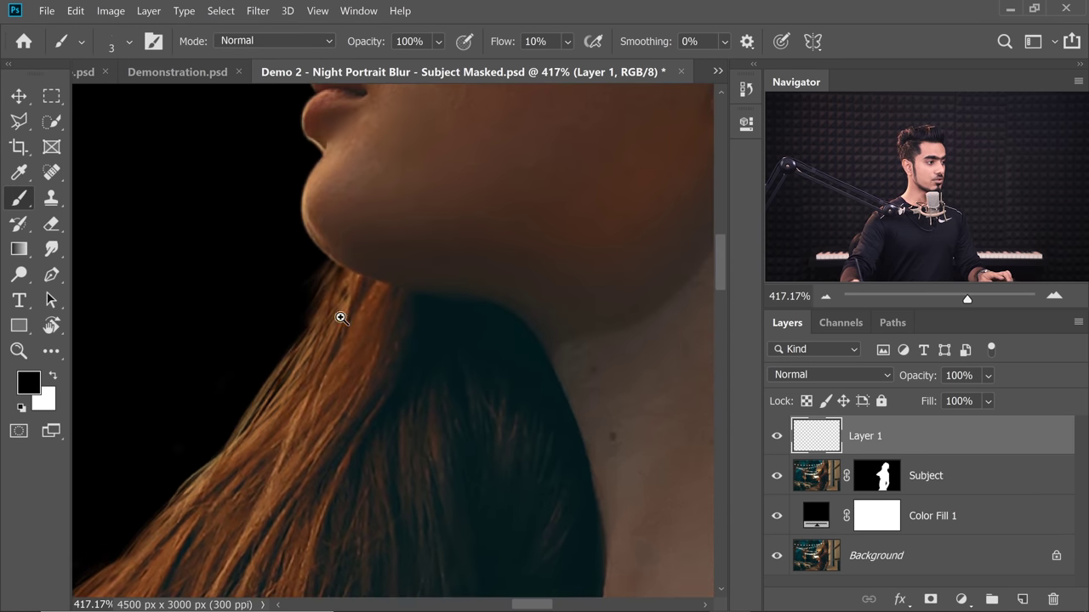
{"action": "scroll", "coordinate": [340, 316], "scroll_direction": "up", "scroll_amount": 3}
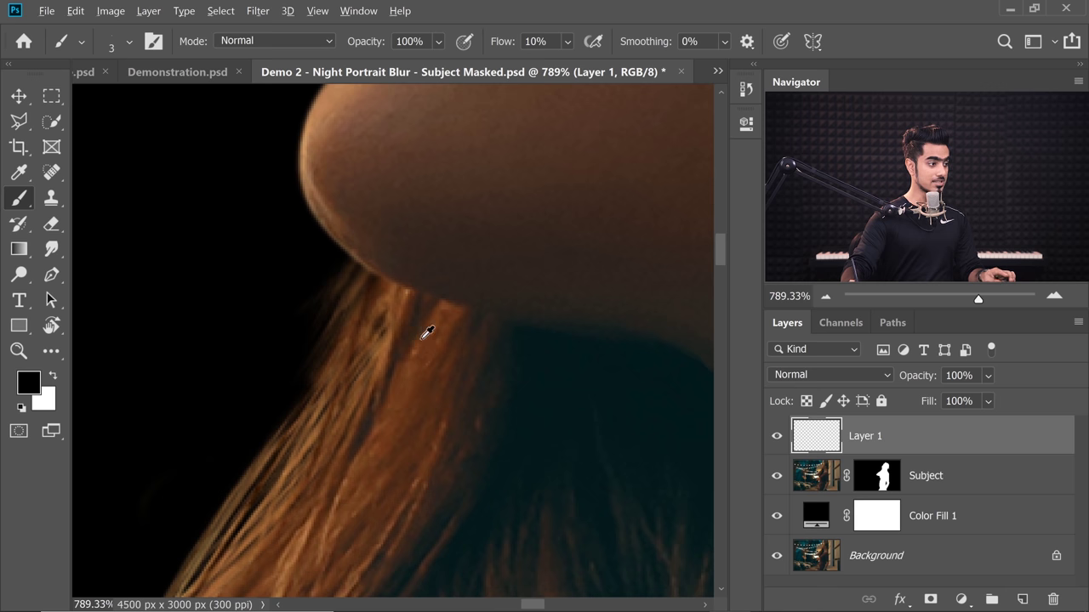
{"action": "left_click", "coordinate": [425, 336], "text": "alt"}
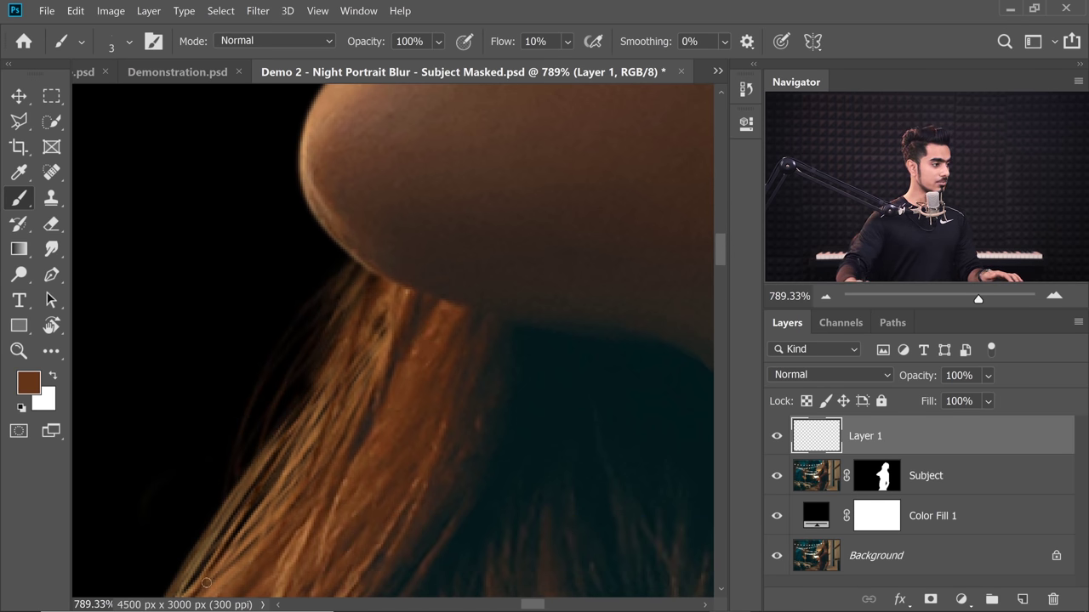
{"action": "left_click_drag", "start_coordinate": [206, 583], "coordinate": [518, 260]}
{"action": "left_click_drag", "start_coordinate": [401, 277], "coordinate": [396, 285]}
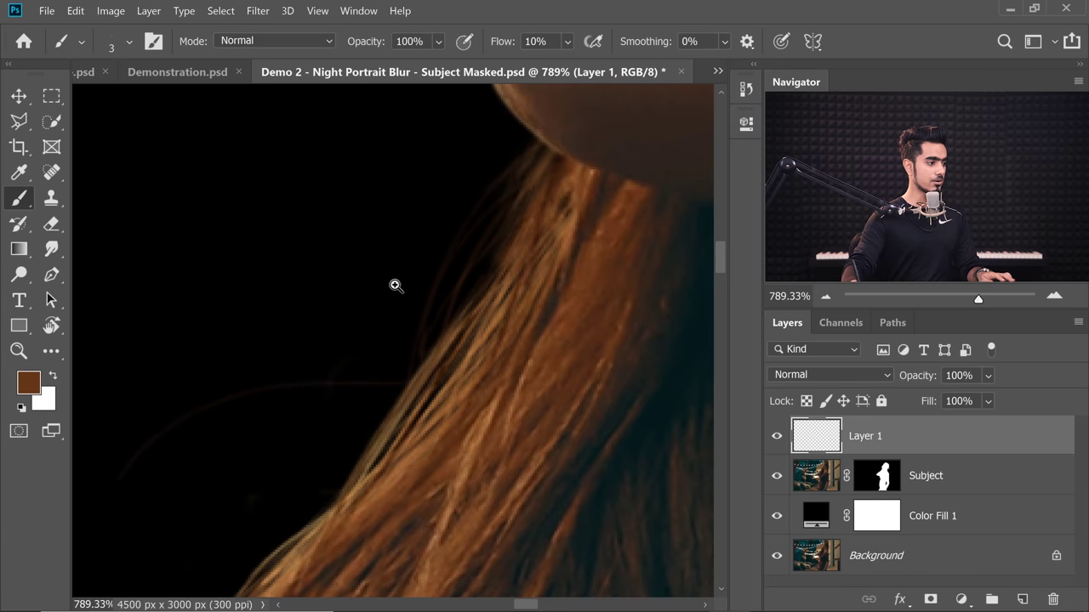
- Sample further tones along the hair edge and paint more curved flyaway strands outward into the black area on Layer 1
{"action": "left_click", "coordinate": [443, 346], "text": "alt"}
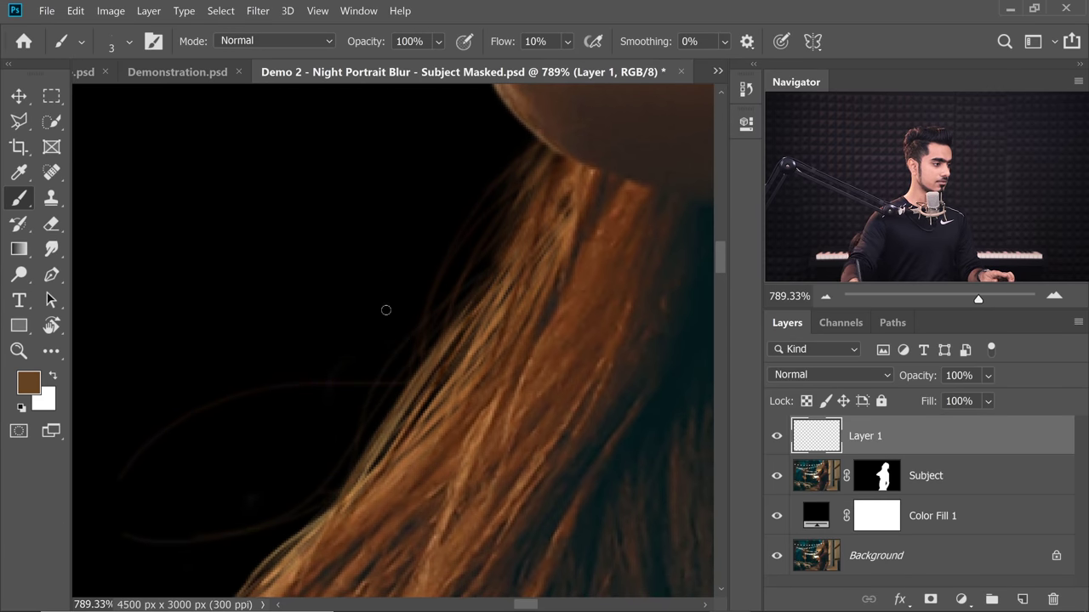
{"action": "scroll", "coordinate": [361, 364], "scroll_direction": "down", "scroll_amount": 1}
{"action": "scroll", "coordinate": [370, 281], "scroll_direction": "down", "scroll_amount": 2}
{"action": "left_click", "coordinate": [502, 227], "text": "alt"}
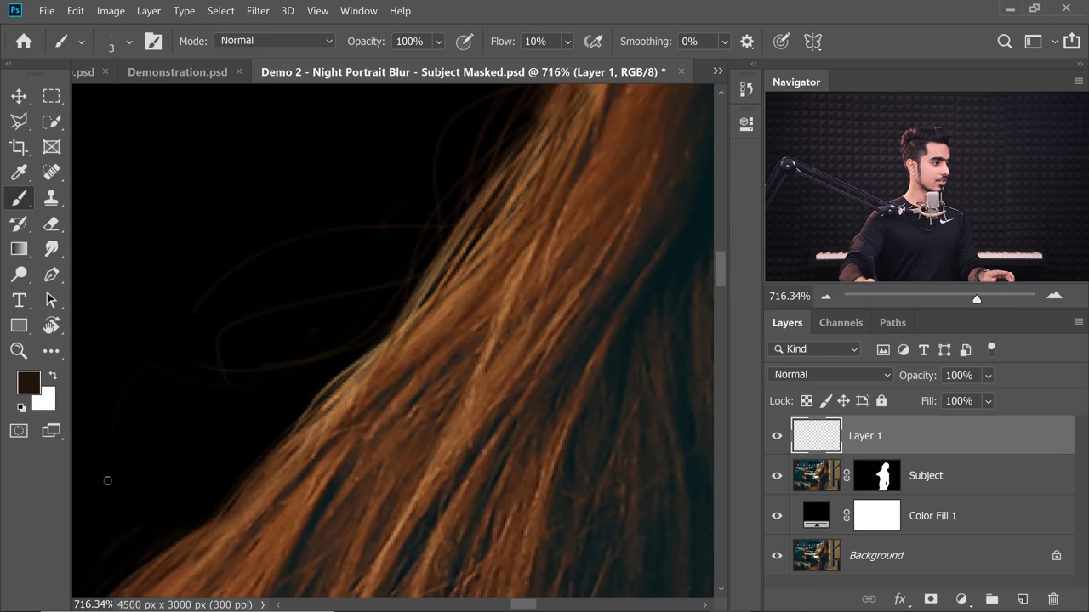
{"action": "left_click", "coordinate": [381, 353], "text": "alt"}
{"action": "left_click_drag", "start_coordinate": [270, 349], "coordinate": [198, 459]}
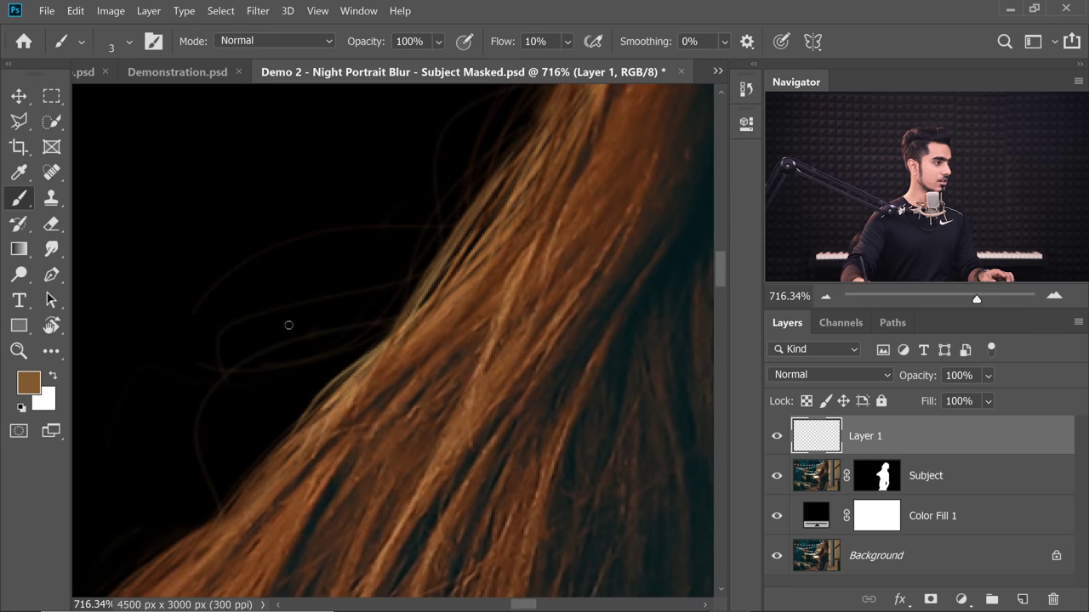
{"action": "left_click", "coordinate": [448, 287], "text": "alt"}
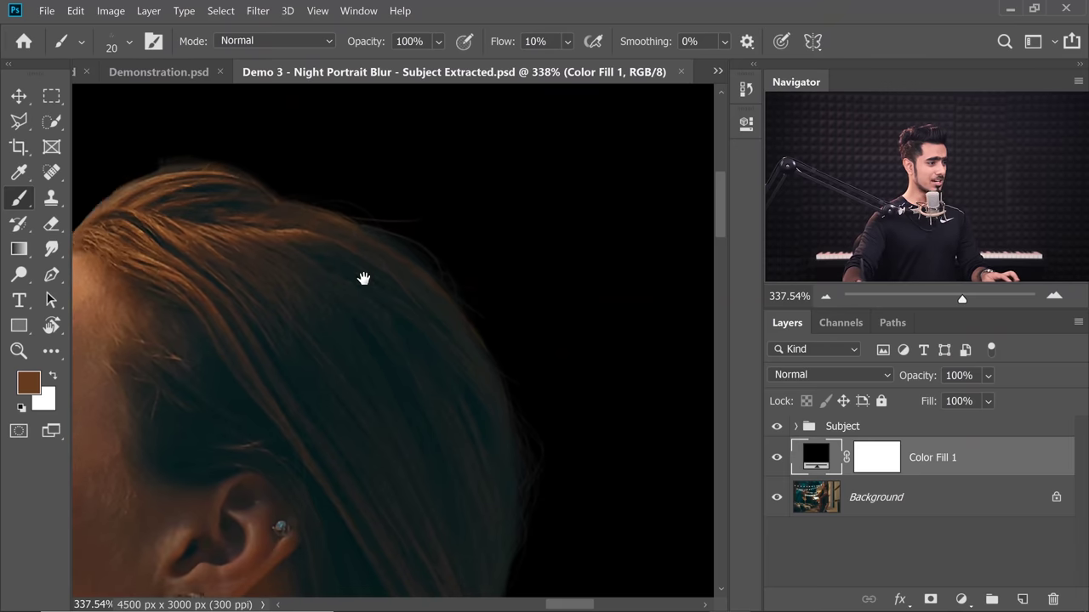
- Expand the Subject group in Demo 3 and ungroup its layers
{"action": "mouse_move", "coordinate": [364, 278]}
{"action": "left_mouse_down"}
{"action": "mouse_move", "coordinate": [379, 278]}
{"action": "mouse_move", "coordinate": [369, 262]}
{"action": "left_mouse_up"}
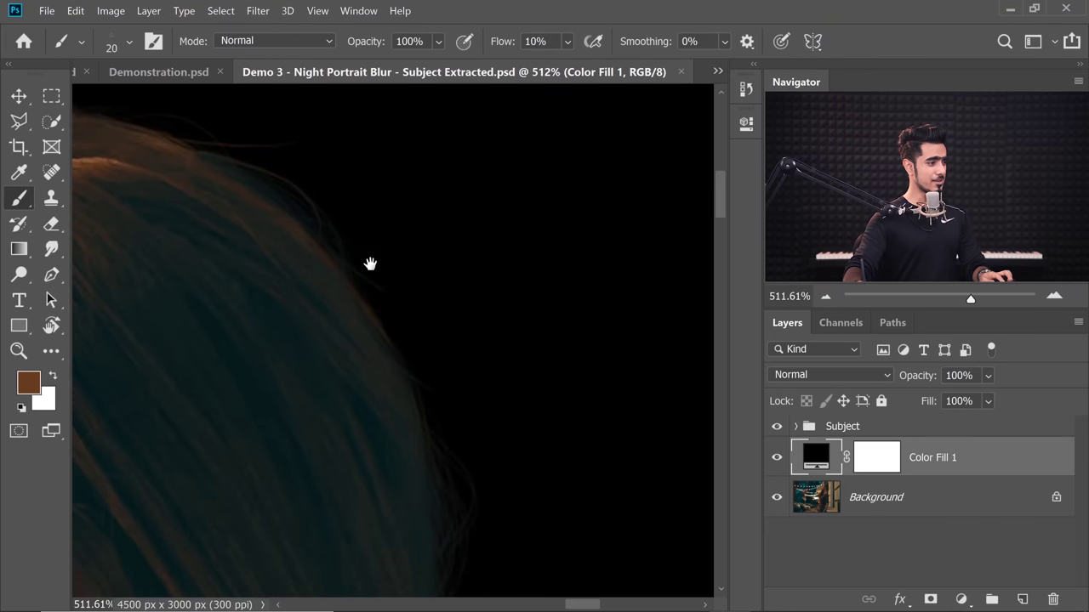
{"action": "left_click", "coordinate": [797, 428]}
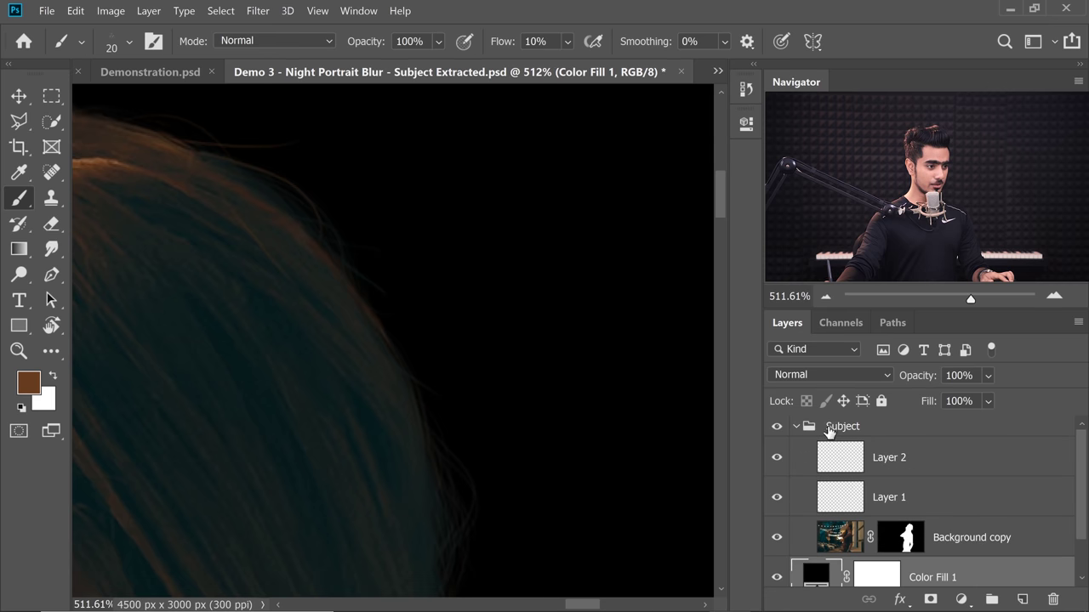
{"action": "left_click", "coordinate": [829, 429]}
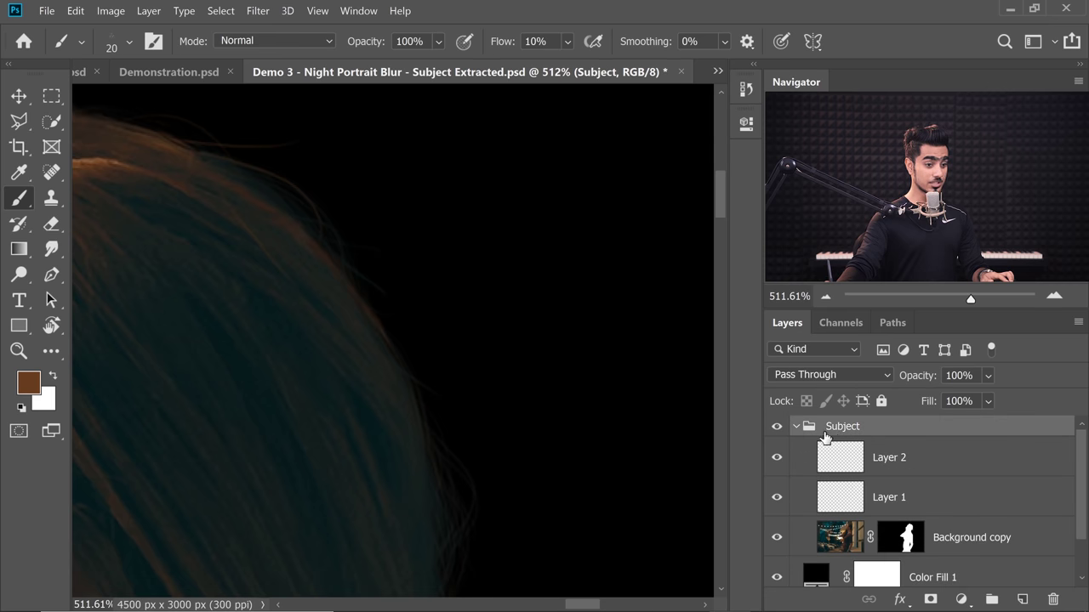
{"action": "right_click", "coordinate": [885, 432]}
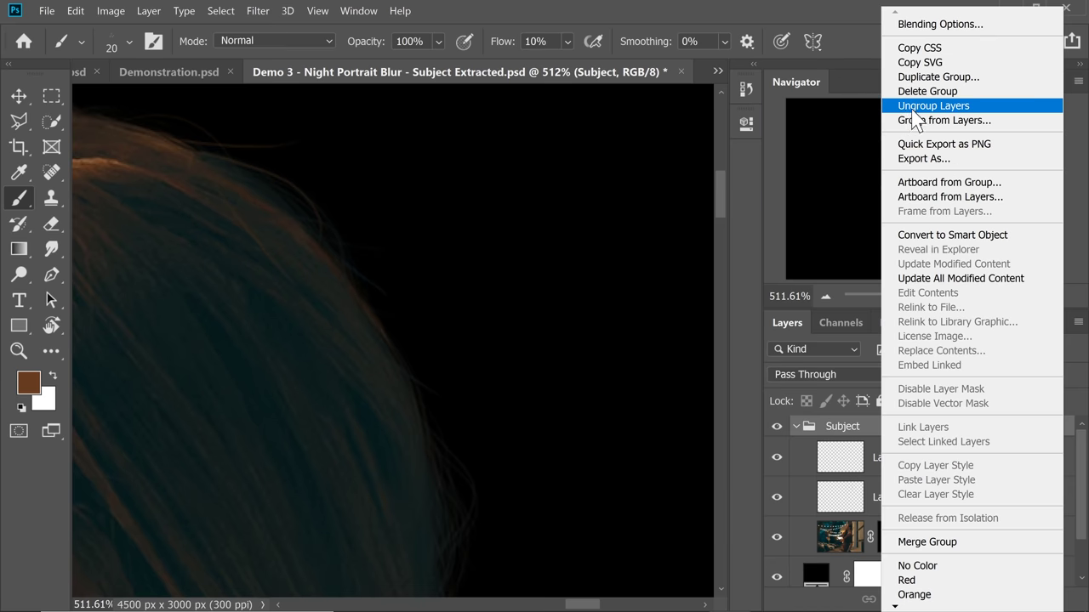
{"action": "left_click", "coordinate": [910, 106]}
- Rename the masked Background copy layer as Subject
{"action": "left_click", "coordinate": [813, 525]}
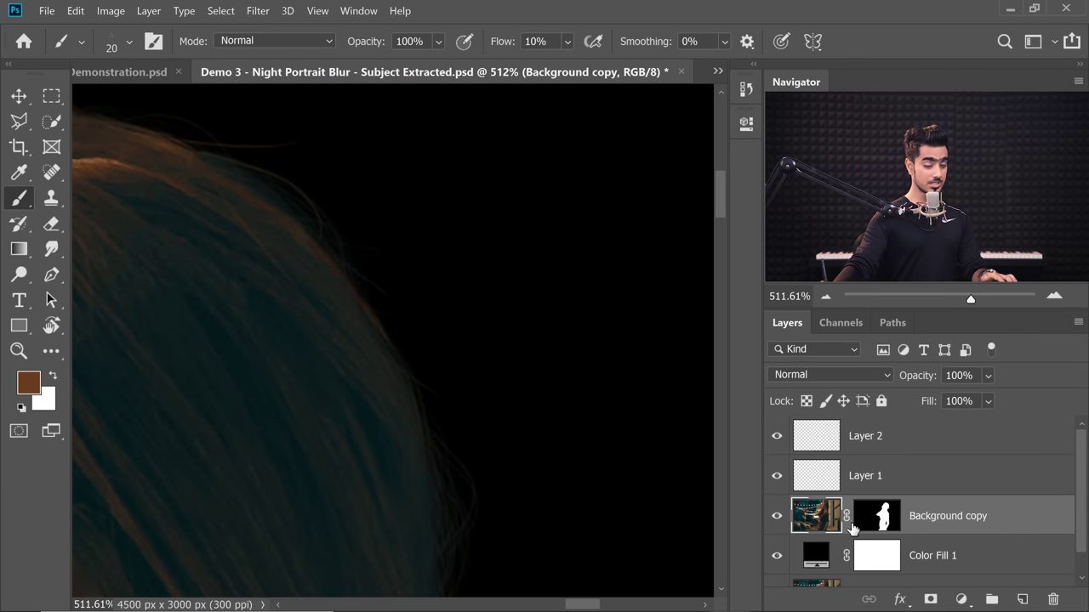
{"action": "double_click", "coordinate": [947, 516]}
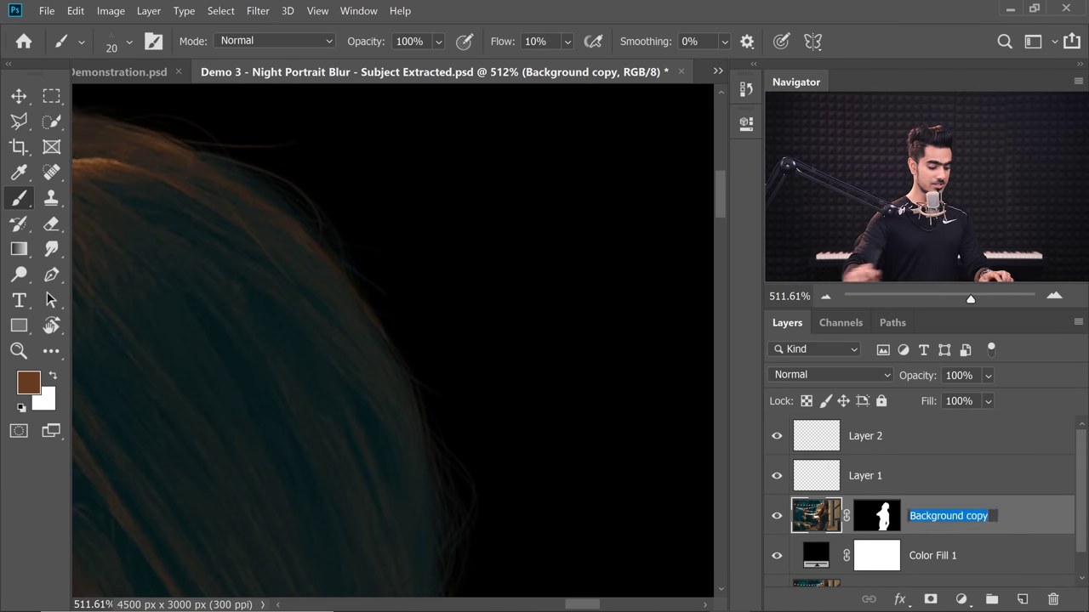
{"action": "type", "text": "Subject"}
{"action": "key", "text": "Return"}
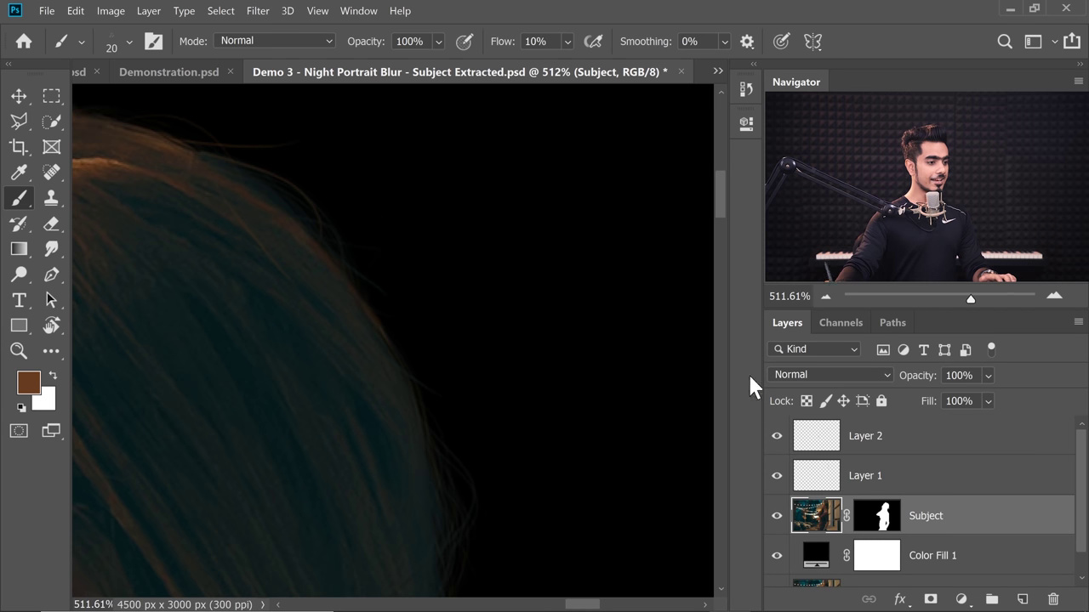
- Hide Layer 1 and Layer 2 and show them again to compare the head's edge with and without the painted strands
{"action": "left_click", "coordinate": [776, 435]}
{"action": "left_click", "coordinate": [777, 475]}
{"action": "scroll", "coordinate": [639, 442], "scroll_direction": "left", "scroll_amount": 2}
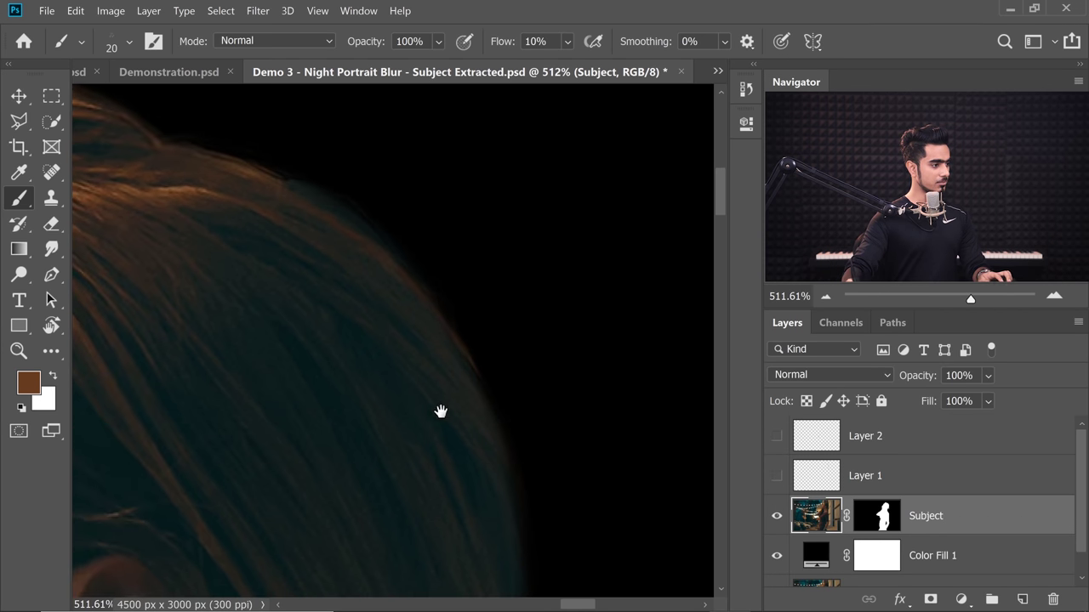
{"action": "left_click", "coordinate": [777, 477]}
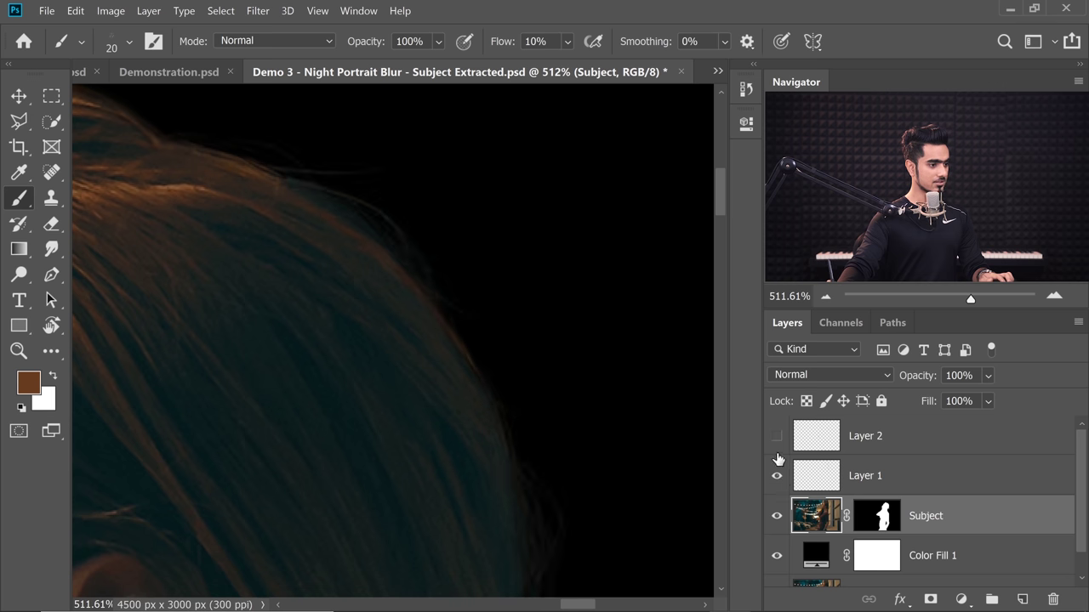
{"action": "left_click", "coordinate": [777, 436]}
{"action": "mouse_move", "coordinate": [622, 462]}
{"action": "left_mouse_down"}
{"action": "mouse_move", "coordinate": [567, 434]}
{"action": "mouse_move", "coordinate": [600, 422]}
{"action": "left_mouse_up"}
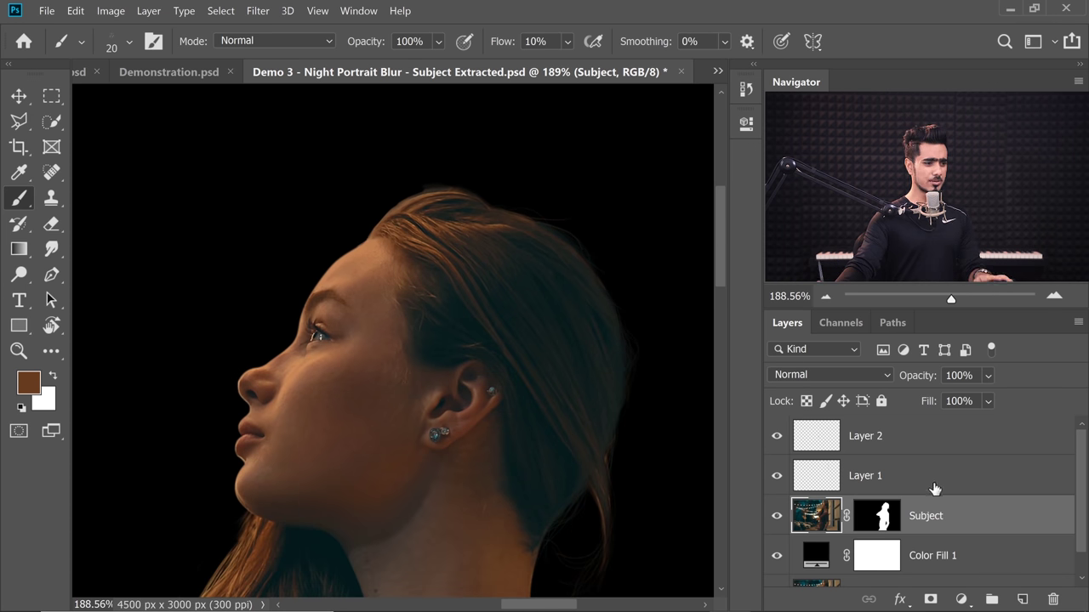
- Group the Subject layer with Layer 1 and Layer 2 and name the group Subject
{"action": "left_click", "coordinate": [942, 478], "text": "shift"}
{"action": "left_click", "coordinate": [942, 446], "text": "shift"}
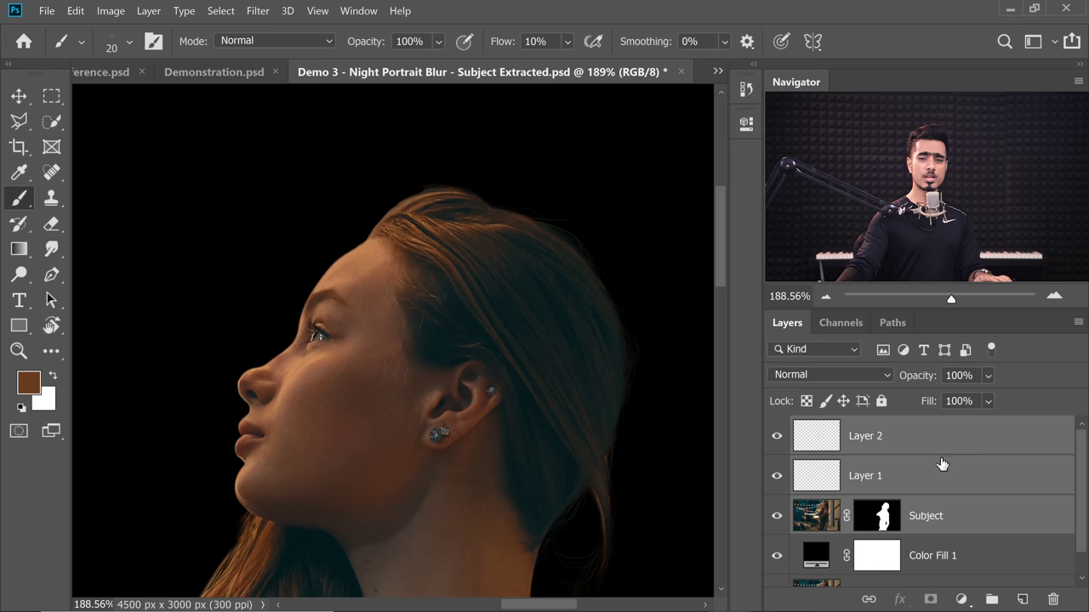
{"action": "left_click", "coordinate": [974, 524]}
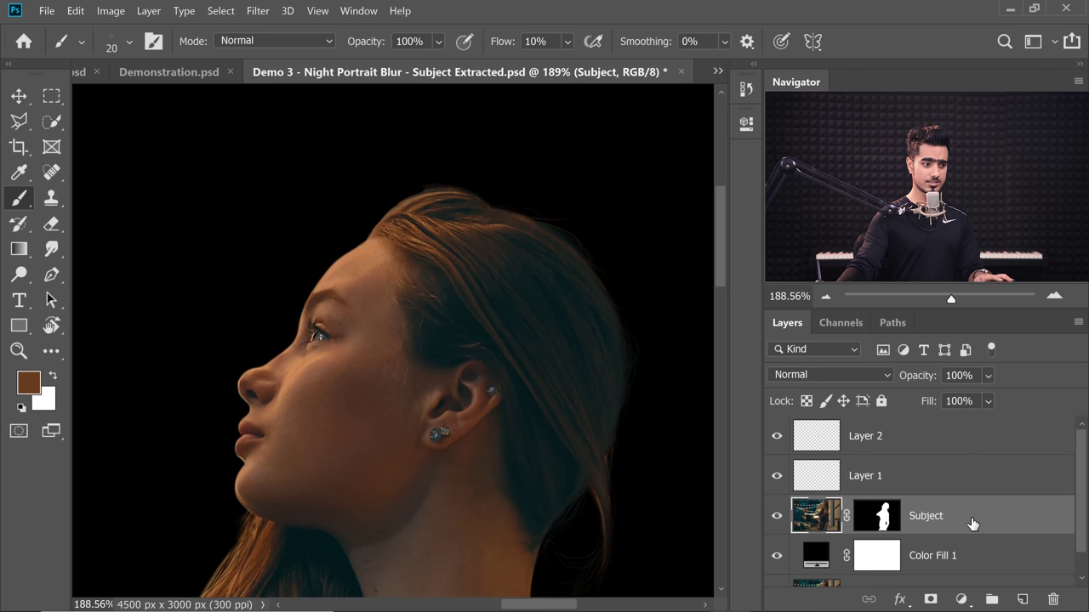
{"action": "left_click", "coordinate": [945, 437], "text": "shift"}
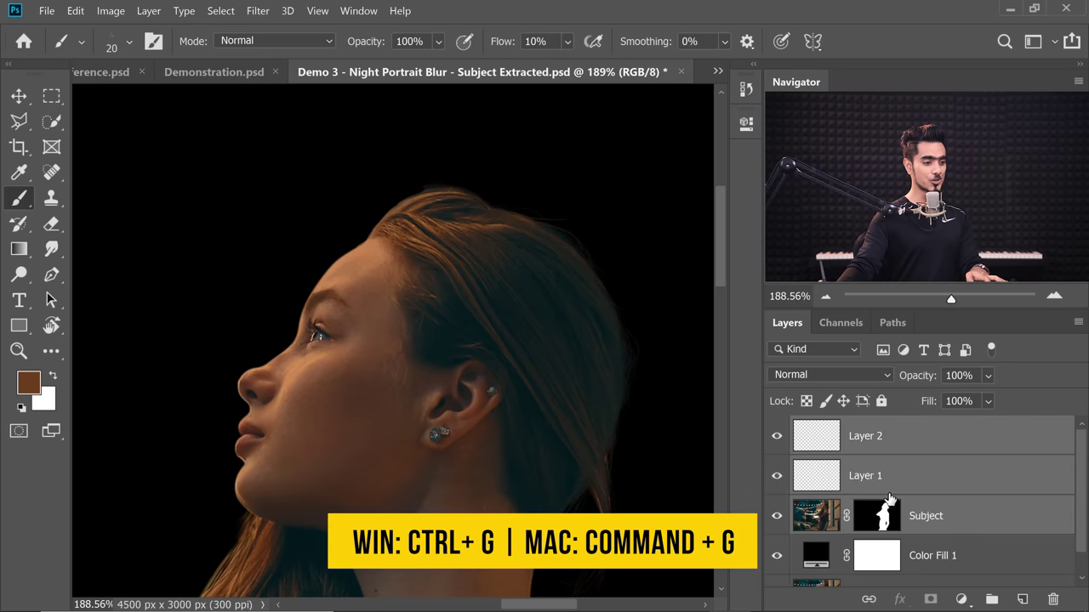
{"action": "key", "text": "ctrl+g"}
{"action": "type", "text": "Su"}
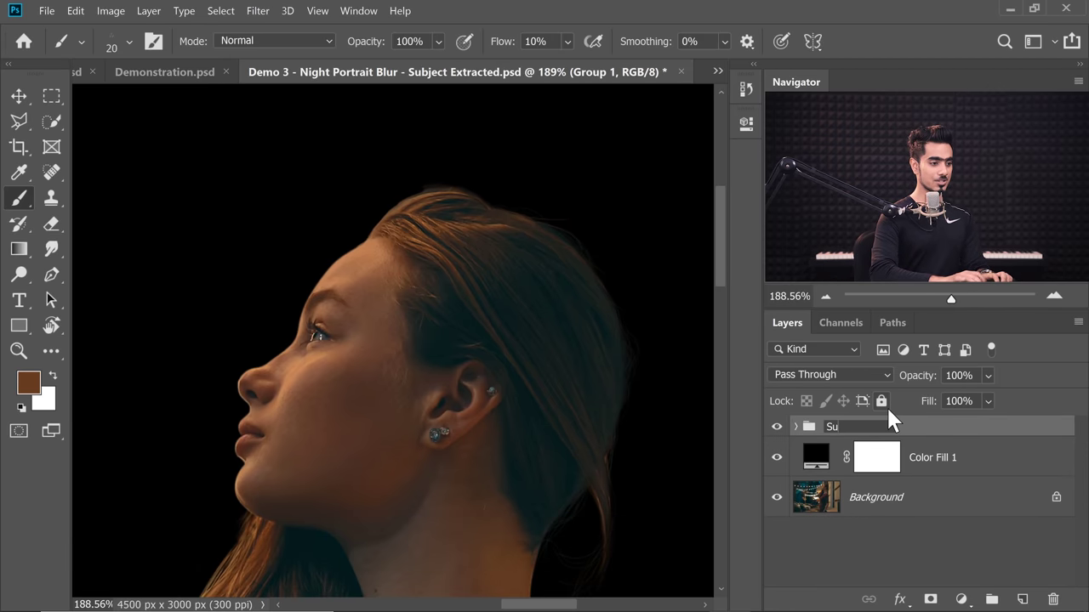
{"action": "type", "text": "bject"}
{"action": "key", "text": "Return"}
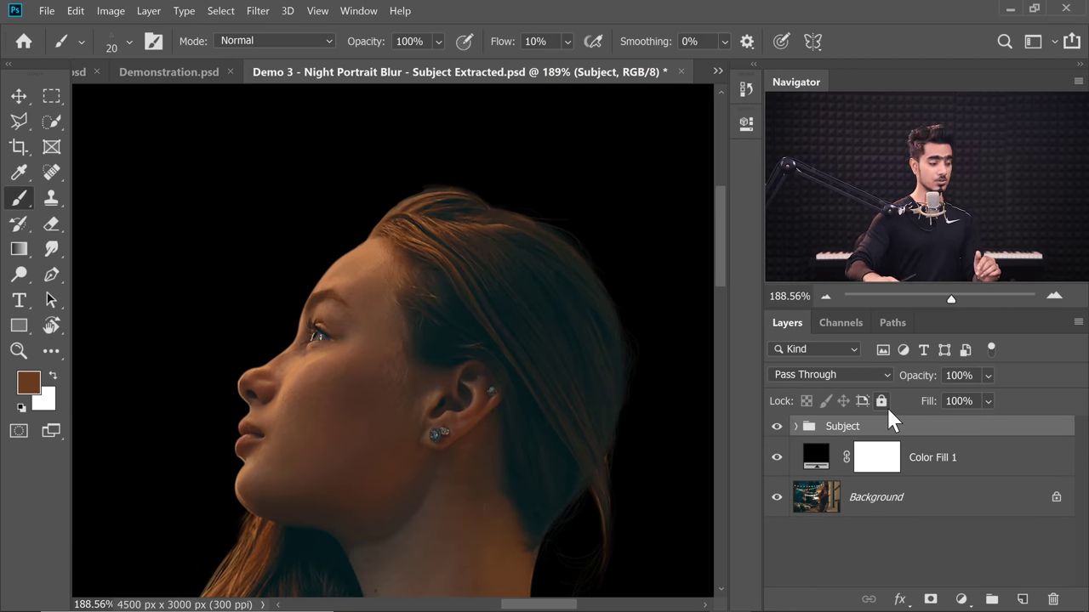
- Duplicate the Background layer and hide the Color Fill 1 layer
{"action": "left_click_drag", "start_coordinate": [394, 476], "coordinate": [266, 465]}
{"action": "scroll", "coordinate": [349, 400], "scroll_direction": "down", "scroll_amount": 3}
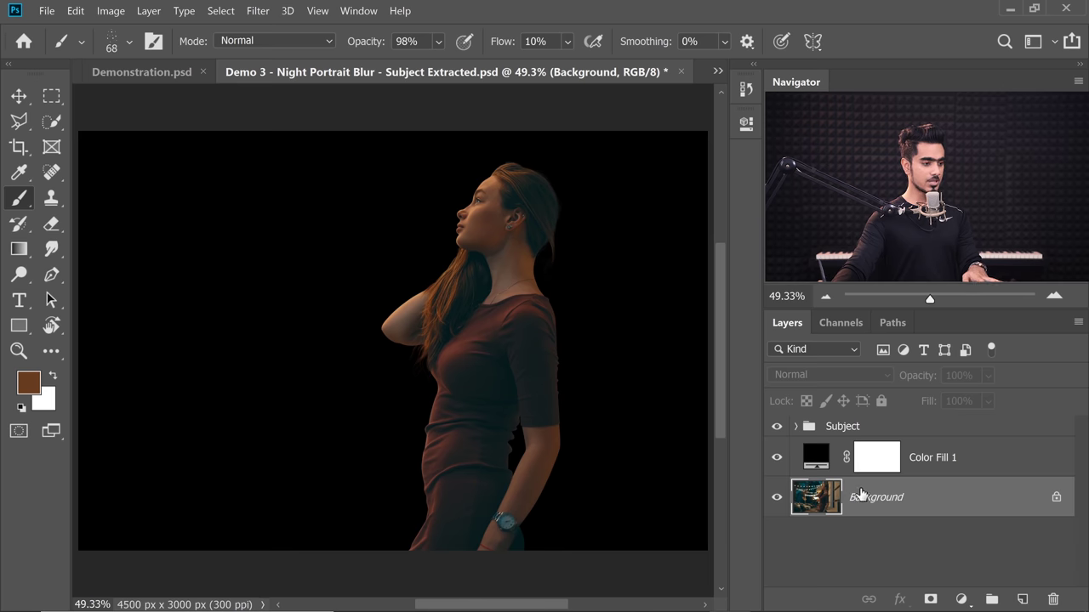
{"action": "key", "text": "ctrl+j"}
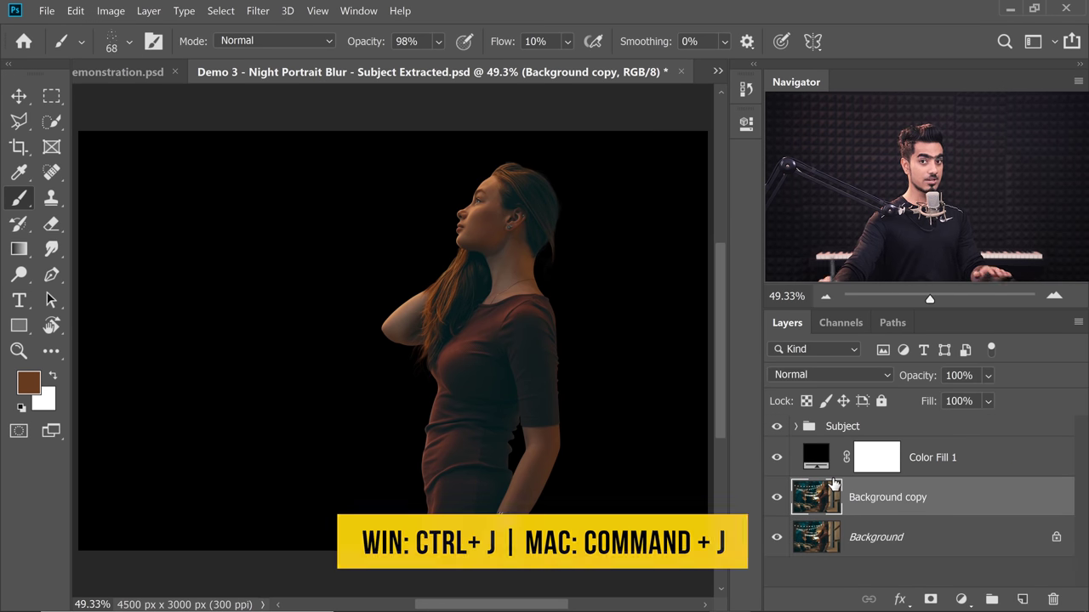
{"action": "left_click", "coordinate": [777, 459]}
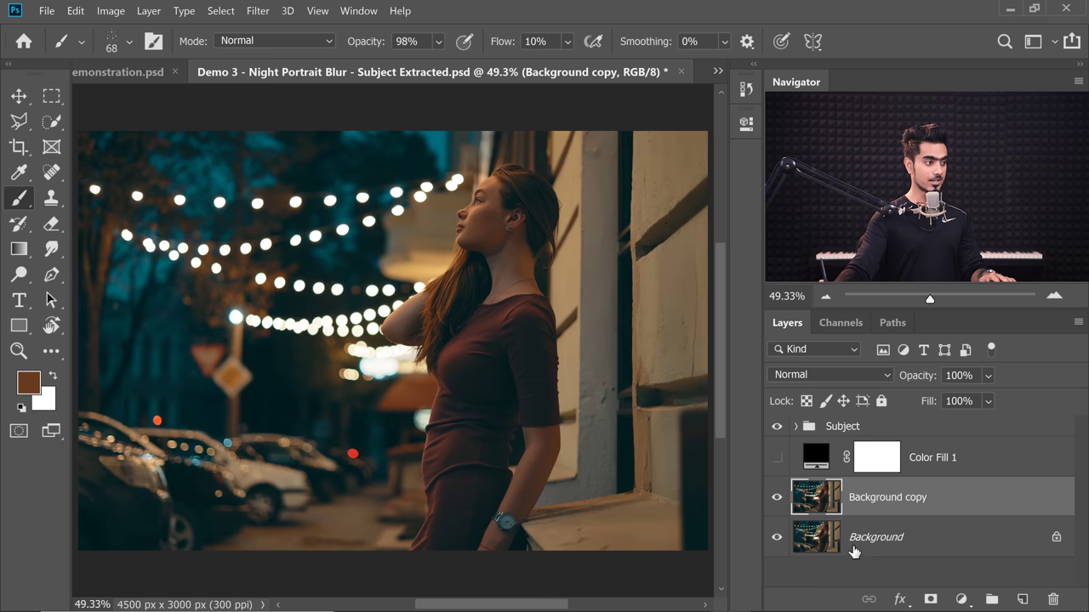
- Try a Gaussian Blur of 49.8 pixels on the Background copy layer and inspect the edges around the arm, hair and face
{"action": "left_click", "coordinate": [259, 11]}
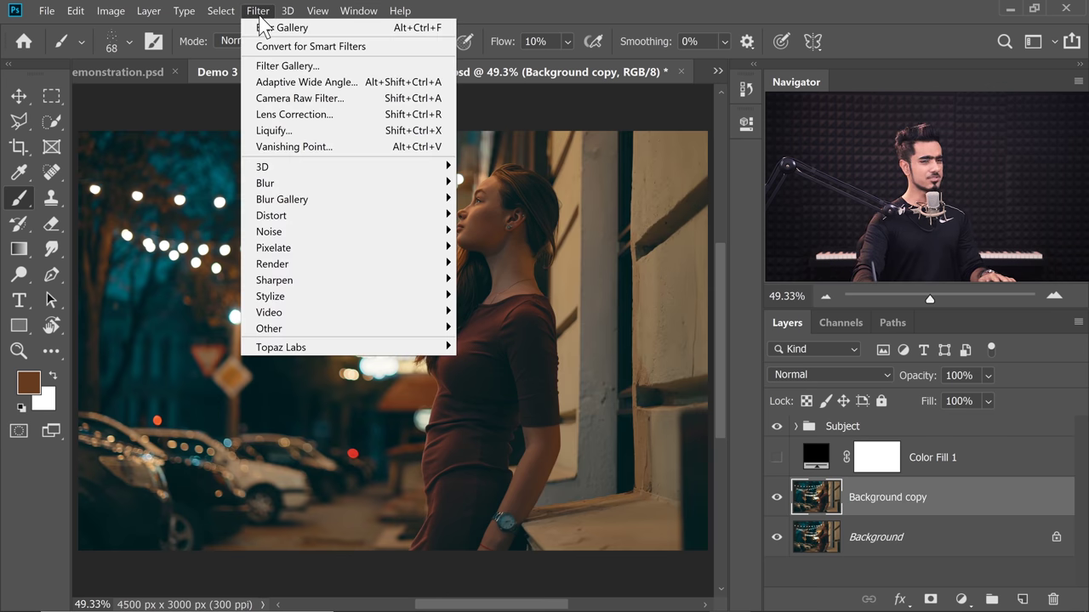
{"action": "mouse_move", "coordinate": [345, 185]}
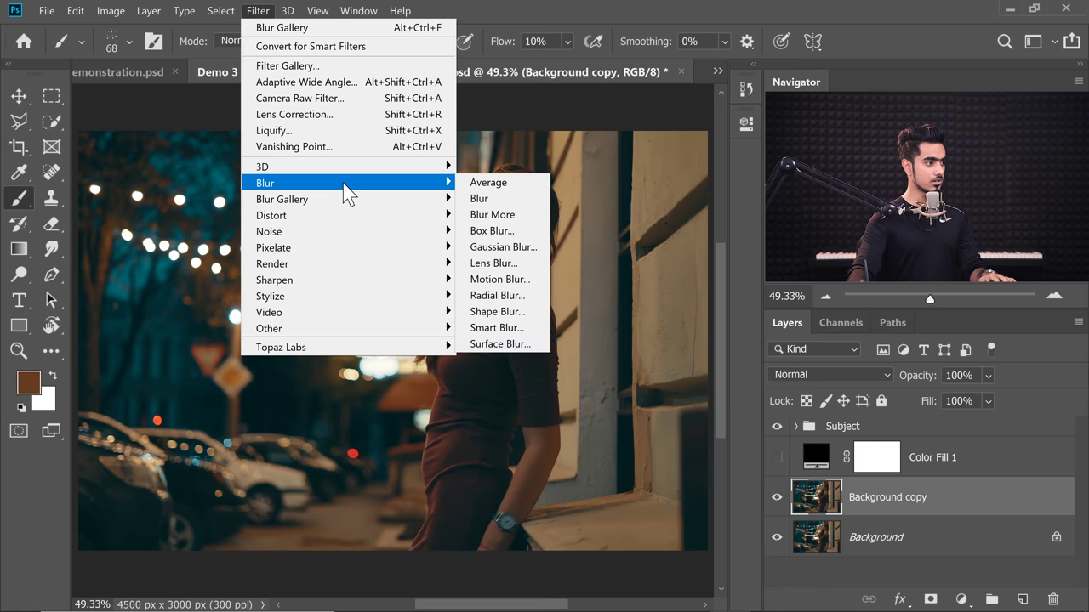
{"action": "left_click", "coordinate": [494, 248]}
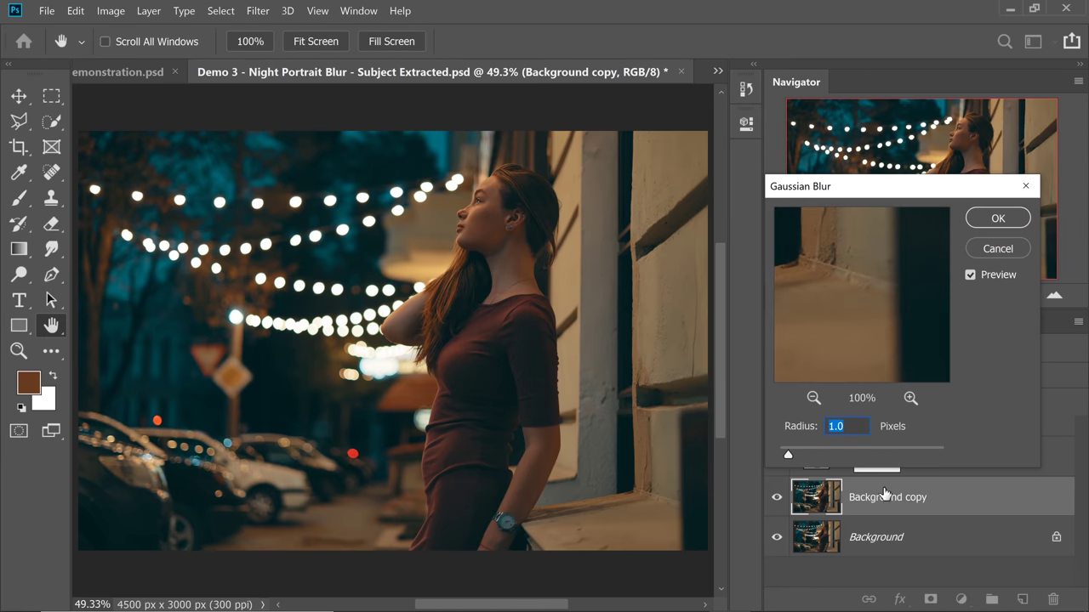
{"action": "mouse_move", "coordinate": [848, 450]}
{"action": "left_mouse_down"}
{"action": "mouse_move", "coordinate": [900, 450]}
{"action": "mouse_move", "coordinate": [866, 451]}
{"action": "left_mouse_up"}
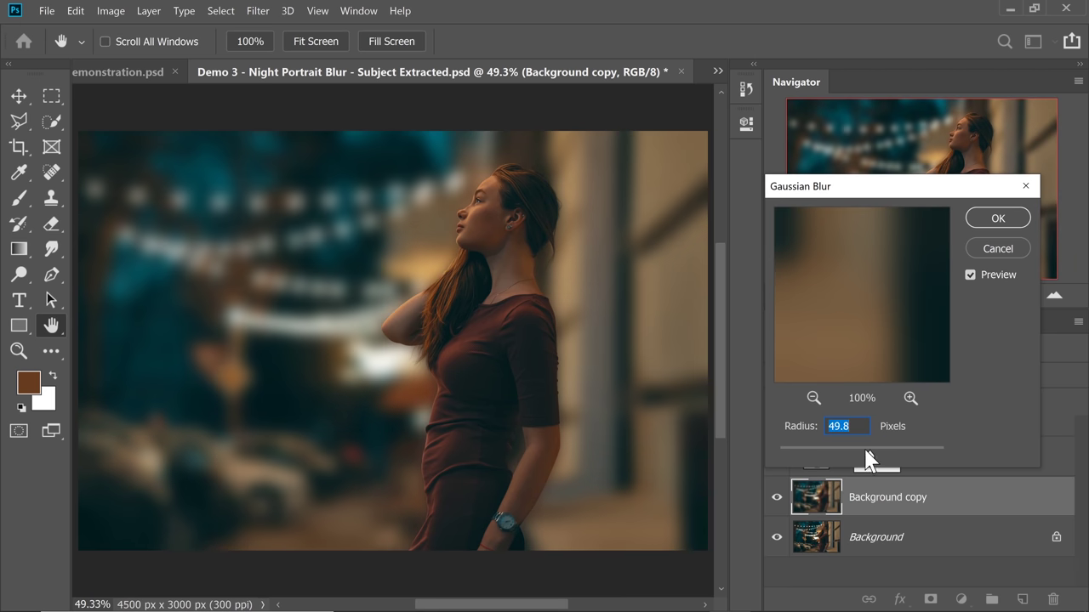
{"action": "left_click", "coordinate": [498, 405], "text": "ctrl"}
{"action": "left_click_drag", "start_coordinate": [401, 448], "coordinate": [444, 371]}
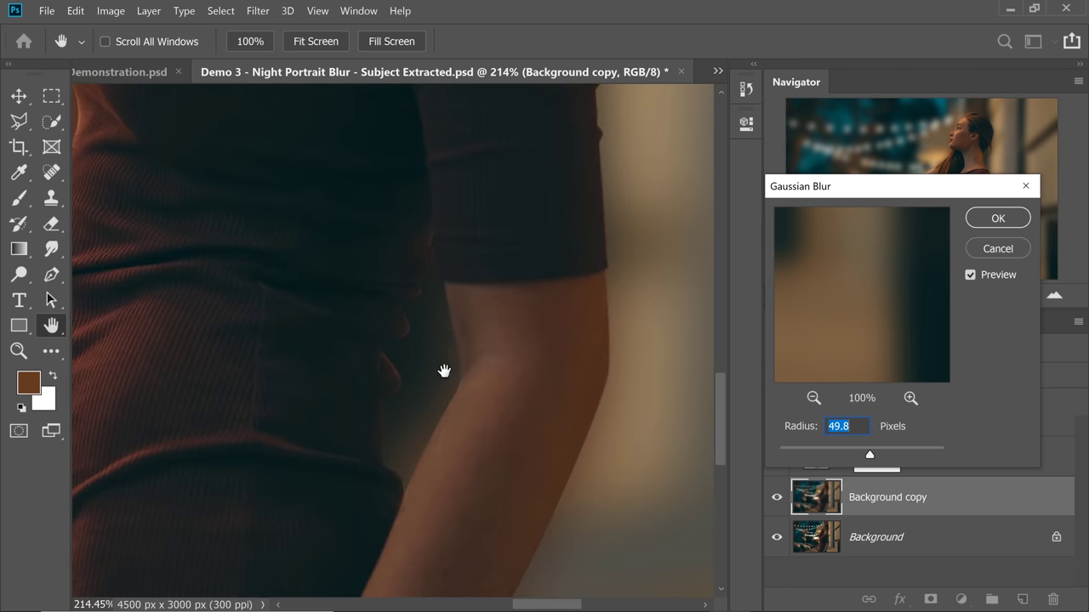
{"action": "left_click", "coordinate": [444, 370], "text": "ctrl"}
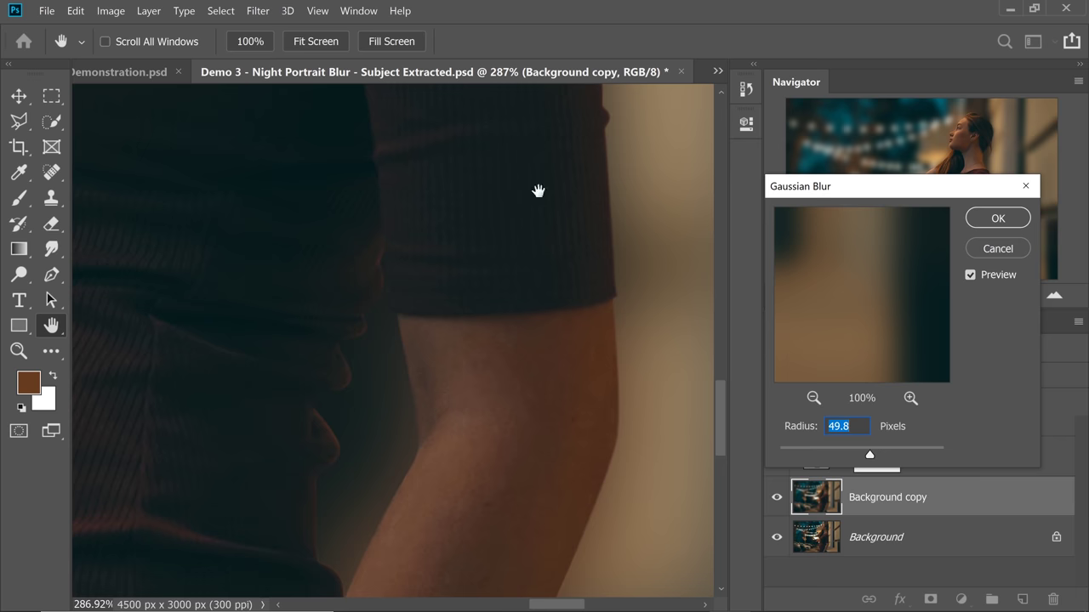
{"action": "left_click_drag", "start_coordinate": [538, 191], "coordinate": [371, 388]}
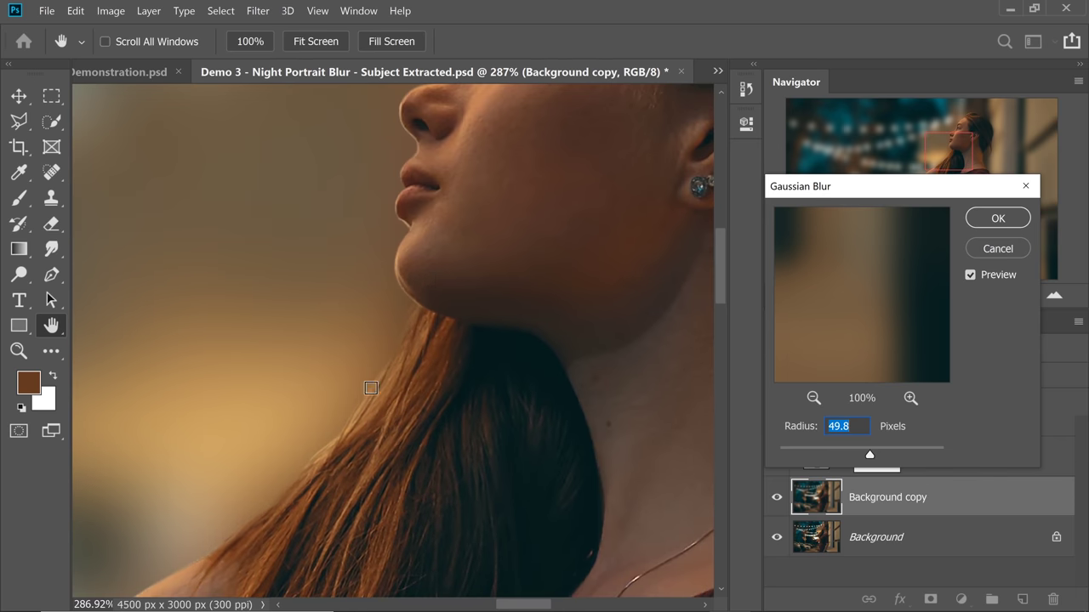
{"action": "left_click_drag", "start_coordinate": [423, 189], "coordinate": [376, 349]}
{"action": "left_click_drag", "start_coordinate": [481, 168], "coordinate": [476, 283]}
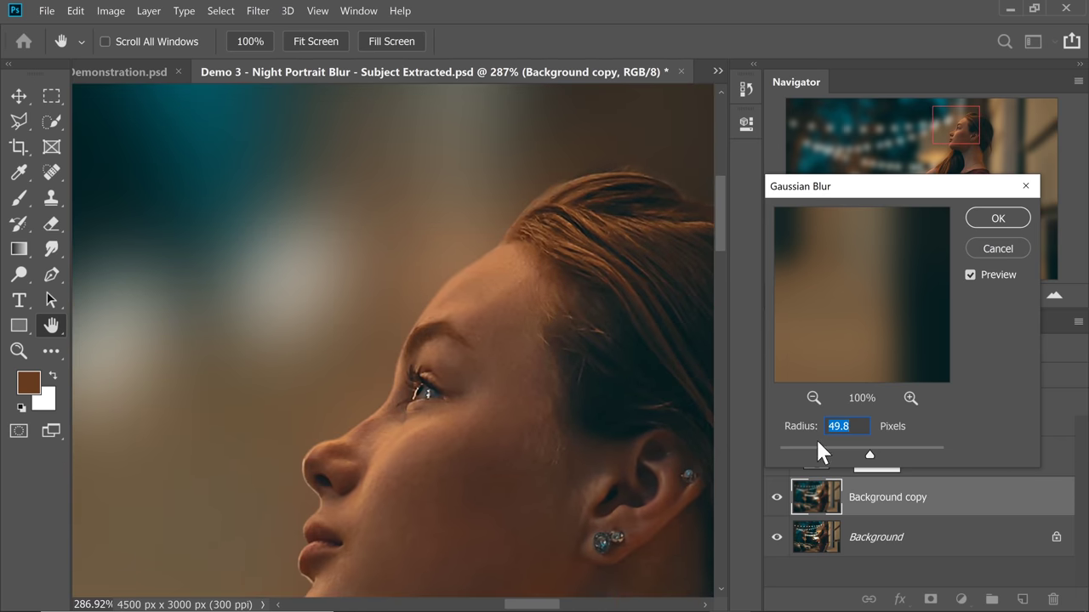
- Set the trial Gaussian Blur radius to 4.7 pixels and inspect the subject's edge around the nose and chin
{"action": "left_click_drag", "start_coordinate": [817, 442], "coordinate": [812, 452]}
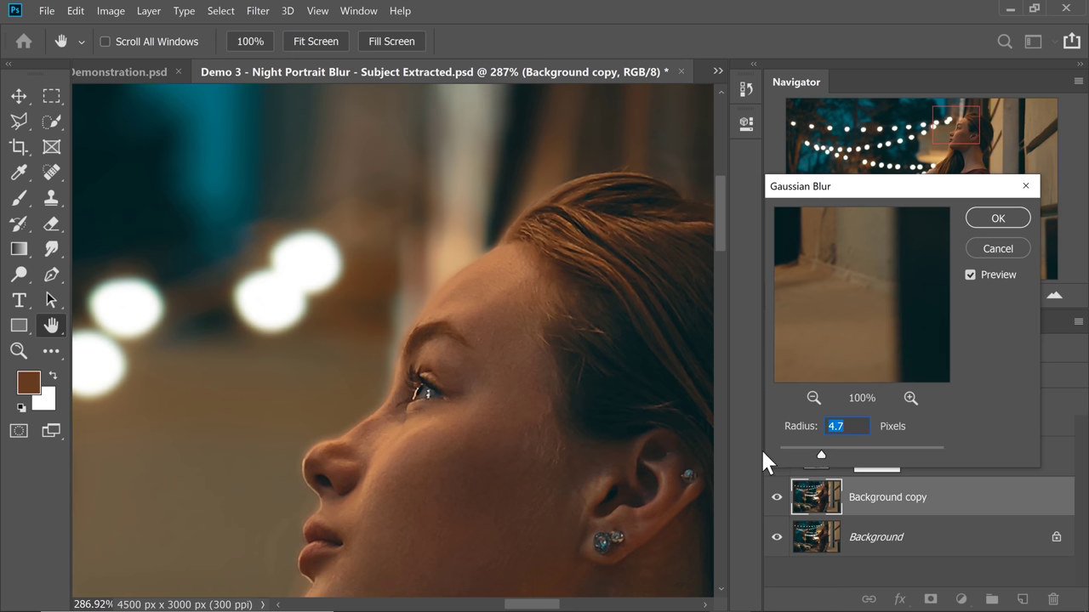
{"action": "left_click_drag", "start_coordinate": [323, 458], "coordinate": [462, 354]}
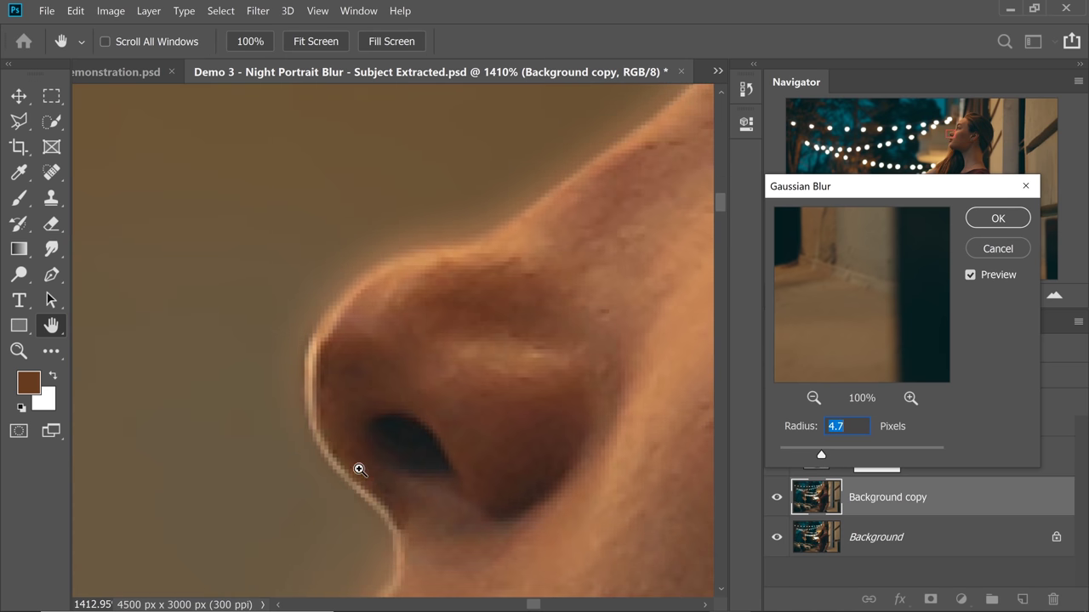
{"action": "left_click_drag", "start_coordinate": [359, 469], "coordinate": [362, 201]}
{"action": "left_click_drag", "start_coordinate": [403, 454], "coordinate": [412, 242]}
{"action": "left_click_drag", "start_coordinate": [421, 375], "coordinate": [451, 328]}
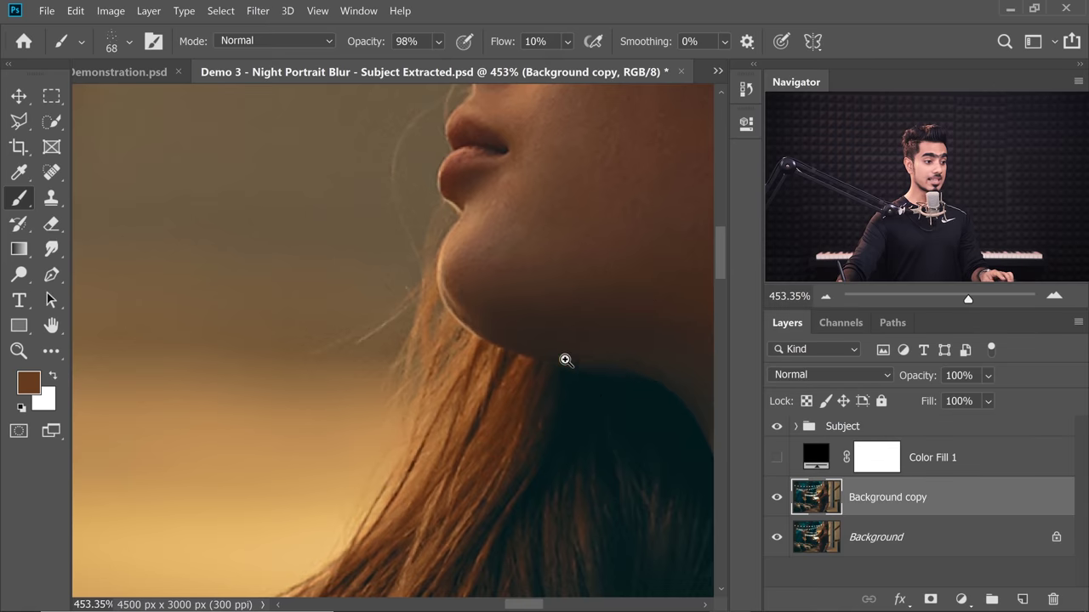
- Delete the Background copy layer and briefly show the Color Fill 1 layer behind the extracted subject
{"action": "scroll", "coordinate": [564, 360], "scroll_direction": "down", "scroll_amount": 5}
{"action": "left_click_drag", "start_coordinate": [564, 365], "coordinate": [531, 389]}
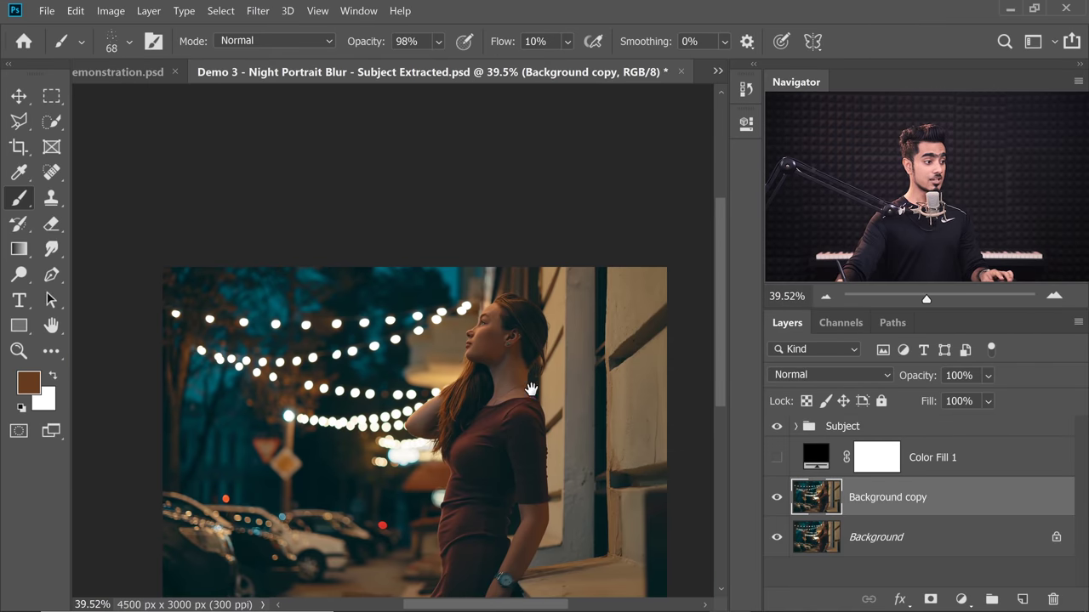
{"action": "left_click_drag", "start_coordinate": [978, 500], "coordinate": [1053, 599]}
{"action": "left_click", "coordinate": [776, 458]}
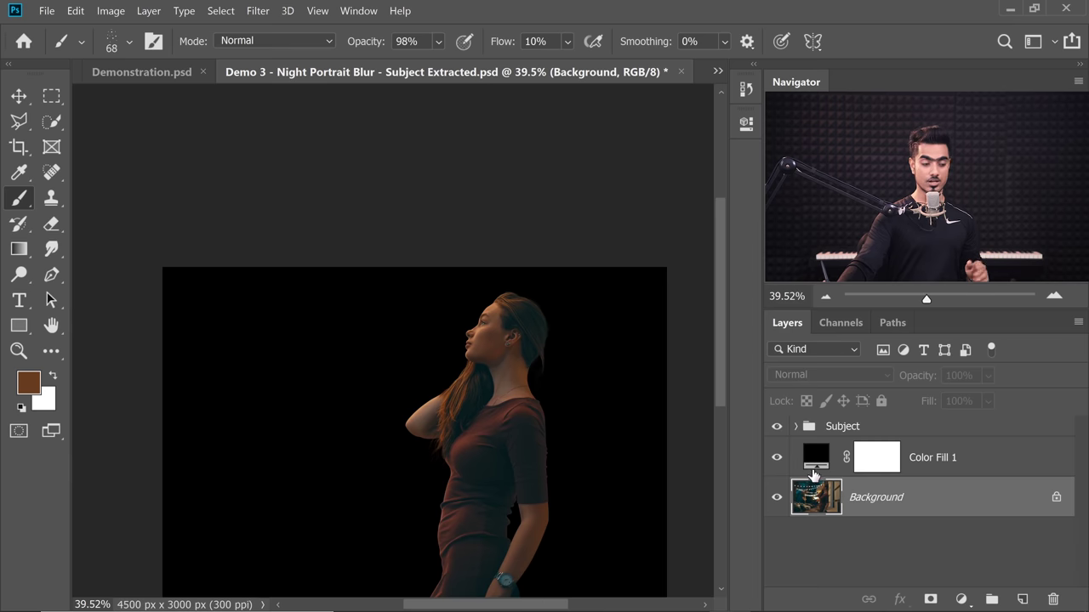
{"action": "left_click", "coordinate": [776, 458]}
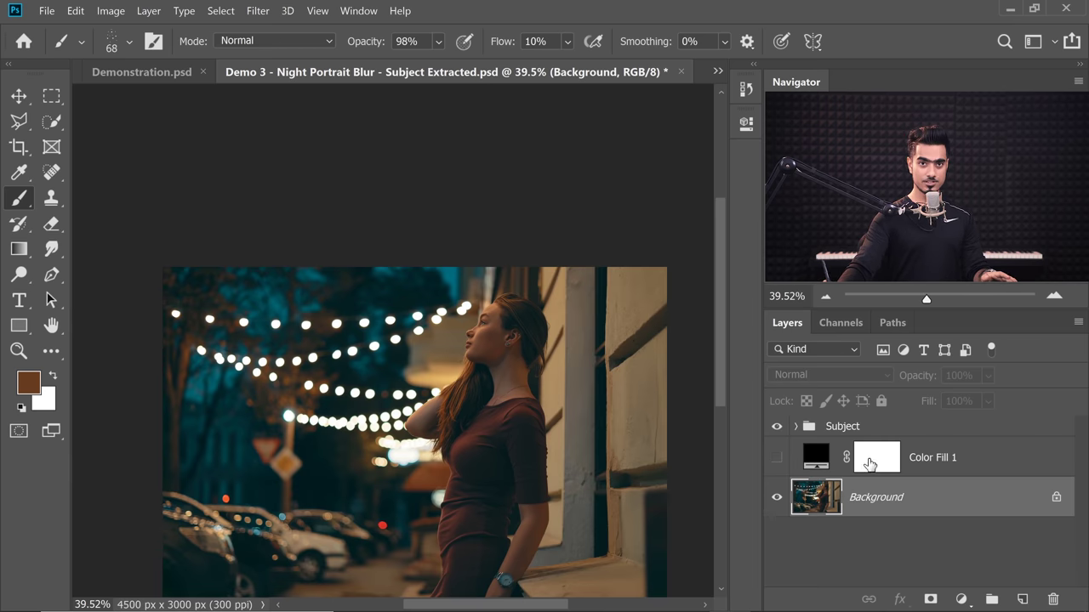
- Duplicate the Background layer and name the copy Blur
{"action": "key", "text": "ctrl+plus"}
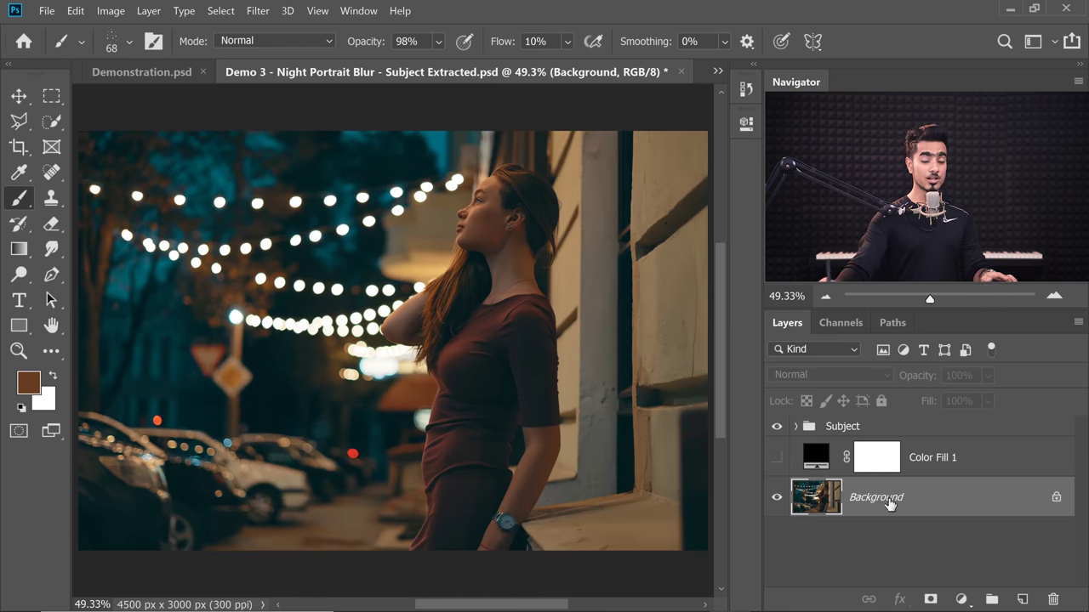
{"action": "key", "text": "ctrl+j"}
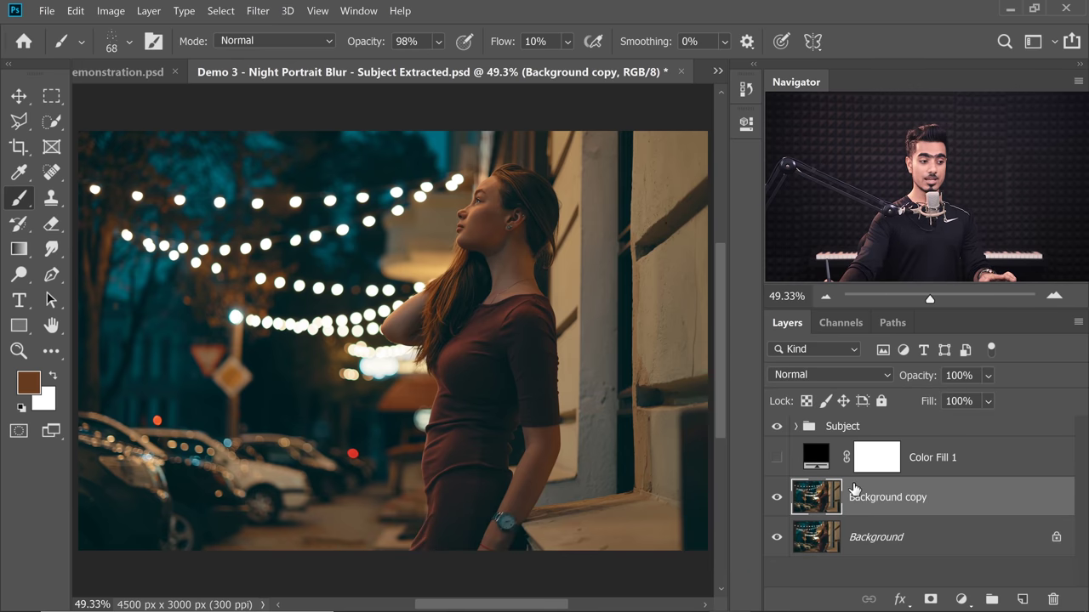
{"action": "type", "text": "Blur"}
{"action": "key", "text": "Return"}
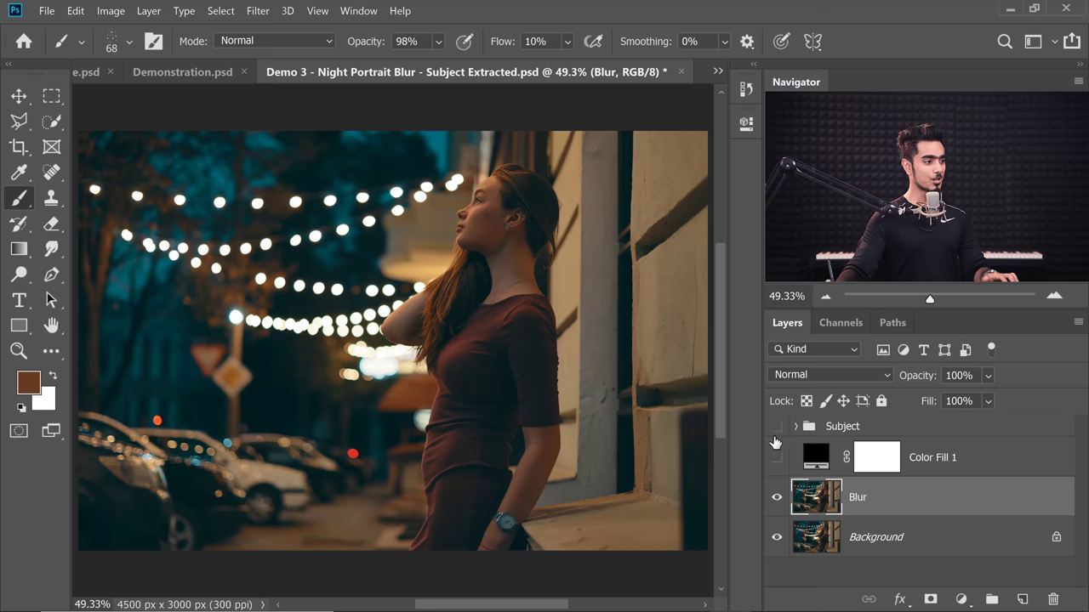
- Hide the Subject group and load the Subject layer's mask as a selection while keeping the Blur layer active
{"action": "left_click", "coordinate": [811, 434]}
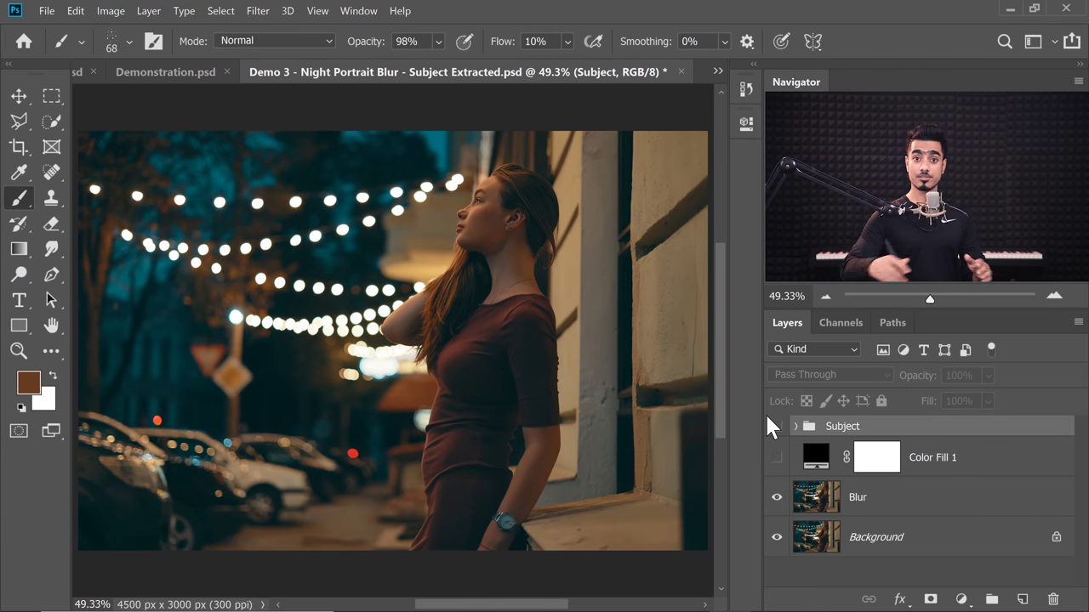
{"action": "left_click", "coordinate": [875, 497]}
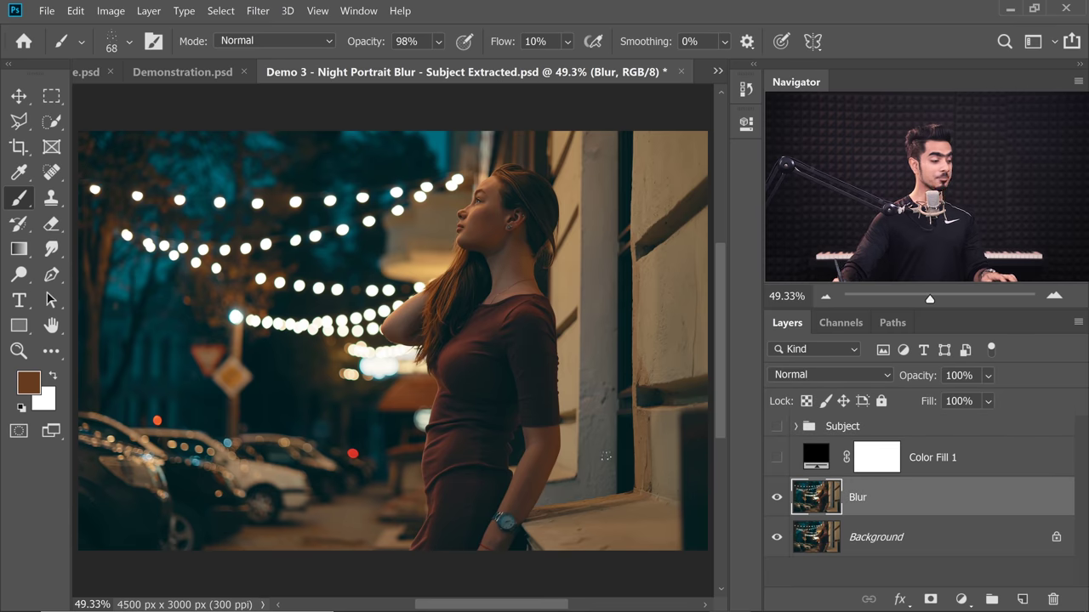
{"action": "left_click_drag", "start_coordinate": [462, 521], "coordinate": [520, 416]}
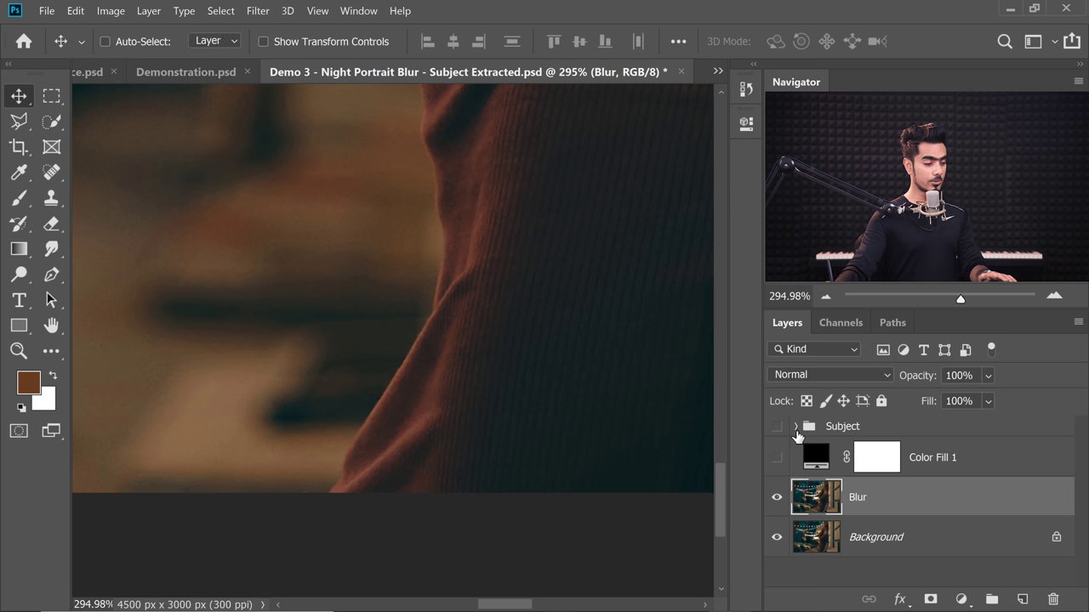
{"action": "left_click", "coordinate": [797, 427]}
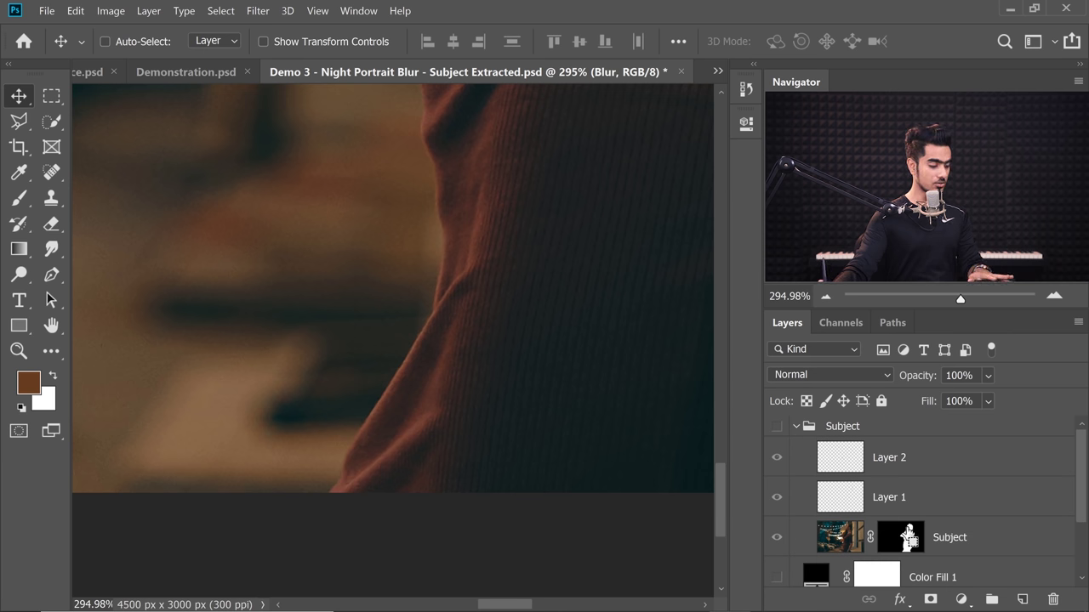
{"action": "left_click", "coordinate": [906, 544], "text": "ctrl"}
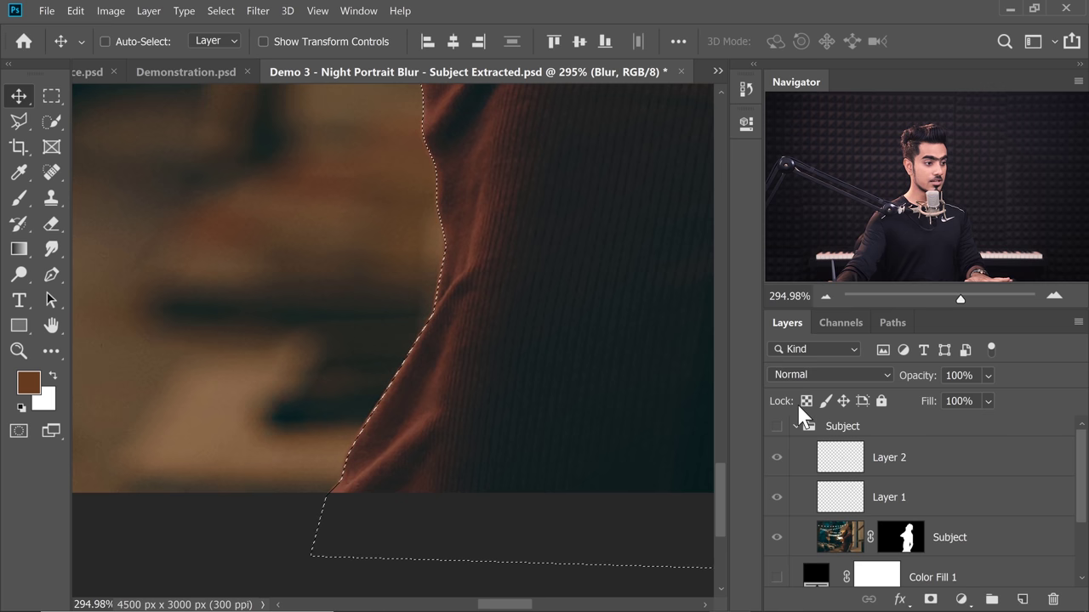
{"action": "left_click", "coordinate": [797, 426]}
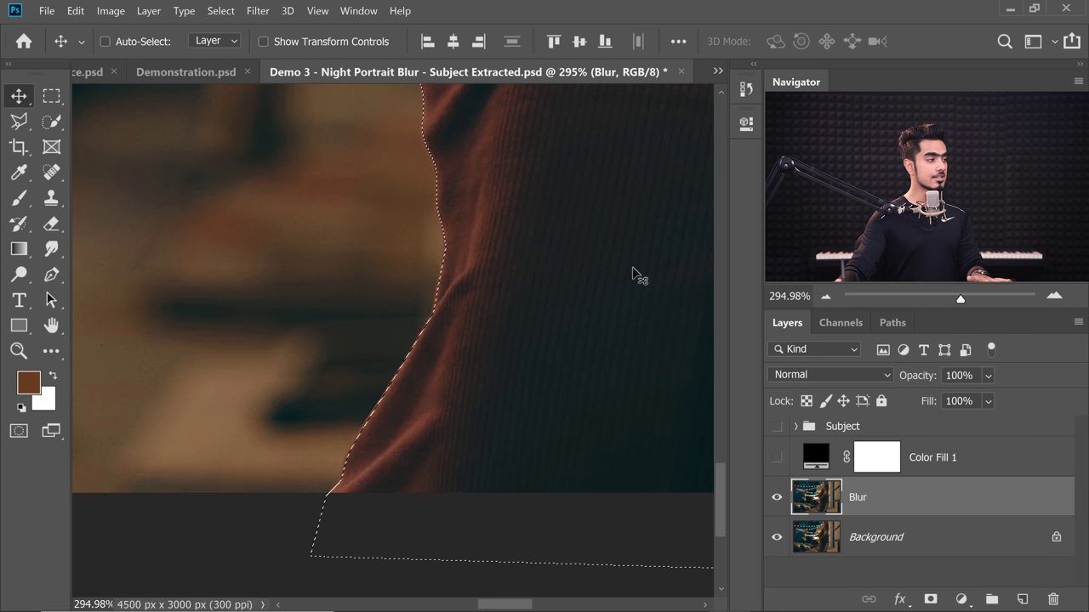
- Expand the loaded selection outward so it leaves a margin around the woman's outline
{"action": "left_click", "coordinate": [220, 10]}
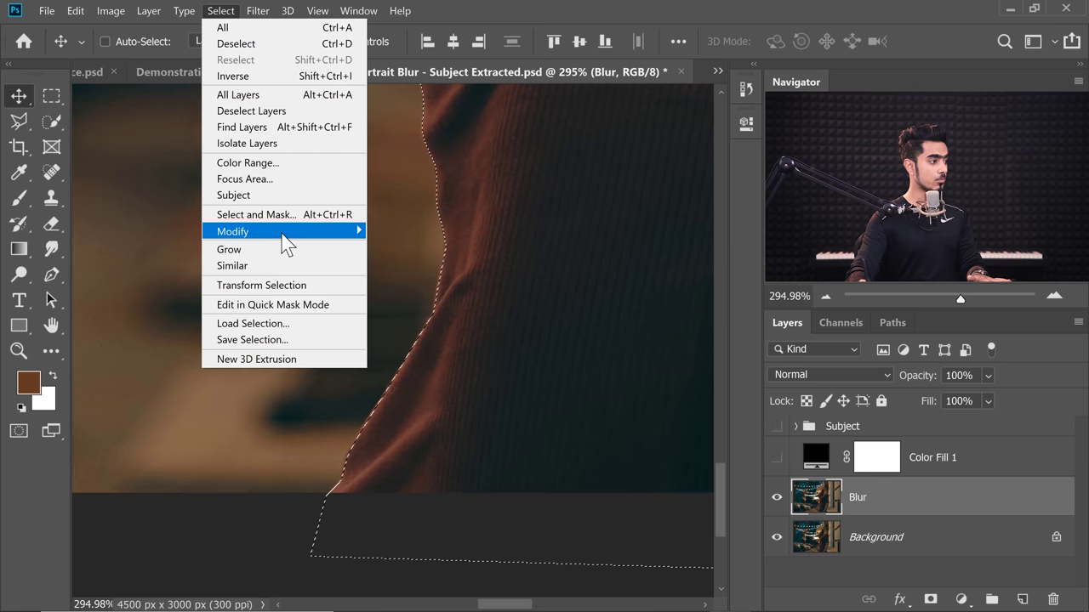
{"action": "mouse_move", "coordinate": [288, 236]}
{"action": "left_click", "coordinate": [400, 263]}
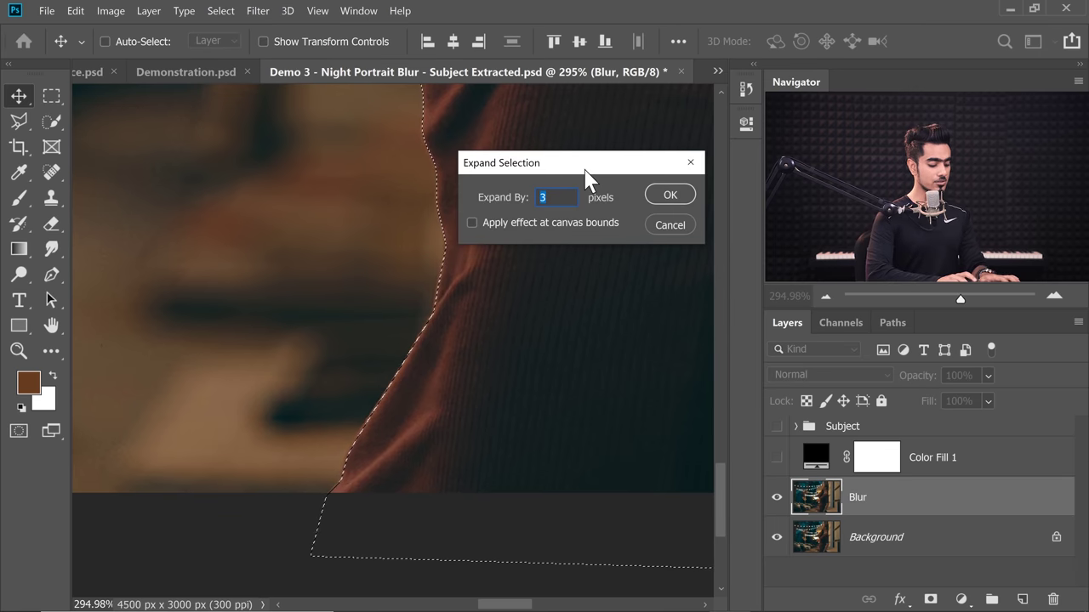
{"action": "key", "text": "Return"}
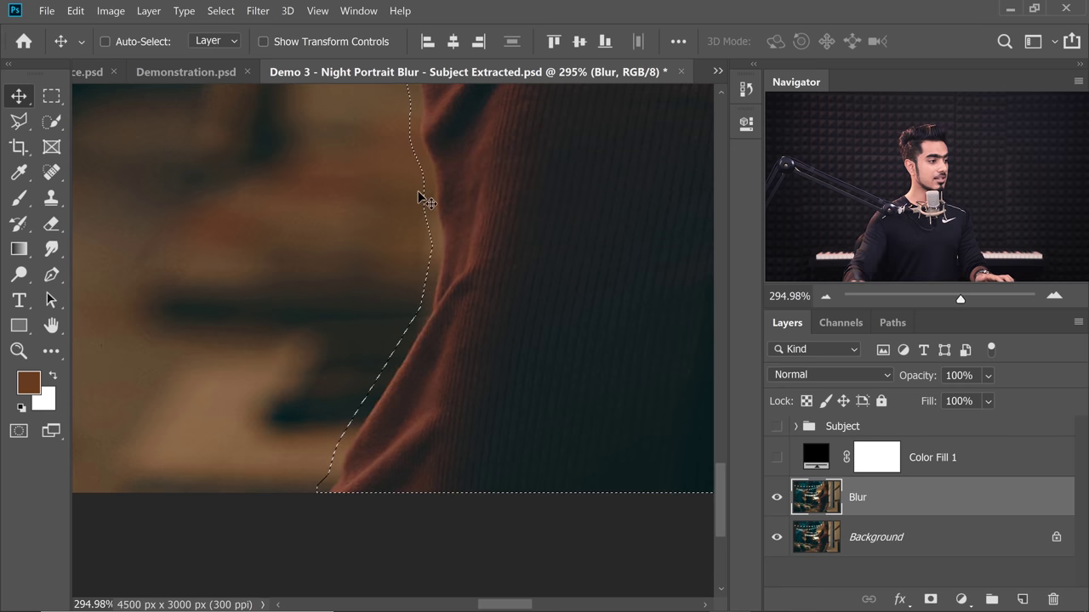
{"action": "left_click_drag", "start_coordinate": [372, 280], "coordinate": [406, 323]}
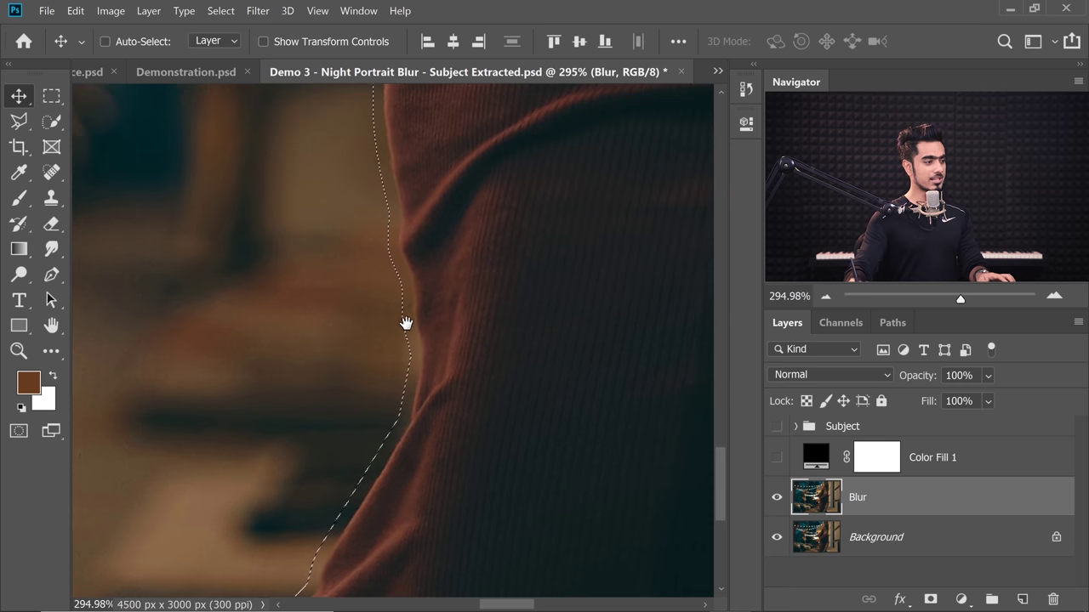
- Add the tight or missed areas around the woman's outline to the selection with the Lasso tool
{"action": "left_click", "coordinate": [18, 120]}
{"action": "left_click", "coordinate": [112, 124]}
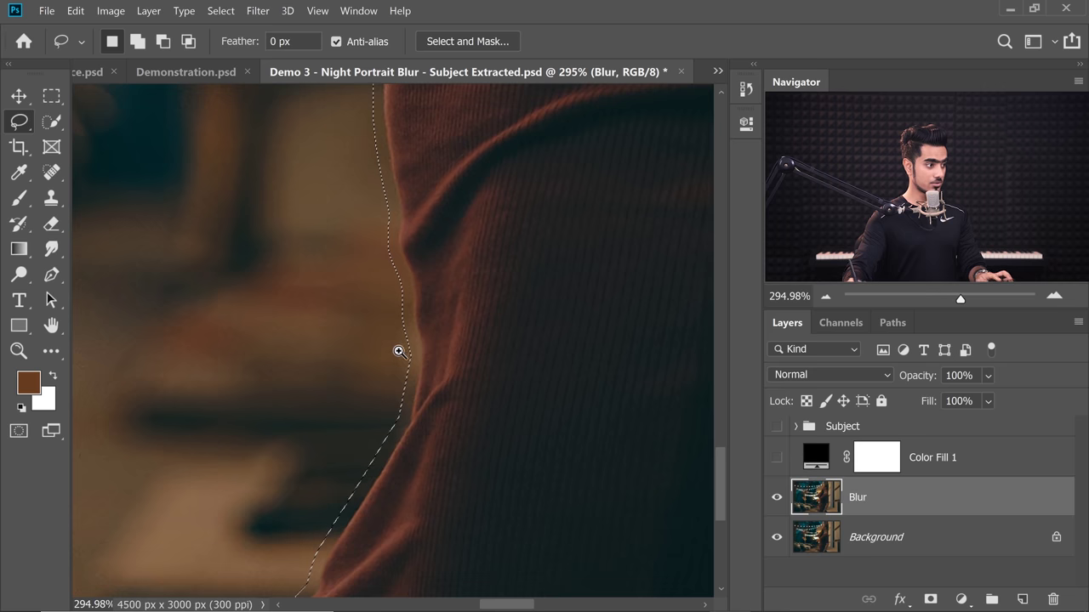
{"action": "scroll", "coordinate": [392, 365], "scroll_direction": "down", "scroll_amount": 3}
{"action": "scroll", "coordinate": [382, 368], "scroll_direction": "down", "scroll_amount": 3}
{"action": "scroll", "coordinate": [328, 437], "scroll_direction": "up", "scroll_amount": 4}
{"action": "key", "text": "shift"}
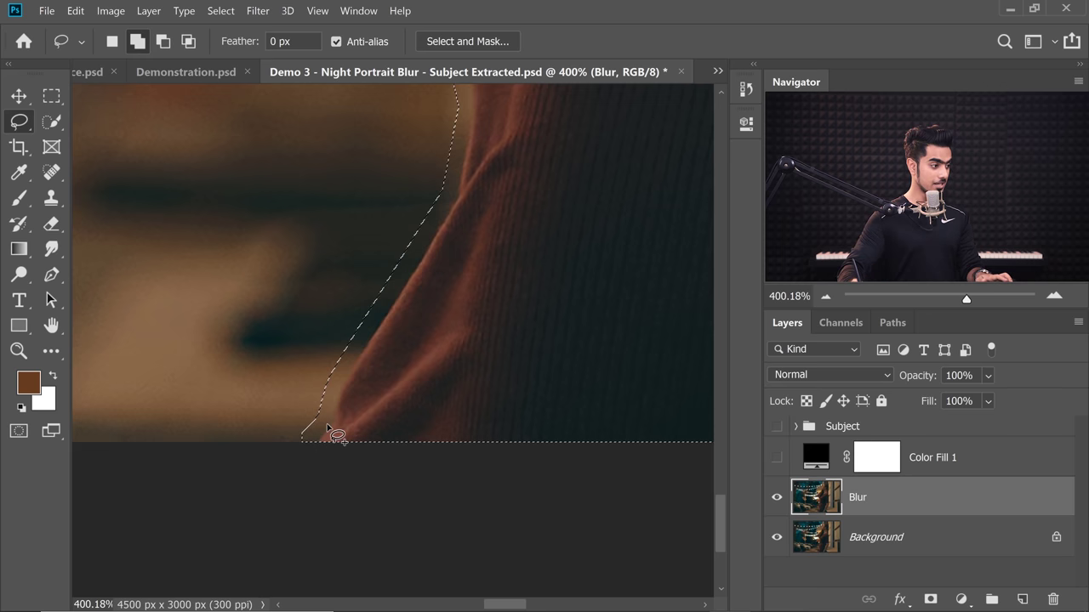
{"action": "left_click_drag", "start_coordinate": [408, 304], "coordinate": [391, 389]}
{"action": "scroll", "coordinate": [396, 370], "scroll_direction": "down", "scroll_amount": 2}
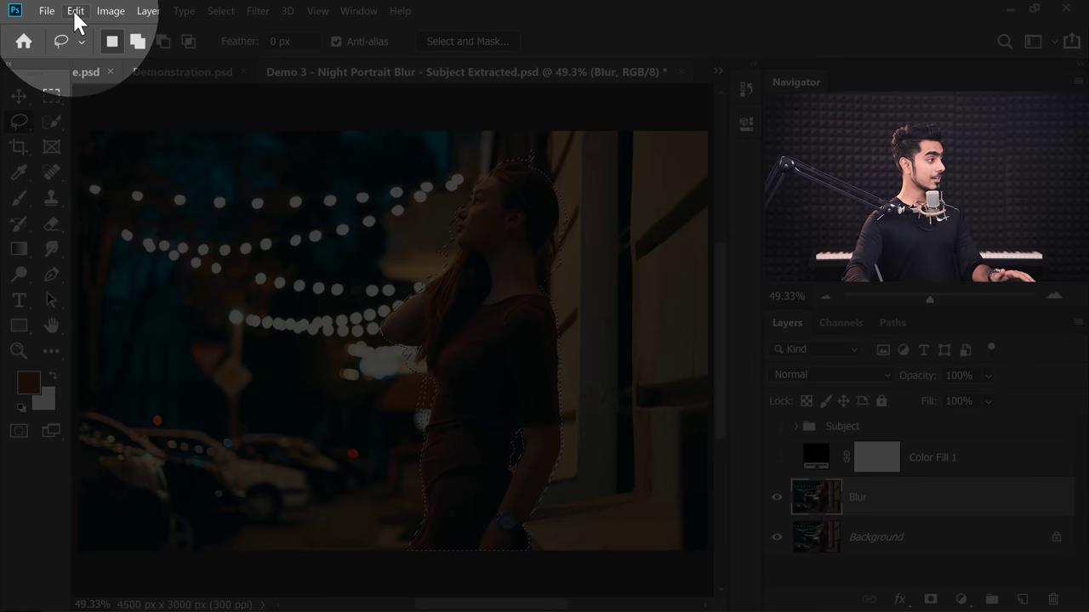
- Remove the woman using Content-Aware Fill with output to a new layer, clear the selection and show the Subject group again
{"action": "left_click", "coordinate": [75, 10]}
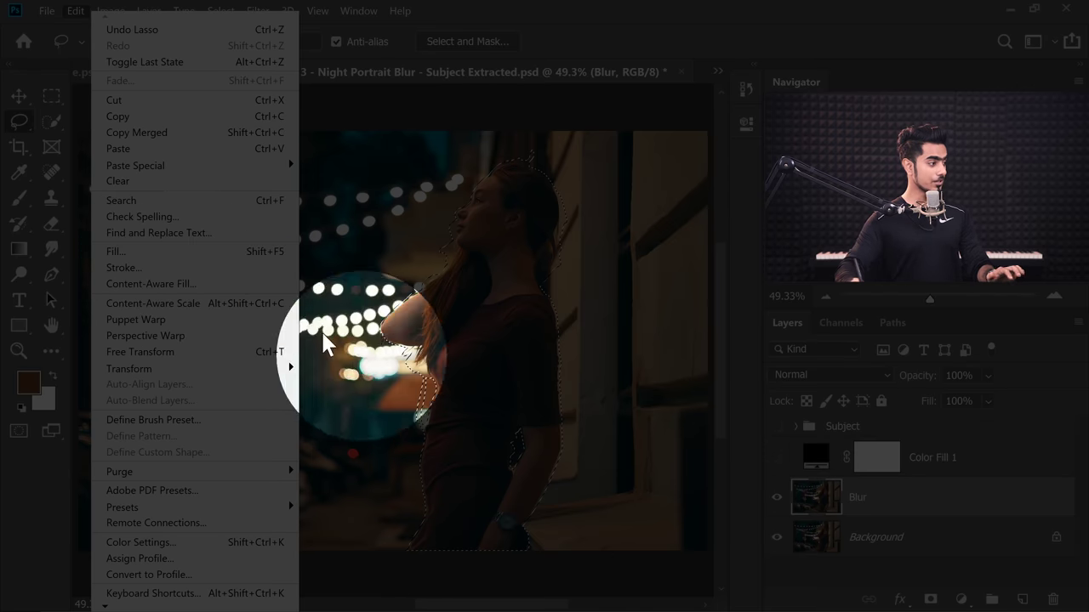
{"action": "left_click", "coordinate": [191, 286]}
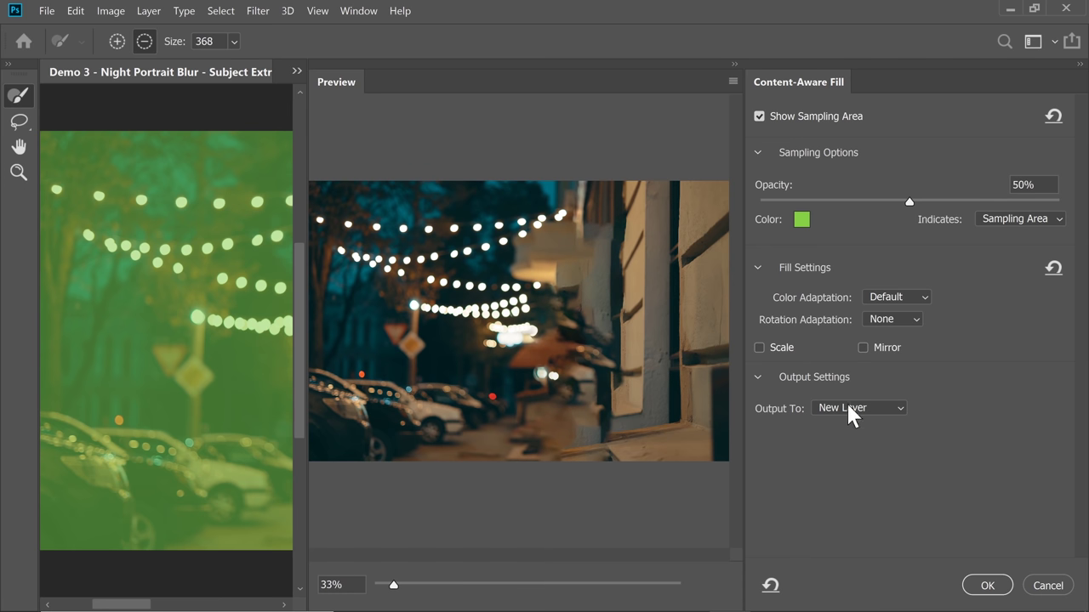
{"action": "left_click", "coordinate": [987, 586]}
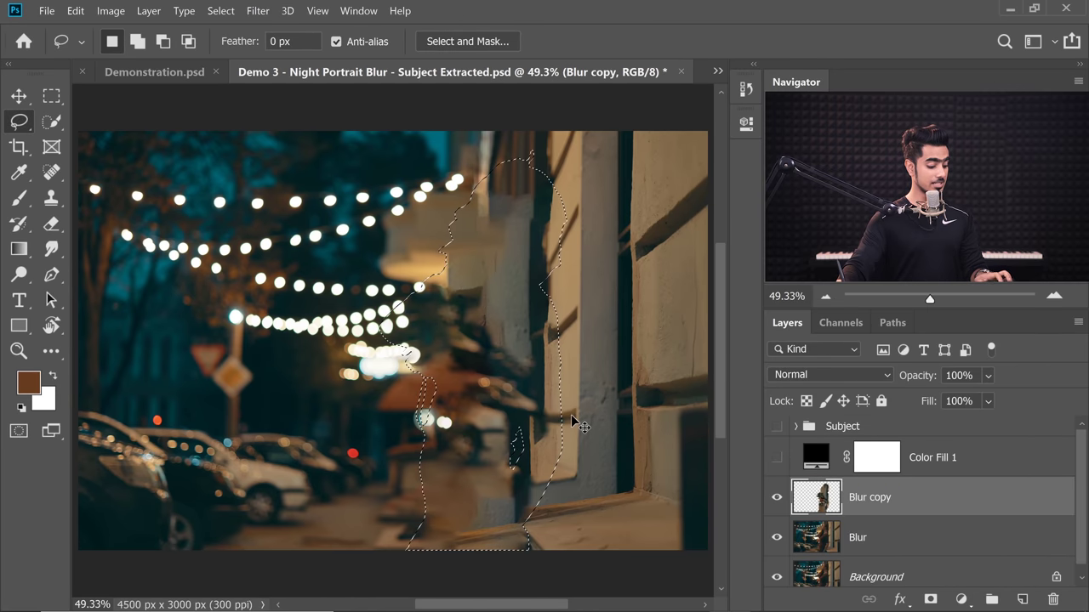
{"action": "key", "text": "ctrl+d"}
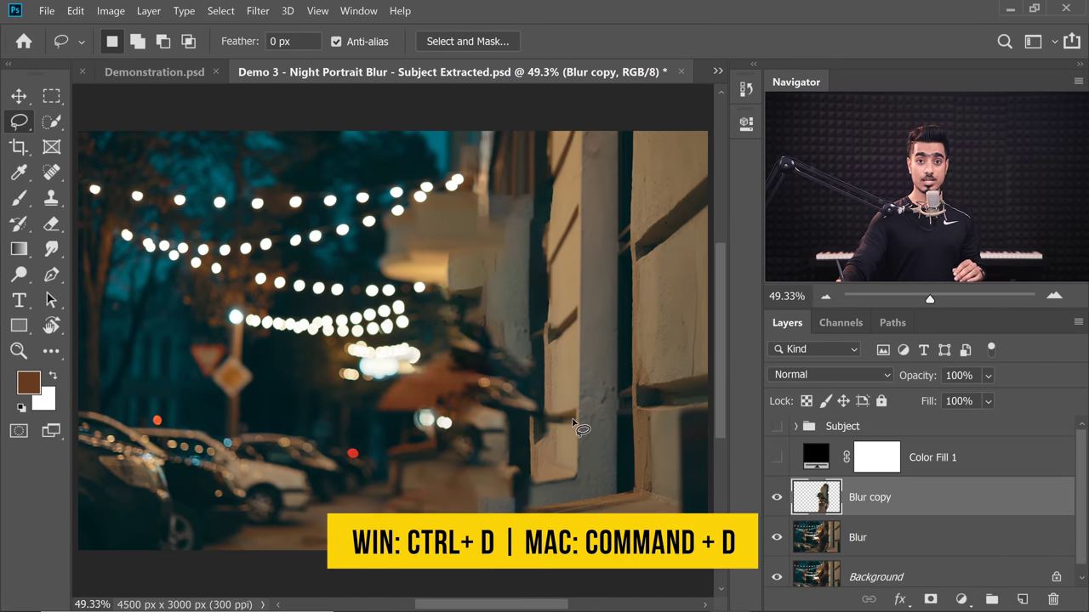
{"action": "left_click", "coordinate": [775, 426]}
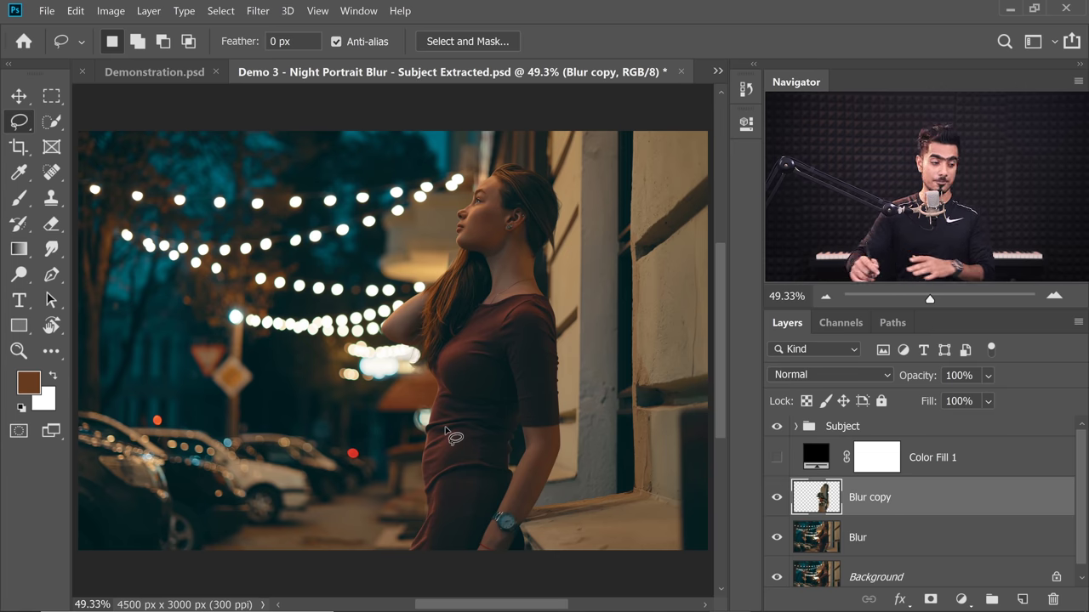
- Hide the Subject group and compare the background with the Blur copy fill layer hidden and shown
{"action": "left_click", "coordinate": [776, 431]}
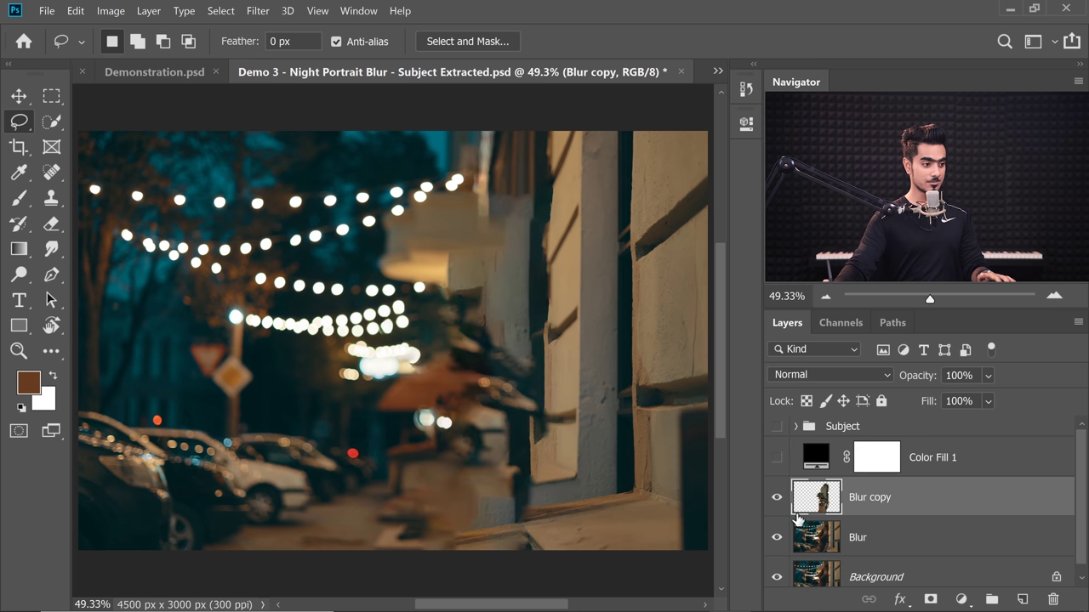
{"action": "left_click", "coordinate": [777, 498]}
{"action": "left_click", "coordinate": [777, 497]}
{"action": "left_click", "coordinate": [815, 535]}
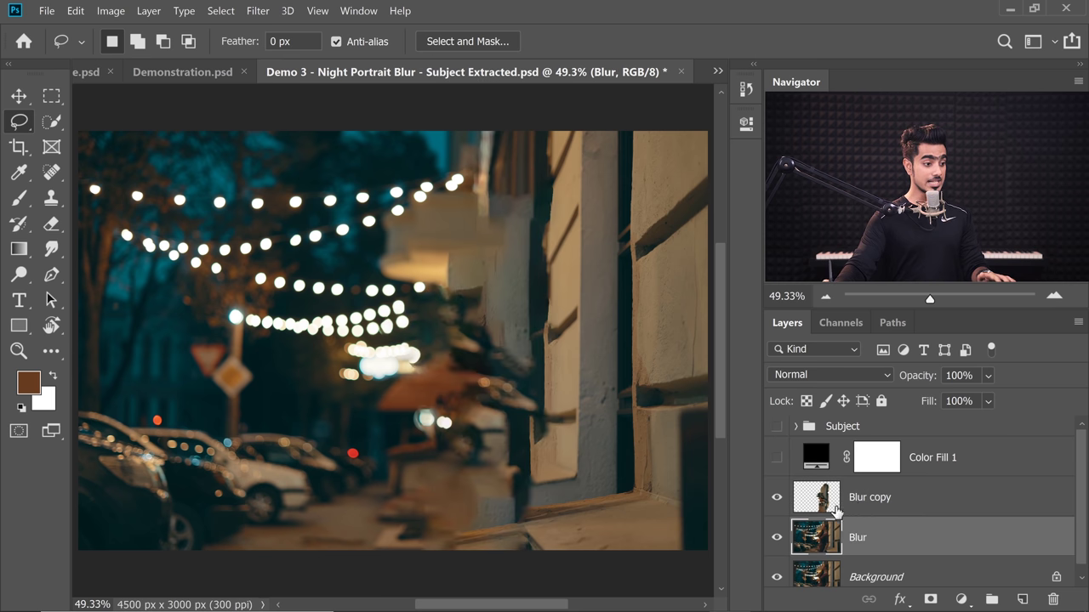
{"action": "left_click", "coordinate": [814, 515]}
{"action": "left_click", "coordinate": [777, 501]}
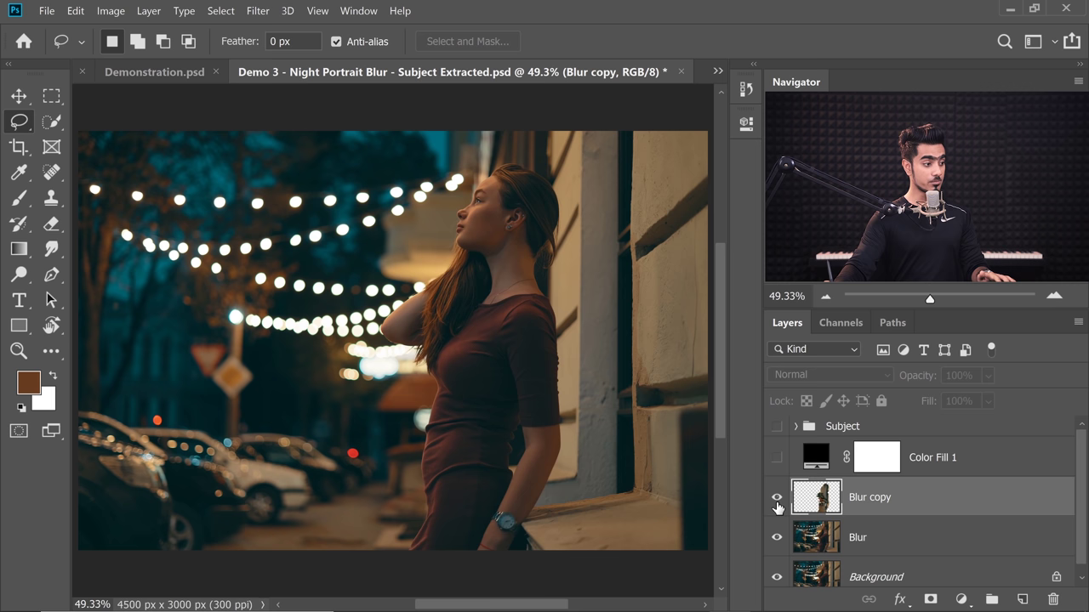
{"action": "left_click", "coordinate": [776, 500]}
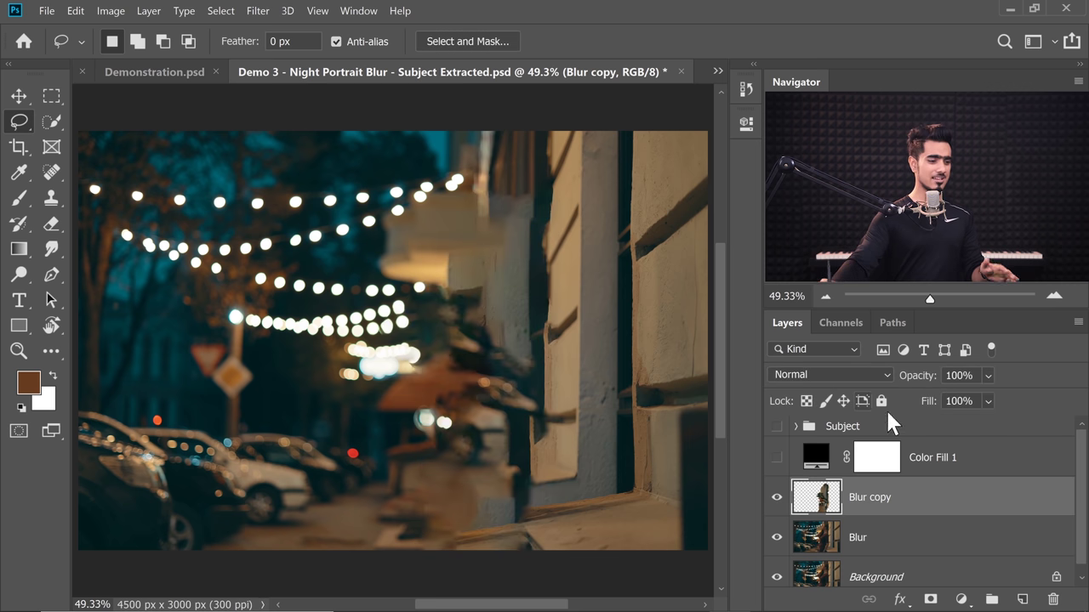
- Merge the Blur and Blur copy layers into a single layer
{"action": "left_click", "coordinate": [913, 542]}
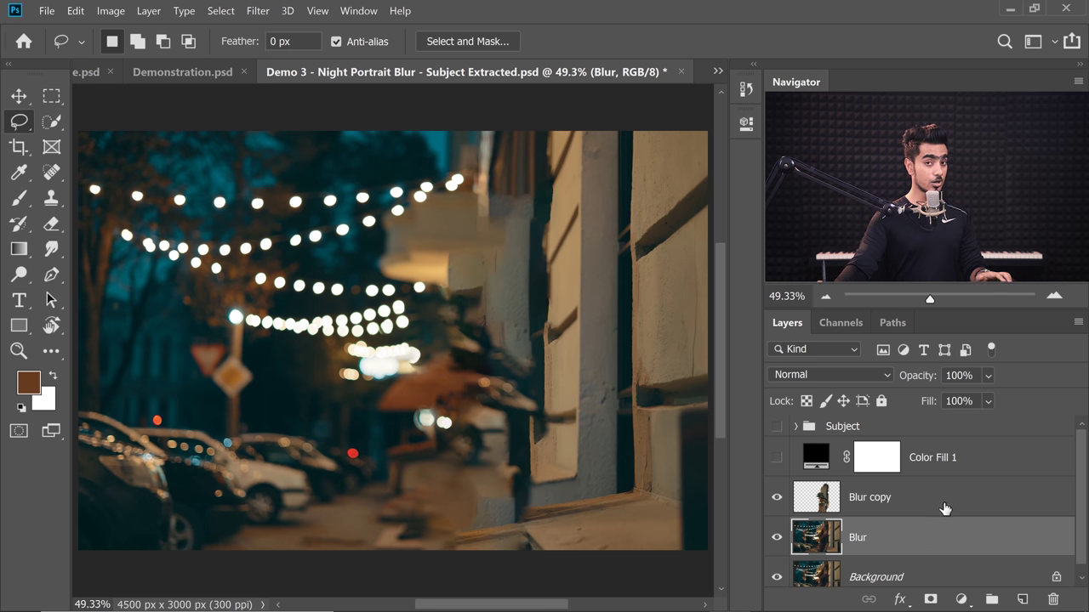
{"action": "left_click", "coordinate": [936, 512], "text": "ctrl"}
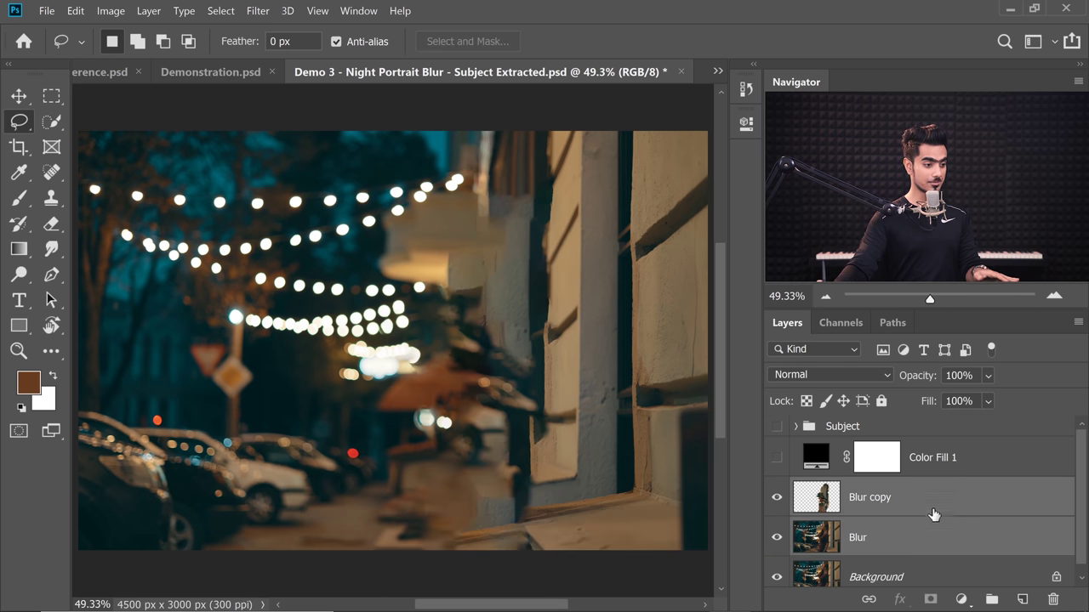
{"action": "key", "text": "ctrl+e"}
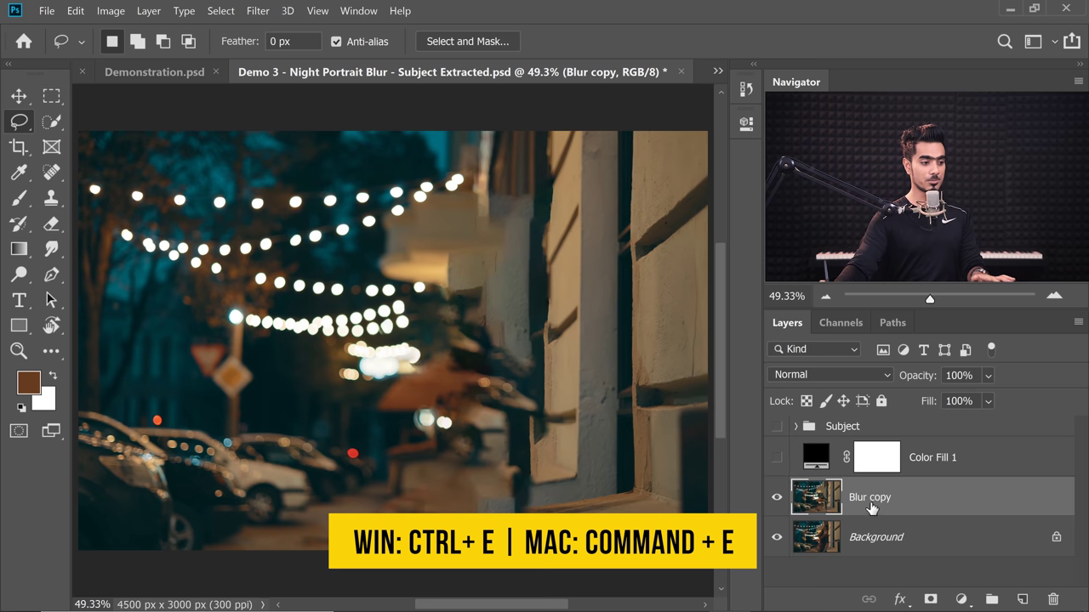
- Rename the merged layer as Blur Background
{"action": "double_click", "coordinate": [869, 498]}
{"action": "key", "text": "shift+End"}
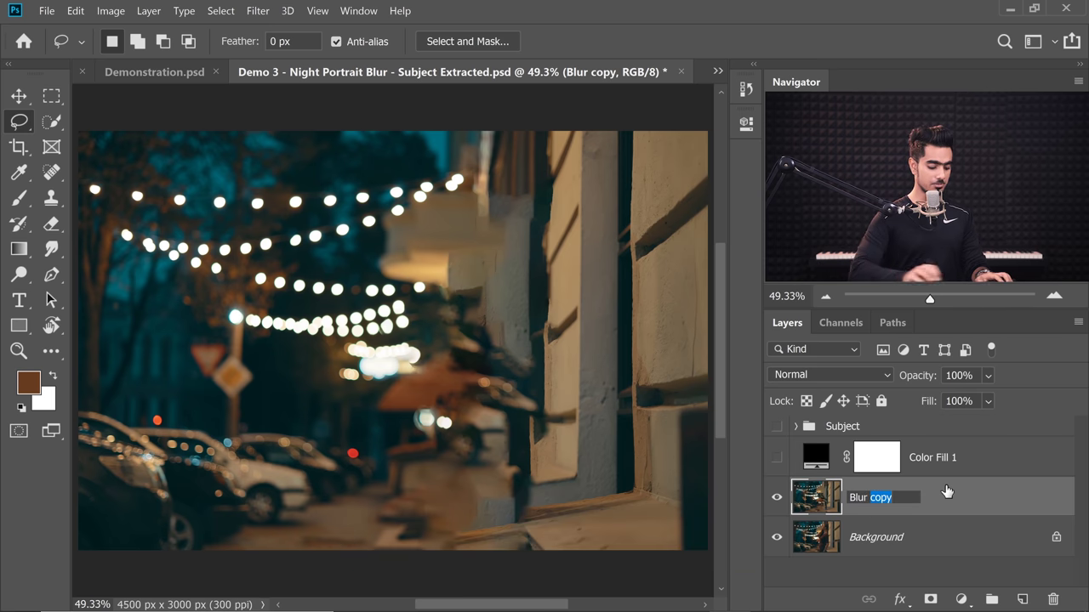
{"action": "type", "text": "La"}
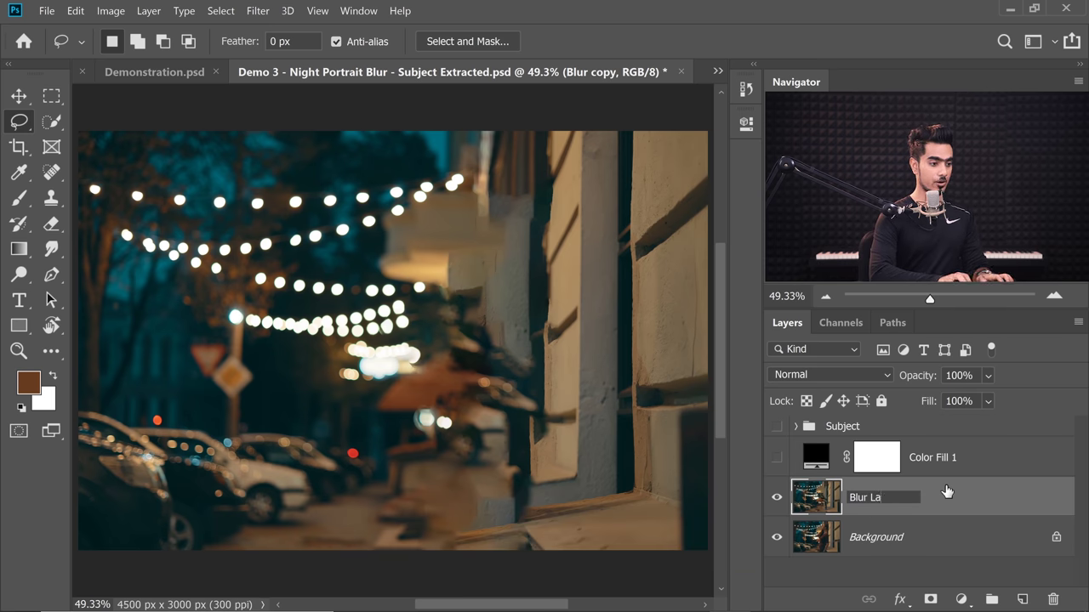
{"action": "type", "text": "ckground"}
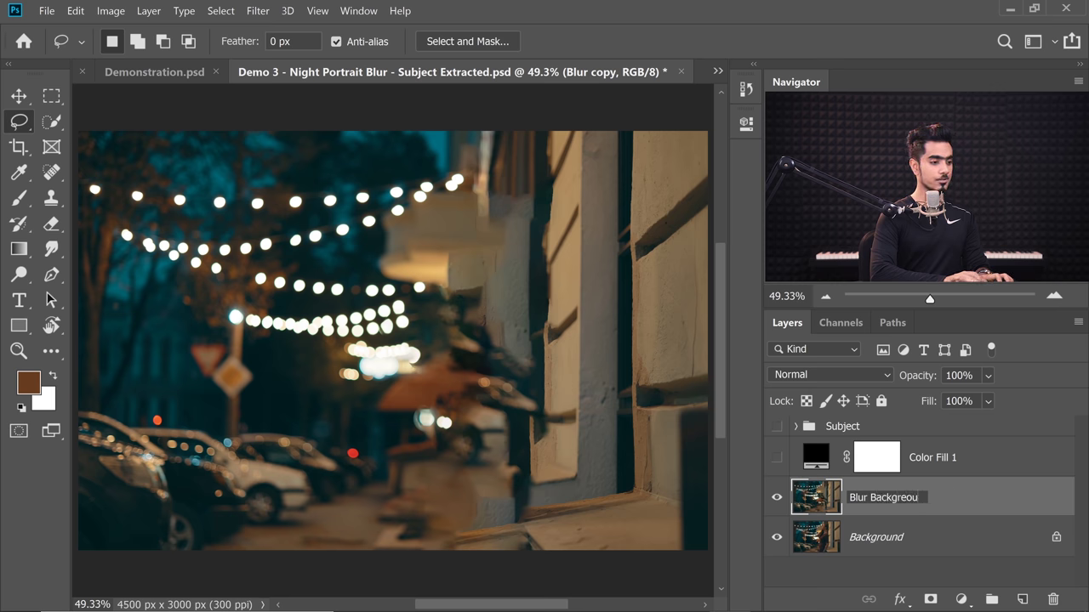
{"action": "key", "text": "Return"}
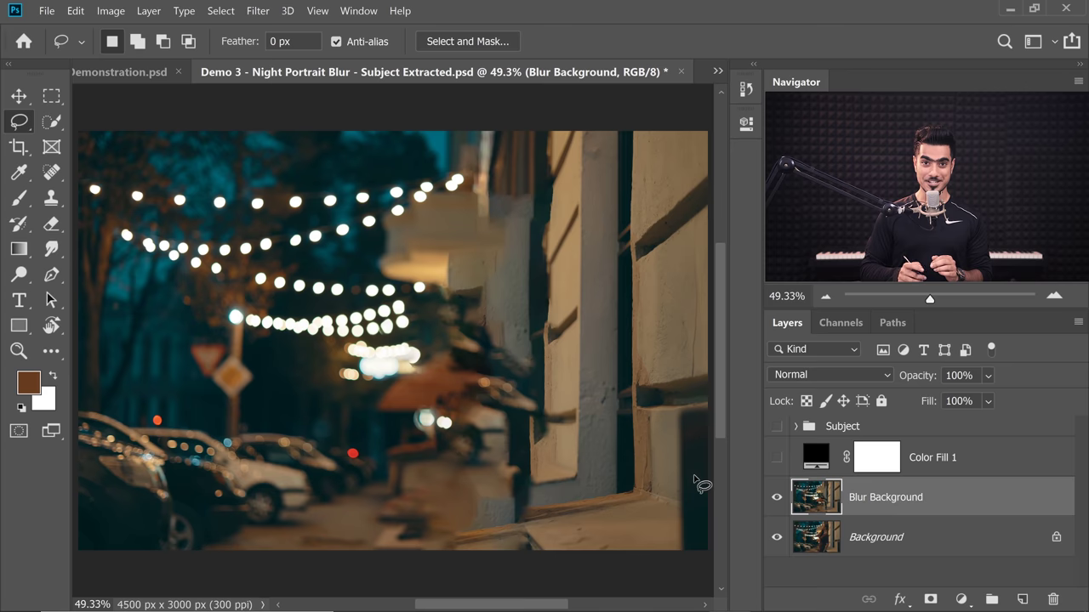
- Convert the Blur Background layer for smart filters
{"action": "left_click", "coordinate": [257, 10]}
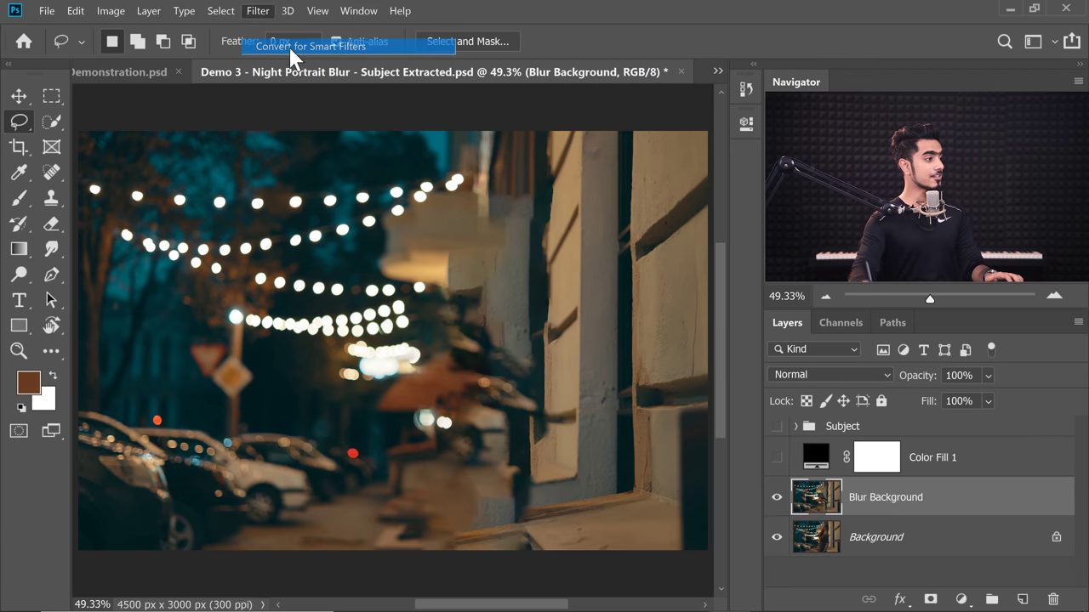
{"action": "left_click", "coordinate": [290, 49]}
{"action": "left_click", "coordinate": [601, 265]}
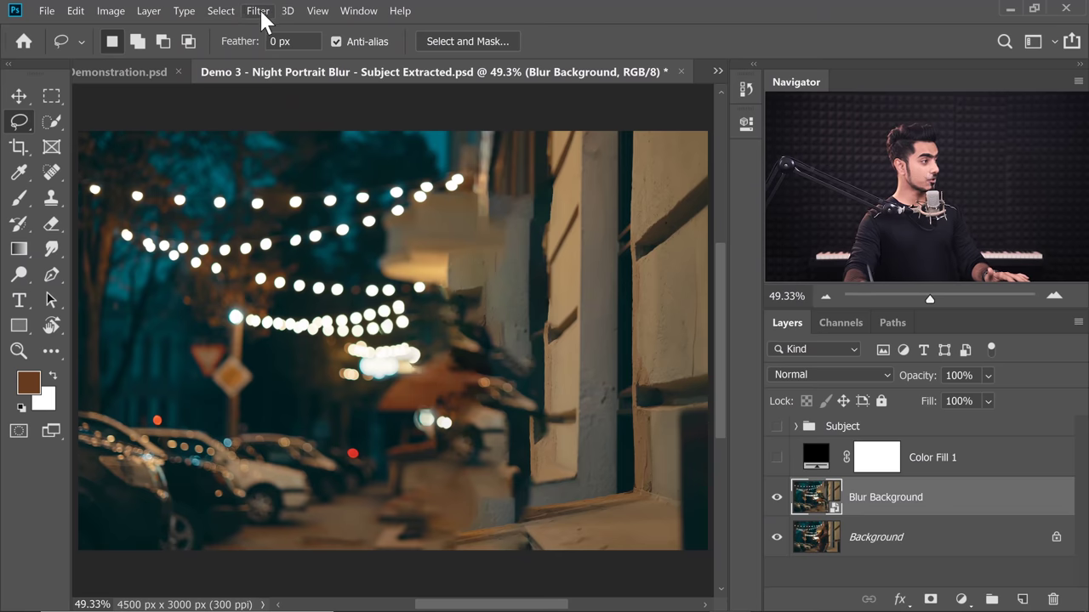
- Show the Subject group again while keeping the Blur Background layer active
{"action": "left_click", "coordinate": [258, 10]}
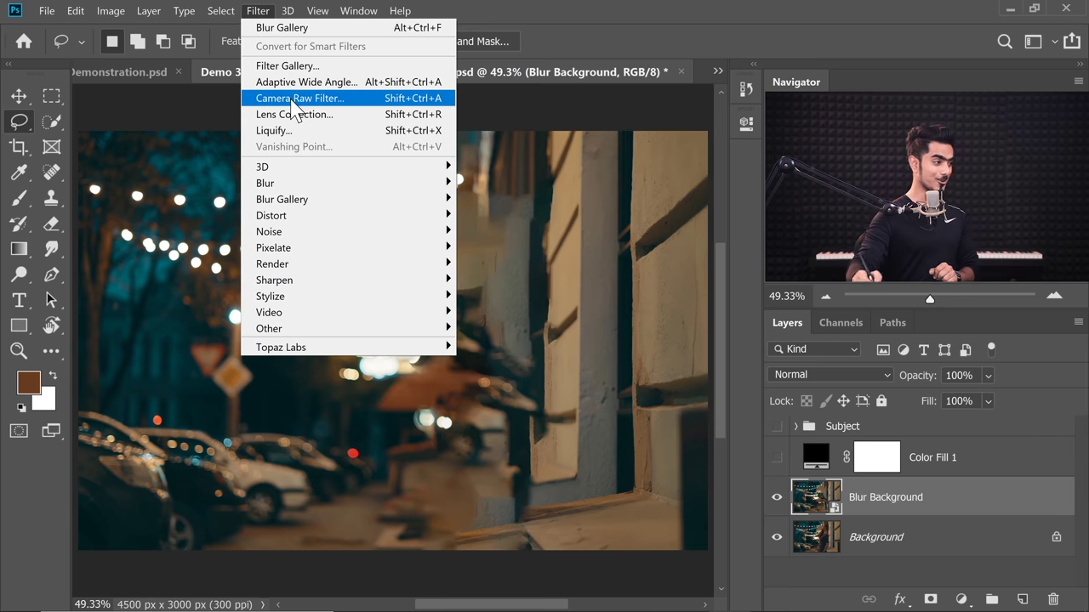
{"action": "mouse_move", "coordinate": [367, 210]}
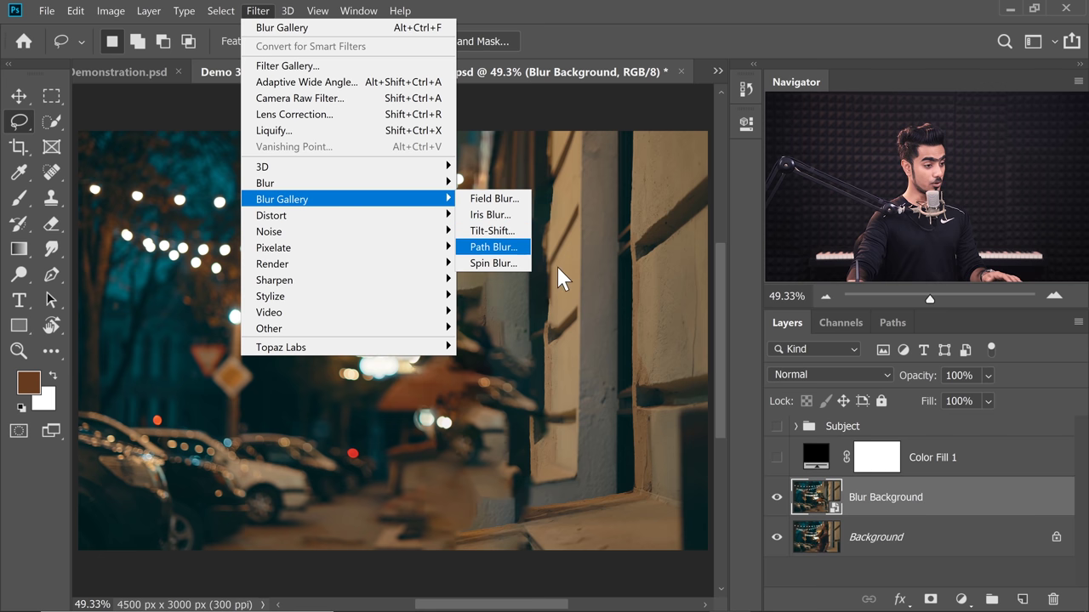
{"action": "left_click", "coordinate": [775, 426]}
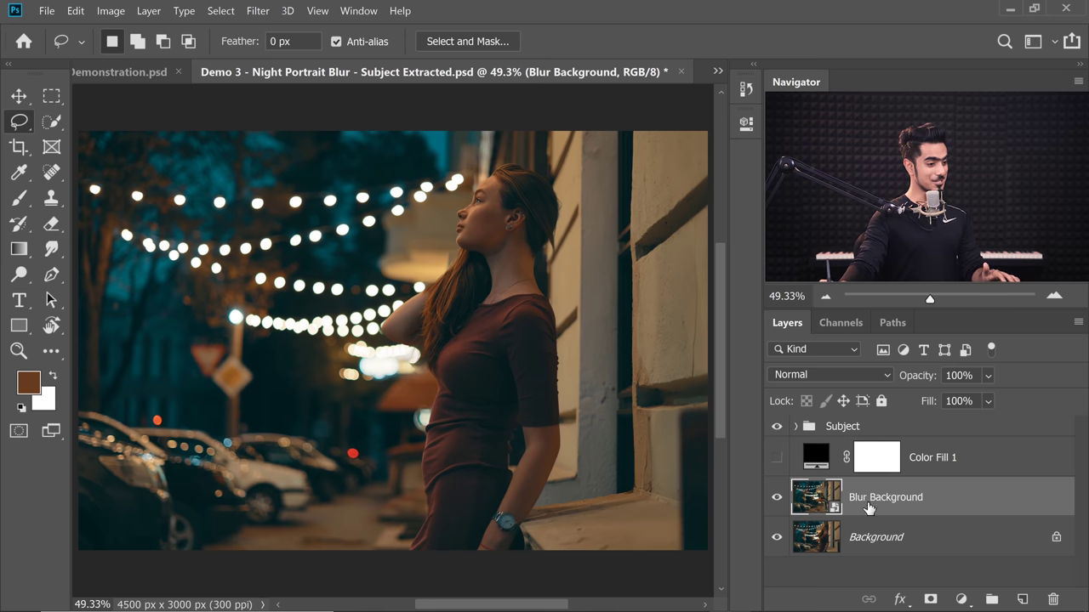
- Start a Tilt-Shift blur on the Blur Background layer and set its blur to 100 px
{"action": "left_click", "coordinate": [259, 11]}
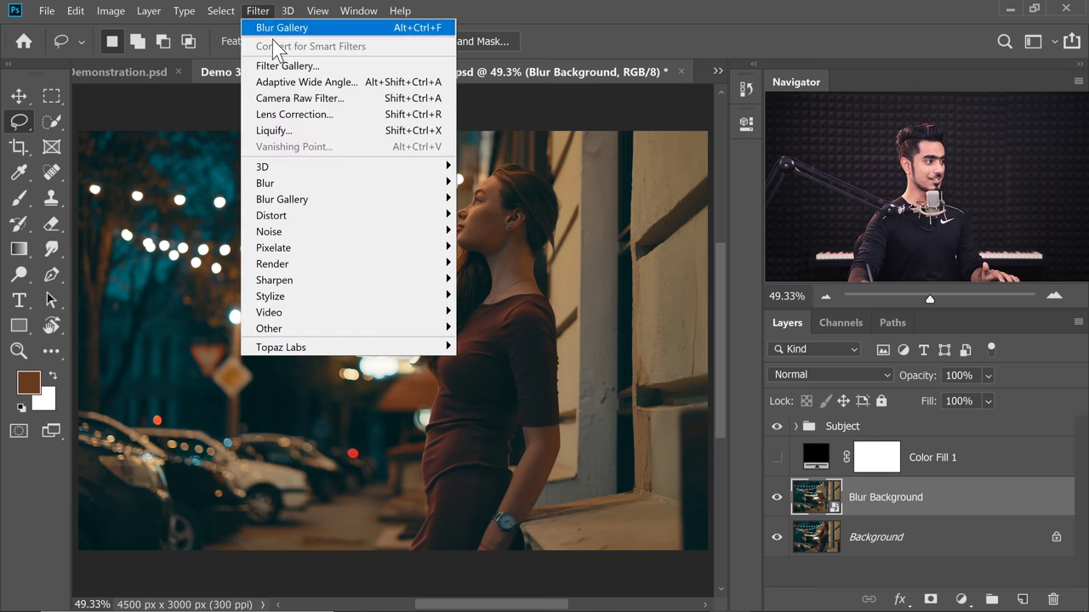
{"action": "mouse_move", "coordinate": [350, 201]}
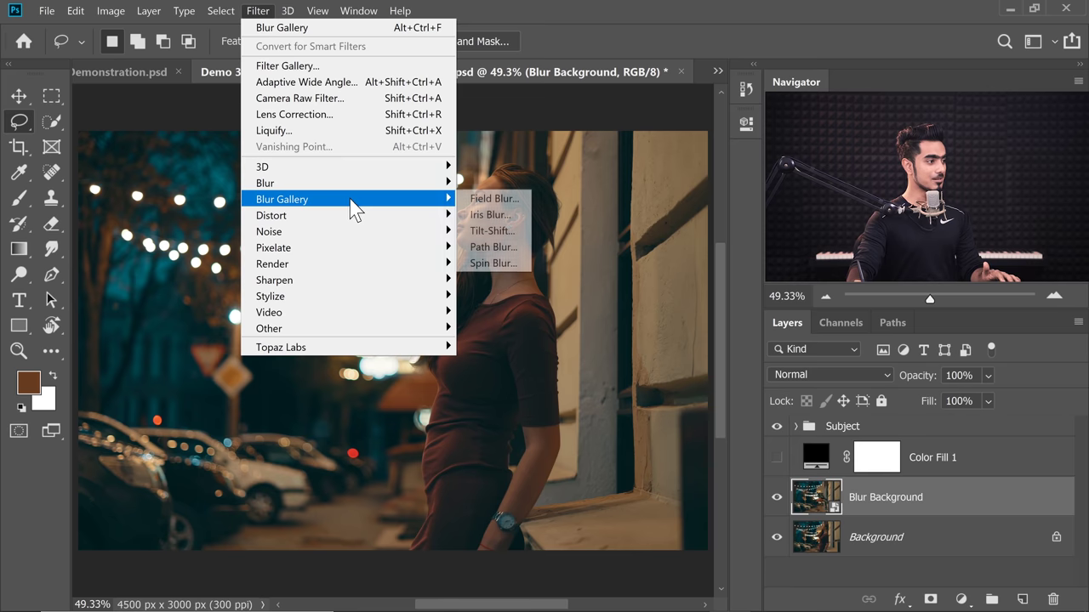
{"action": "left_click", "coordinate": [492, 230]}
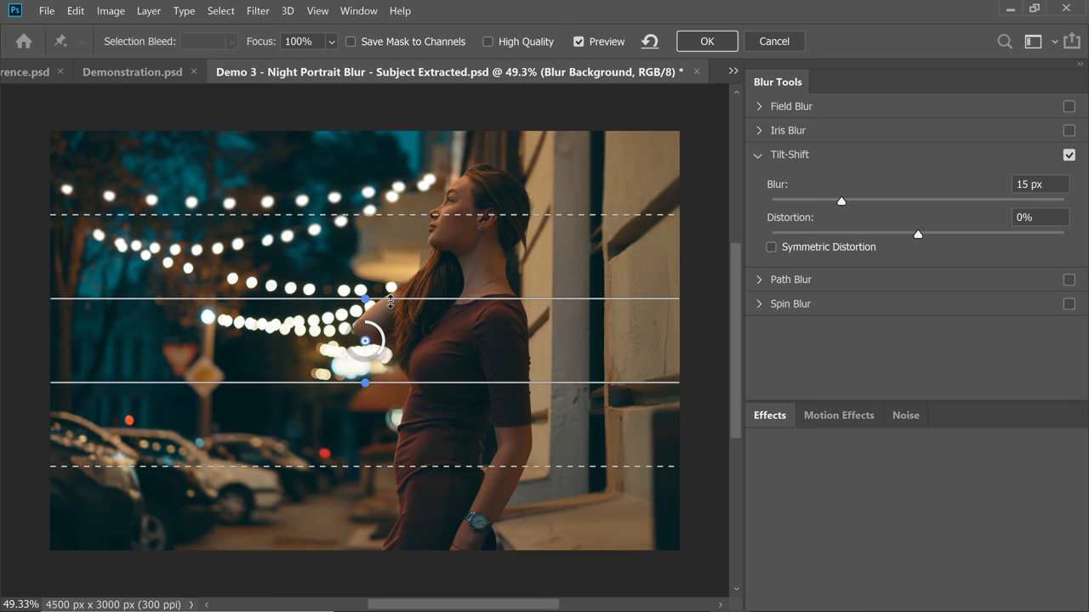
{"action": "left_click", "coordinate": [1033, 184]}
{"action": "type", "text": "100"}
{"action": "key", "text": "Return"}
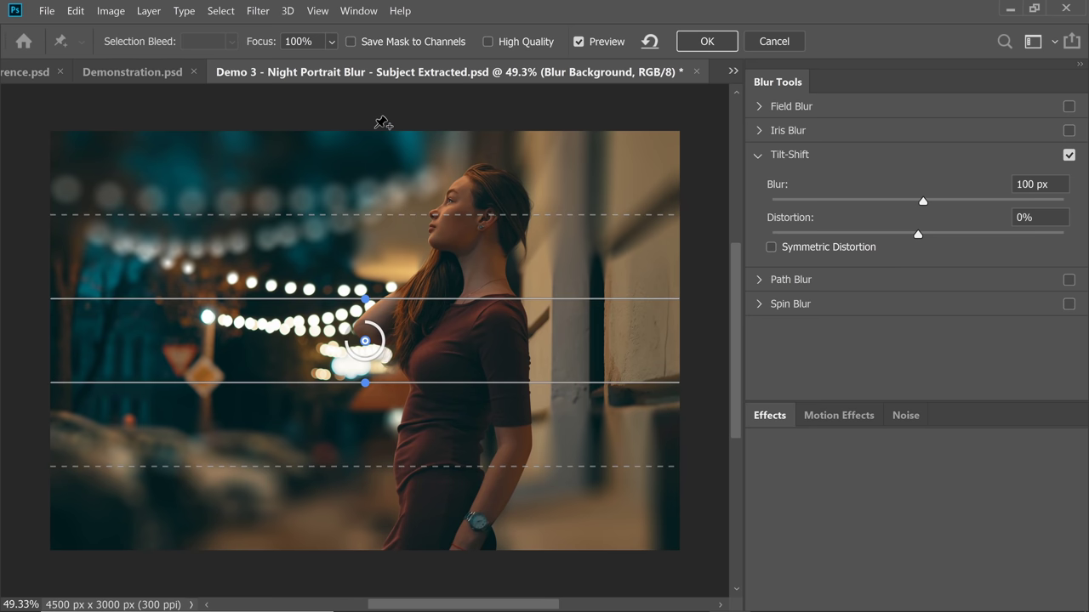
- Move the tilt-shift focus zone below the photo with its upper fade line across the woman's hips, and set the blur to 0 px
{"action": "scroll", "coordinate": [370, 374], "scroll_direction": "down", "scroll_amount": 3}
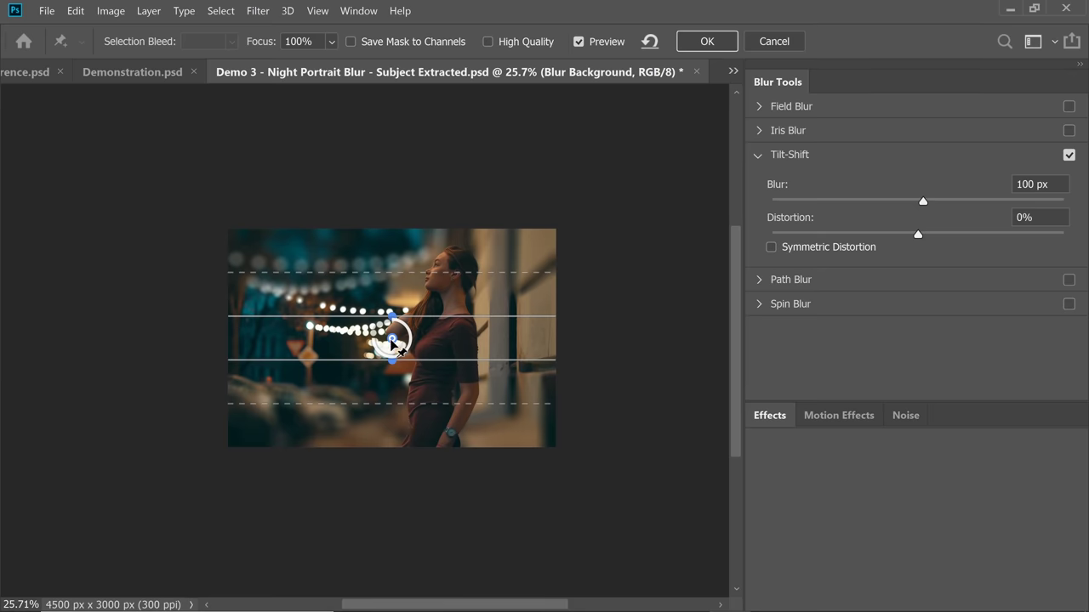
{"action": "left_click_drag", "start_coordinate": [391, 341], "coordinate": [383, 560]}
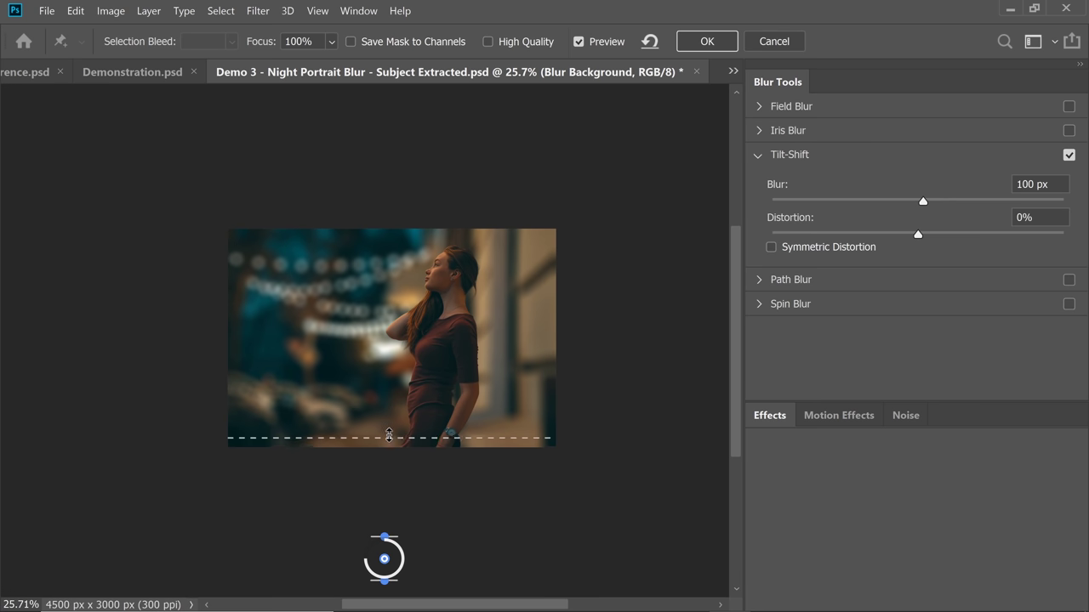
{"action": "left_click_drag", "start_coordinate": [388, 435], "coordinate": [390, 419]}
{"action": "left_click_drag", "start_coordinate": [922, 201], "coordinate": [745, 204]}
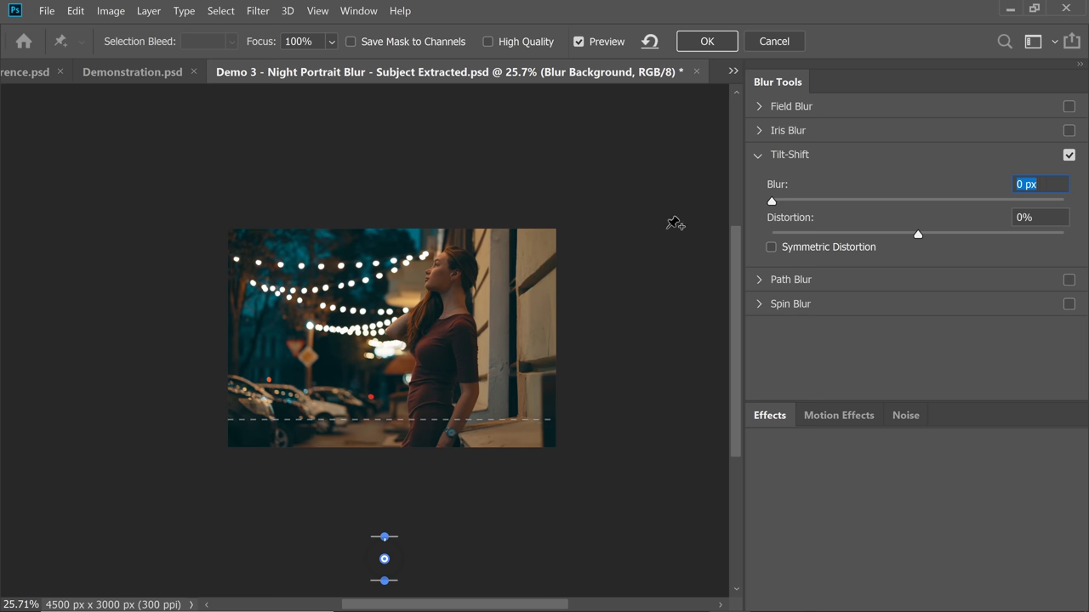
- Add a second tilt-shift pin, rotate it to vertical beyond the photo's right edge, and adjust its inner fade line
{"action": "scroll", "coordinate": [650, 208], "scroll_direction": "up", "scroll_amount": 3}
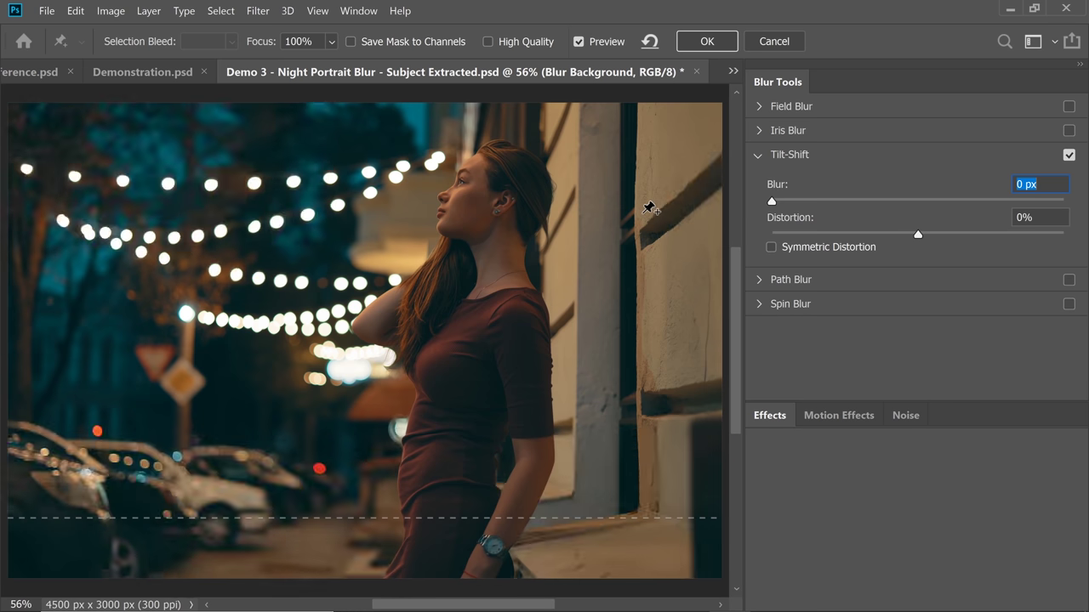
{"action": "scroll", "coordinate": [565, 269], "scroll_direction": "down", "scroll_amount": 2}
{"action": "left_click_drag", "start_coordinate": [565, 269], "coordinate": [470, 306]}
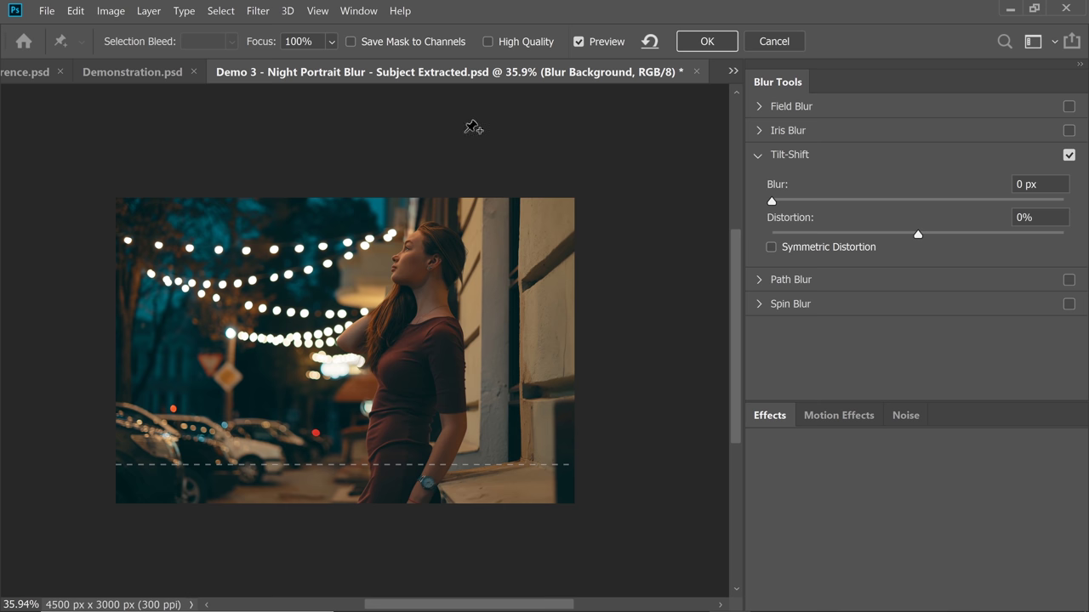
{"action": "left_click", "coordinate": [575, 307]}
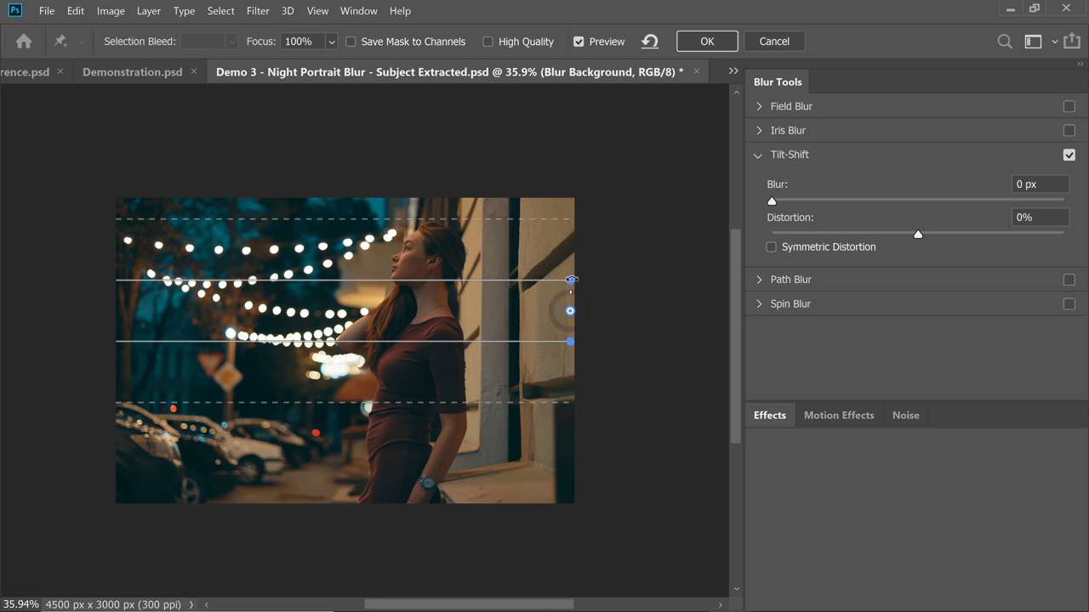
{"action": "left_click_drag", "start_coordinate": [563, 273], "coordinate": [636, 316]}
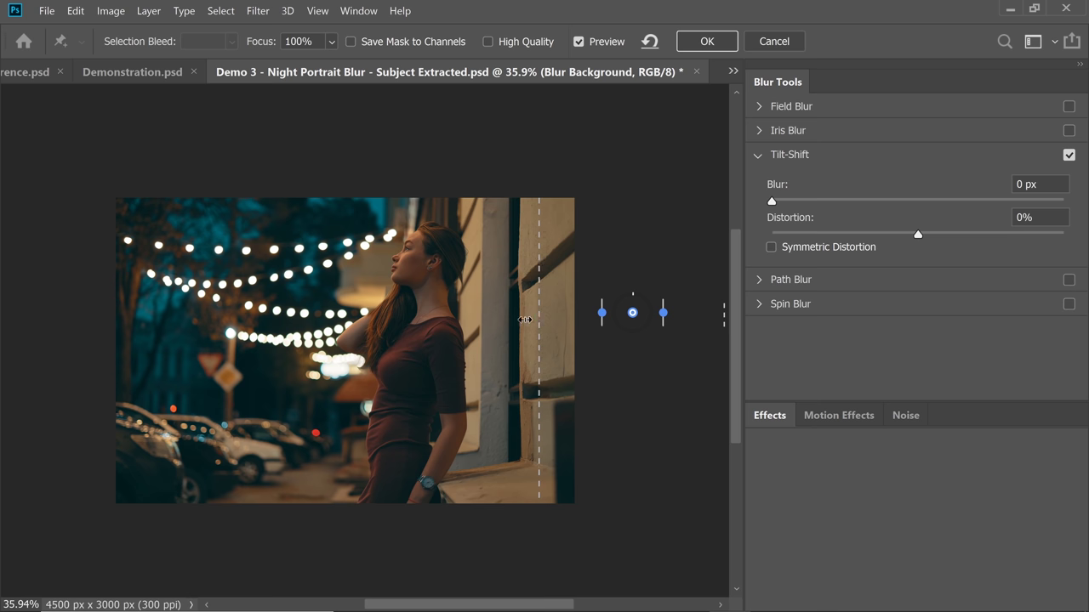
{"action": "left_click_drag", "start_coordinate": [416, 322], "coordinate": [411, 322]}
- Add a third, slightly tilted tilt-shift pin just beyond the photo's lower-right corner and set its blur to 175 px
{"action": "left_click", "coordinate": [521, 499]}
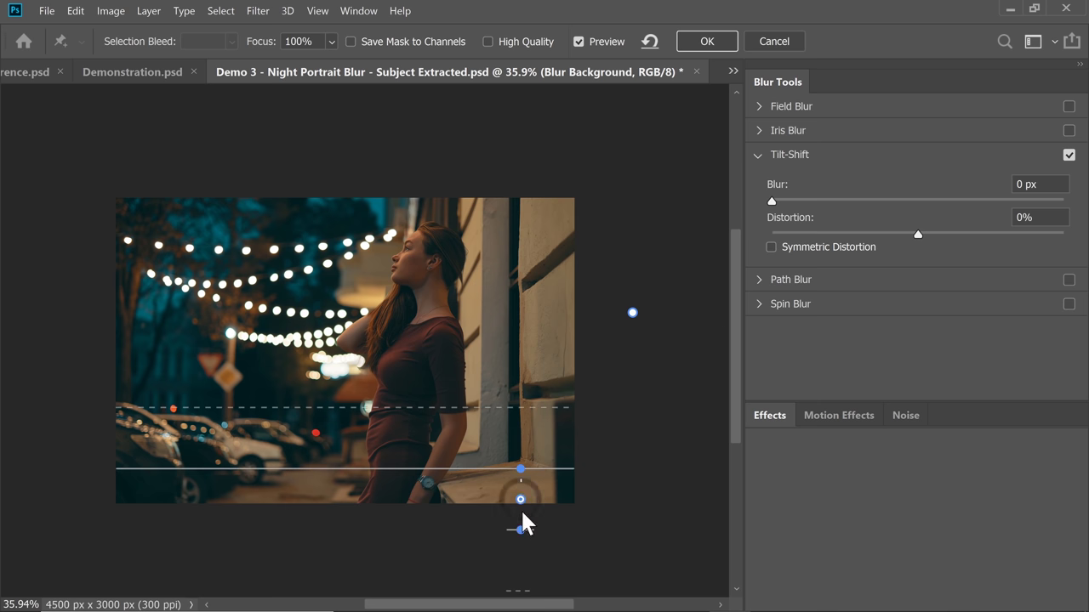
{"action": "left_click", "coordinate": [522, 462]}
{"action": "left_click_drag", "start_coordinate": [518, 480], "coordinate": [505, 476]}
{"action": "scroll", "coordinate": [507, 480], "scroll_direction": "down", "scroll_amount": 5}
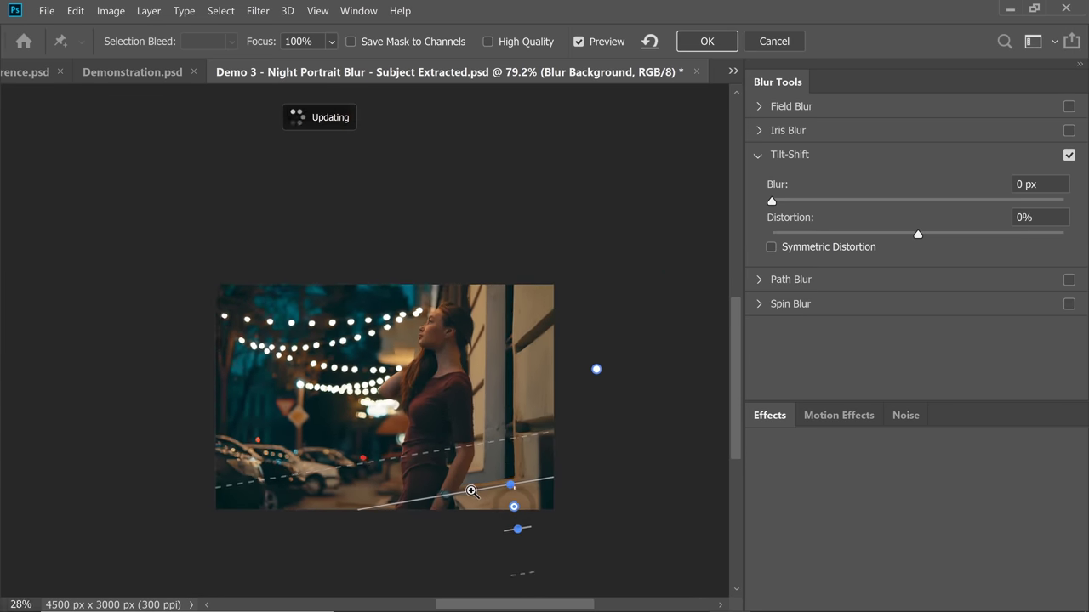
{"action": "left_click_drag", "start_coordinate": [526, 517], "coordinate": [560, 546]}
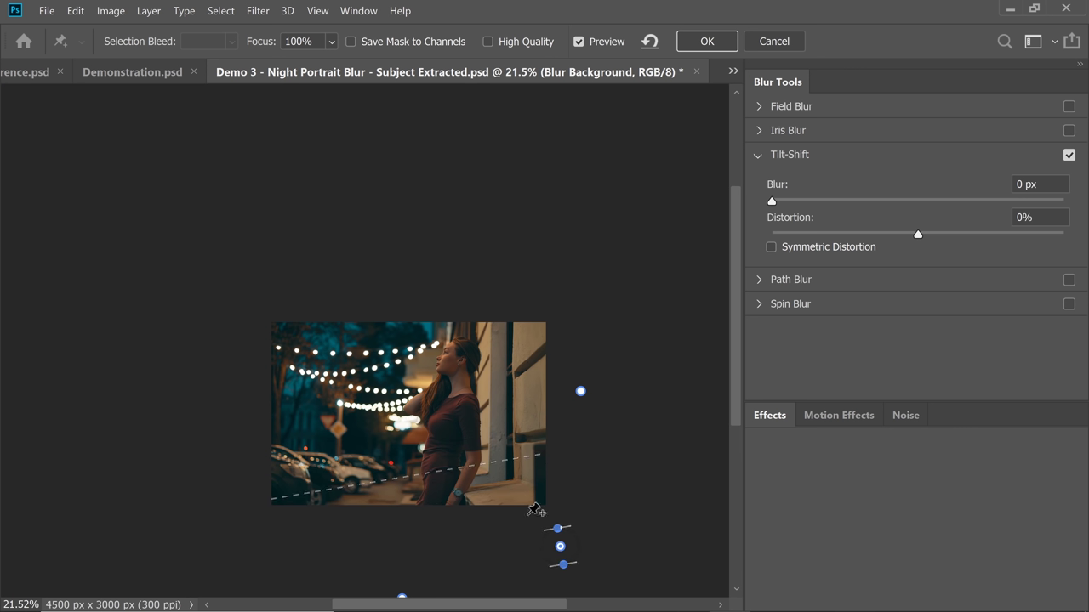
{"action": "scroll", "coordinate": [535, 426], "scroll_direction": "down", "scroll_amount": 2}
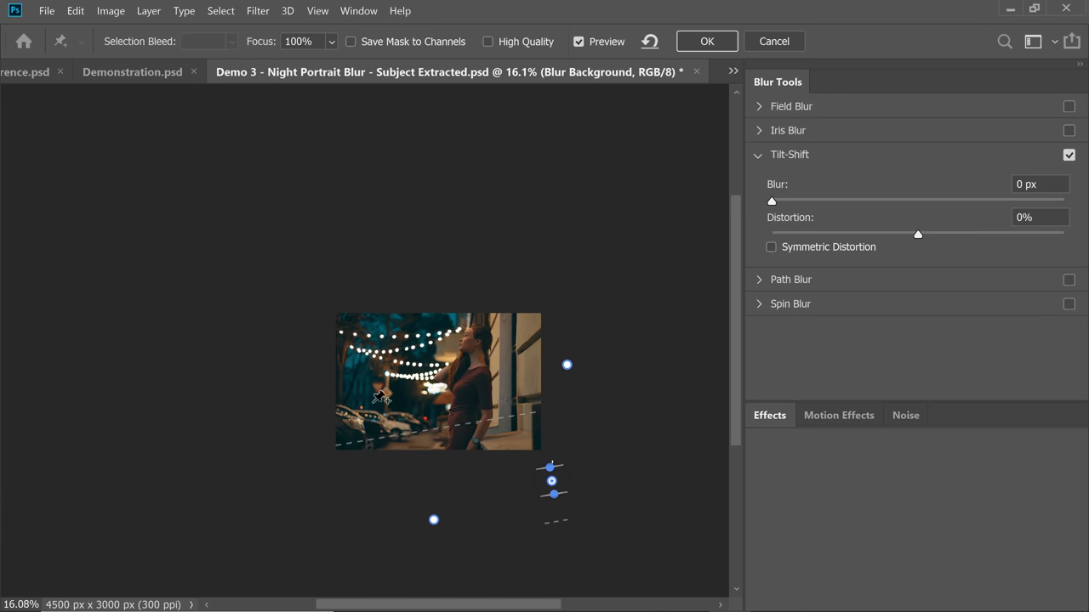
{"action": "scroll", "coordinate": [380, 397], "scroll_direction": "up", "scroll_amount": 5}
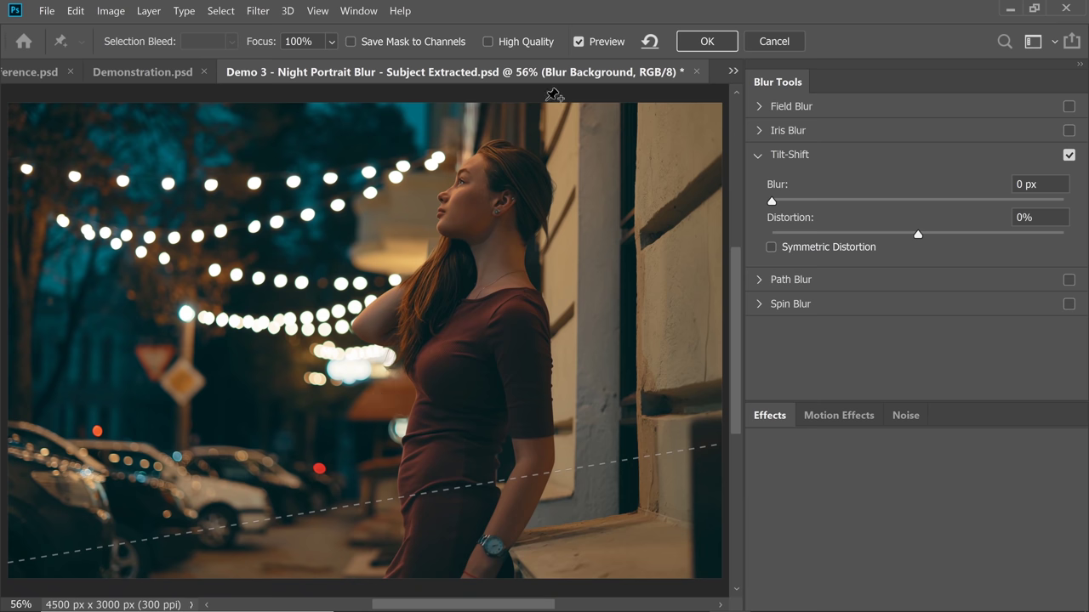
{"action": "left_click", "coordinate": [1041, 182]}
{"action": "type", "text": "175"}
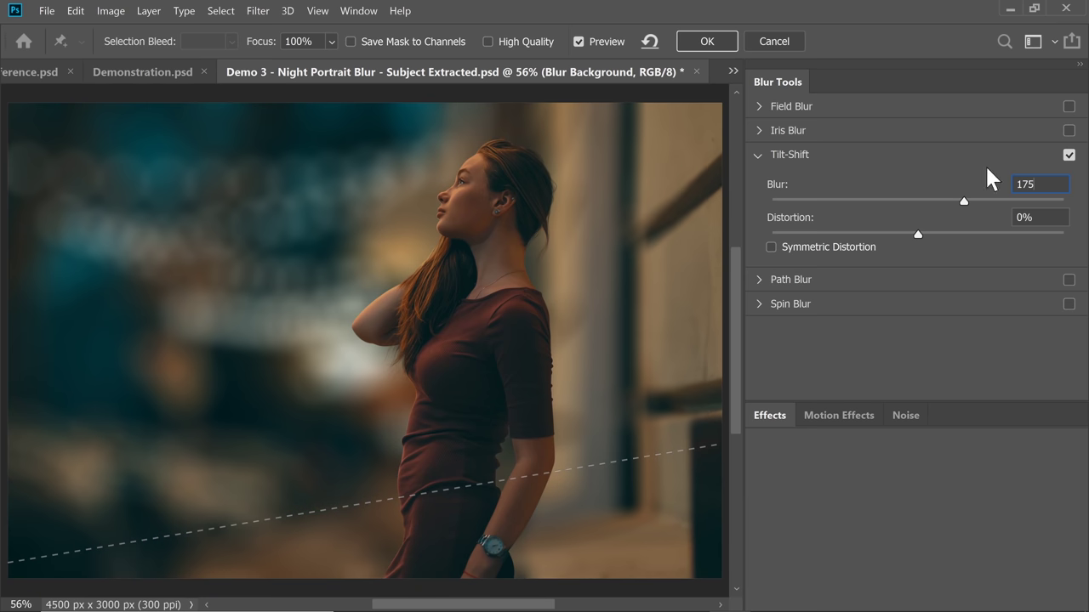
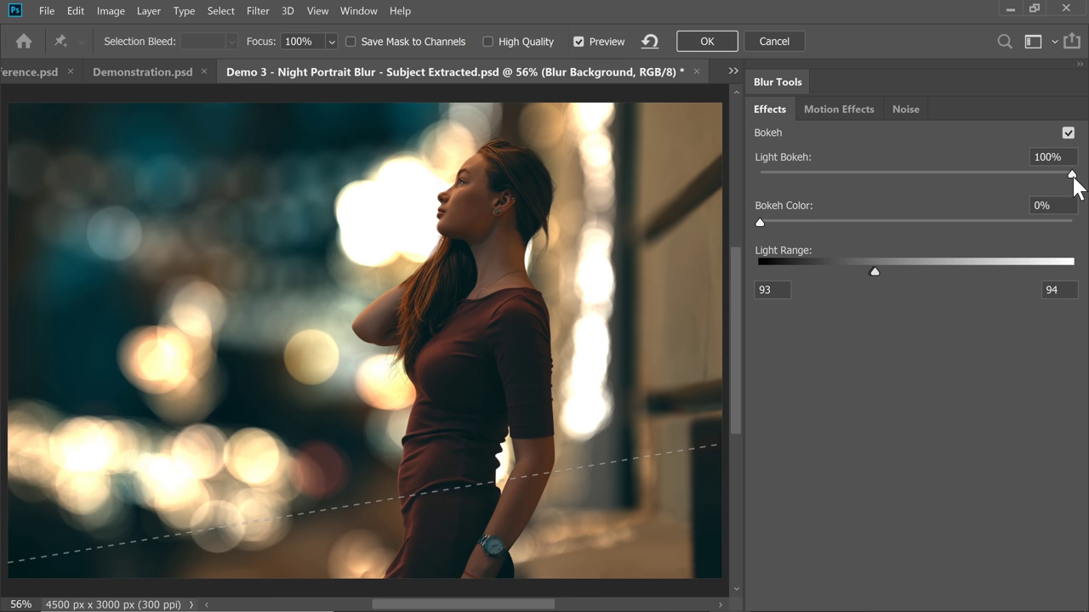
- Reduce the Light Bokeh to 78% and shift the bokeh Light Range to 121–122
{"action": "left_click_drag", "start_coordinate": [1072, 176], "coordinate": [1012, 175]}
{"action": "left_click_drag", "start_coordinate": [871, 271], "coordinate": [908, 274]}
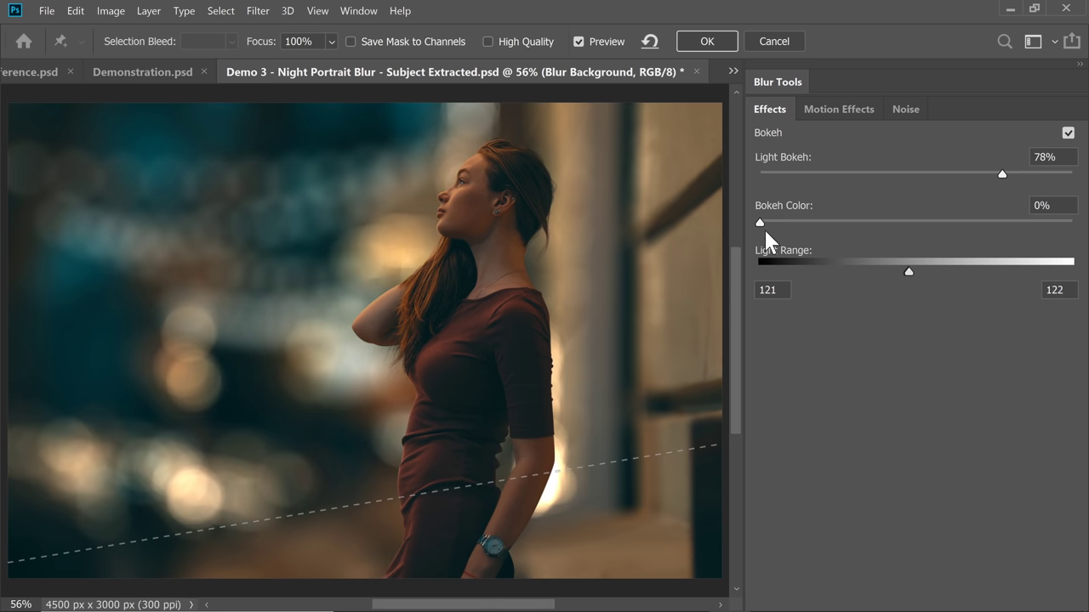
- Keep the Bokeh Color at 0%, enable Symmetric Distortion for the tilt-shift pin and set its Distortion to -13%
{"action": "mouse_move", "coordinate": [759, 224]}
{"action": "left_mouse_down"}
{"action": "mouse_move", "coordinate": [771, 228]}
{"action": "mouse_move", "coordinate": [760, 222]}
{"action": "left_mouse_up"}
{"action": "left_click", "coordinate": [780, 83]}
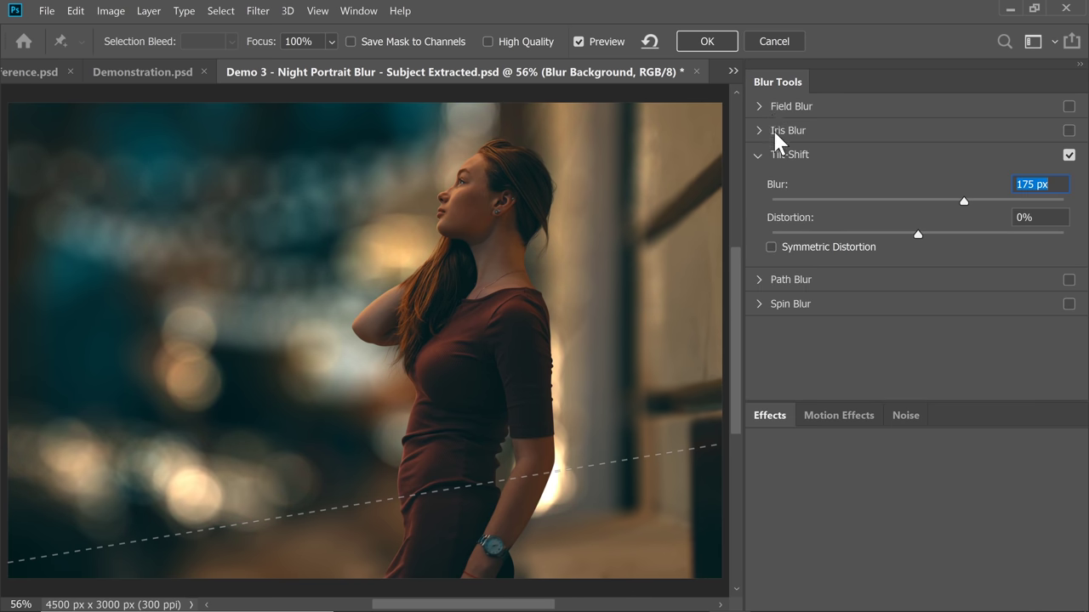
{"action": "left_click", "coordinate": [772, 247]}
{"action": "left_click_drag", "start_coordinate": [916, 229], "coordinate": [861, 237]}
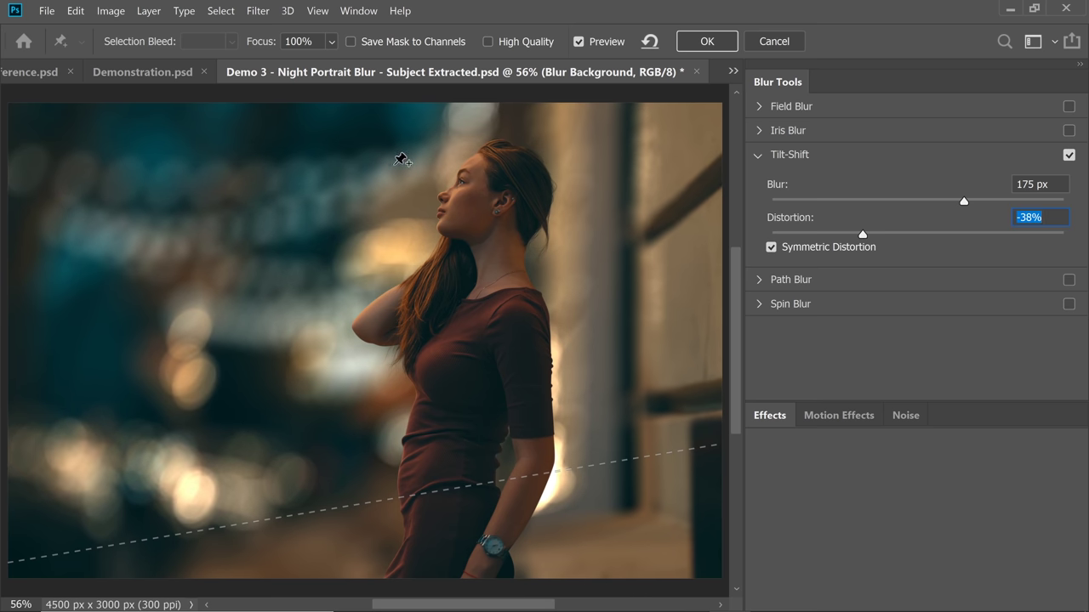
{"action": "left_click_drag", "start_coordinate": [873, 238], "coordinate": [896, 234]}
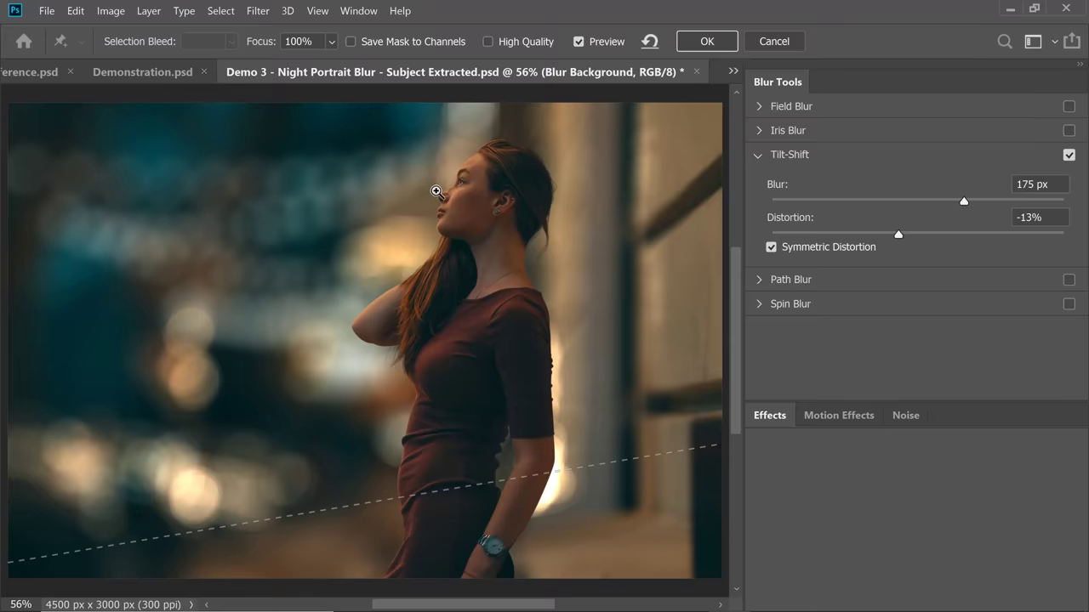
- Add Grain noise to the blurred background with Amount 13.35%, Size 21% and Roughness 47%
{"action": "scroll", "coordinate": [435, 187], "scroll_direction": "up", "scroll_amount": 5}
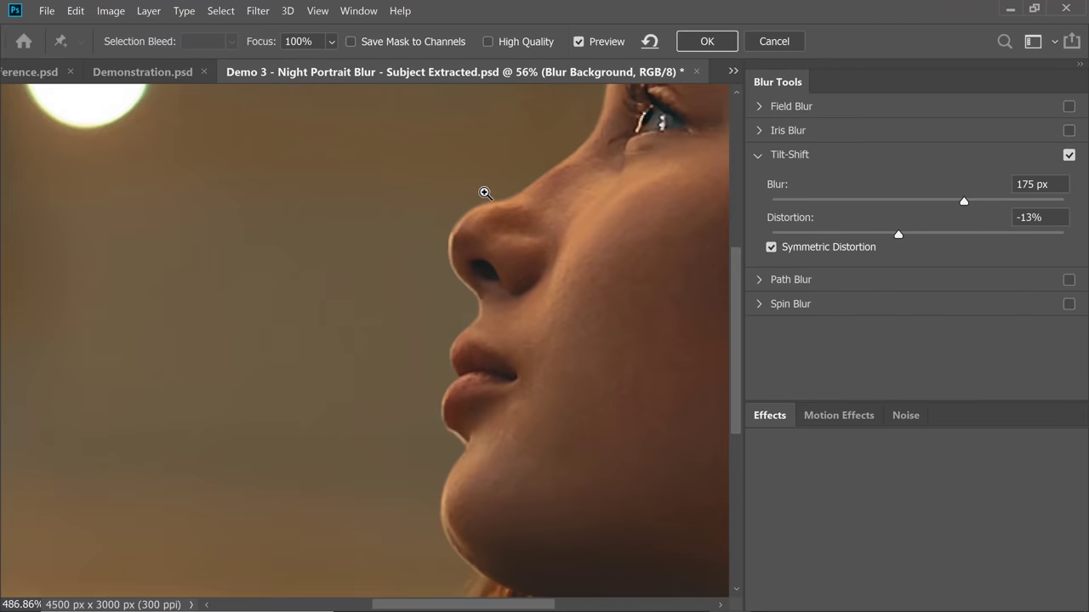
{"action": "scroll", "coordinate": [484, 187], "scroll_direction": "down", "scroll_amount": 3}
{"action": "left_click_drag", "start_coordinate": [517, 202], "coordinate": [413, 223]}
{"action": "scroll", "coordinate": [511, 221], "scroll_direction": "up", "scroll_amount": 2}
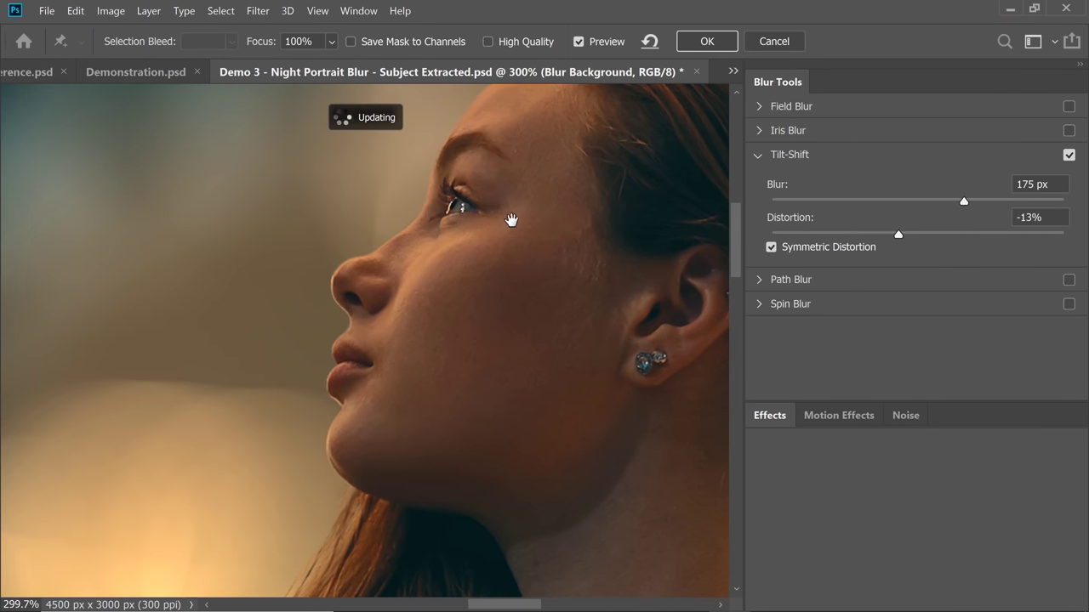
{"action": "scroll", "coordinate": [573, 253], "scroll_direction": "up", "scroll_amount": 3}
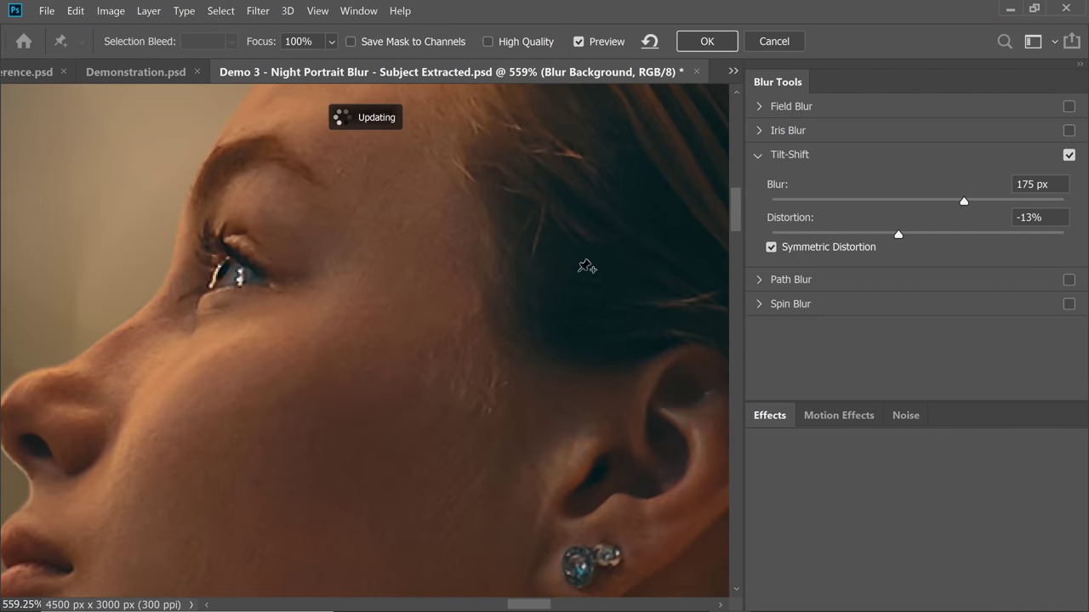
{"action": "left_click_drag", "start_coordinate": [165, 318], "coordinate": [544, 316]}
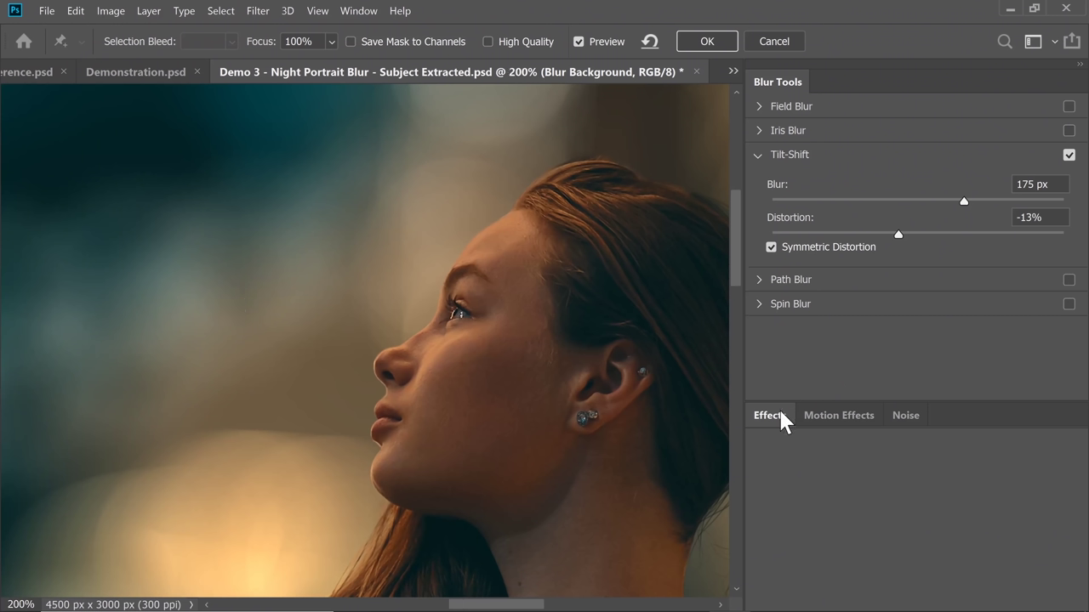
{"action": "left_click", "coordinate": [768, 419]}
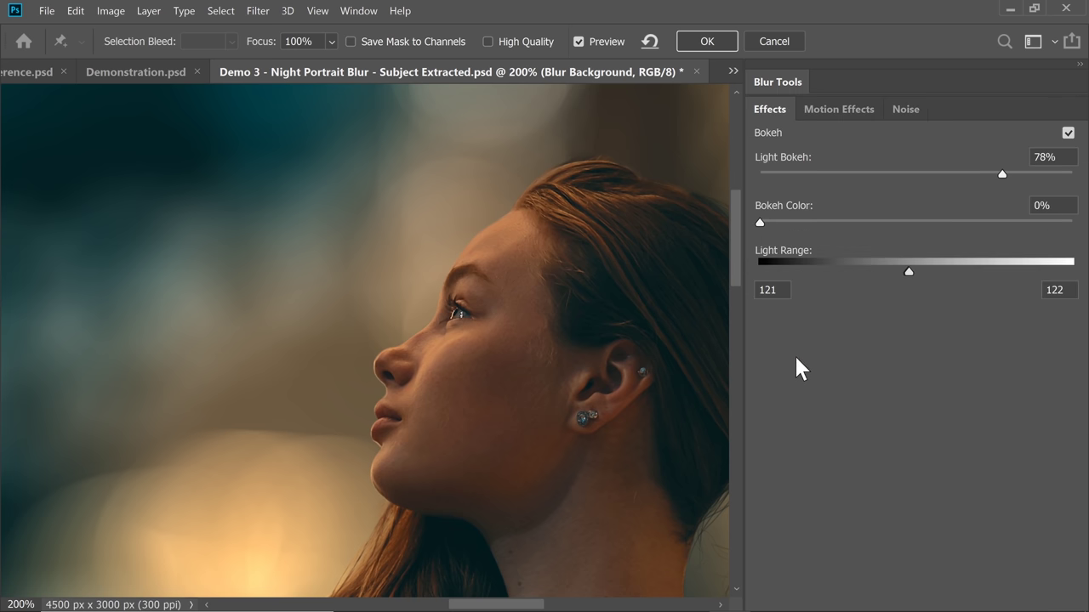
{"action": "left_click", "coordinate": [905, 110]}
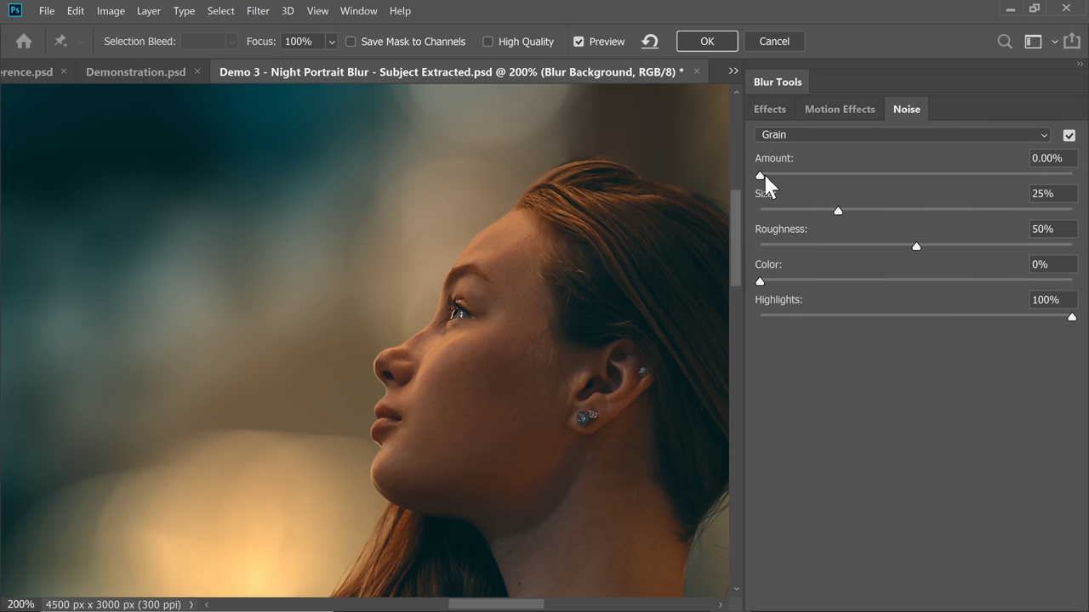
{"action": "left_click", "coordinate": [803, 134]}
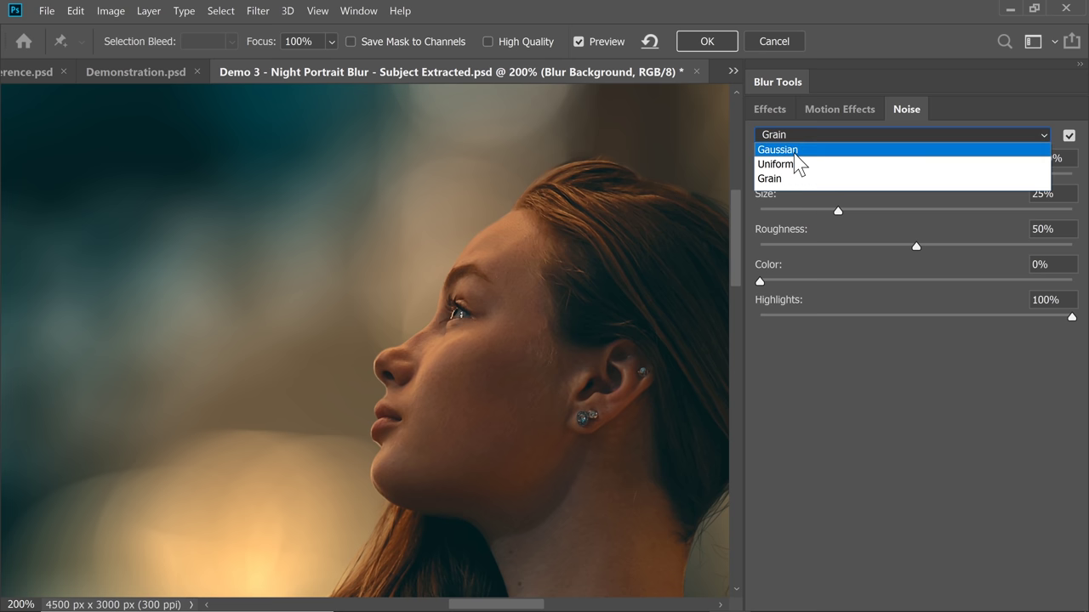
{"action": "left_click", "coordinate": [793, 180]}
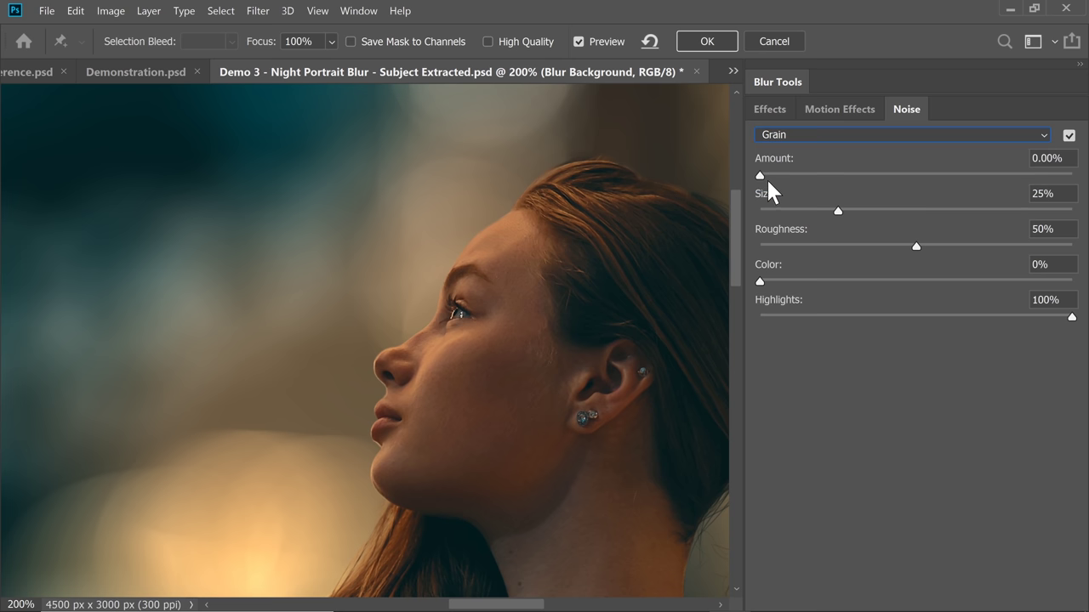
{"action": "left_click_drag", "start_coordinate": [873, 169], "coordinate": [819, 215]}
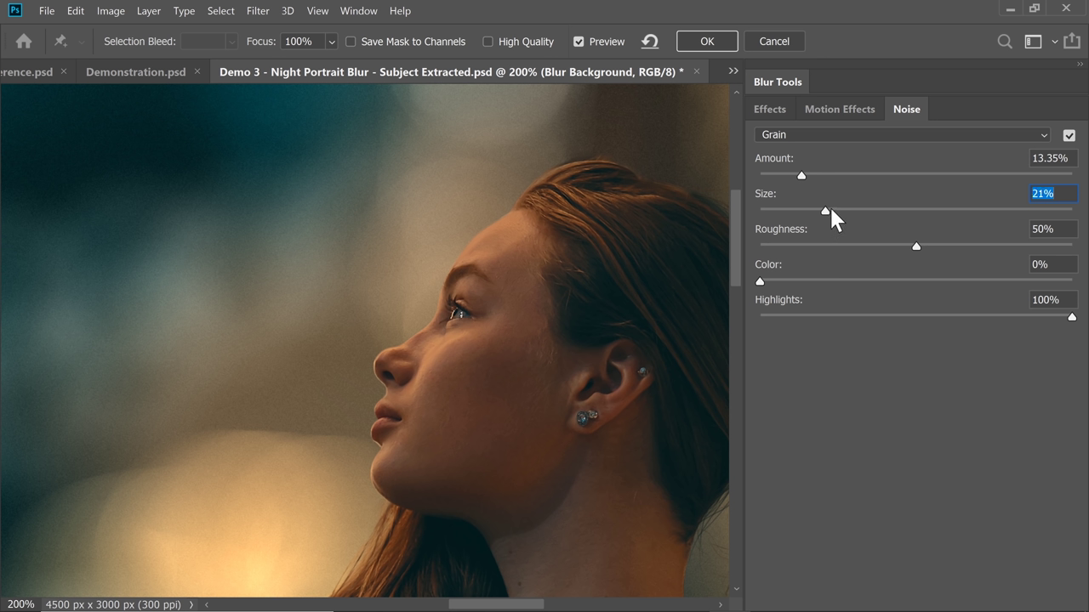
{"action": "left_click_drag", "start_coordinate": [916, 246], "coordinate": [887, 246]}
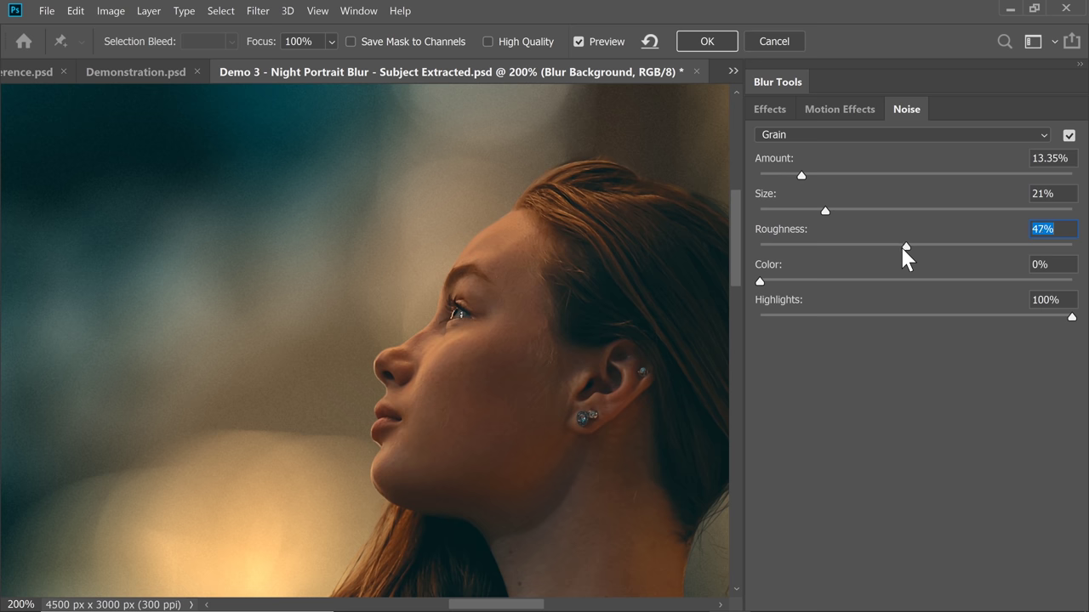
- Compare the background grain around the woman's face and shoulder, and reduce the grain Amount to 10.63%
{"action": "key", "text": "ctrl+plus"}
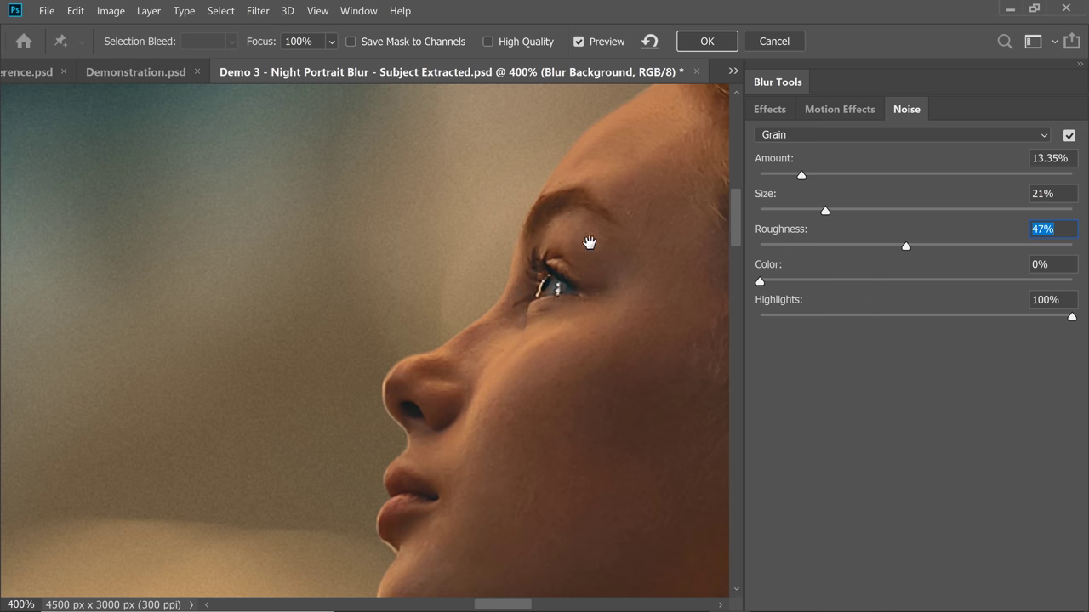
{"action": "left_click_drag", "start_coordinate": [589, 243], "coordinate": [366, 94]}
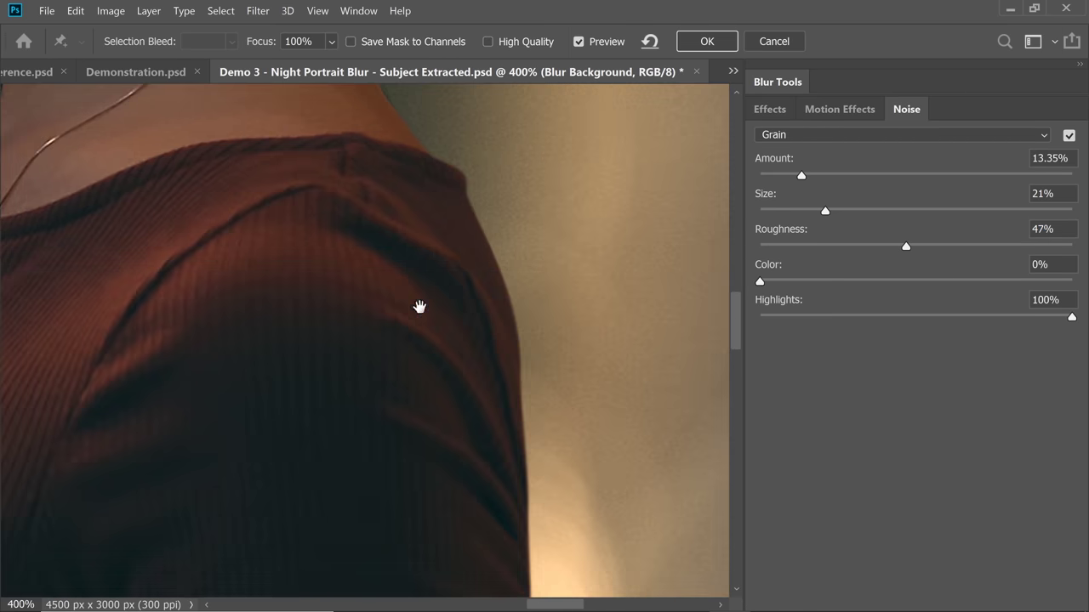
{"action": "left_click_drag", "start_coordinate": [419, 306], "coordinate": [422, 241]}
{"action": "left_click_drag", "start_coordinate": [433, 294], "coordinate": [371, 409]}
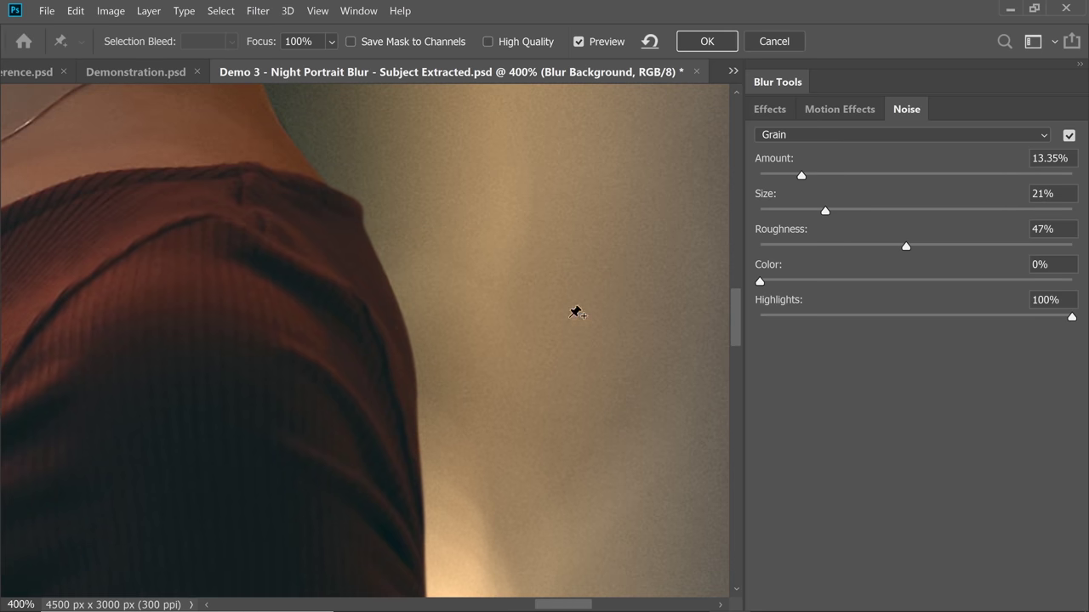
{"action": "left_click_drag", "start_coordinate": [801, 175], "coordinate": [792, 175]}
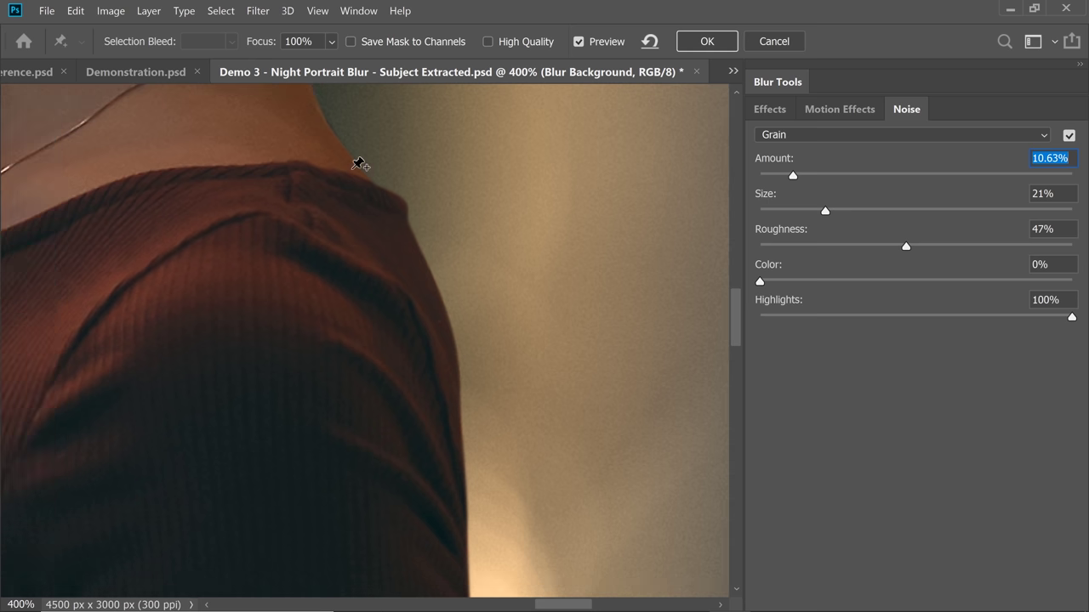
- Add a 10 px Field Blur to the background alongside the Tilt-Shift and apply the blur gallery
{"action": "key", "text": "ctrl+0"}
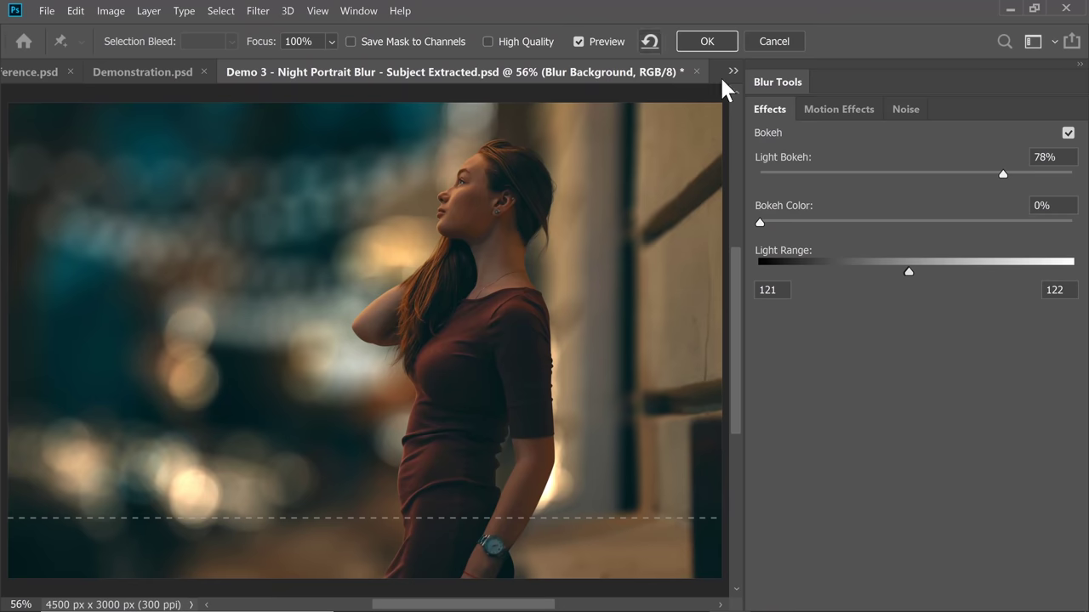
{"action": "left_click", "coordinate": [771, 85]}
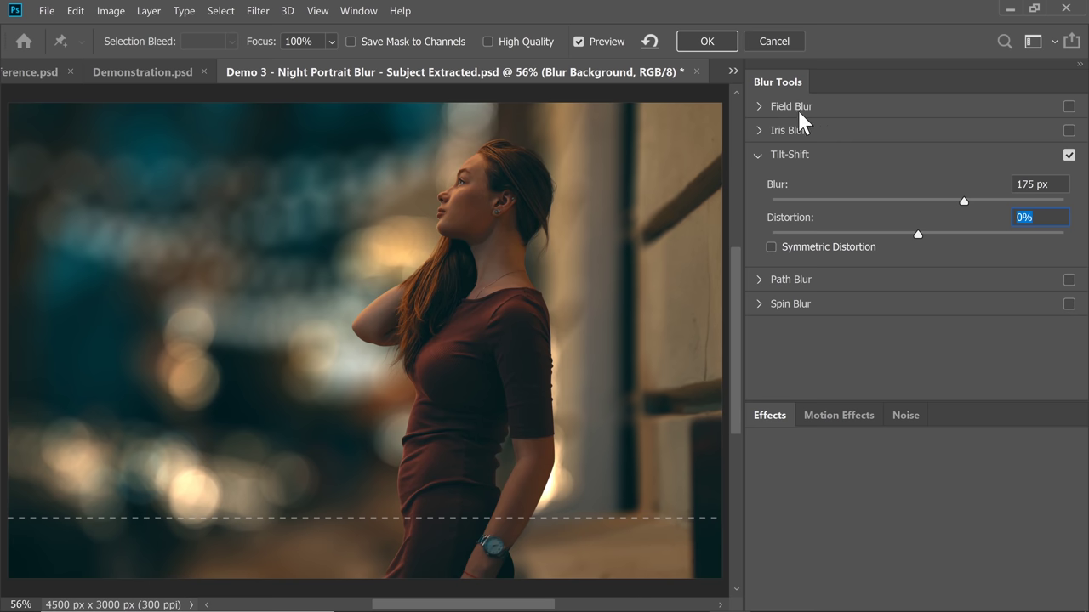
{"action": "left_click", "coordinate": [1069, 107]}
{"action": "left_click", "coordinate": [769, 105]}
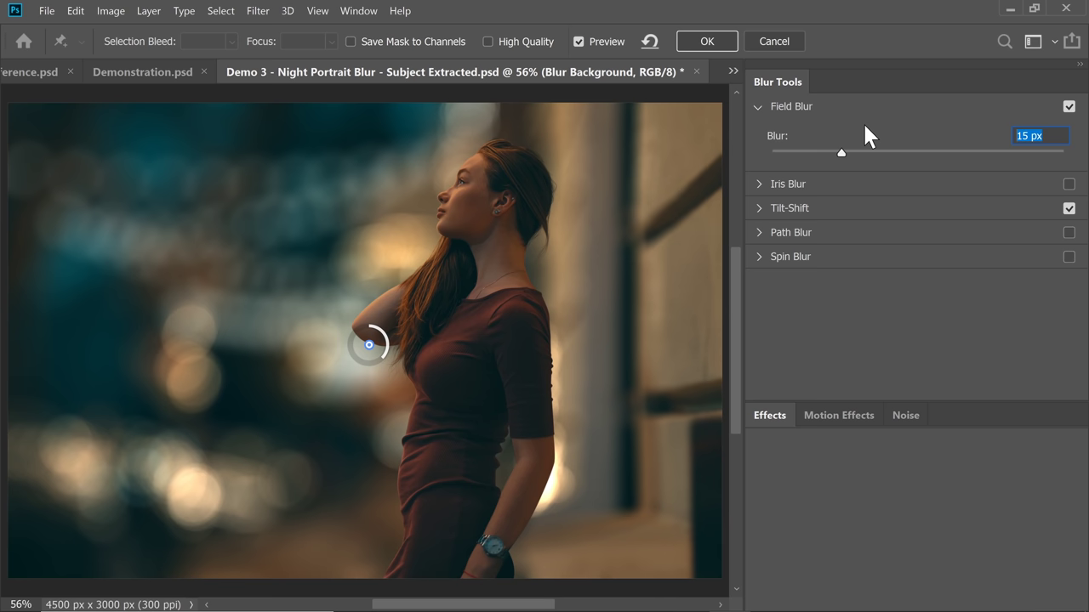
{"action": "type", "text": "10"}
{"action": "left_click", "coordinate": [703, 43]}
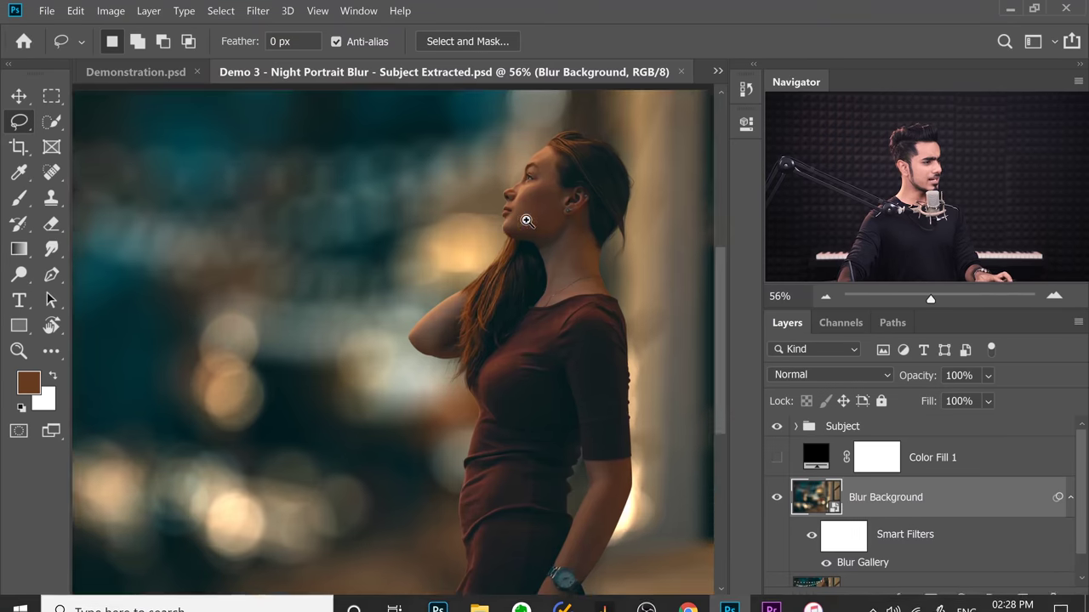
- Examine the blurred background's grain and the extraction edges around the woman's face, hair and neck
{"action": "scroll", "coordinate": [526, 220], "scroll_direction": "up", "scroll_amount": 5}
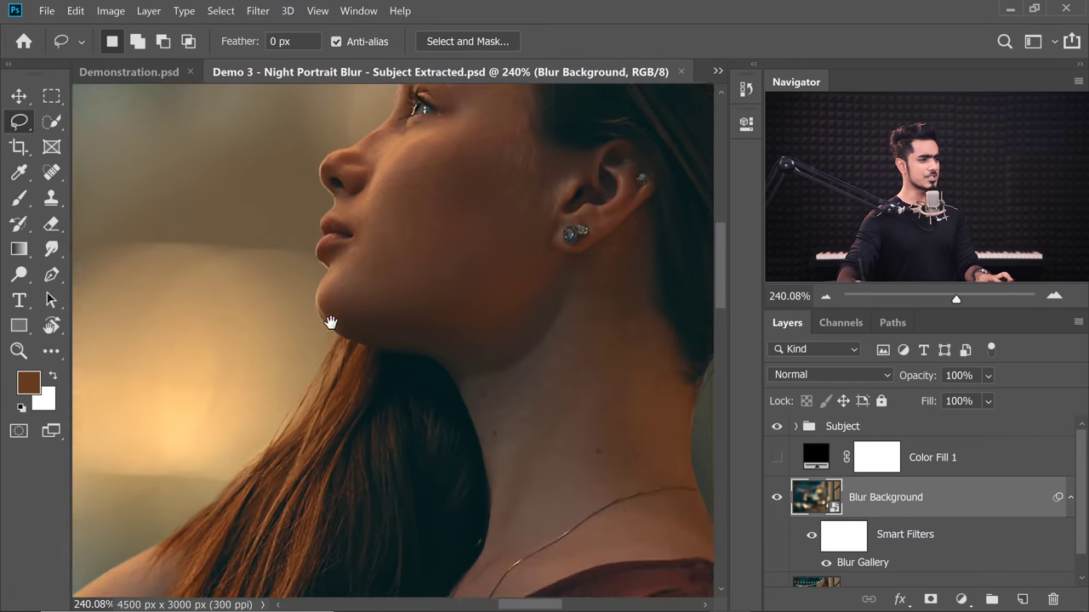
{"action": "scroll", "coordinate": [496, 329], "scroll_direction": "down", "scroll_amount": 2}
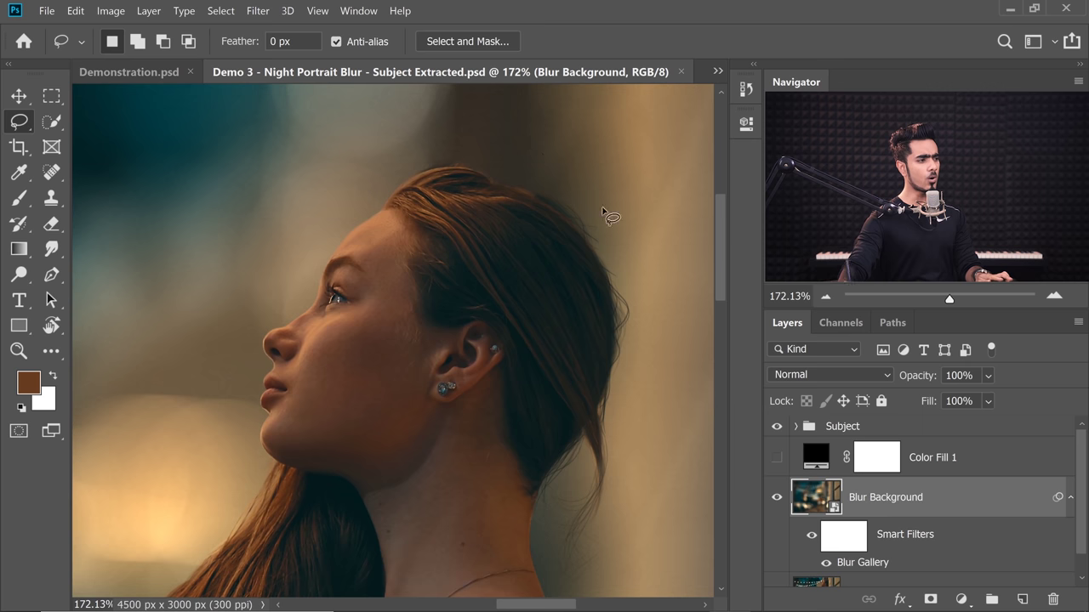
{"action": "scroll", "coordinate": [546, 488], "scroll_direction": "down", "scroll_amount": 1}
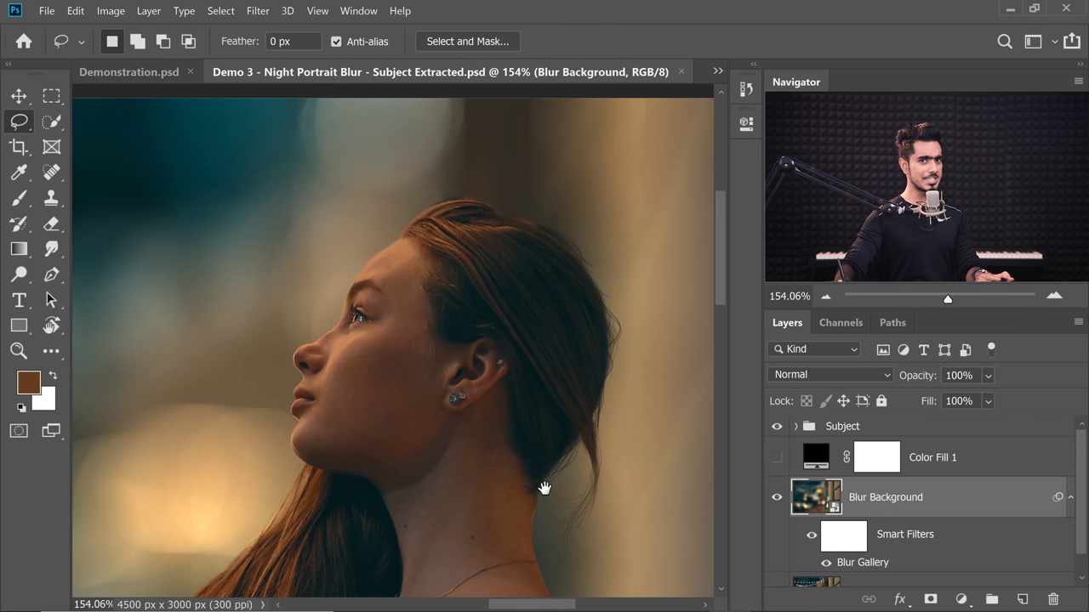
{"action": "scroll", "coordinate": [370, 316], "scroll_direction": "up", "scroll_amount": 3}
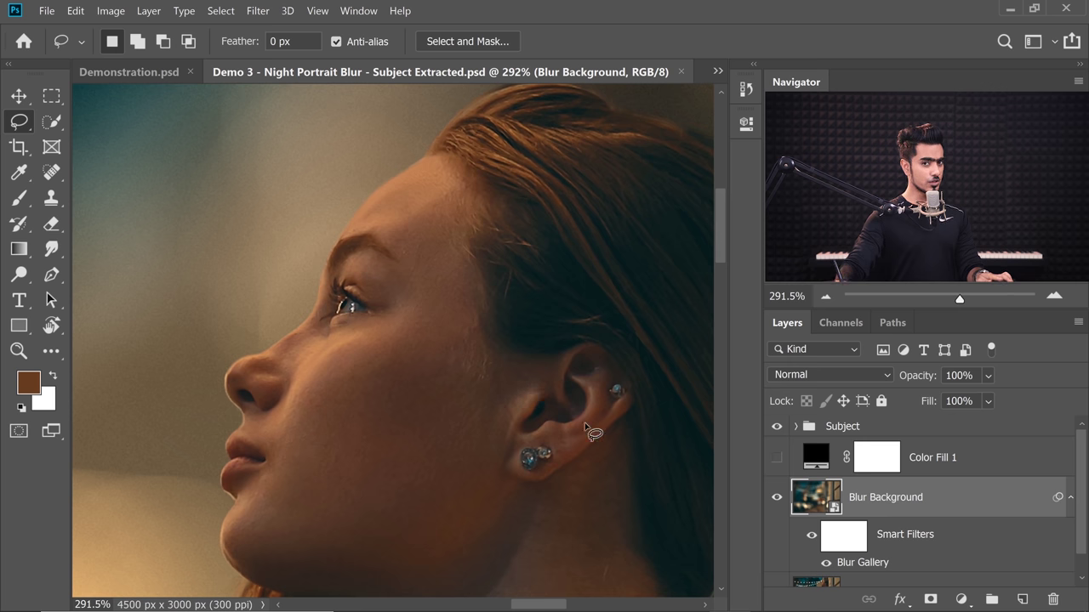
{"action": "scroll", "coordinate": [579, 417], "scroll_direction": "right", "scroll_amount": 5}
{"action": "scroll", "coordinate": [579, 416], "scroll_direction": "up", "scroll_amount": 1}
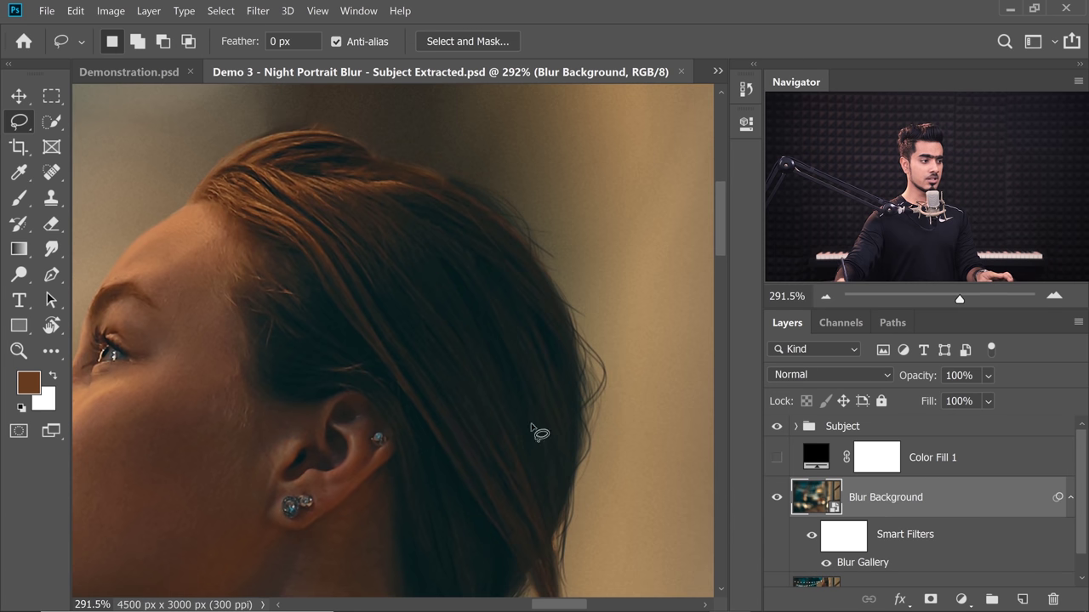
{"action": "scroll", "coordinate": [566, 474], "scroll_direction": "down", "scroll_amount": 3}
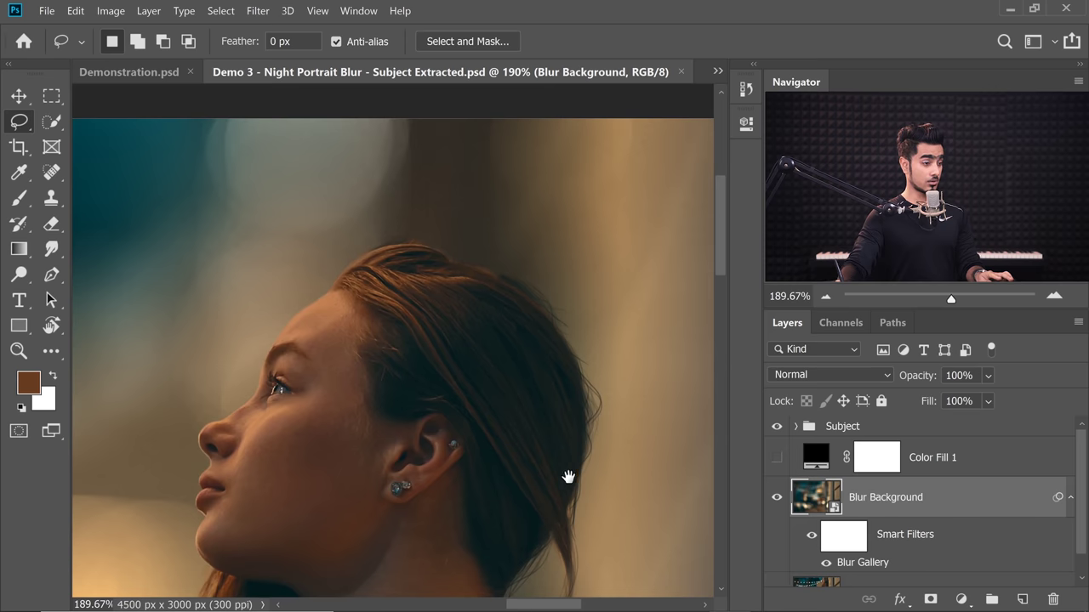
{"action": "left_click_drag", "start_coordinate": [567, 474], "coordinate": [554, 395]}
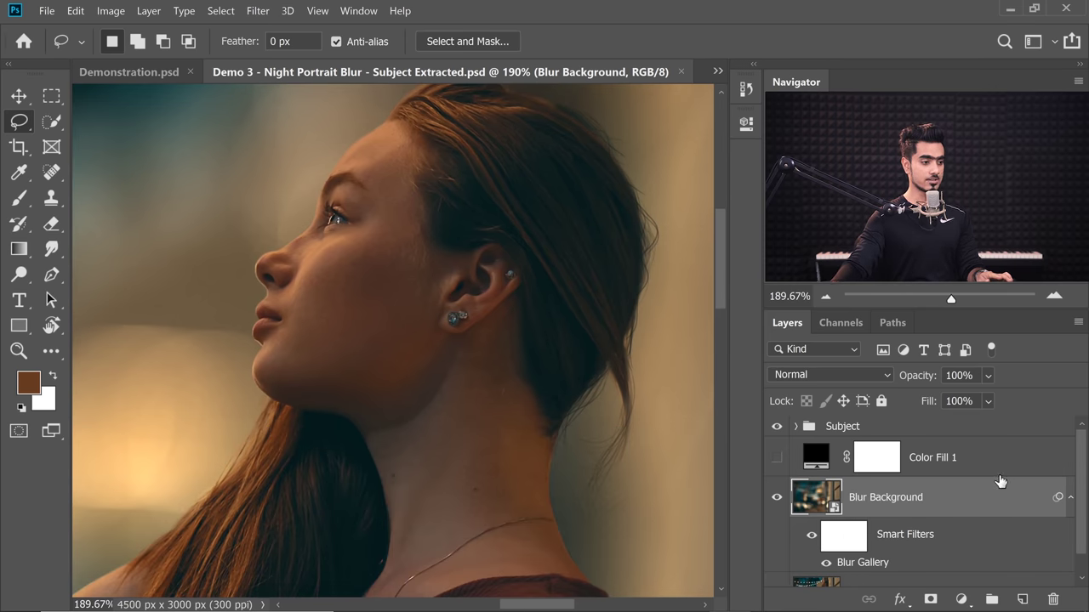
- Check the layers inside the Subject group and convert the whole group to a smart object
{"action": "left_click", "coordinate": [802, 428]}
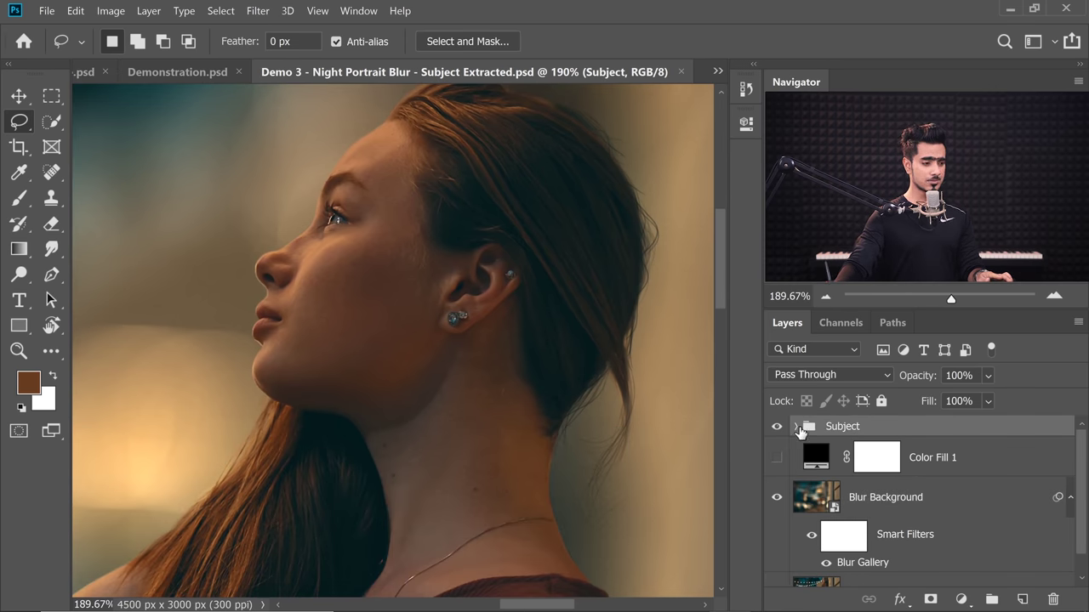
{"action": "left_click", "coordinate": [797, 427]}
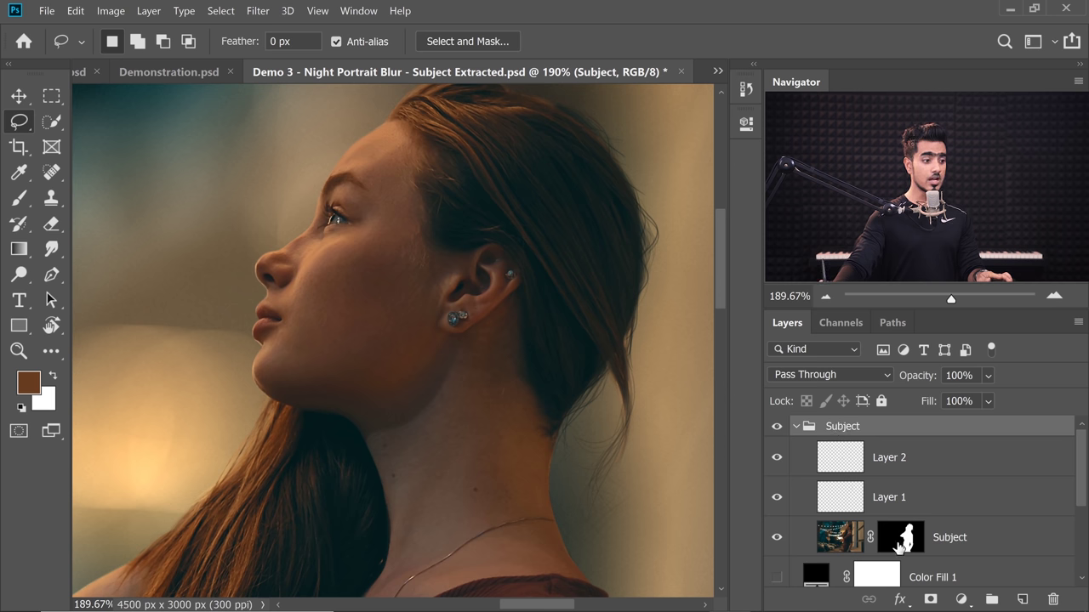
{"action": "left_click", "coordinate": [796, 426]}
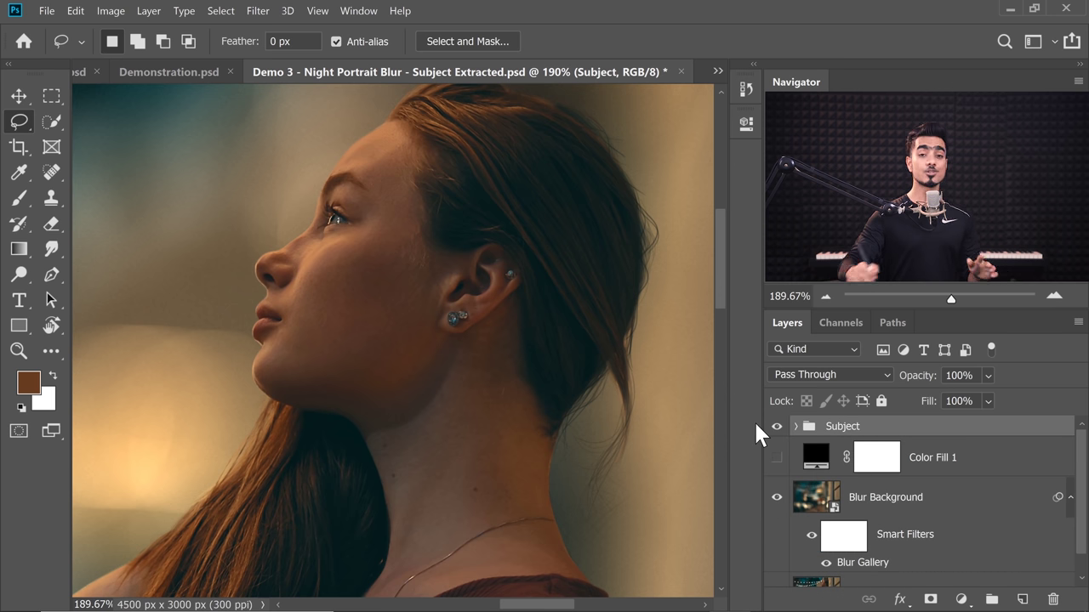
{"action": "right_click", "coordinate": [937, 428]}
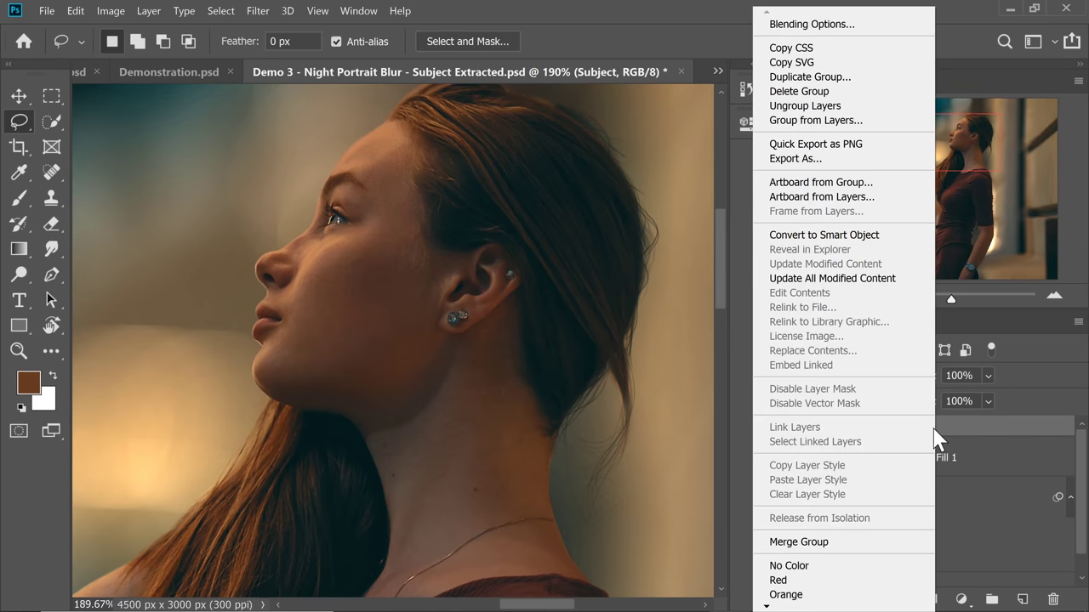
{"action": "left_click", "coordinate": [867, 236]}
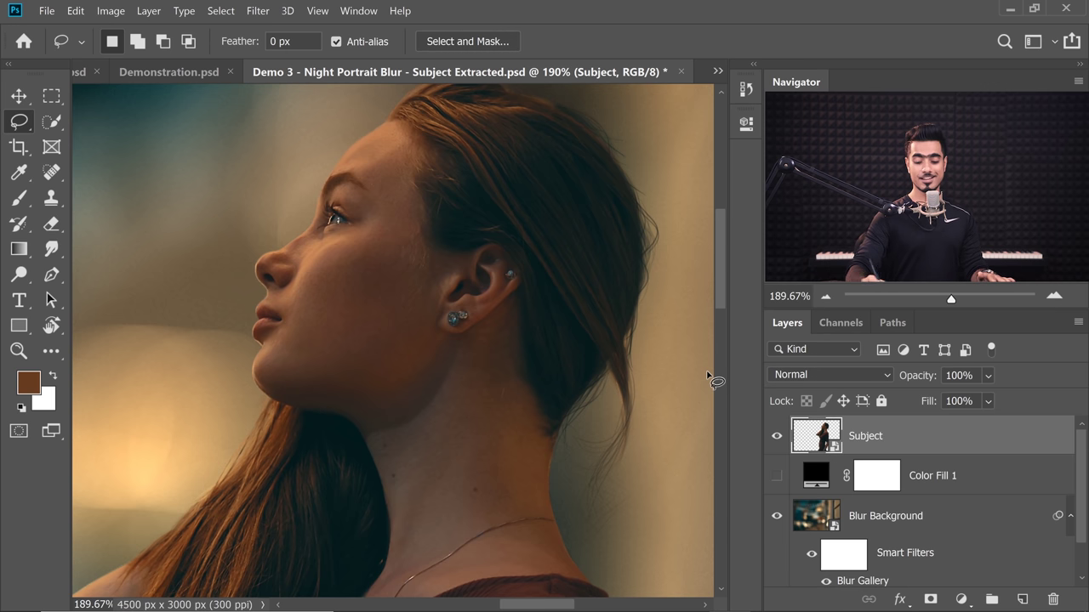
- Start a Field Blur on the Subject smart object and pin the woman's eye at 0 px blur
{"action": "key", "text": "ctrl+0"}
{"action": "left_click", "coordinate": [257, 11]}
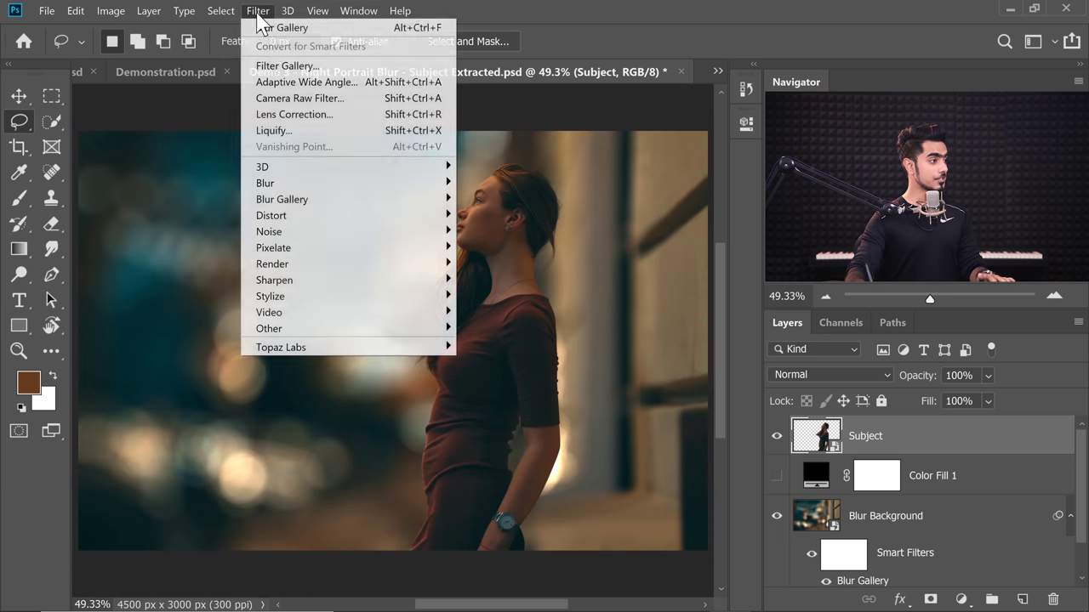
{"action": "mouse_move", "coordinate": [352, 199]}
{"action": "left_click", "coordinate": [499, 200]}
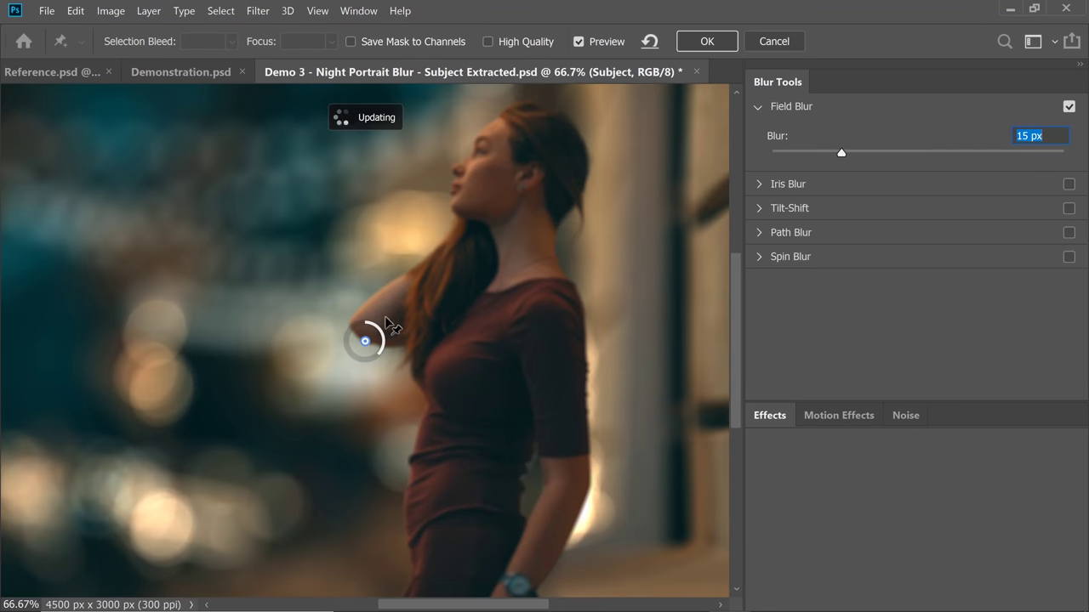
{"action": "left_click_drag", "start_coordinate": [365, 342], "coordinate": [493, 162]}
{"action": "key", "text": "ctrl+plus"}
{"action": "key", "text": "ctrl+plus"}
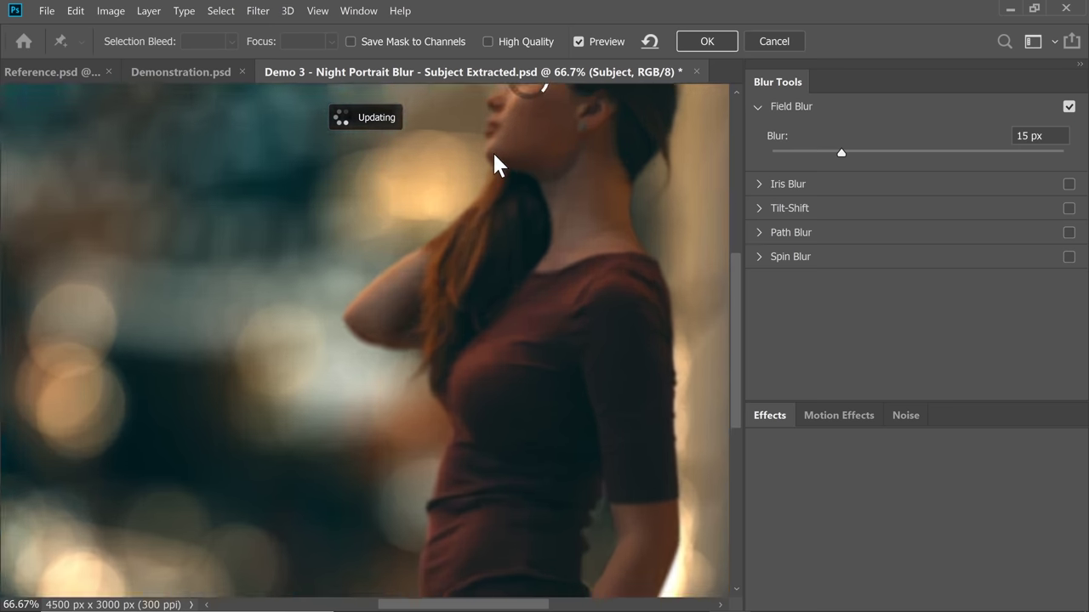
{"action": "left_click_drag", "start_coordinate": [527, 284], "coordinate": [367, 428]}
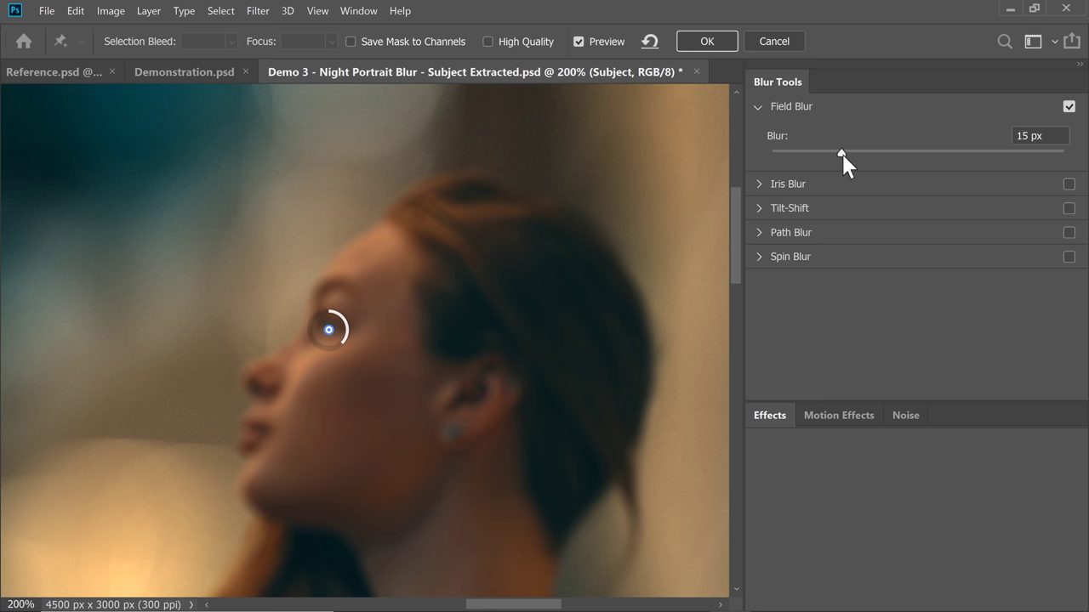
{"action": "left_click_drag", "start_coordinate": [841, 153], "coordinate": [764, 151]}
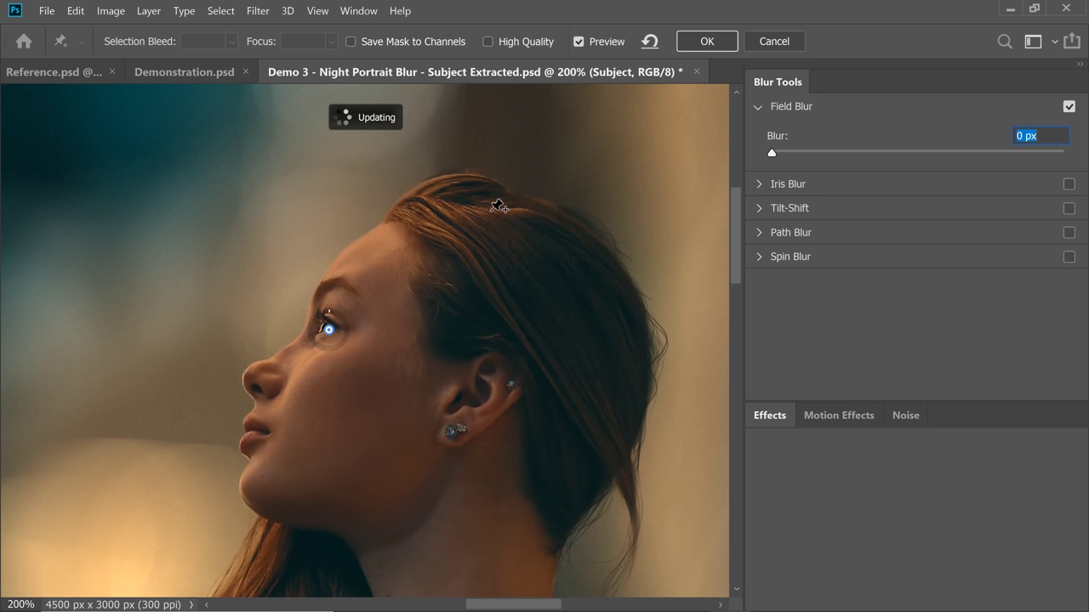
- Add Field Blur pins on the woman's lips and on her front hairline, both at 0 px
{"action": "left_click", "coordinate": [268, 433]}
{"action": "left_click_drag", "start_coordinate": [829, 157], "coordinate": [770, 153]}
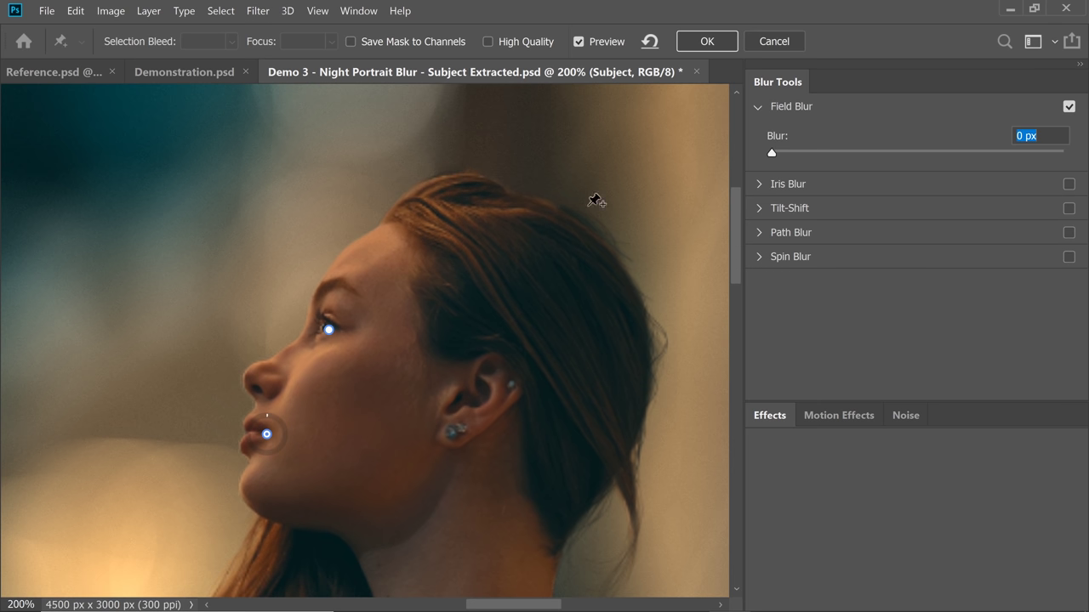
{"action": "left_click", "coordinate": [399, 235]}
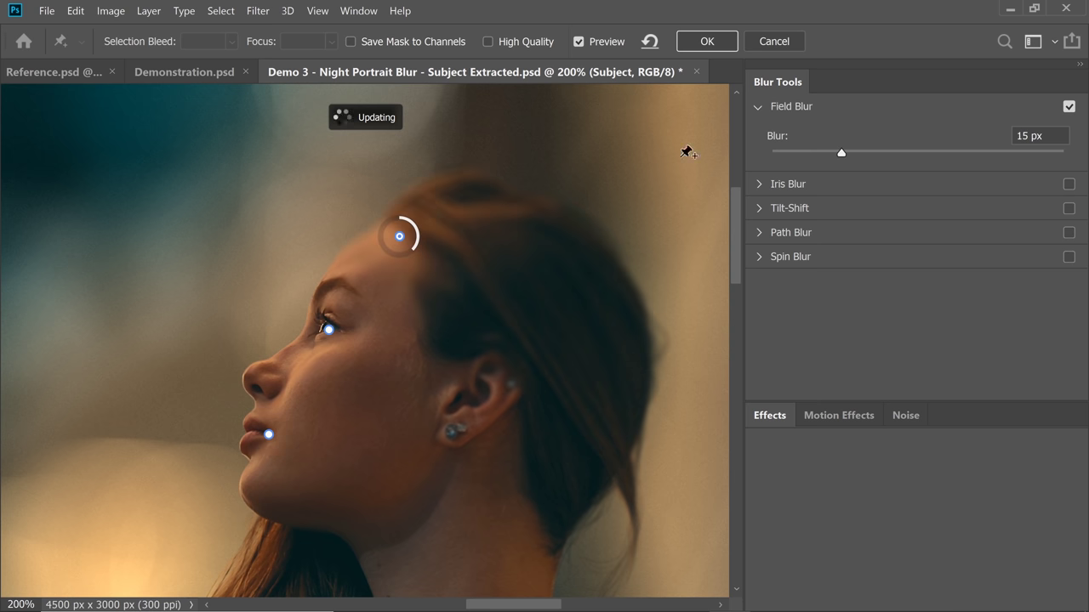
{"action": "left_click_drag", "start_coordinate": [841, 152], "coordinate": [775, 153]}
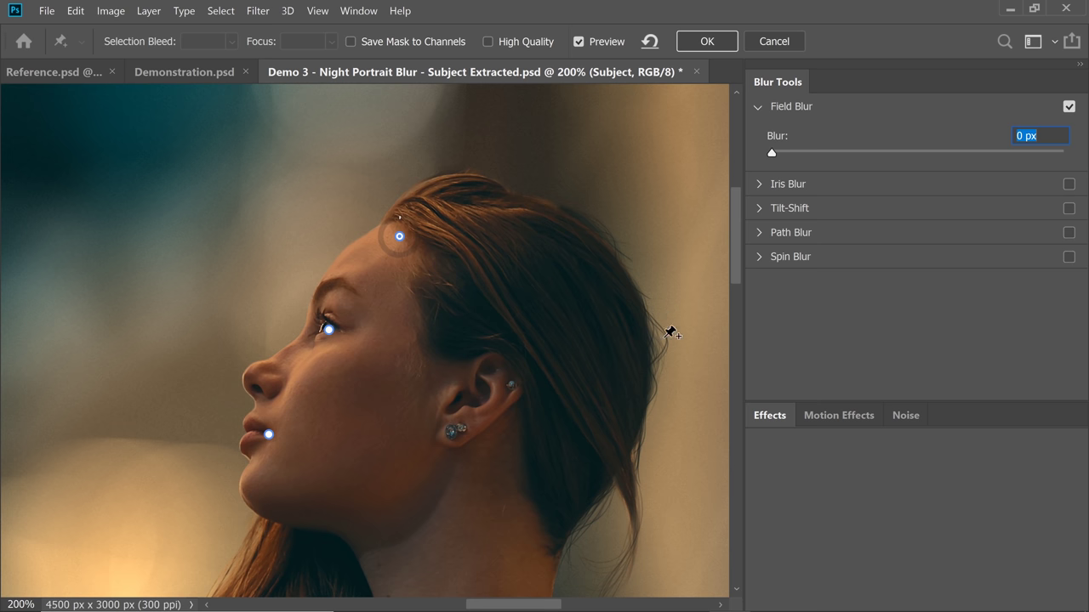
- Add 4 px Field Blur pins at the back edge of the woman's hair and on the crown of her head
{"action": "left_click", "coordinate": [667, 327]}
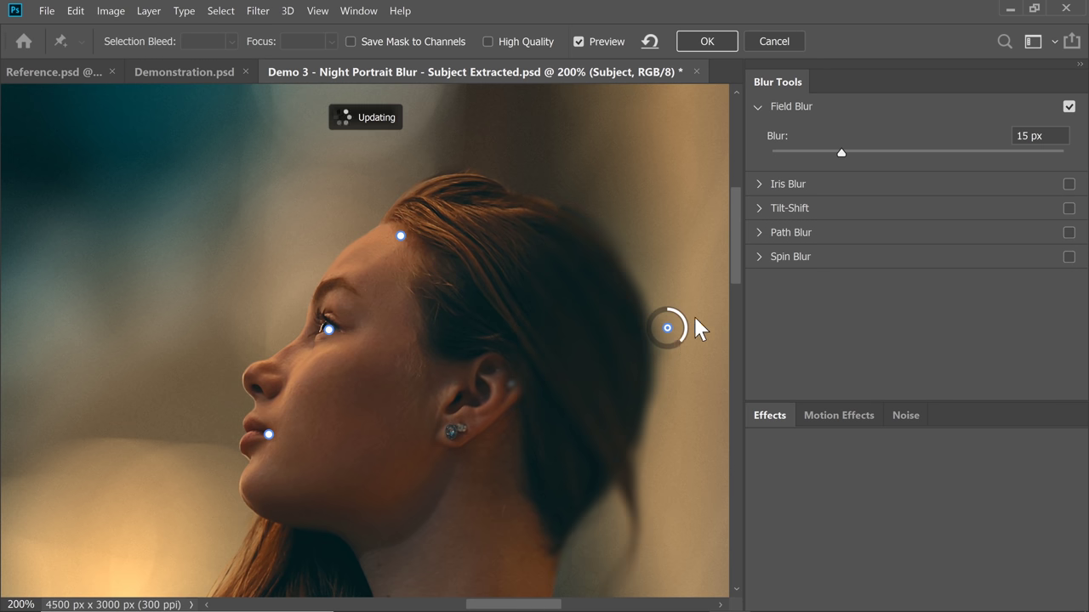
{"action": "type", "text": "4"}
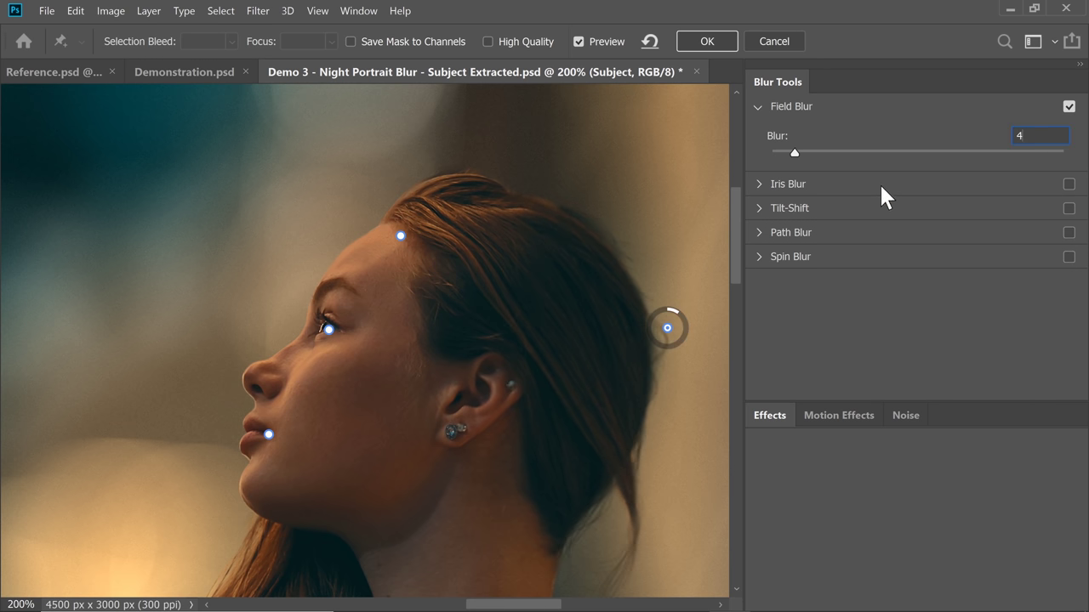
{"action": "left_click", "coordinate": [561, 203]}
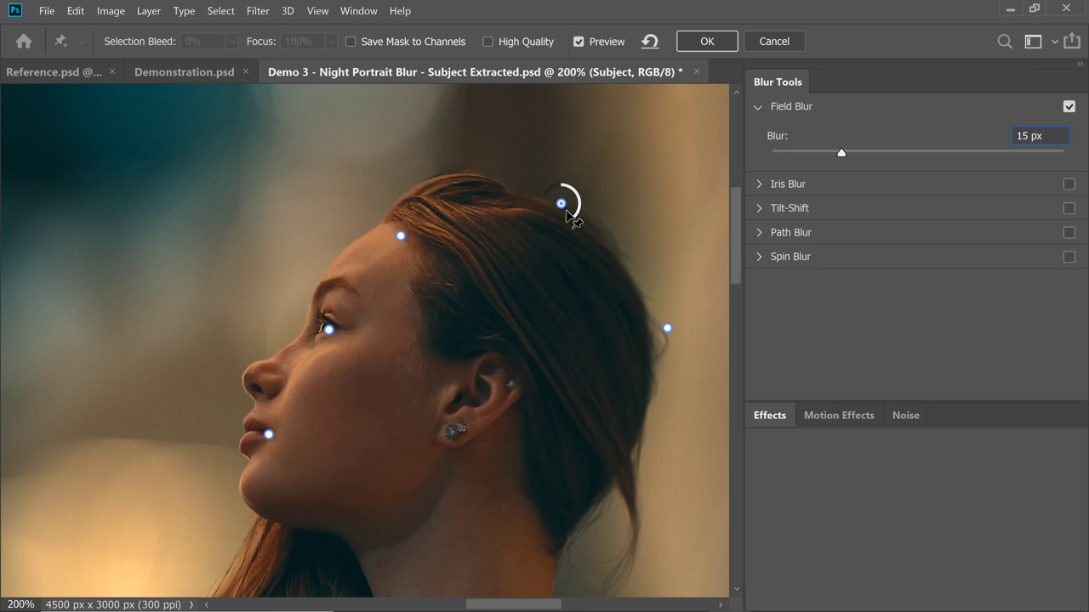
{"action": "left_click", "coordinate": [1033, 135]}
{"action": "type", "text": "4"}
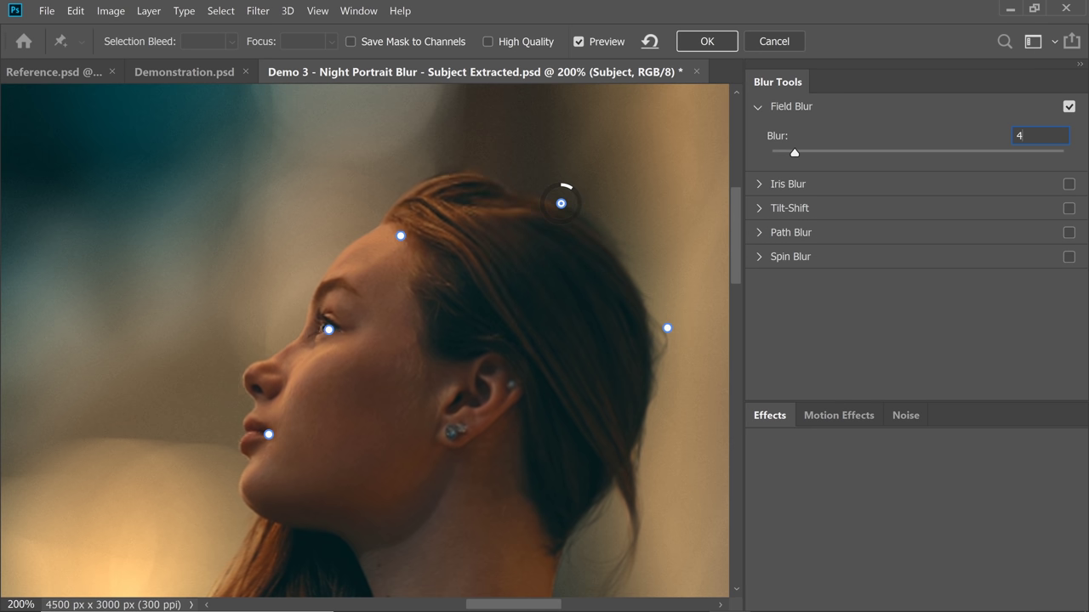
- Add a Field Blur pin at the back of the woman's neck and set its blur to 4 px
{"action": "scroll", "coordinate": [583, 260], "scroll_direction": "down", "scroll_amount": 5}
{"action": "scroll", "coordinate": [545, 289], "scroll_direction": "right", "scroll_amount": 2}
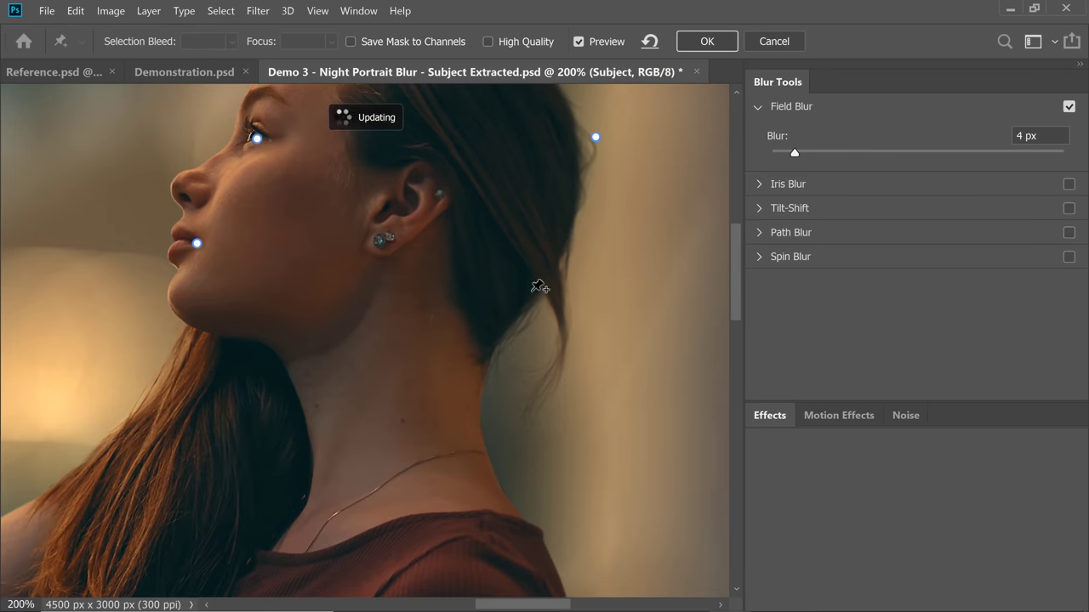
{"action": "left_click", "coordinate": [489, 414]}
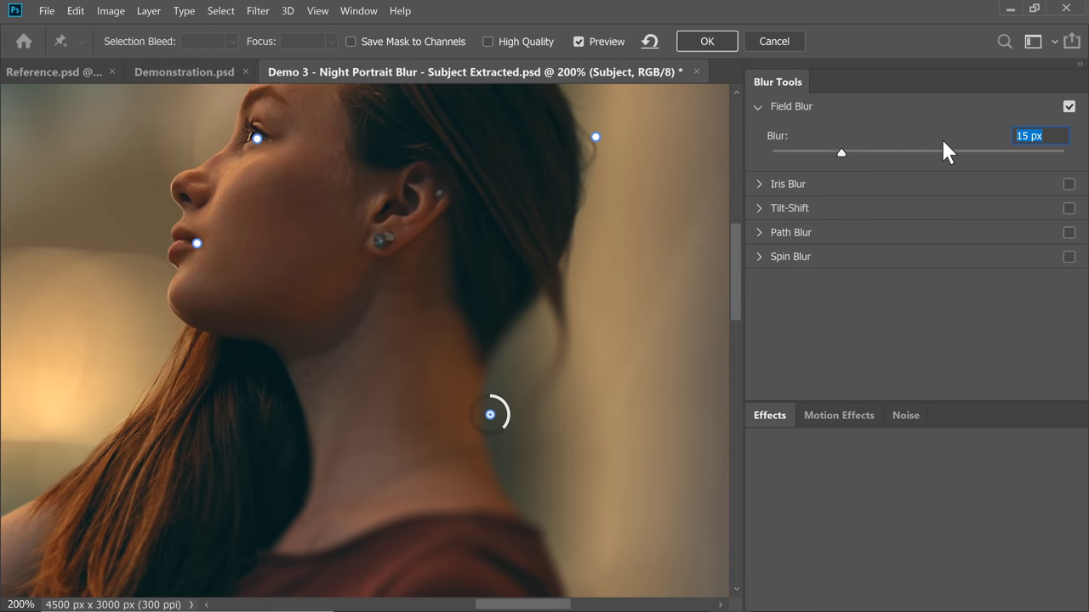
{"action": "type", "text": "4"}
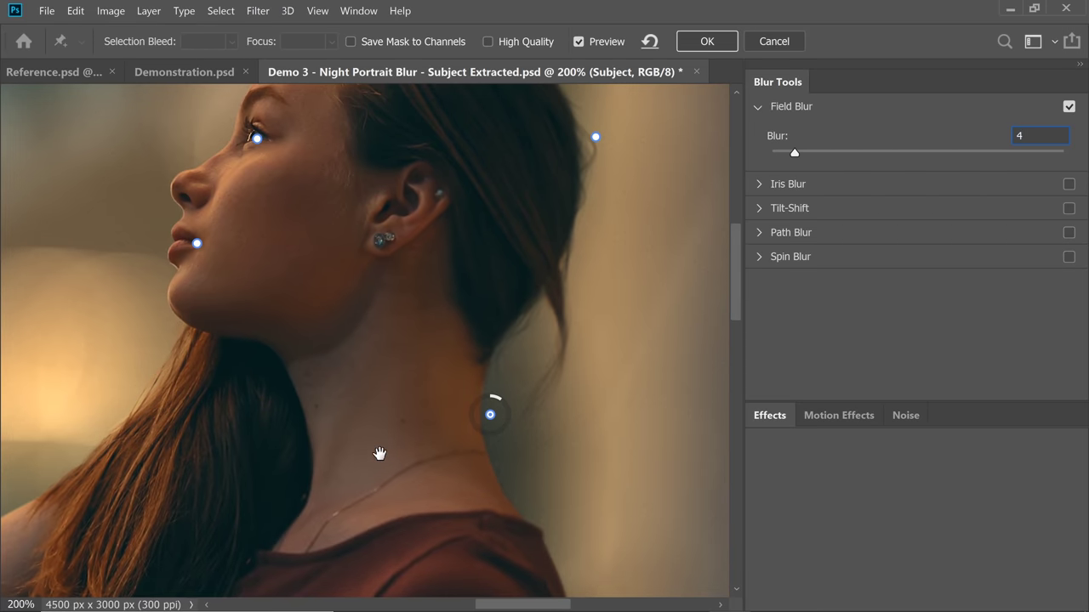
- Add a Field Blur pin at the dress neckline beside the hanging hair and set its blur to 0 px
{"action": "left_click_drag", "start_coordinate": [379, 453], "coordinate": [460, 288]}
{"action": "left_click", "coordinate": [344, 406]}
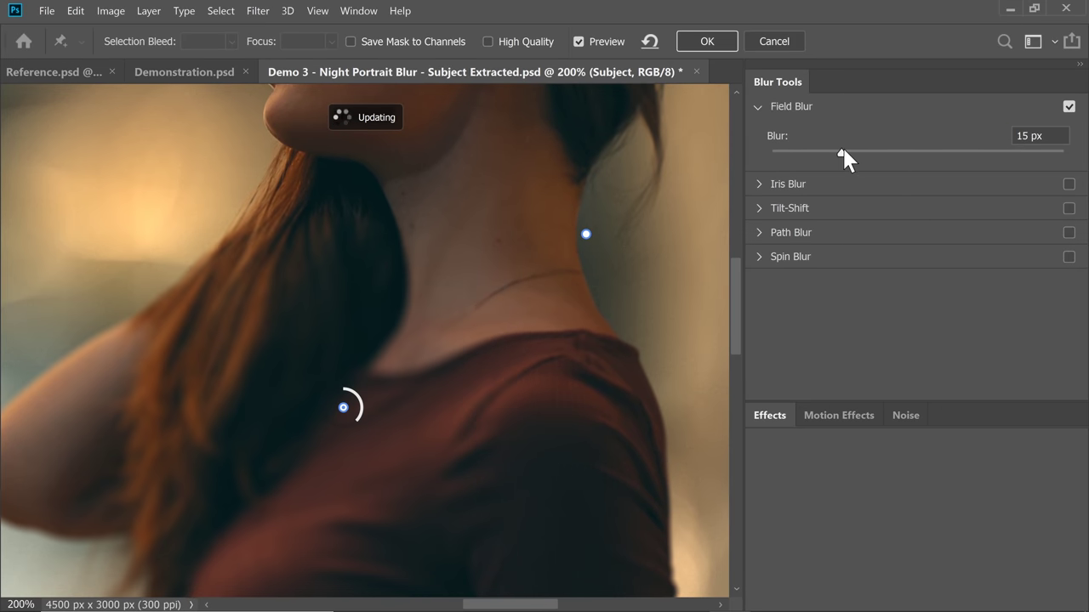
{"action": "left_click_drag", "start_coordinate": [800, 156], "coordinate": [687, 170]}
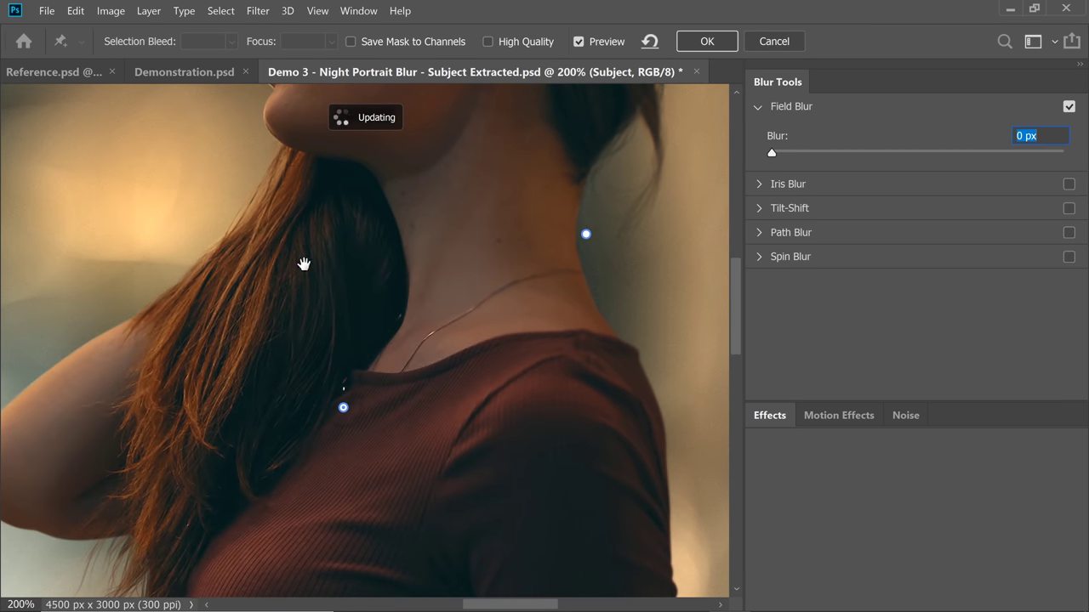
- Add a Field Blur pin along the outer edge of the ponytail below the chin and set it to 4 px
{"action": "left_click_drag", "start_coordinate": [303, 263], "coordinate": [382, 338]}
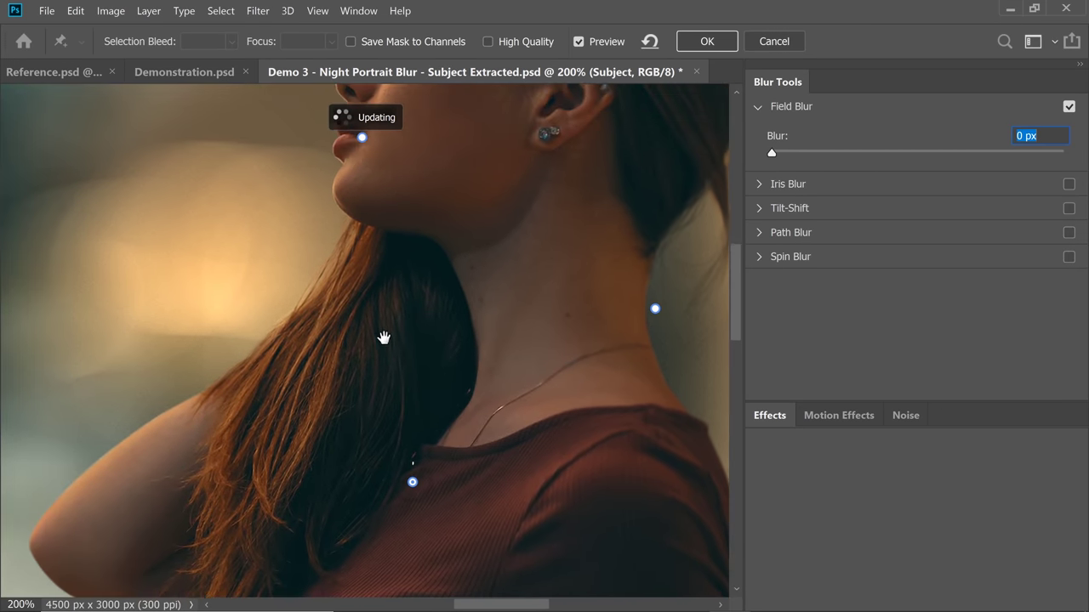
{"action": "left_click", "coordinate": [316, 270]}
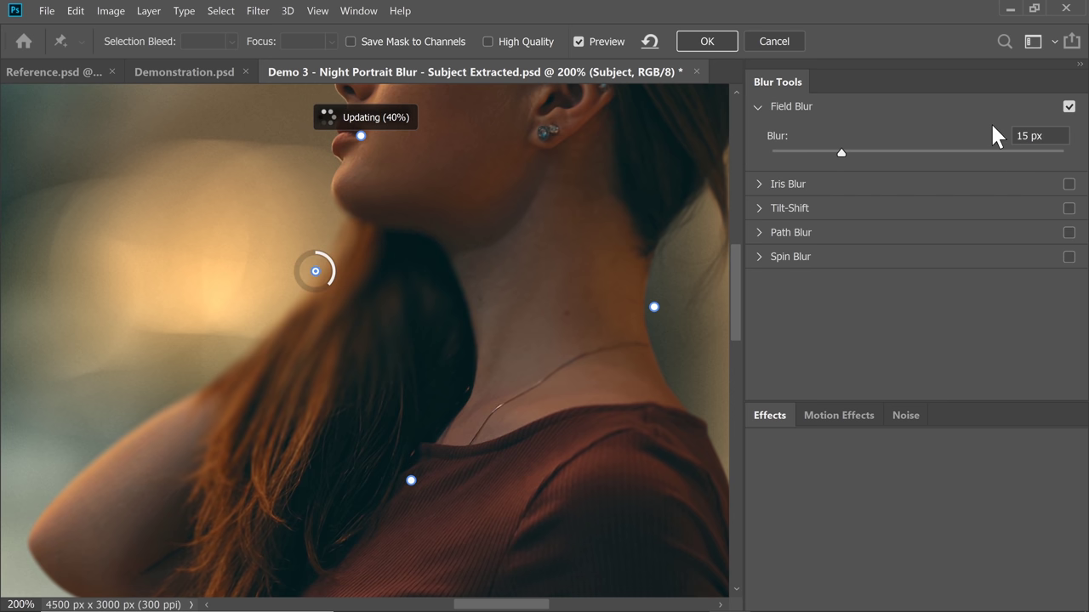
{"action": "left_click", "coordinate": [1016, 137]}
{"action": "type", "text": "4"}
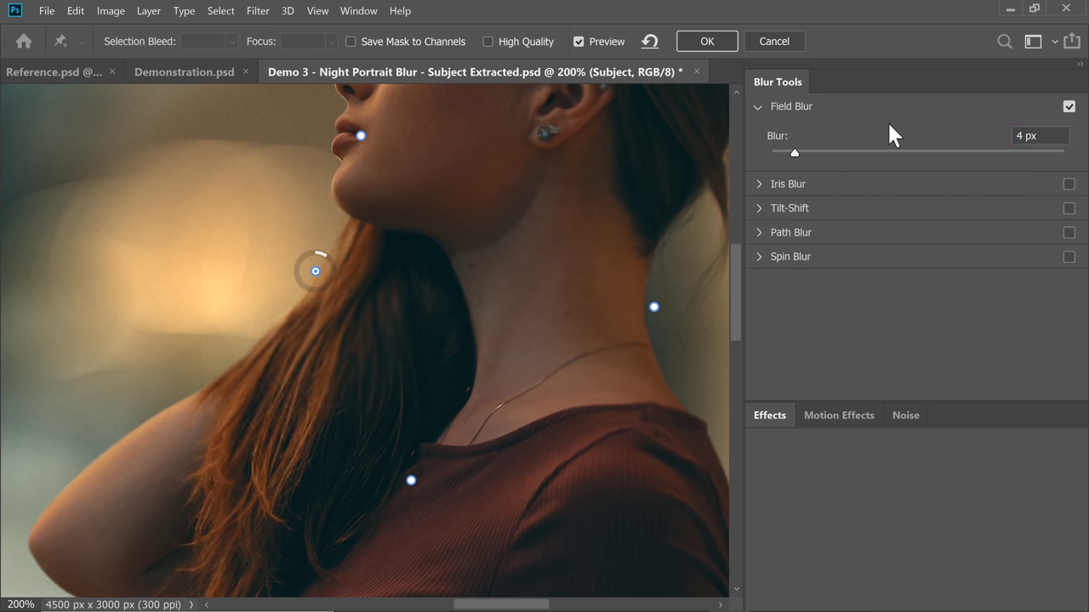
- Add a Field Blur pin on the raised arm near the elbow and set its blur to 2 px
{"action": "scroll", "coordinate": [449, 271], "scroll_direction": "down", "scroll_amount": 3}
{"action": "left_click_drag", "start_coordinate": [449, 271], "coordinate": [415, 323]}
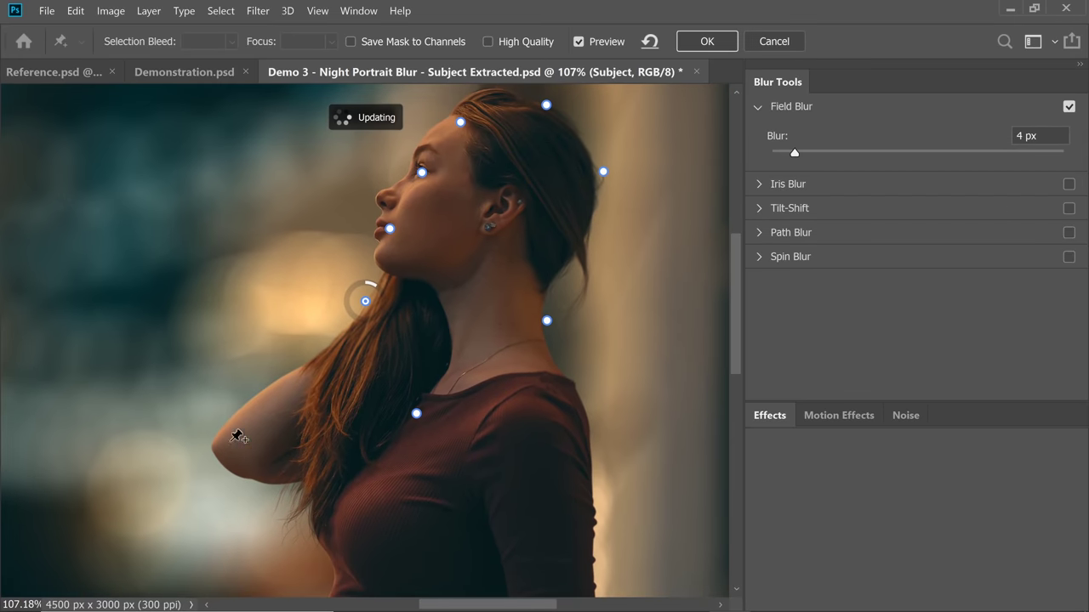
{"action": "left_click", "coordinate": [275, 455]}
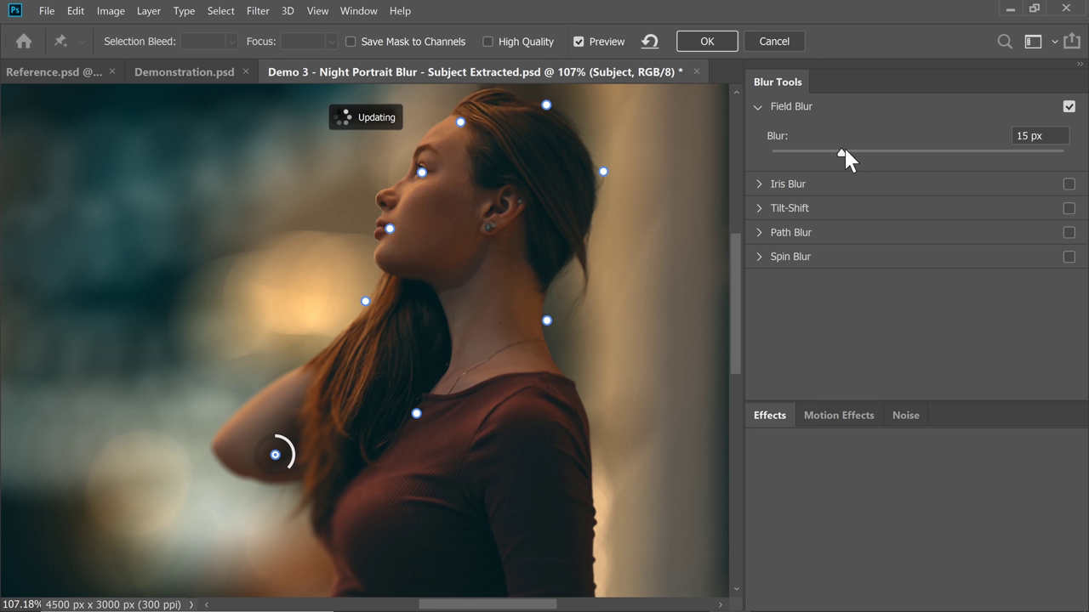
{"action": "left_click_drag", "start_coordinate": [845, 156], "coordinate": [786, 159]}
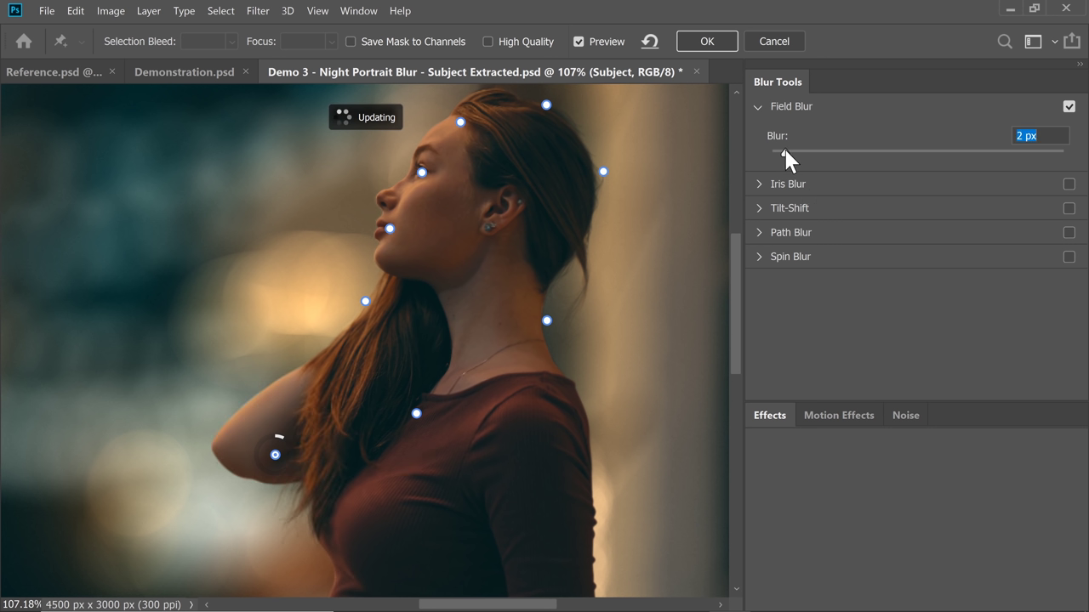
- Add a Field Blur pin just above the raised forearm and set its blur to 5 px
{"action": "left_click", "coordinate": [279, 359]}
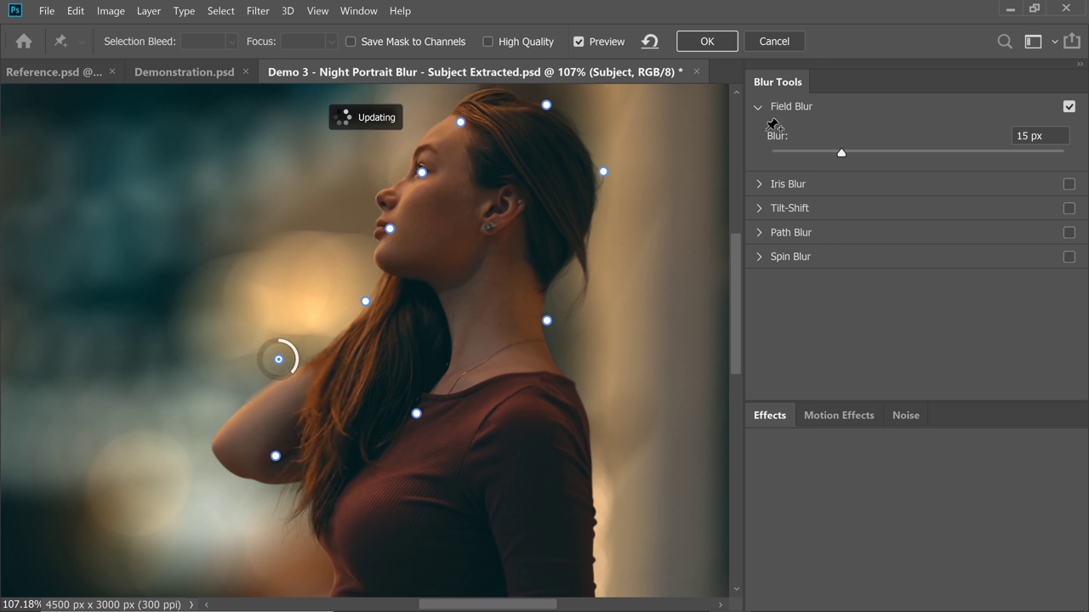
{"action": "left_click", "coordinate": [1033, 136]}
{"action": "type", "text": "5"}
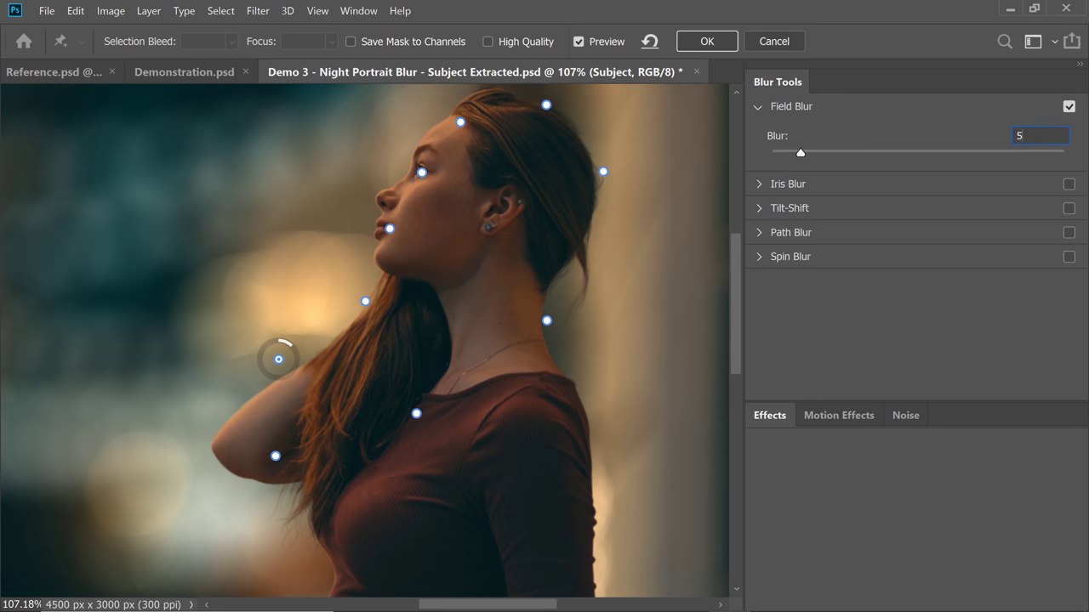
- Place a Field Blur pin on the dress, move it onto the upper sleeve and set its blur to 6 px
{"action": "left_click_drag", "start_coordinate": [467, 534], "coordinate": [384, 352]}
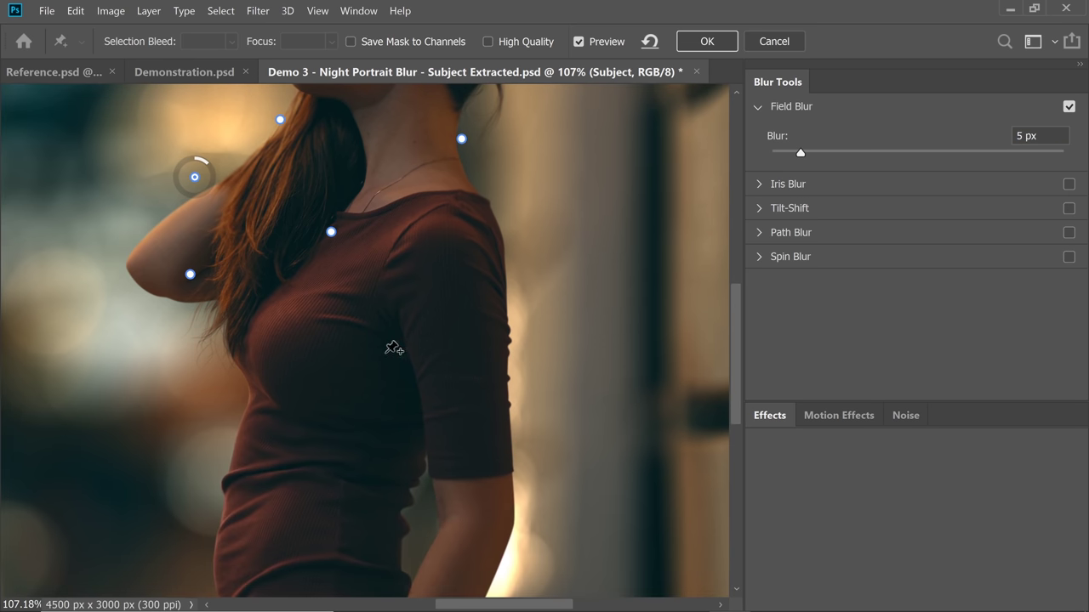
{"action": "left_click", "coordinate": [380, 352]}
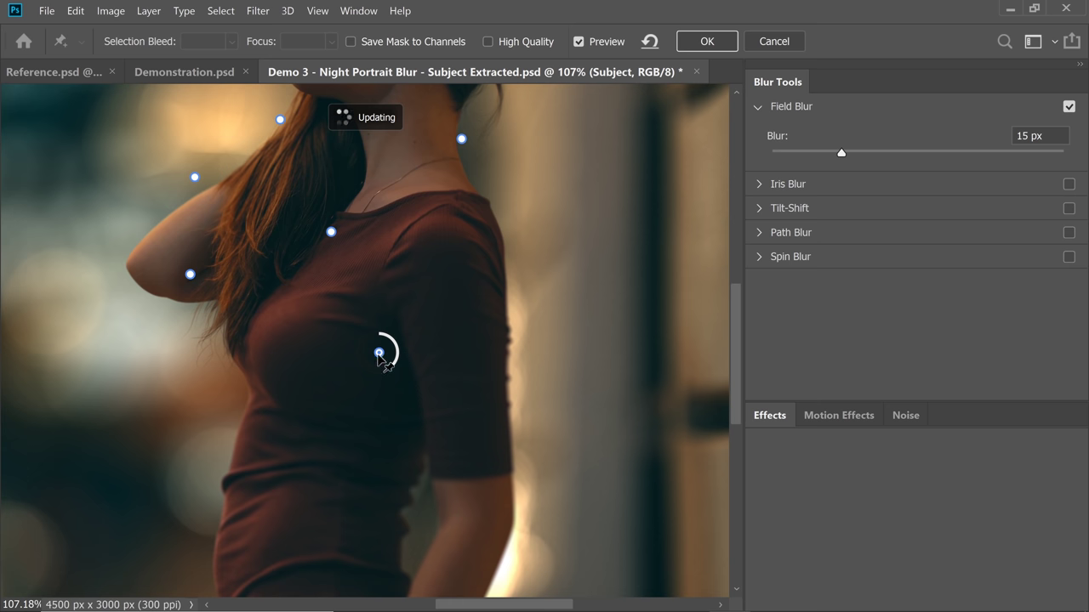
{"action": "left_click_drag", "start_coordinate": [380, 352], "coordinate": [451, 322]}
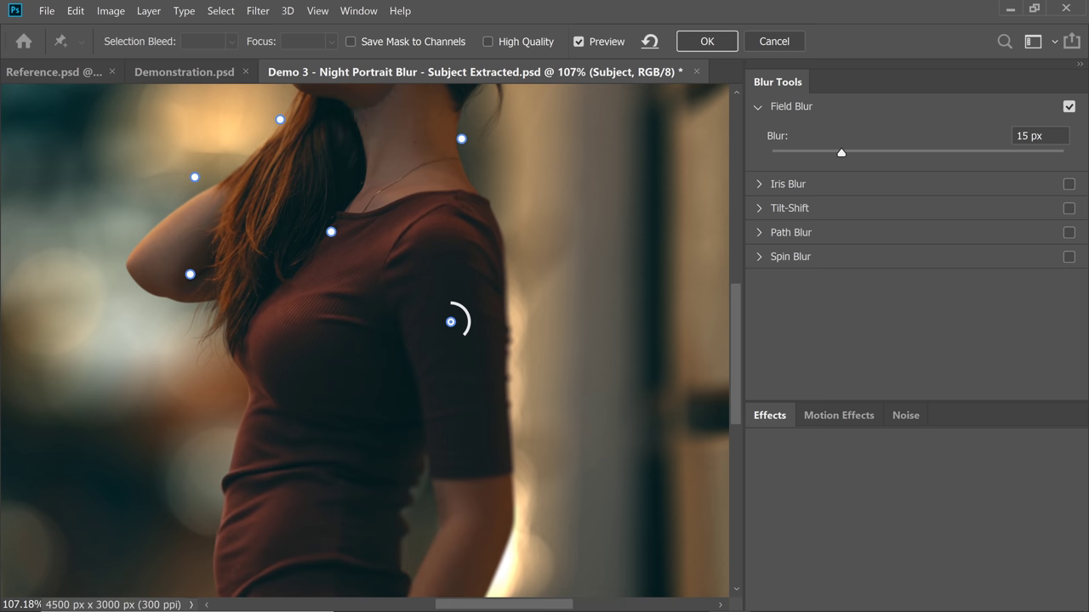
{"action": "left_click", "coordinate": [1034, 137]}
{"action": "type", "text": "6"}
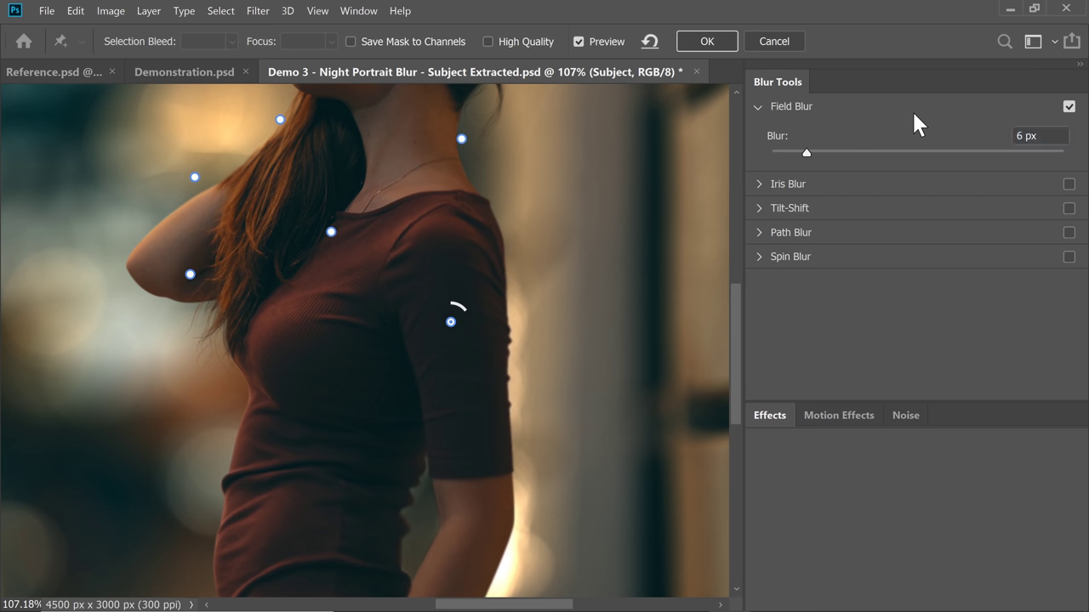
- Add a Field Blur pin on the dress at the woman's hip and set its blur to 8 px
{"action": "scroll", "coordinate": [442, 303], "scroll_direction": "down", "scroll_amount": 3}
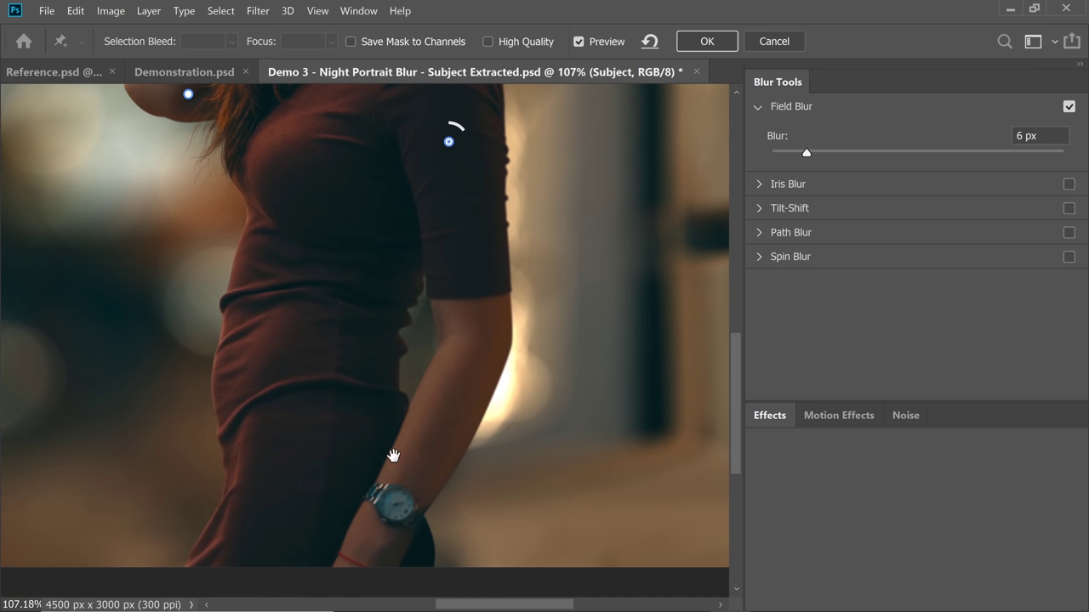
{"action": "left_click_drag", "start_coordinate": [393, 455], "coordinate": [483, 447]}
{"action": "left_click_drag", "start_coordinate": [366, 422], "coordinate": [389, 422]}
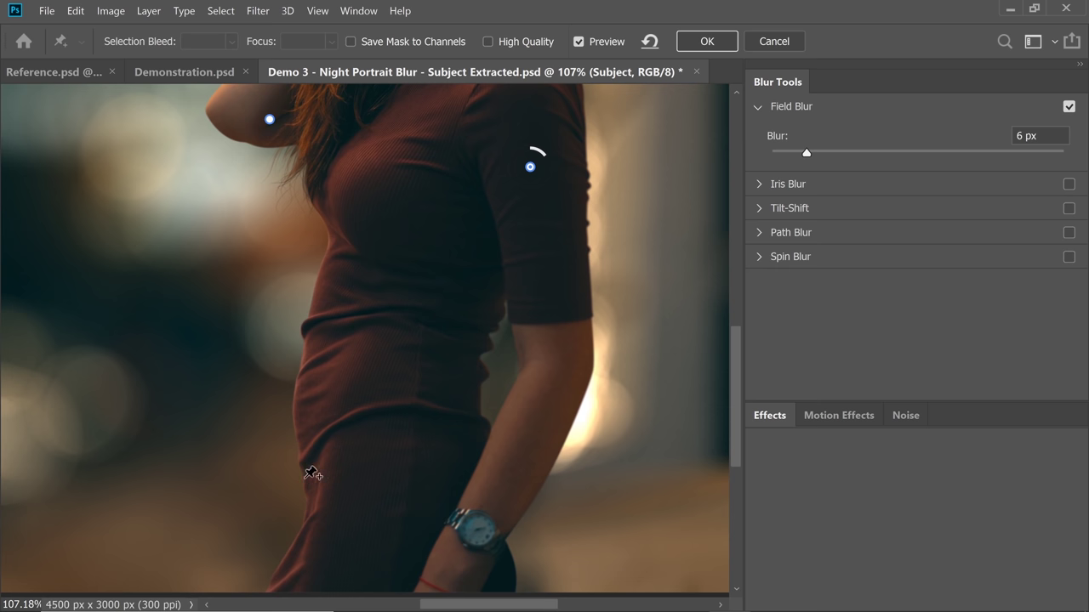
{"action": "left_click", "coordinate": [310, 427]}
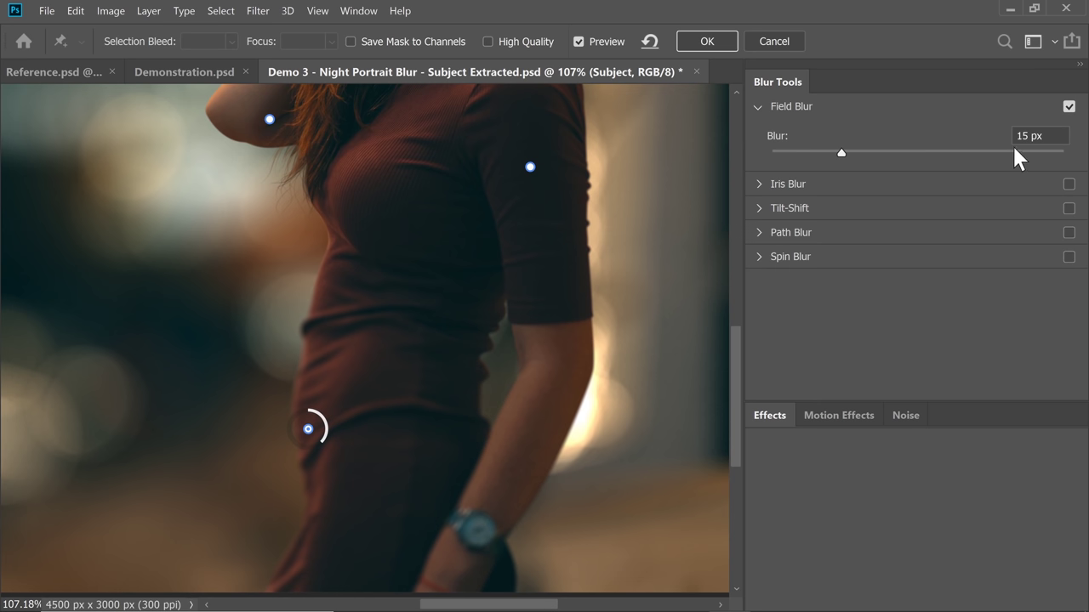
{"action": "left_click", "coordinate": [1031, 135]}
{"action": "type", "text": "8"}
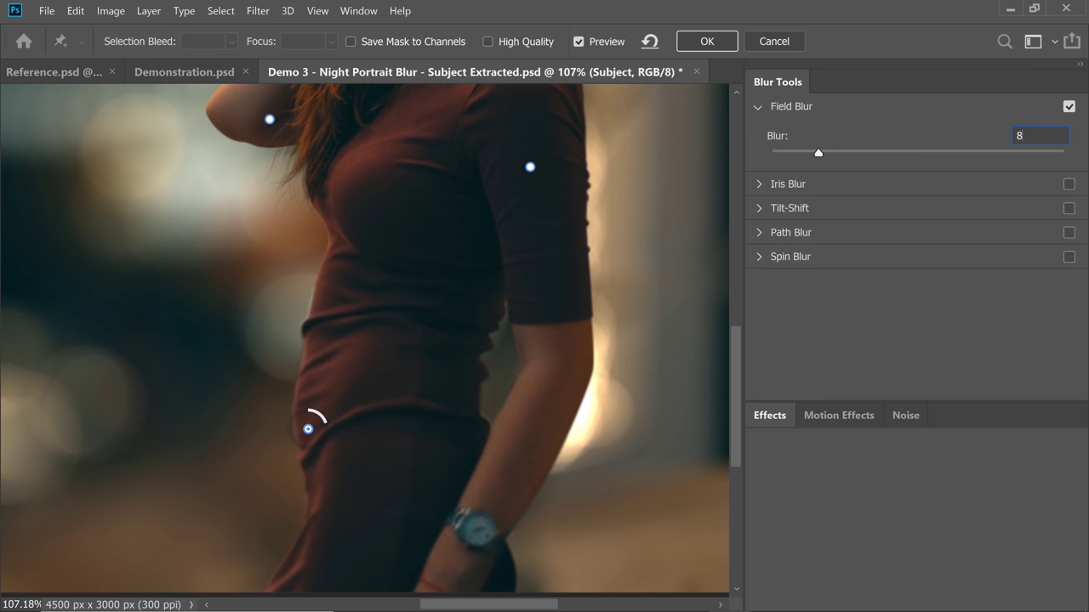
- Add a Field Blur pin on the wristwatch and set its blur to 6 px
{"action": "left_click", "coordinate": [480, 529]}
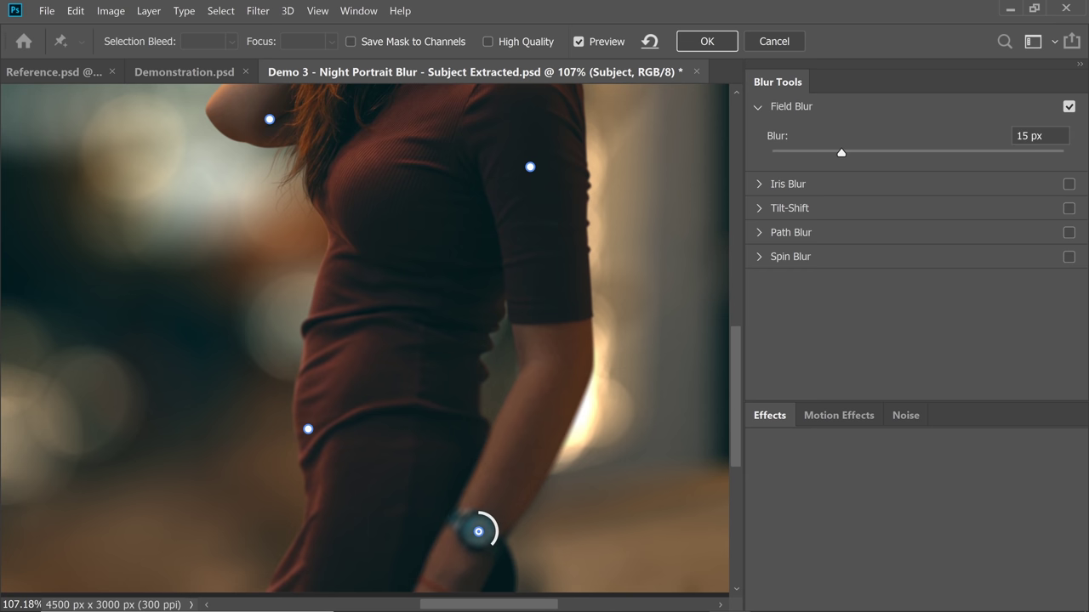
{"action": "type", "text": "6"}
{"action": "key", "text": "Return"}
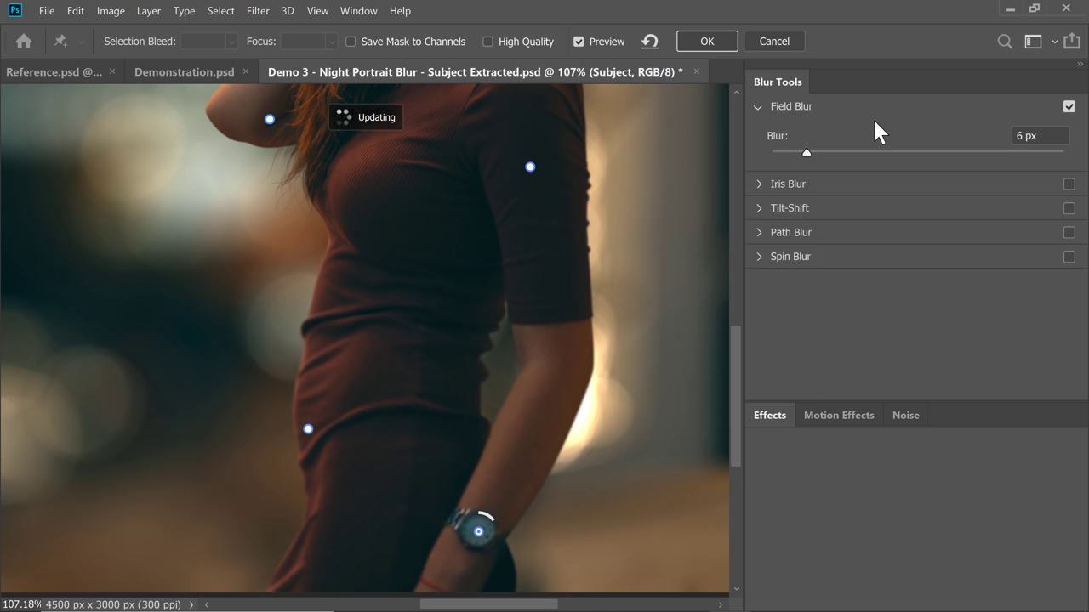
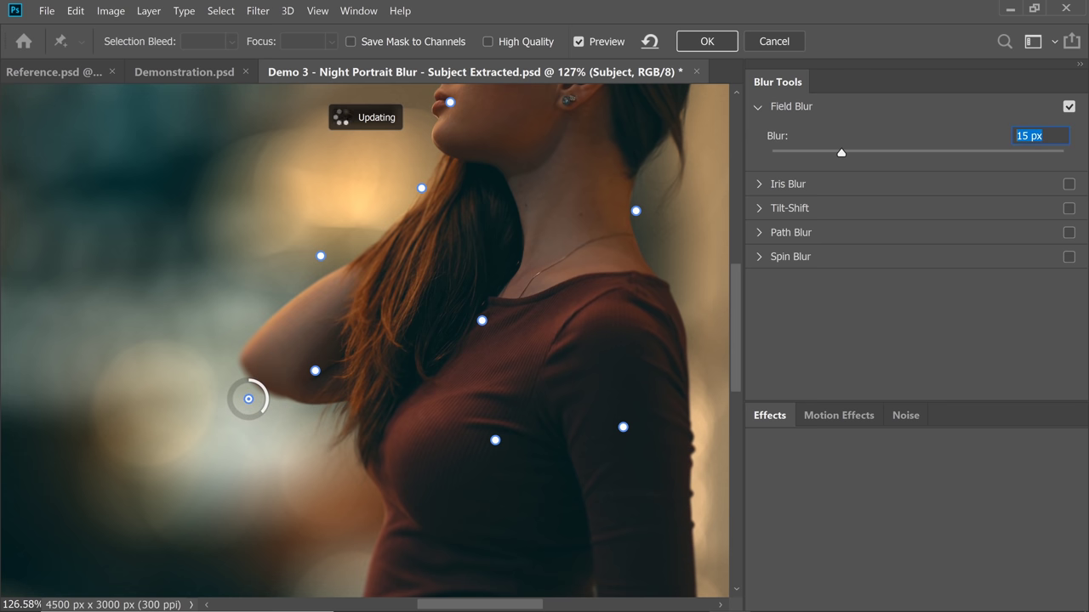
- Set the Field Blur pin beside the elbow to 12 px and add a pin just below the upper arm at 10 px
{"action": "type", "text": "12"}
{"action": "left_click", "coordinate": [312, 413]}
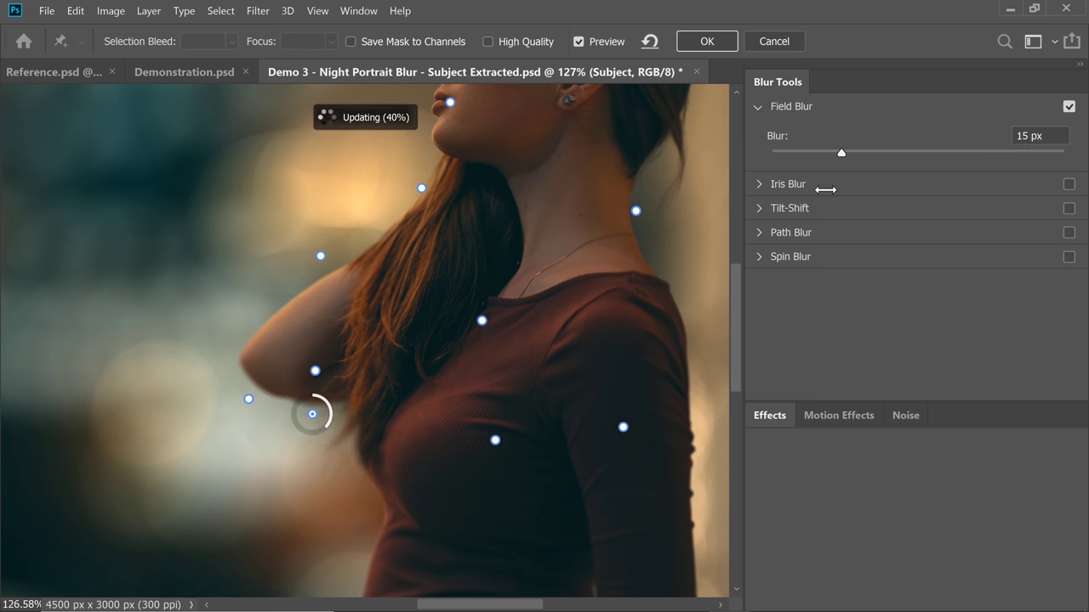
{"action": "double_click", "coordinate": [1032, 136]}
{"action": "type", "text": "12"}
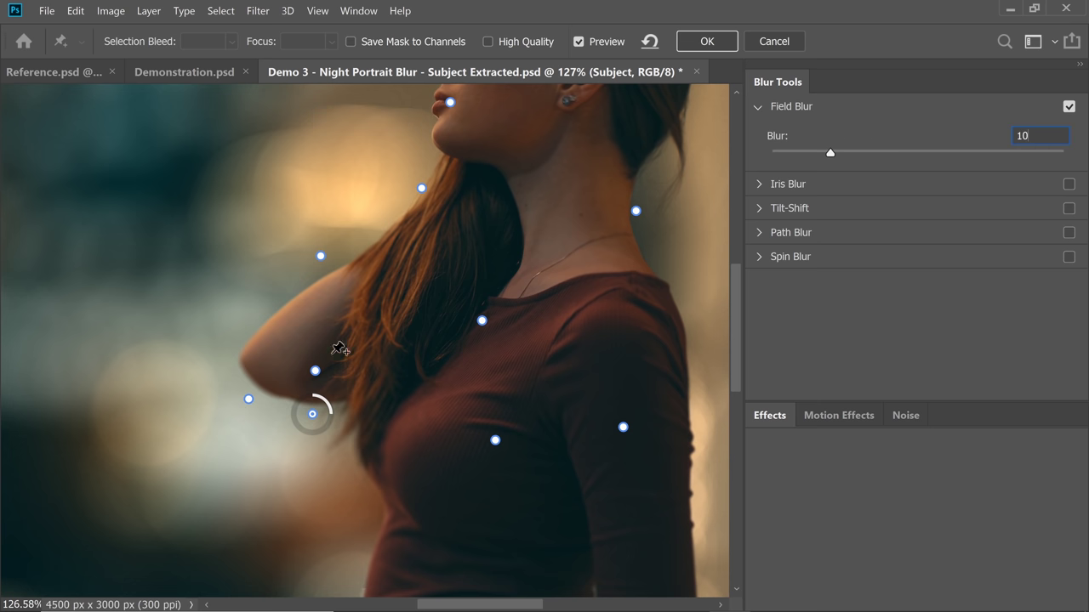
- Move the outer elbow pin farther into the background, shift the arm pin closer to the hair, and apply the Field Blur
{"action": "left_click_drag", "start_coordinate": [249, 398], "coordinate": [210, 398]}
{"action": "left_click_drag", "start_coordinate": [314, 371], "coordinate": [330, 349]}
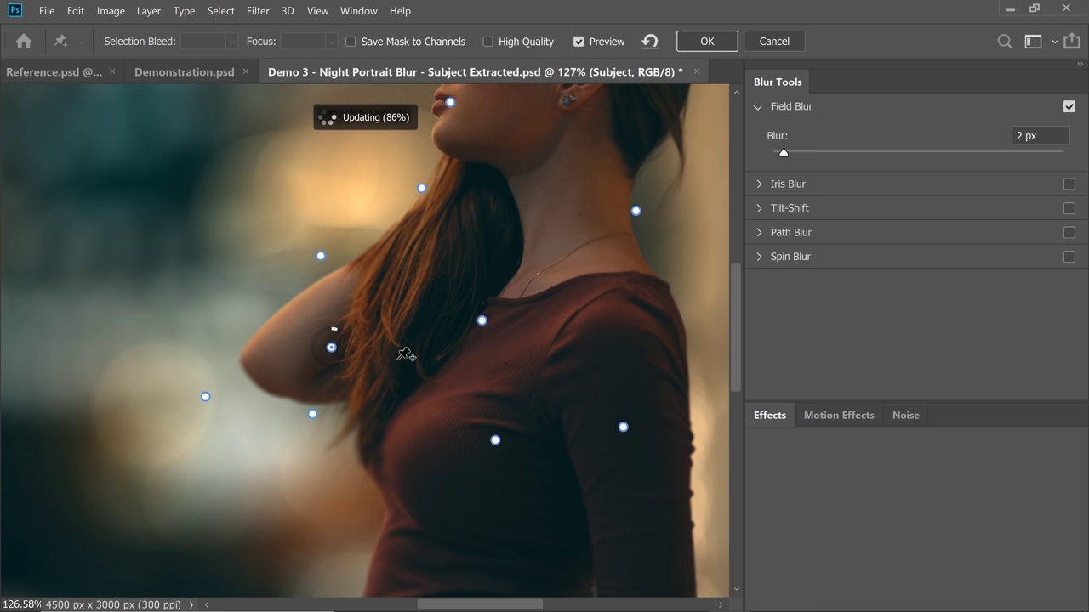
{"action": "left_click", "coordinate": [701, 43]}
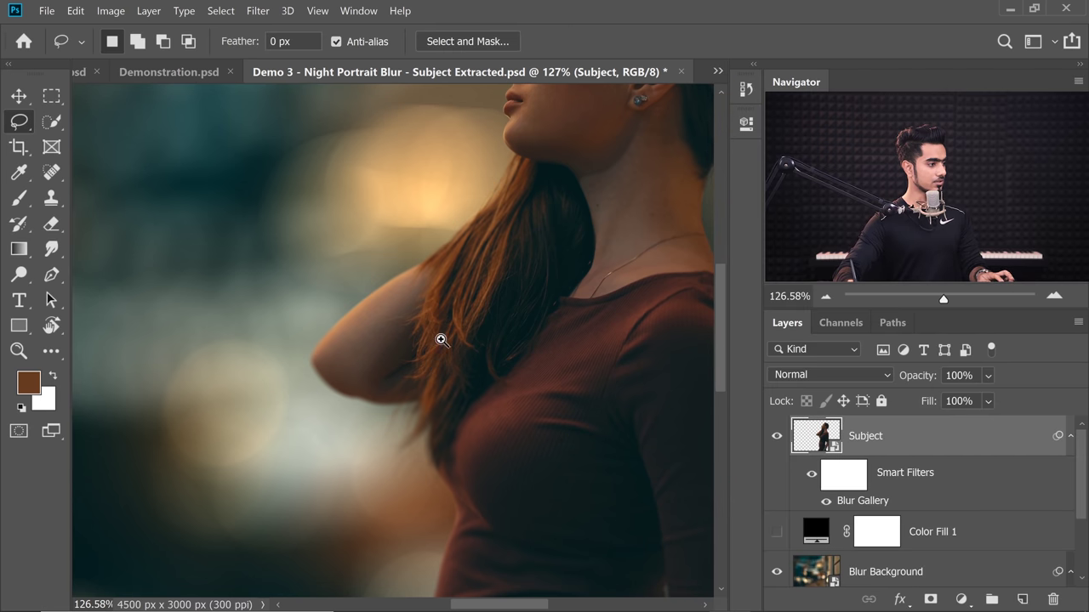
- Add a Curves adjustment layer above Subject and brighten the cheek highlight below the eye with the on-image adjustment tool
{"action": "scroll", "coordinate": [441, 341], "scroll_direction": "down", "scroll_amount": 5}
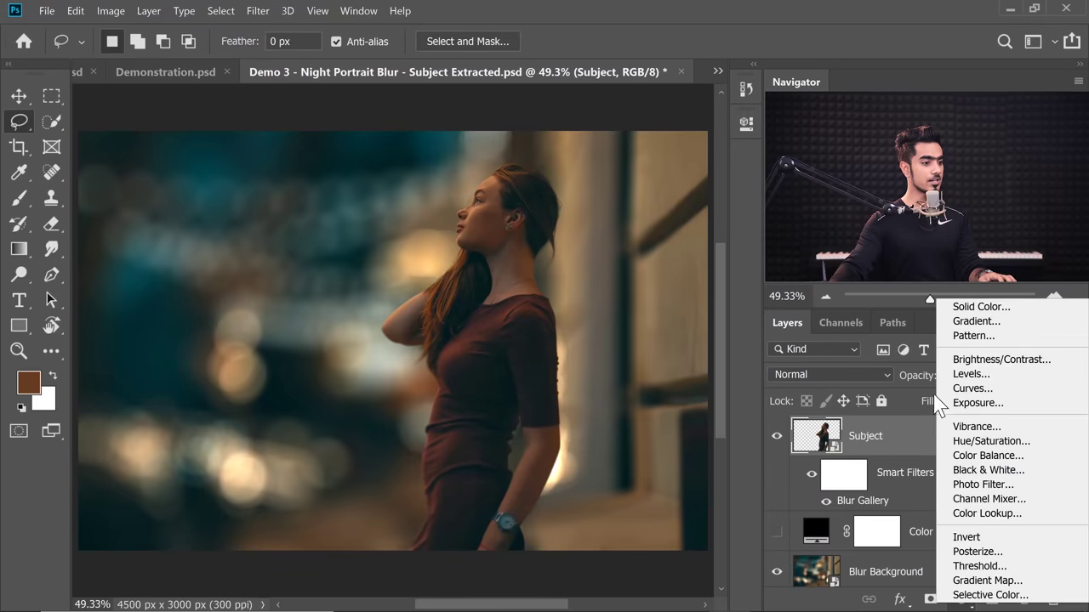
{"action": "left_click", "coordinate": [973, 388]}
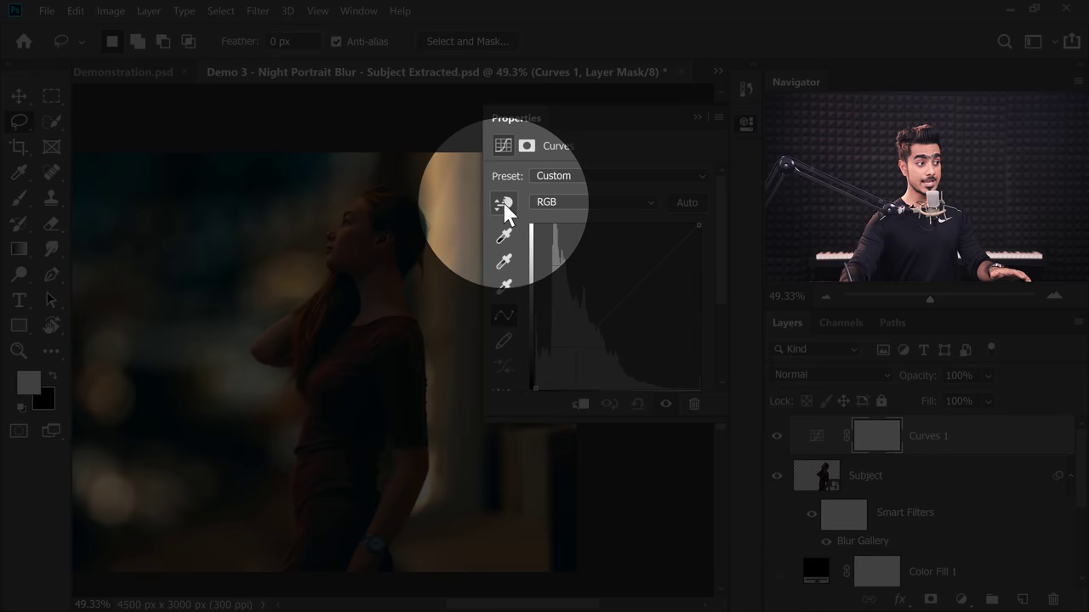
{"action": "left_click", "coordinate": [504, 205]}
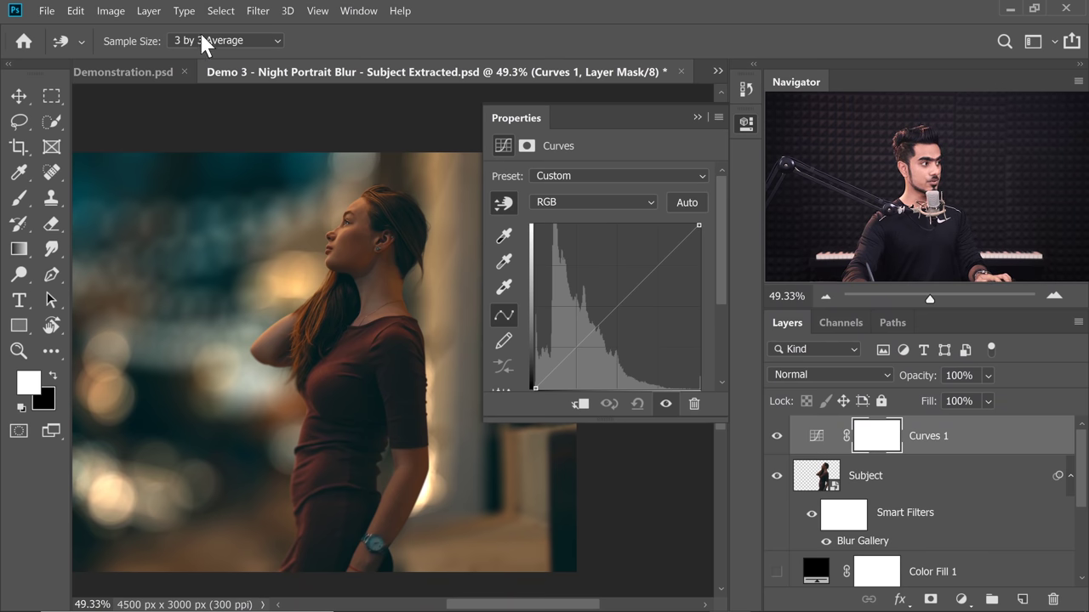
{"action": "left_click_drag", "start_coordinate": [329, 191], "coordinate": [286, 228]}
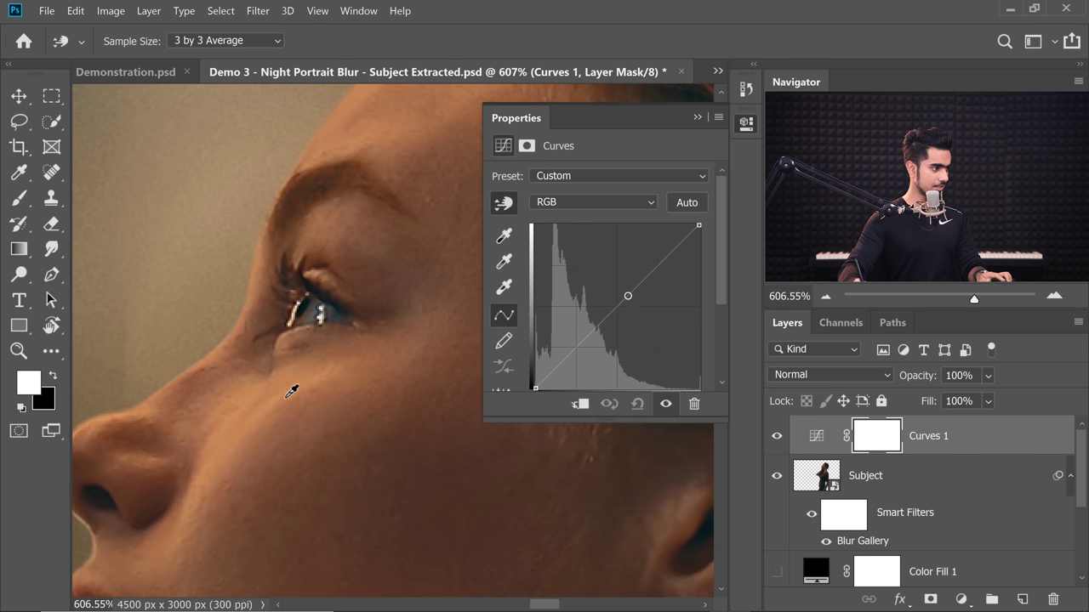
{"action": "left_click_drag", "start_coordinate": [291, 391], "coordinate": [307, 340]}
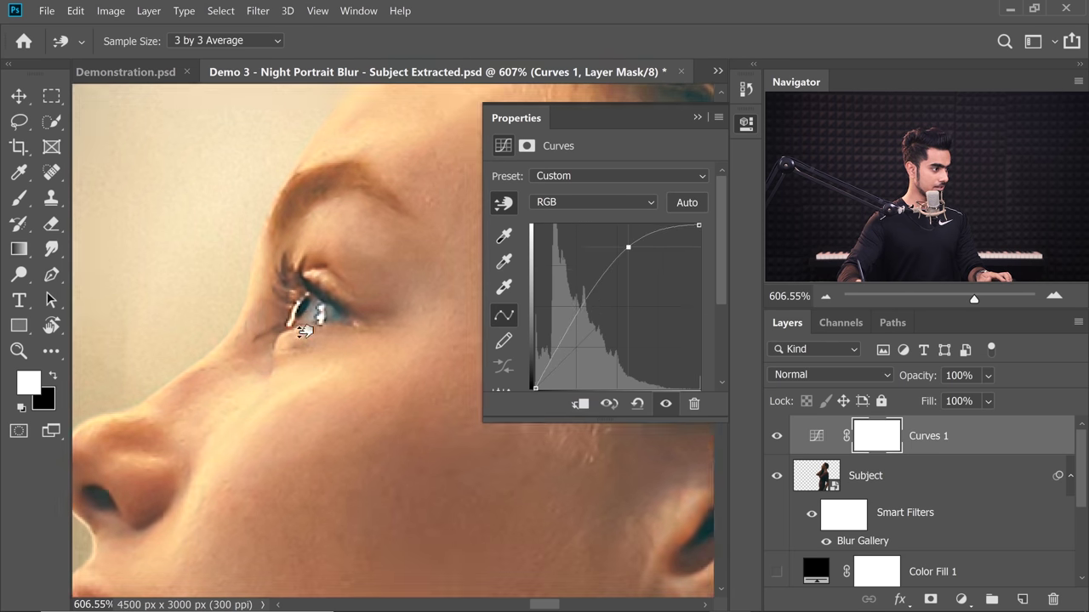
{"action": "left_click", "coordinate": [309, 360]}
- Darken the cheek's shadow tones with the on-image adjustment tool and slightly lower the highlight point on the curve
{"action": "scroll", "coordinate": [281, 371], "scroll_direction": "down", "scroll_amount": 5}
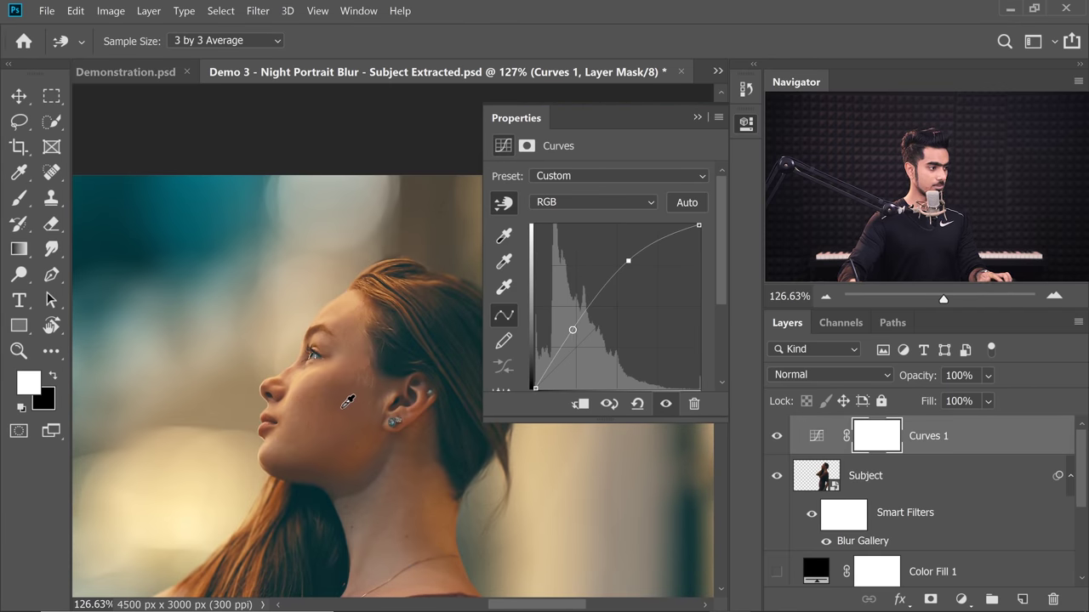
{"action": "left_click_drag", "start_coordinate": [349, 400], "coordinate": [348, 408]}
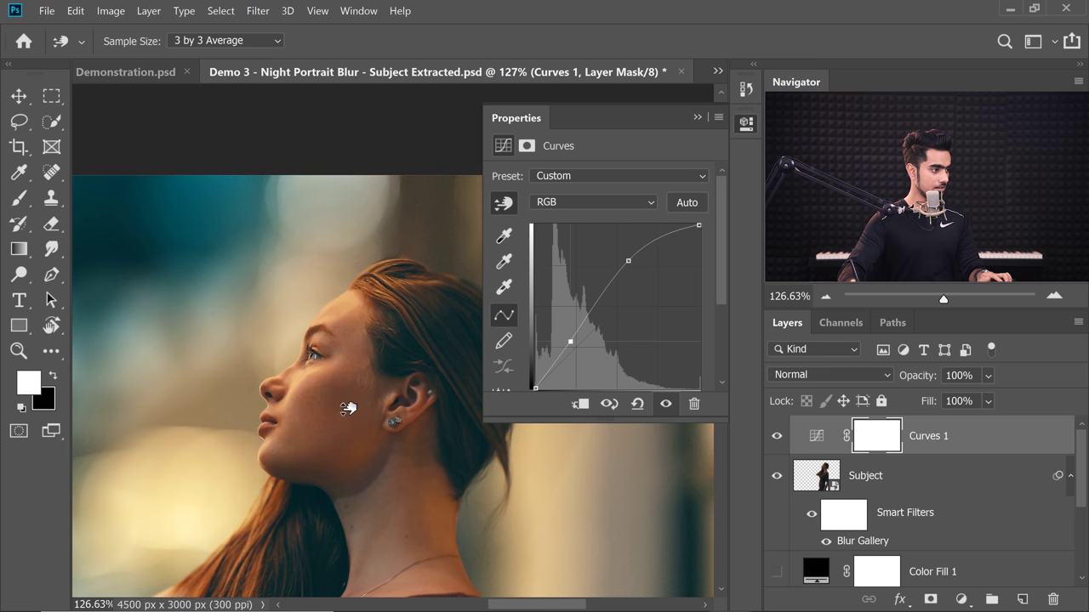
{"action": "left_click", "coordinate": [627, 263]}
- Clip the Curves 1 layer to the Subject layer and compare the woman with and without the adjustment
{"action": "scroll", "coordinate": [307, 394], "scroll_direction": "down", "scroll_amount": 4}
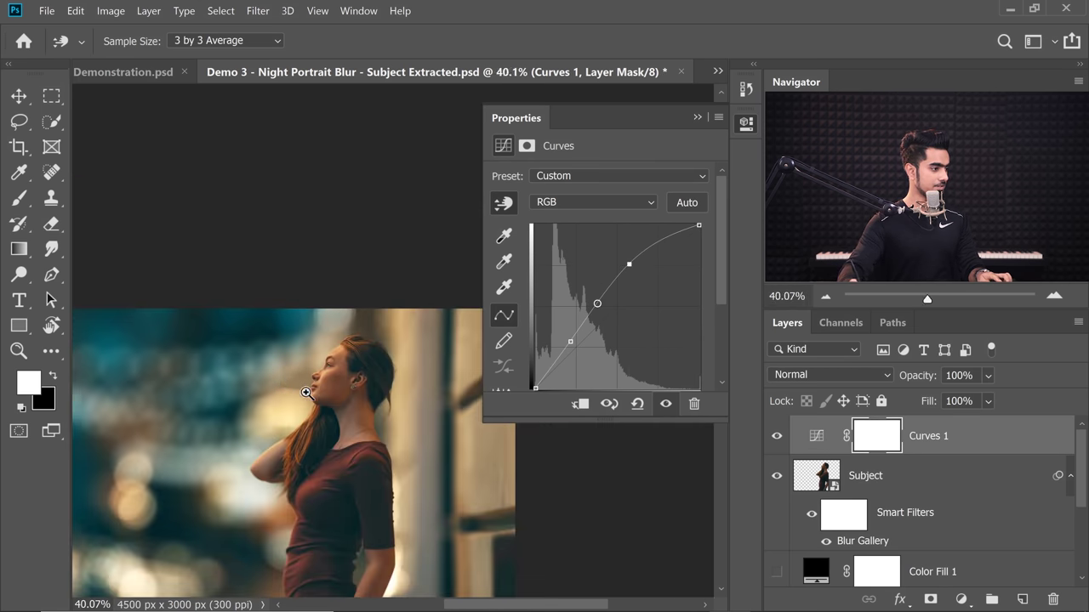
{"action": "scroll", "coordinate": [366, 383], "scroll_direction": "down", "scroll_amount": 5}
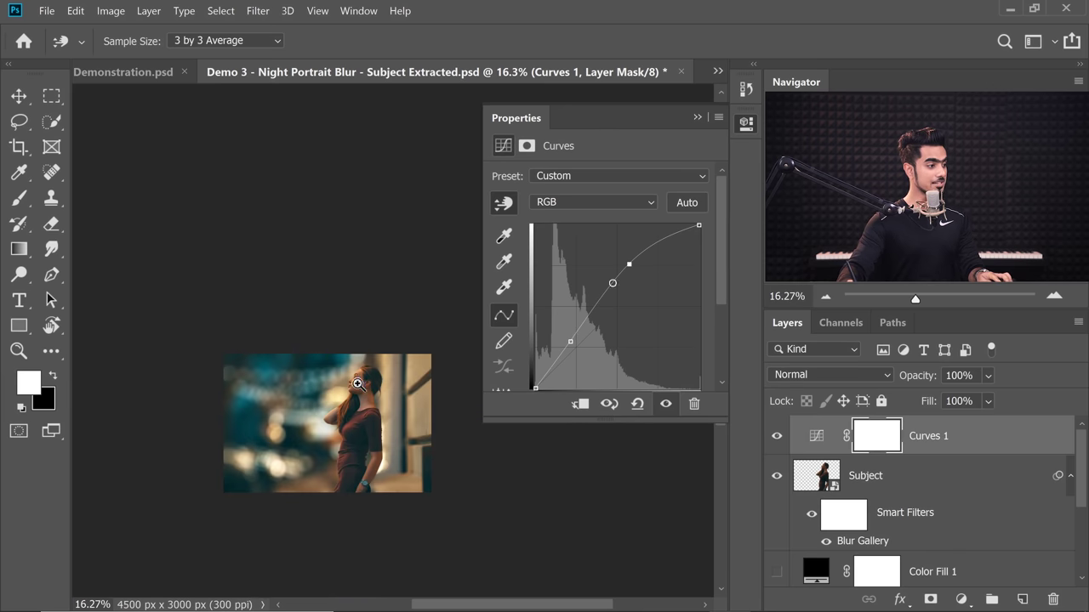
{"action": "scroll", "coordinate": [266, 278], "scroll_direction": "up", "scroll_amount": 5}
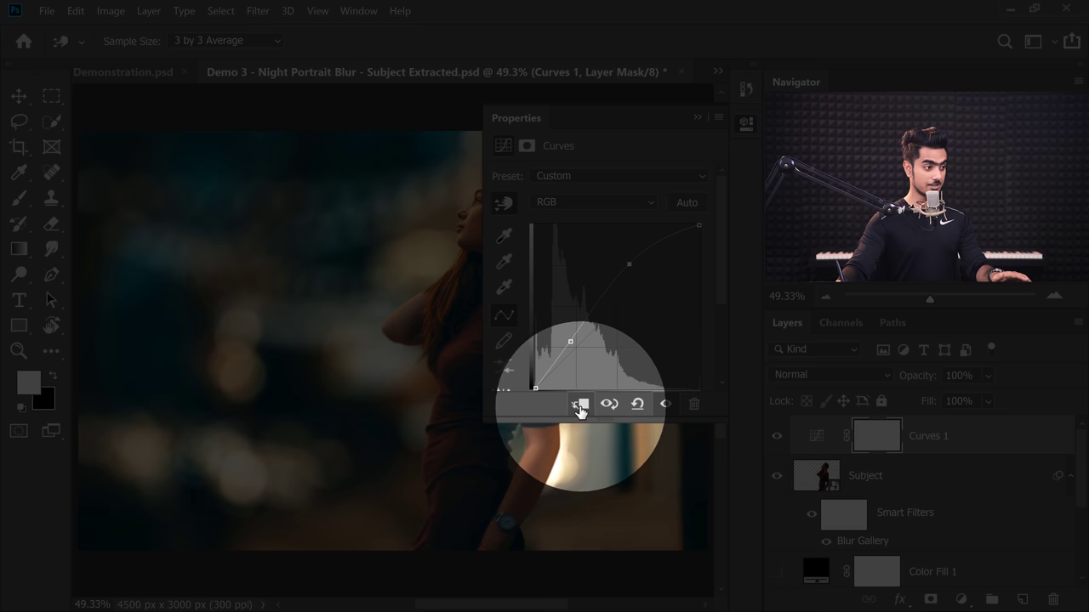
{"action": "left_click", "coordinate": [581, 406]}
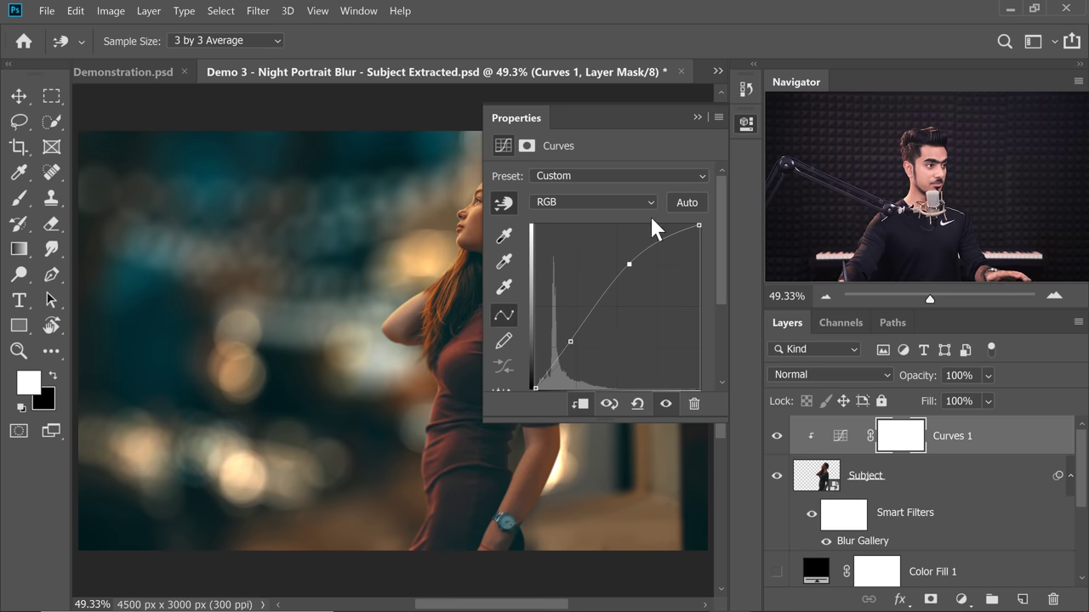
{"action": "left_click", "coordinate": [697, 118]}
{"action": "left_click", "coordinate": [778, 436]}
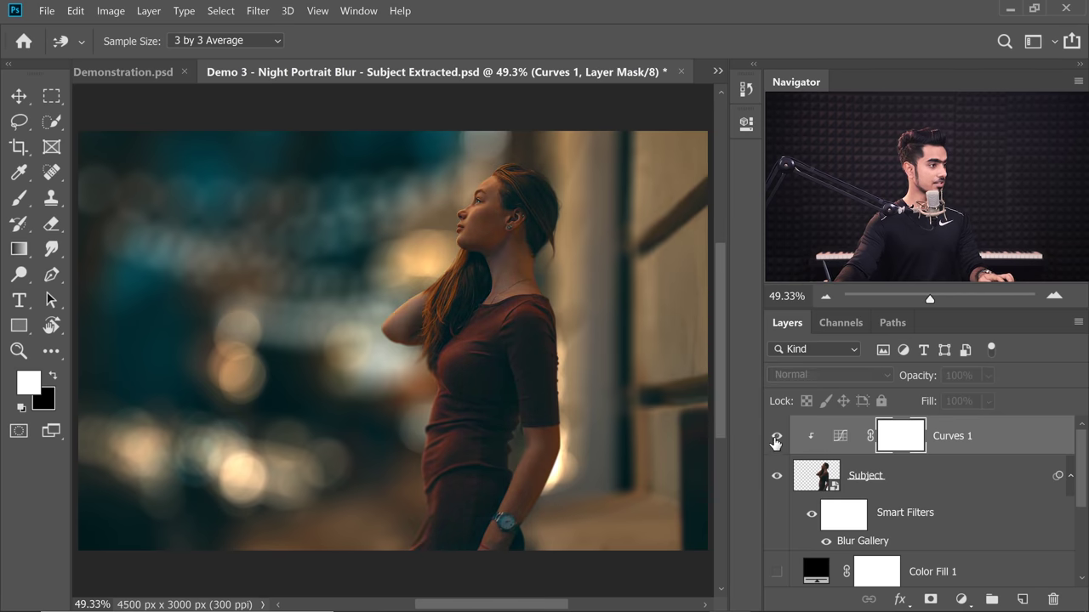
{"action": "left_click", "coordinate": [778, 435]}
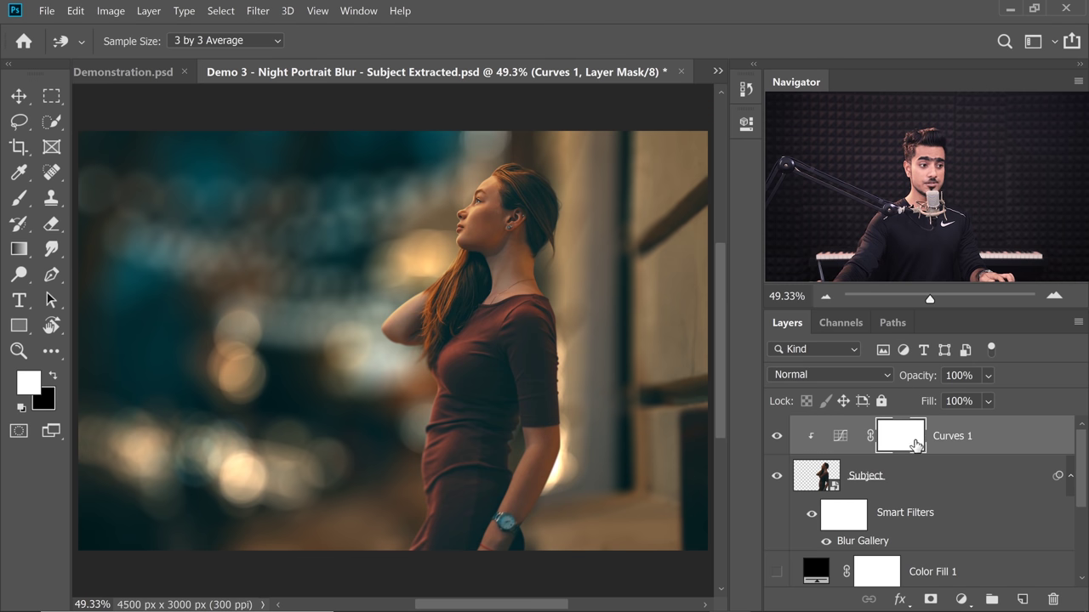
- Fill the Curves 1 mask with a linear gradient, white from the woman's head fading to black at her lower body
{"action": "left_click", "coordinate": [21, 255]}
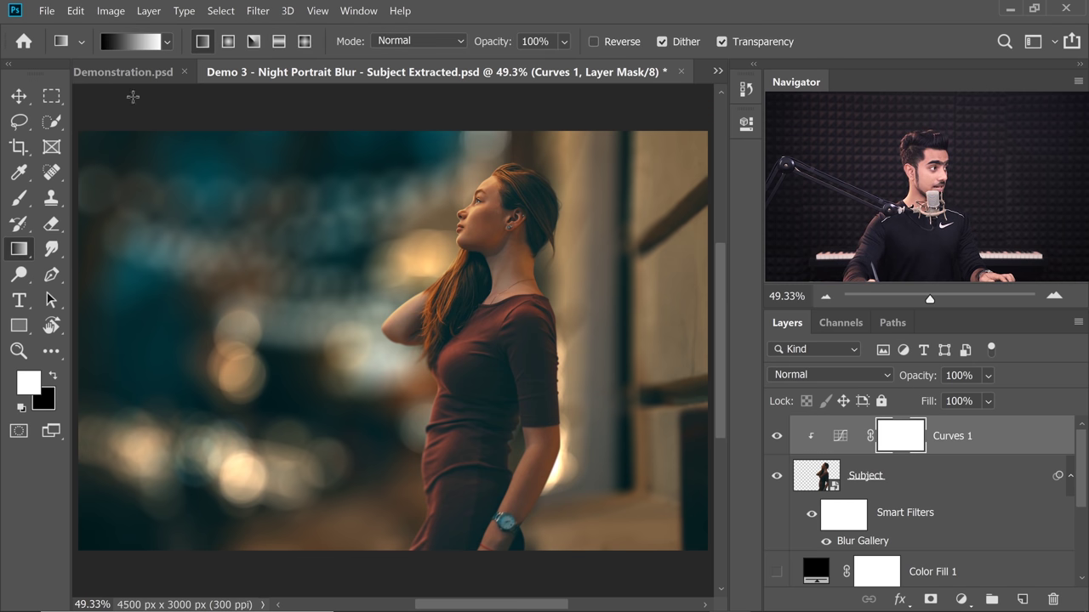
{"action": "left_click_drag", "start_coordinate": [493, 300], "coordinate": [503, 503]}
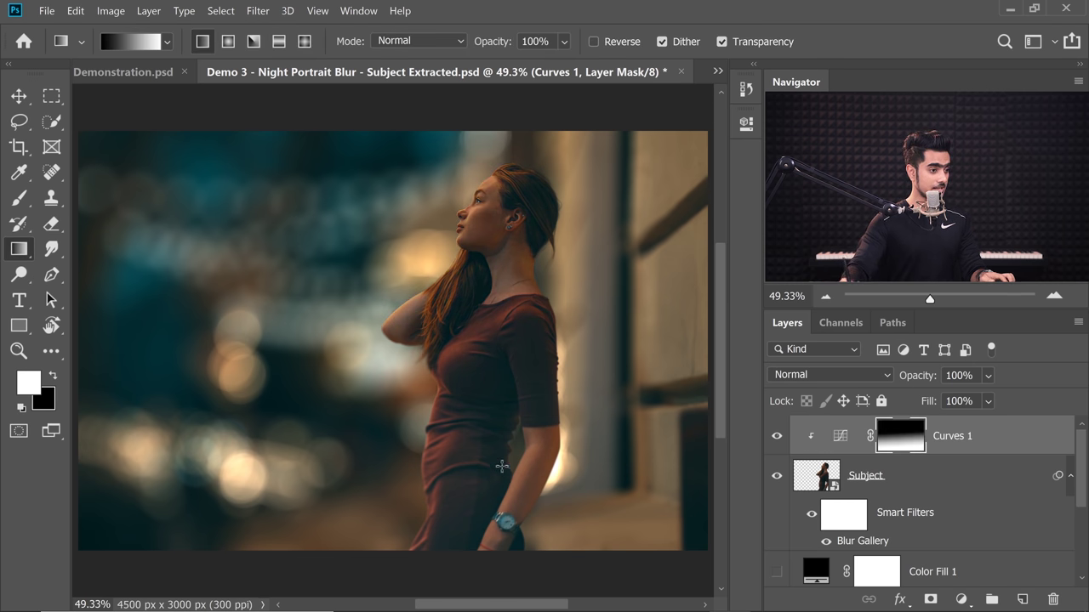
{"action": "left_click_drag", "start_coordinate": [513, 408], "coordinate": [532, 437]}
{"action": "left_click_drag", "start_coordinate": [506, 523], "coordinate": [532, 205]}
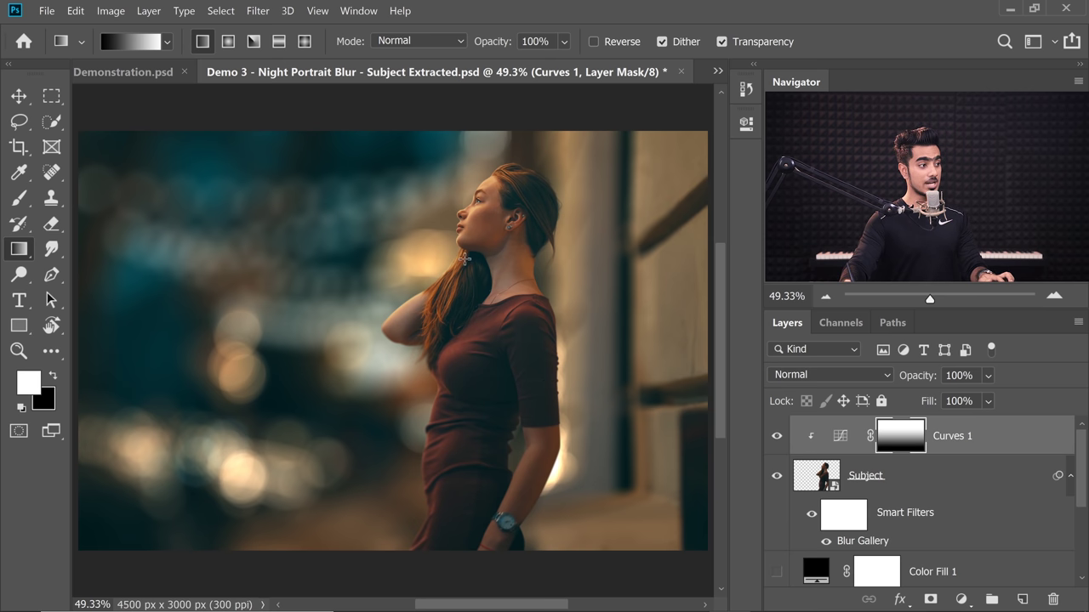
- Add a second Curves adjustment layer above Curves 1 and clip it to the Subject layer
{"action": "left_click", "coordinate": [961, 599]}
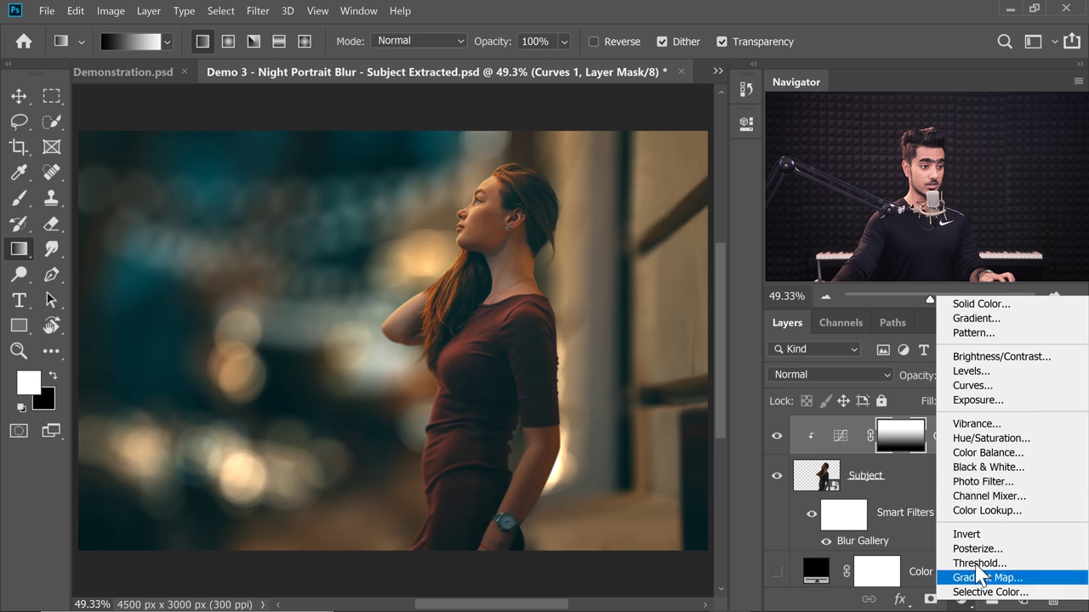
{"action": "left_click", "coordinate": [971, 385]}
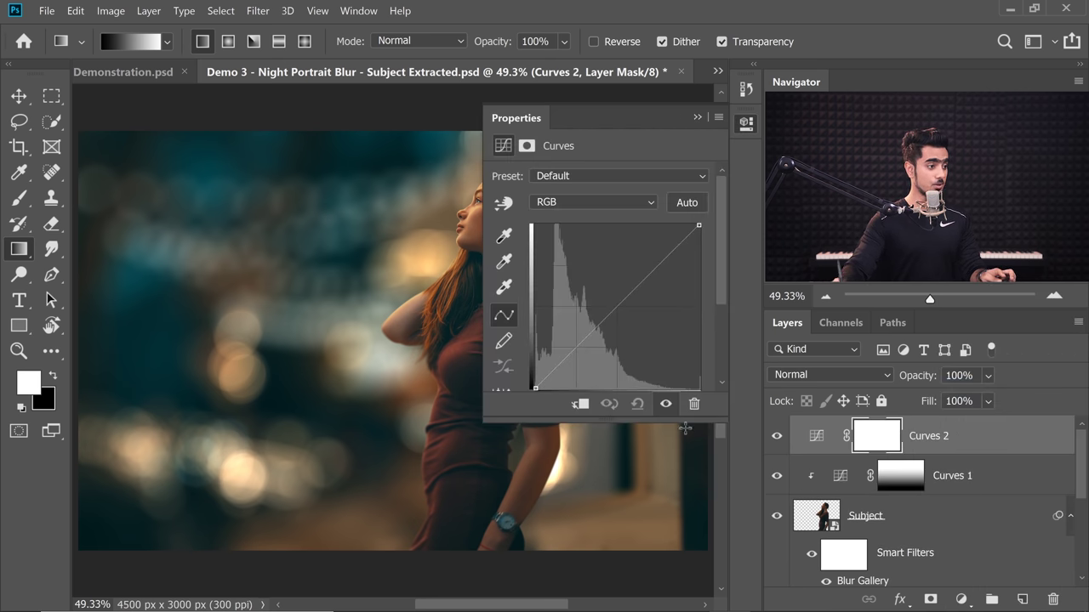
{"action": "left_click", "coordinate": [582, 410]}
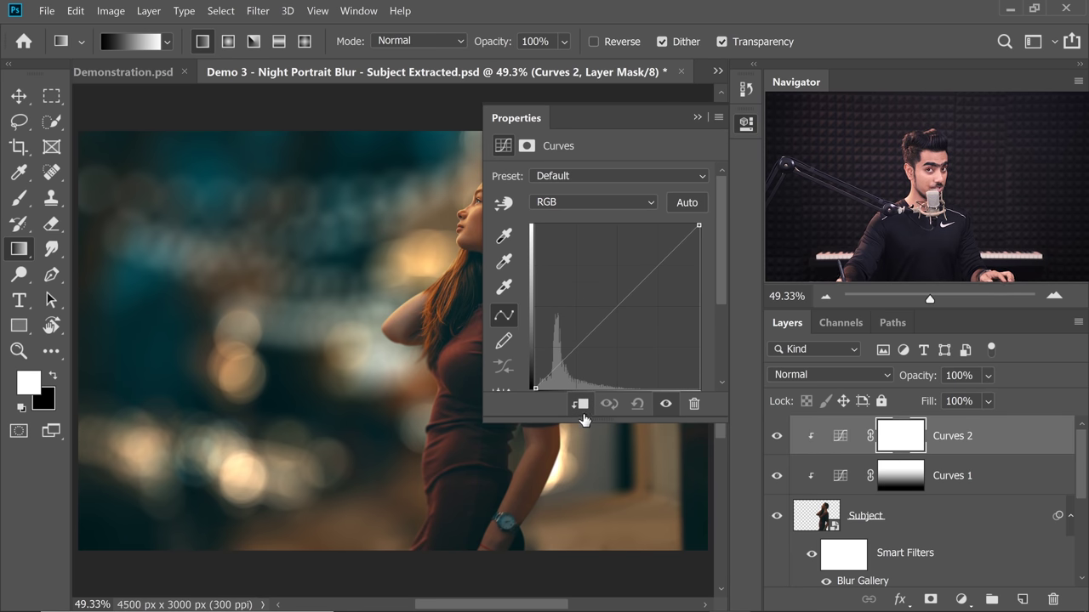
- Pull the white point of Curves 2 in to an input of about 201 and slightly adjust the curve's midtones
{"action": "left_click_drag", "start_coordinate": [330, 342], "coordinate": [672, 490]}
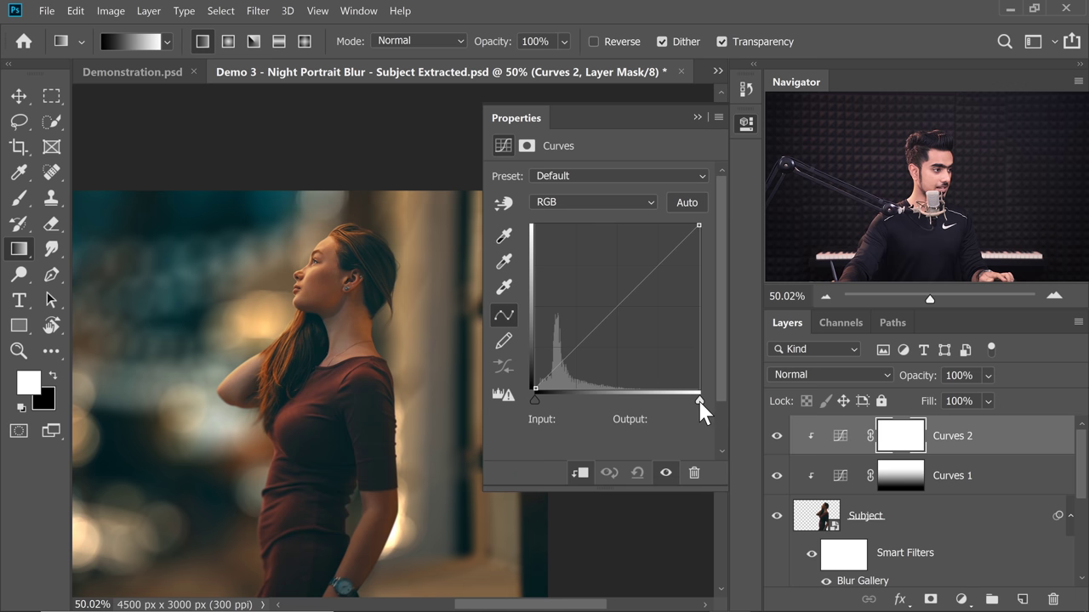
{"action": "left_click_drag", "start_coordinate": [699, 402], "coordinate": [667, 405]}
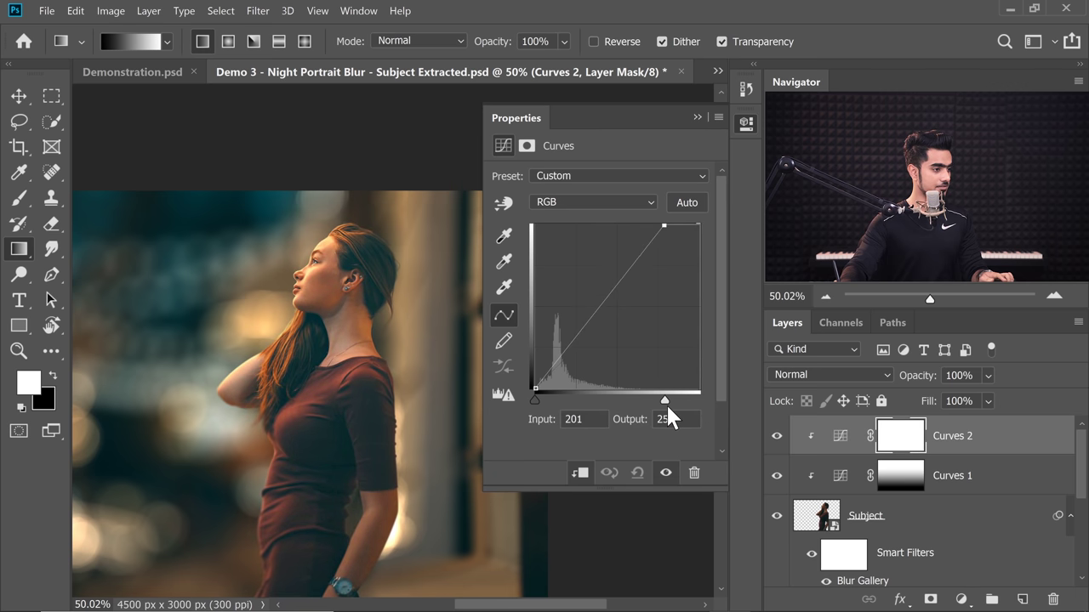
{"action": "left_click_drag", "start_coordinate": [591, 319], "coordinate": [591, 323]}
{"action": "left_click", "coordinate": [696, 118]}
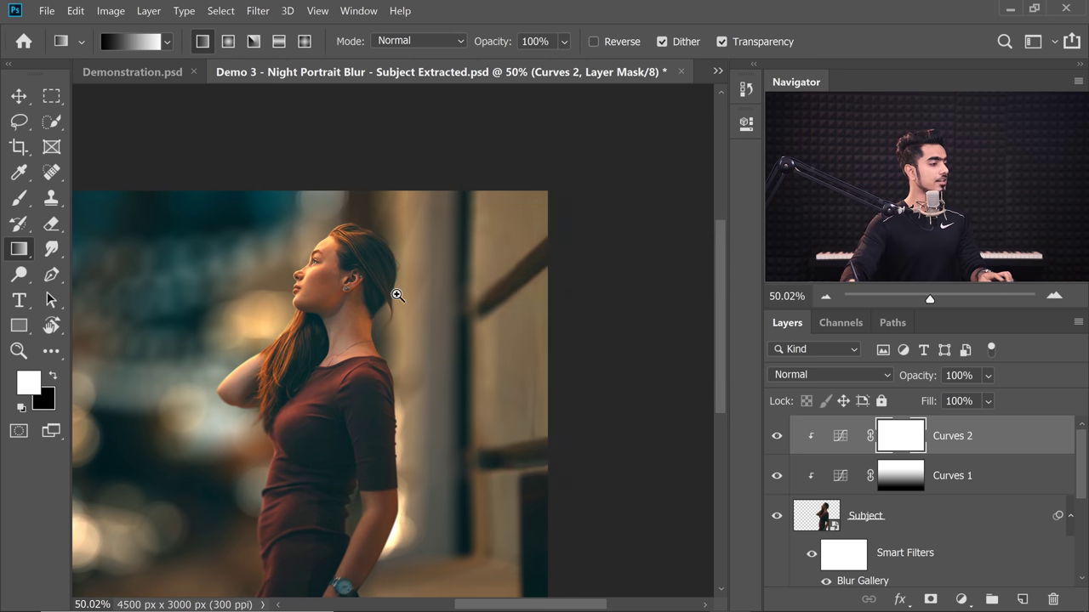
- Invert the Curves 2 mask to black and enlarge the Brush tool to about 1089 px
{"action": "scroll", "coordinate": [655, 349], "scroll_direction": "down", "scroll_amount": 2}
{"action": "key", "text": "ctrl+i"}
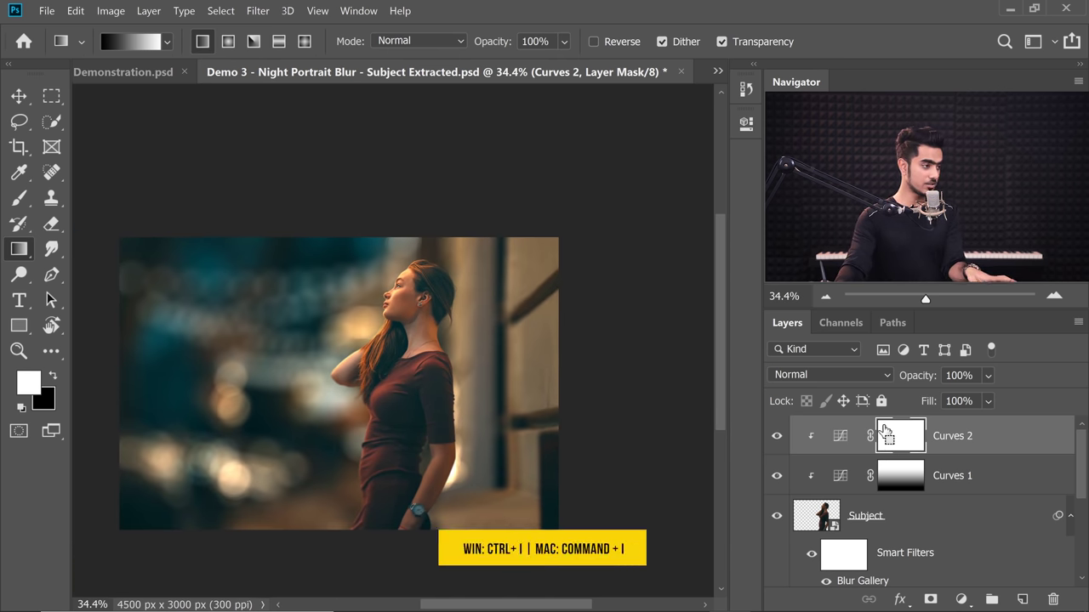
{"action": "left_click", "coordinate": [19, 197]}
{"action": "left_click_drag", "start_coordinate": [401, 289], "coordinate": [544, 311]}
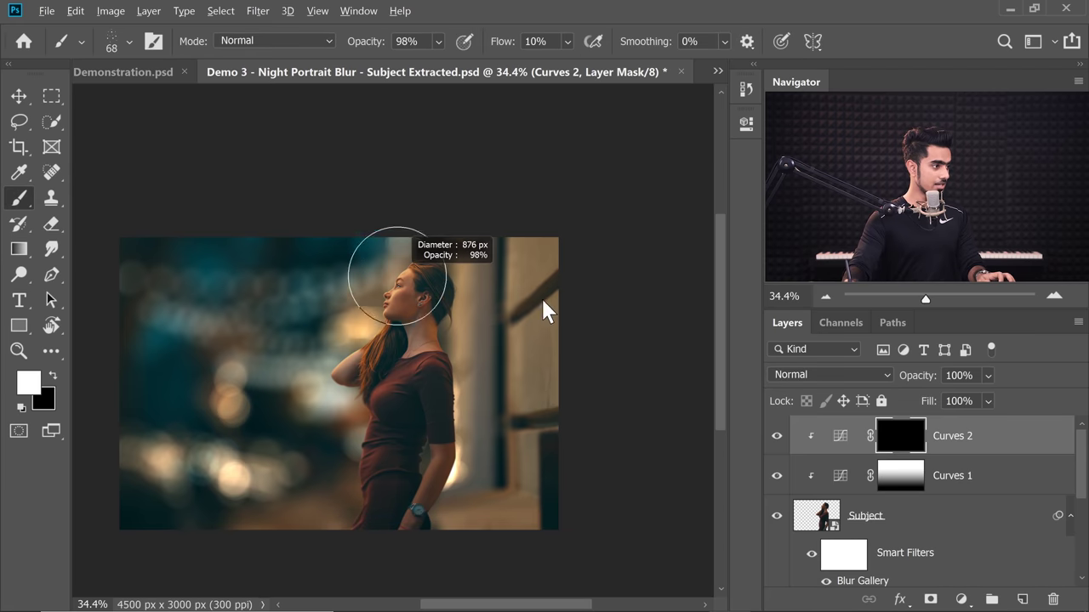
{"action": "left_click_drag", "start_coordinate": [389, 307], "coordinate": [400, 307]}
- Choose the Soft Round brush with 0% hardness and set its flow and opacity to 100%
{"action": "left_click", "coordinate": [120, 60]}
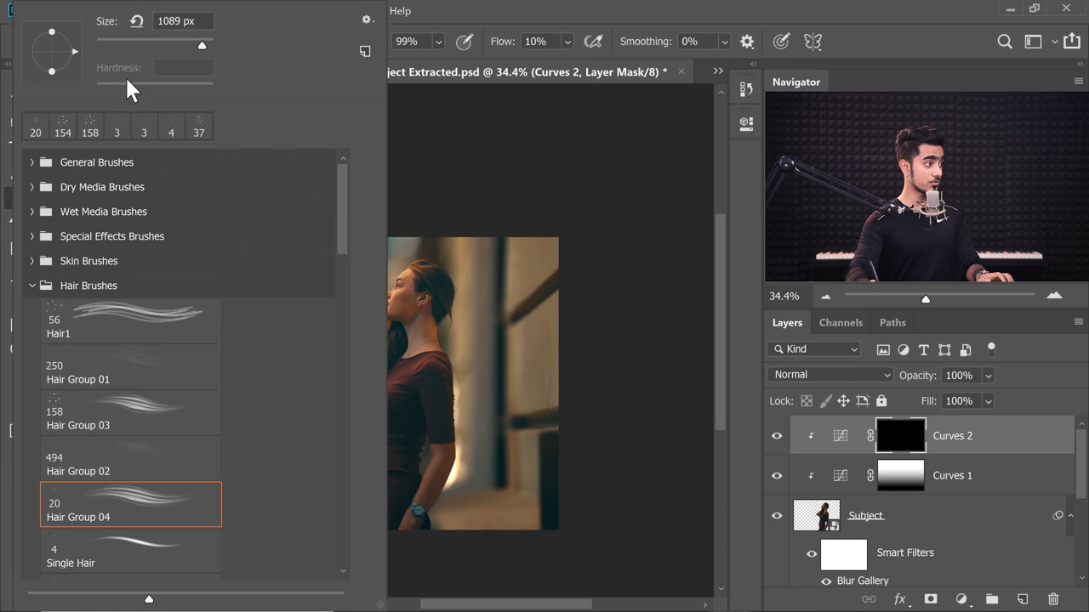
{"action": "left_click", "coordinate": [34, 173]}
{"action": "left_click", "coordinate": [139, 209]}
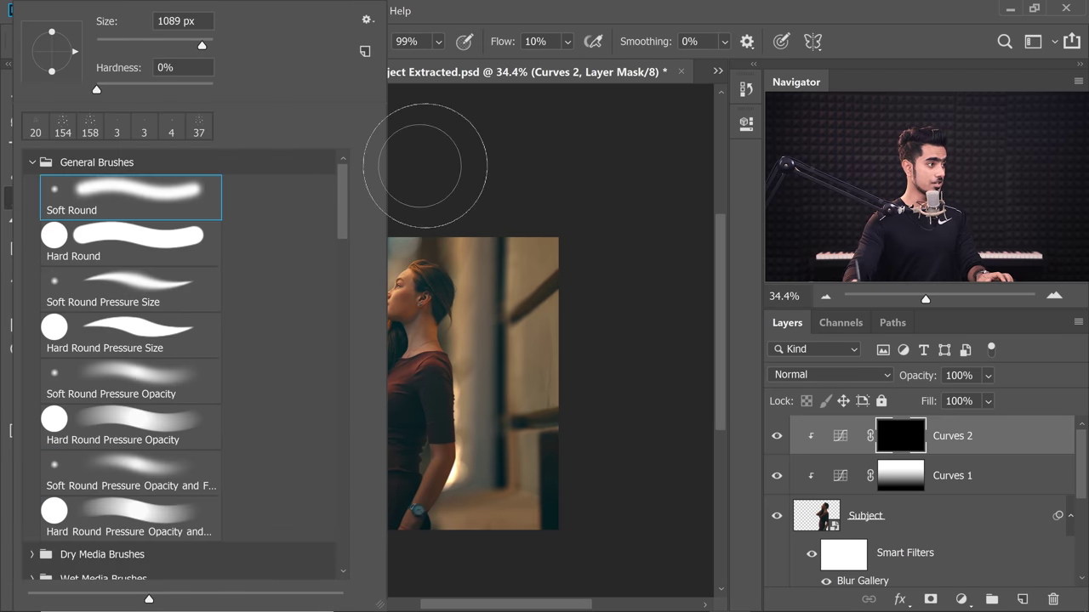
{"action": "left_click", "coordinate": [503, 141]}
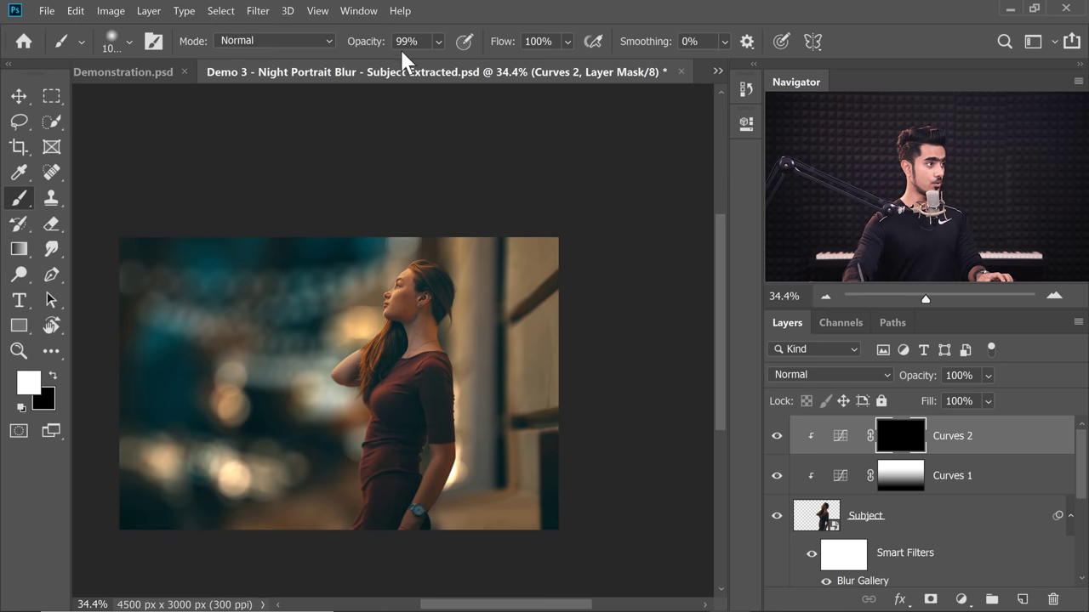
- Enlarge the soft brush further and paint white on the Curves 2 mask around the woman's face to reveal the brightening
{"action": "scroll", "coordinate": [408, 309], "scroll_direction": "up", "scroll_amount": 6}
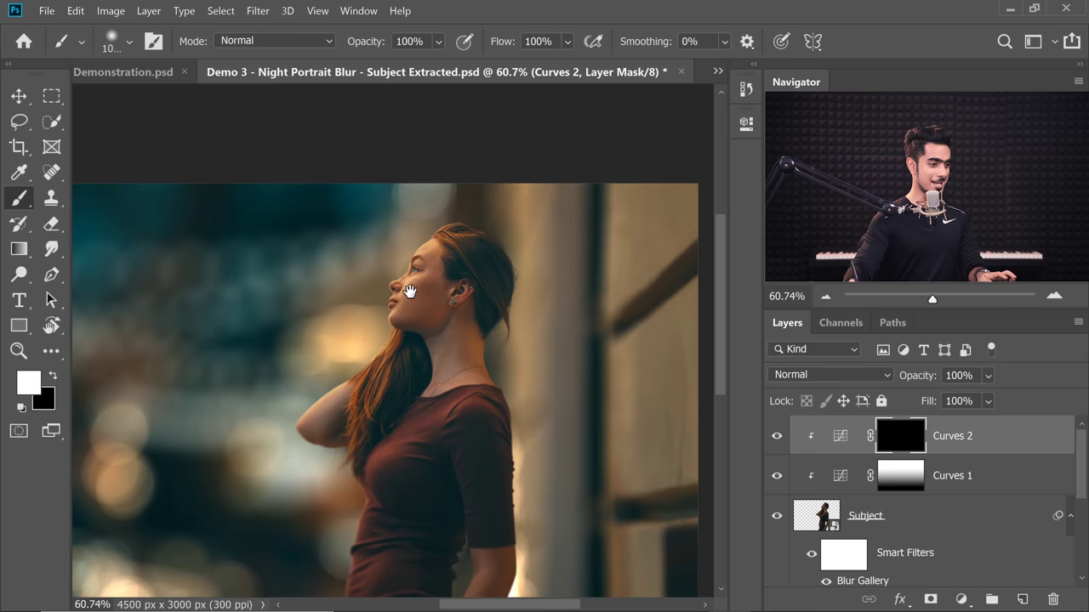
{"action": "left_click_drag", "start_coordinate": [391, 290], "coordinate": [417, 336]}
{"action": "right_click", "coordinate": [389, 267], "text": "alt"}
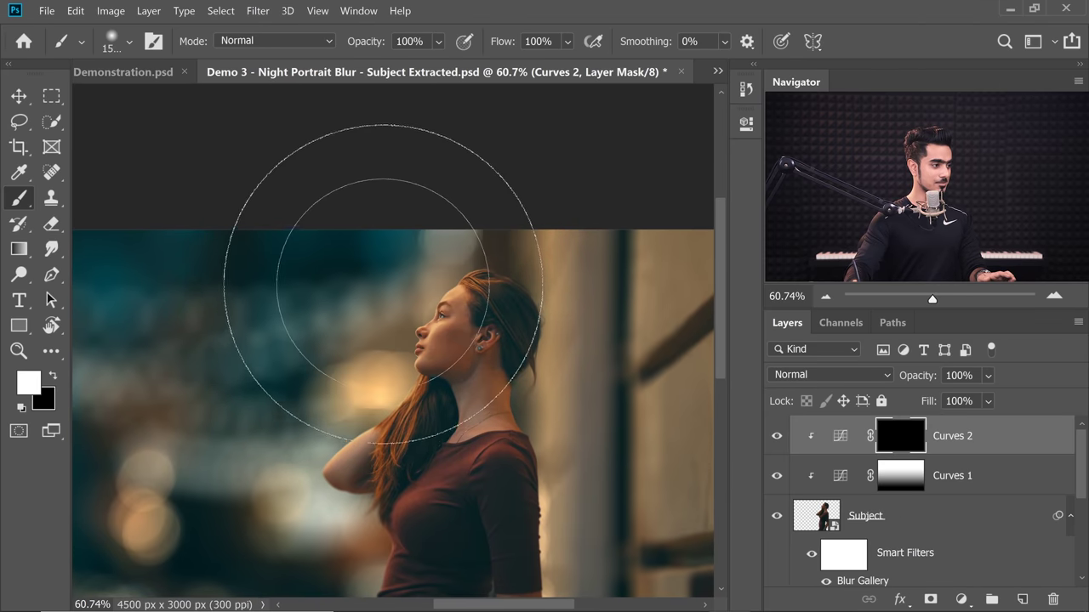
{"action": "left_click_drag", "start_coordinate": [396, 267], "coordinate": [397, 290]}
{"action": "right_click", "coordinate": [341, 316], "text": "alt"}
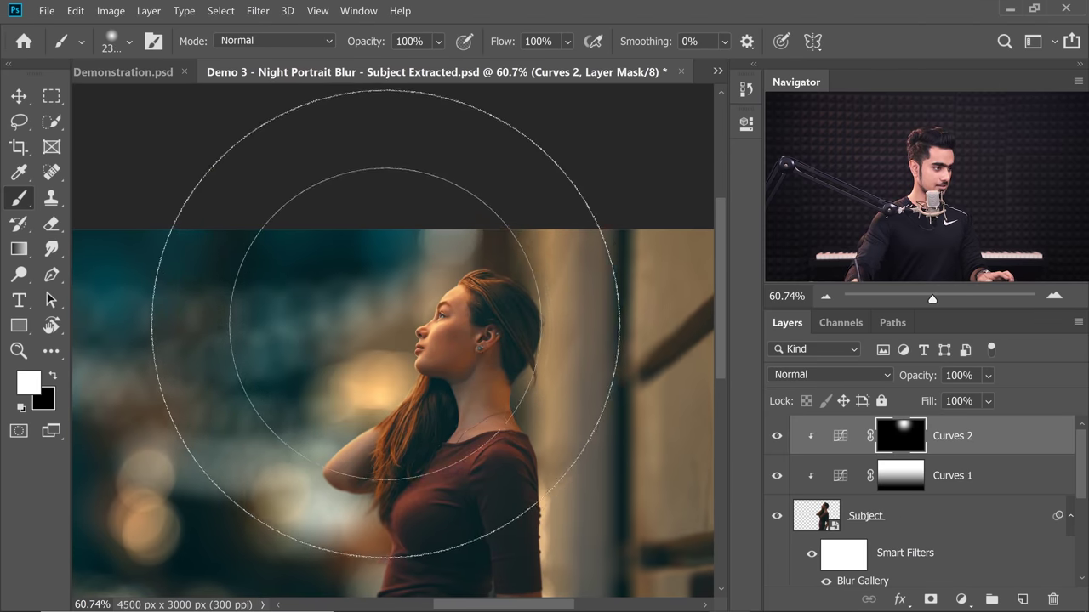
- Paint more white over the woman's face and upper body on the Curves 2 mask and set the layer's opacity to 60%
{"action": "mouse_move", "coordinate": [403, 334]}
{"action": "left_mouse_down"}
{"action": "mouse_move", "coordinate": [394, 308]}
{"action": "mouse_move", "coordinate": [403, 336]}
{"action": "left_mouse_up"}
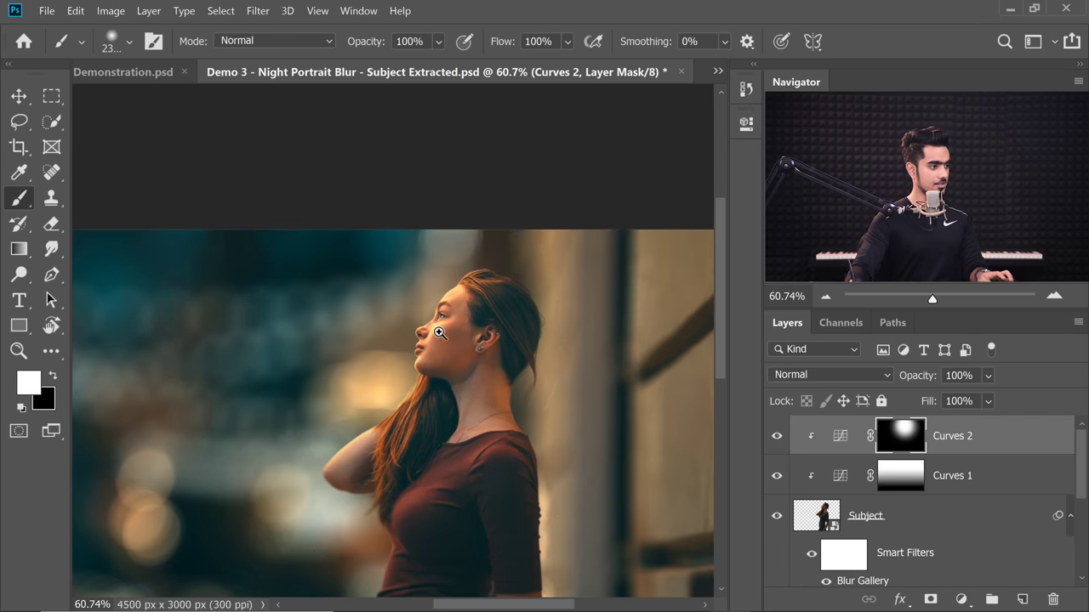
{"action": "scroll", "coordinate": [444, 340], "scroll_direction": "down", "scroll_amount": 5}
{"action": "scroll", "coordinate": [588, 243], "scroll_direction": "up", "scroll_amount": 3}
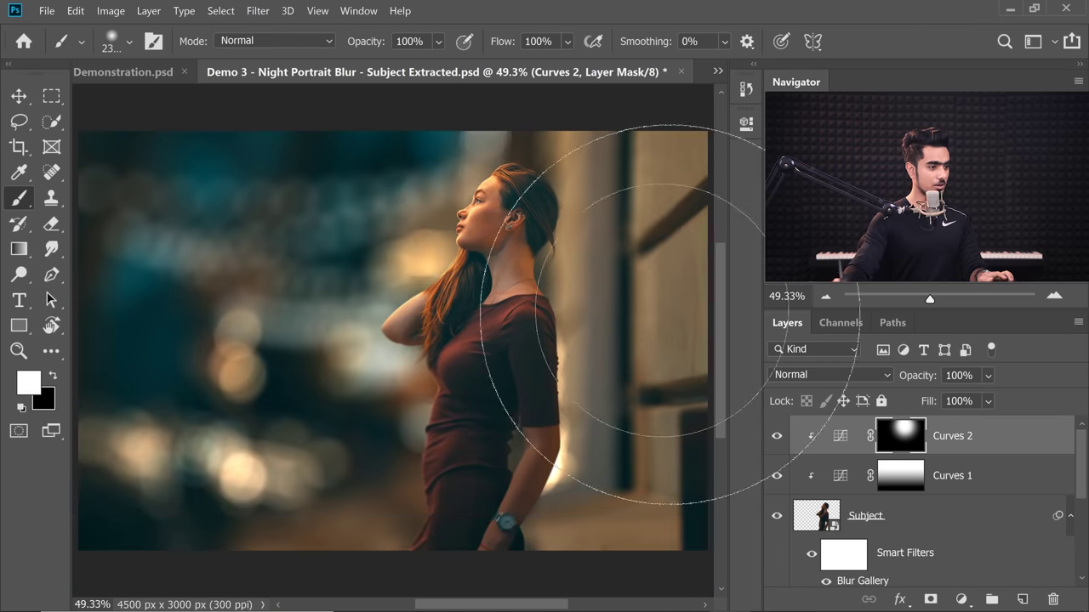
{"action": "left_click_drag", "start_coordinate": [914, 378], "coordinate": [719, 383]}
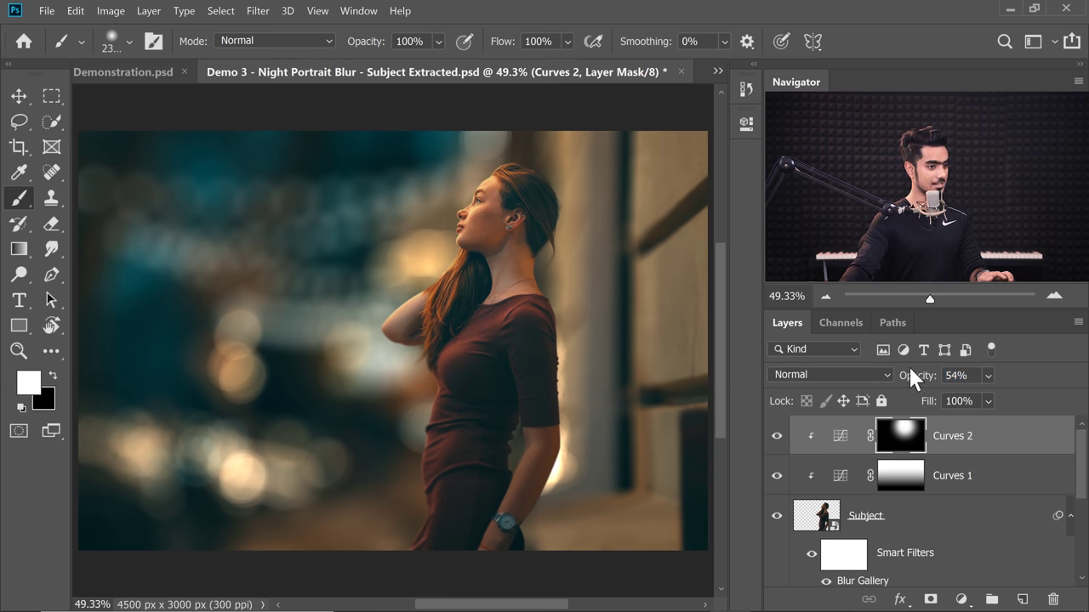
{"action": "left_click_drag", "start_coordinate": [823, 356], "coordinate": [830, 355]}
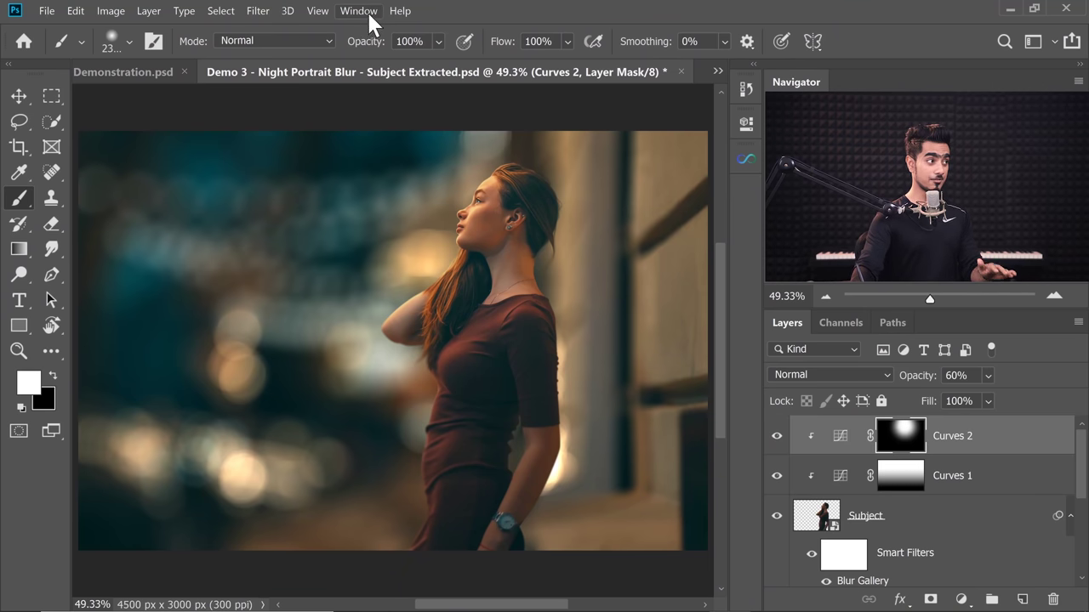
- Open the AI Visualizer extension and move it higher so that its image grid fits in view
{"action": "left_click", "coordinate": [366, 12]}
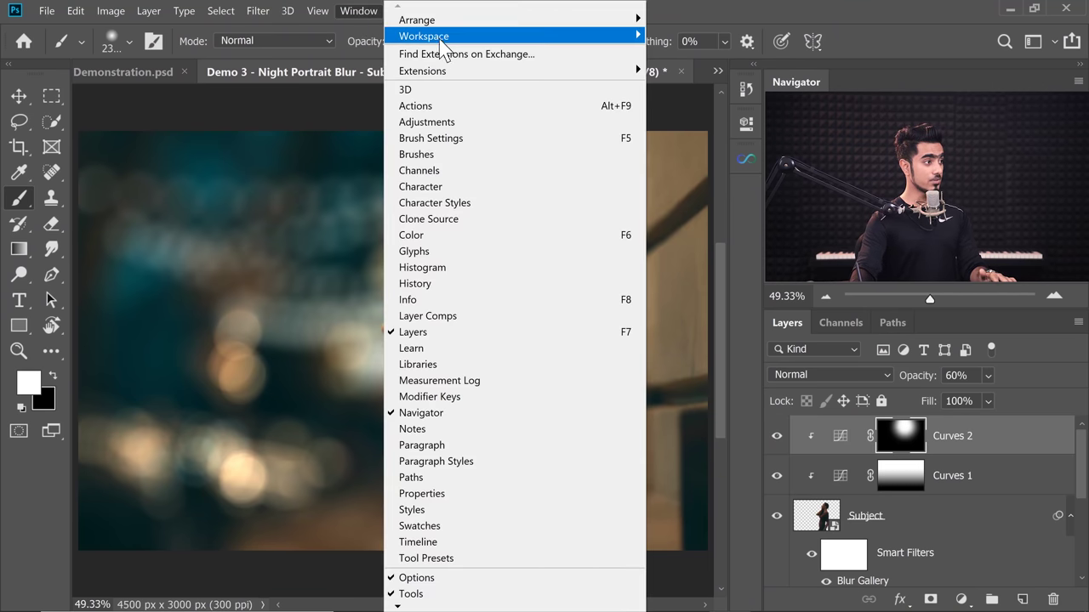
{"action": "mouse_move", "coordinate": [538, 83]}
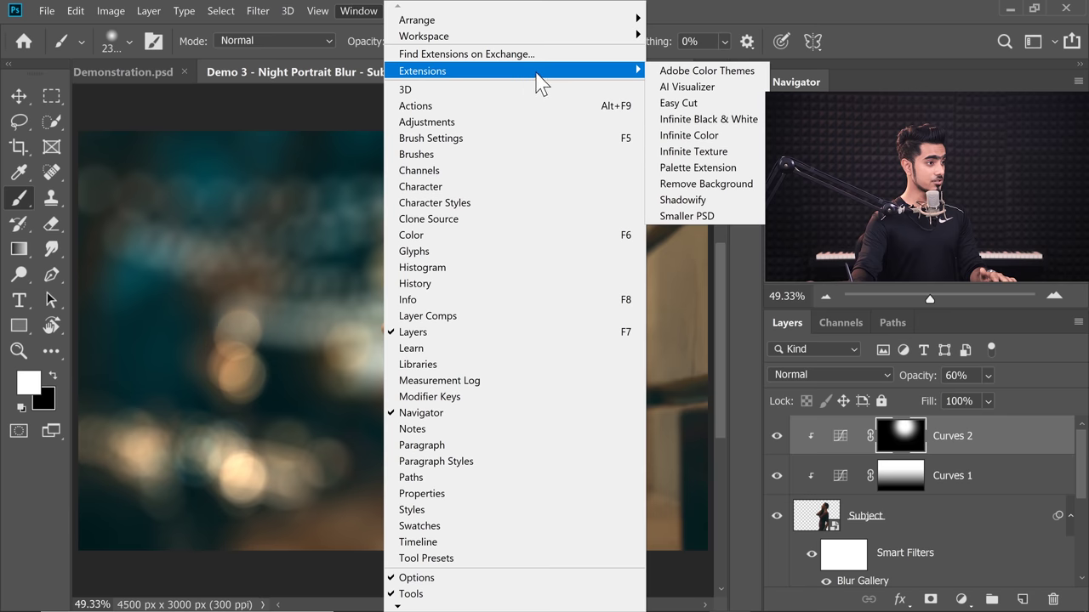
{"action": "left_click", "coordinate": [689, 87]}
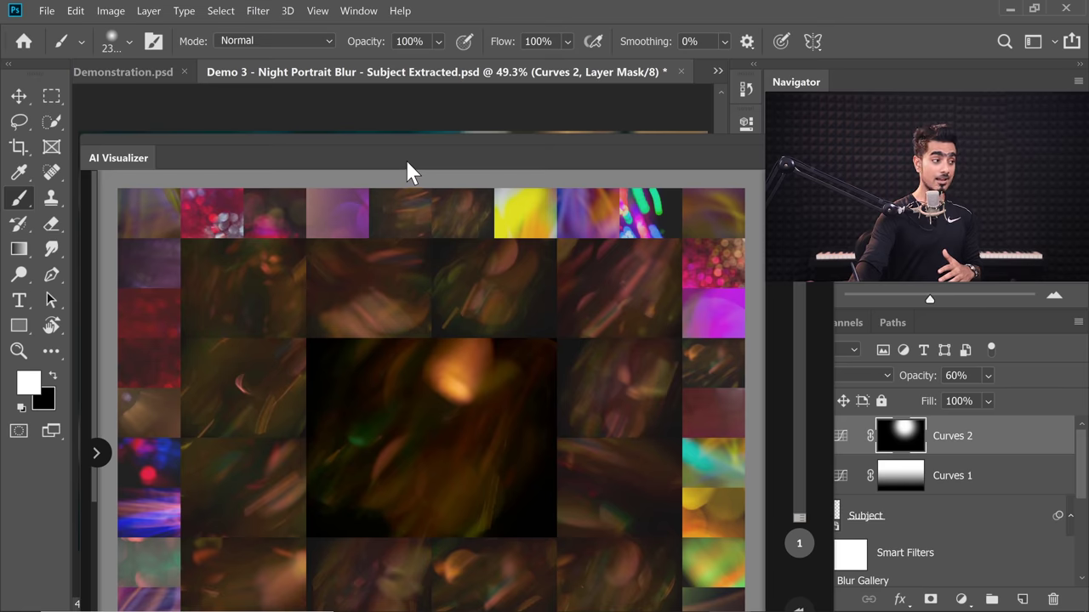
{"action": "left_click_drag", "start_coordinate": [406, 159], "coordinate": [481, 71]}
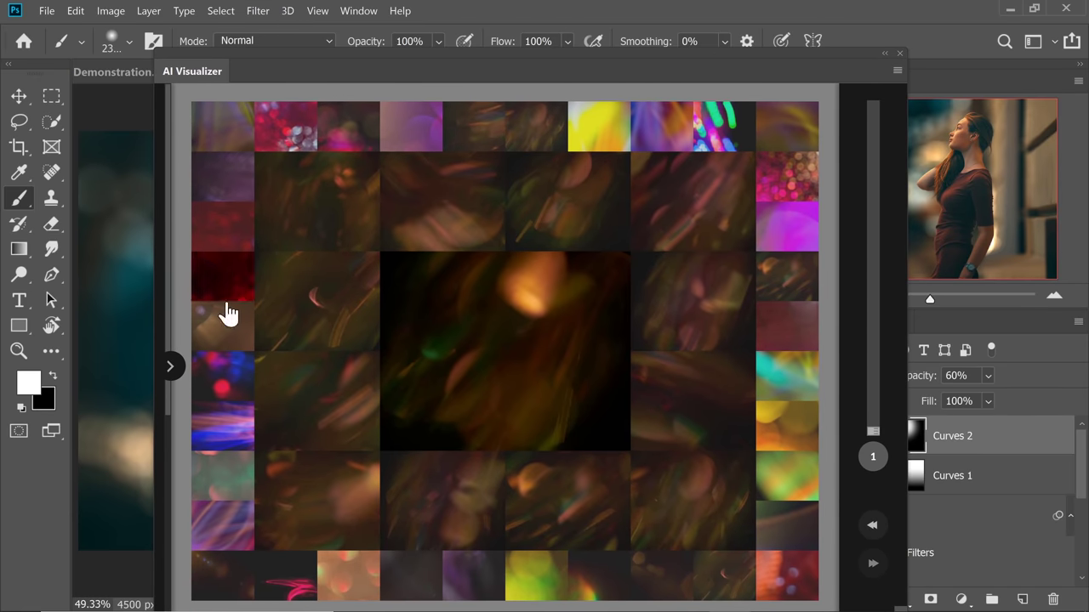
- Expand the Light category in AI Visualizer's asset list and load The Christal Collection (Pratik)
{"action": "left_click", "coordinate": [172, 365]}
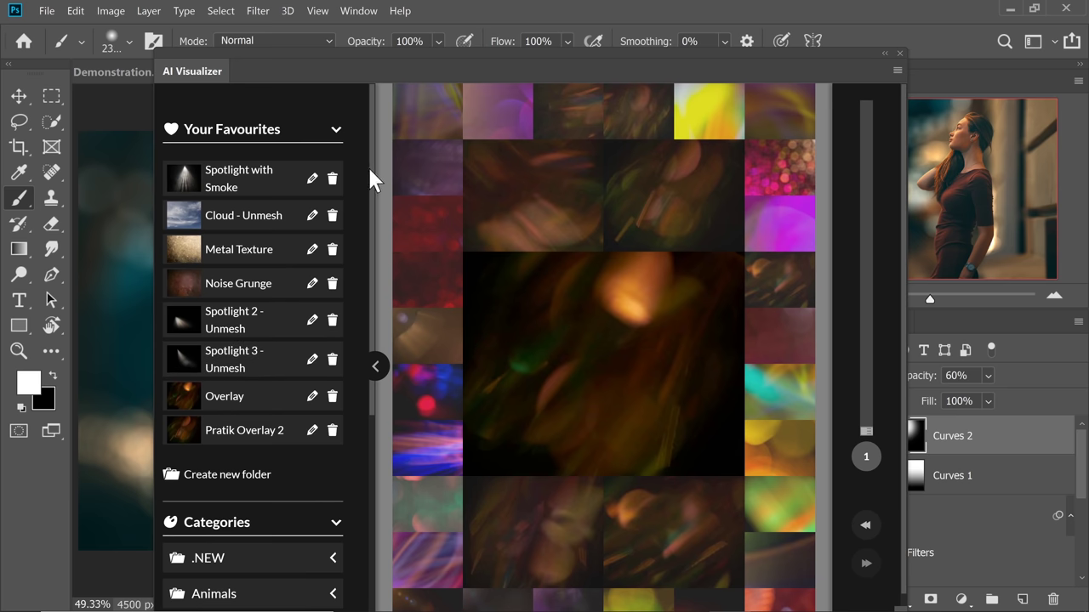
{"action": "left_click_drag", "start_coordinate": [369, 169], "coordinate": [342, 415]}
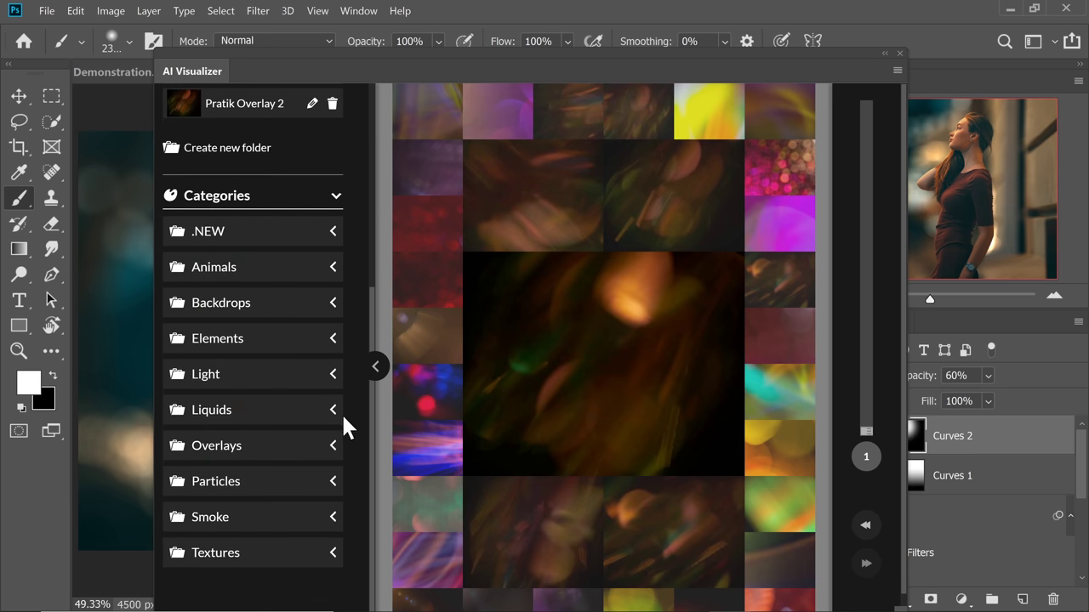
{"action": "left_click", "coordinate": [304, 379]}
{"action": "left_click_drag", "start_coordinate": [370, 272], "coordinate": [357, 536]}
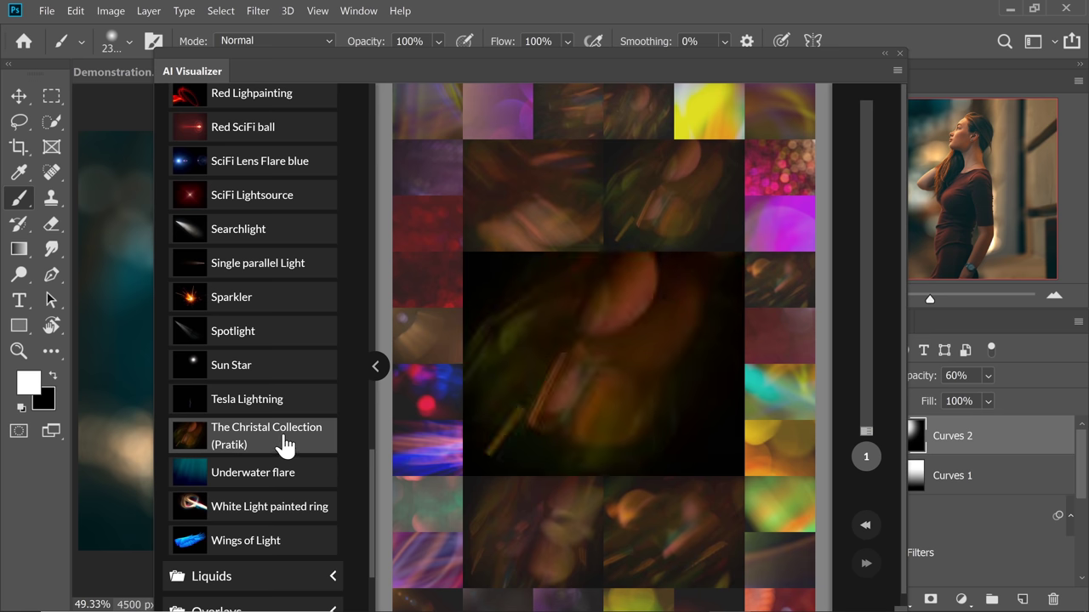
{"action": "left_click", "coordinate": [285, 445]}
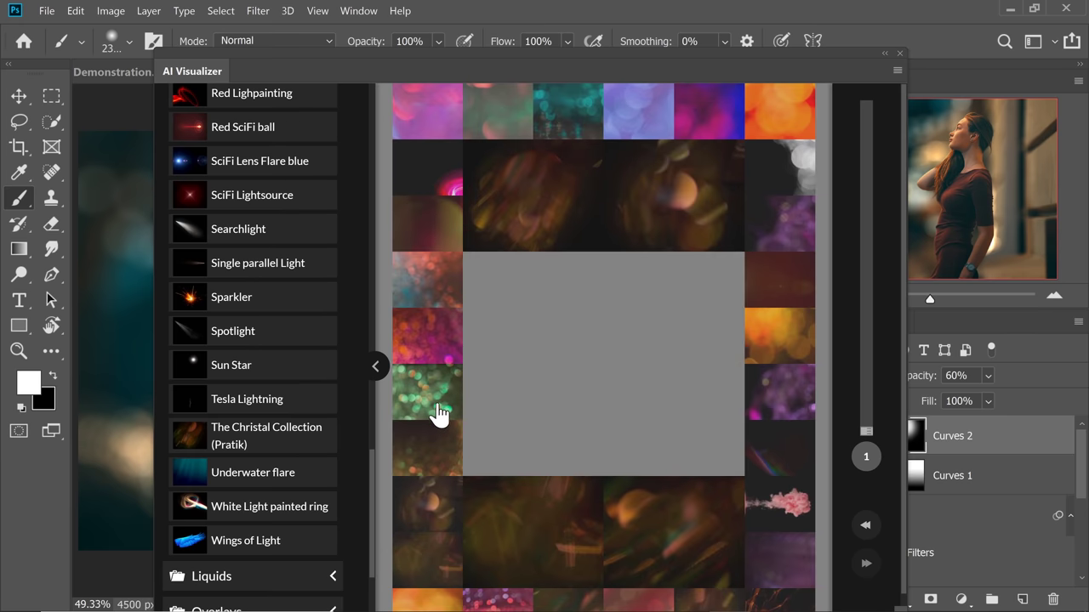
- Explore similar bokeh images, raise the variation slider to 39, then reload The Christal Collection (Pratik) and try replacing its suggestions
{"action": "left_click", "coordinate": [438, 414]}
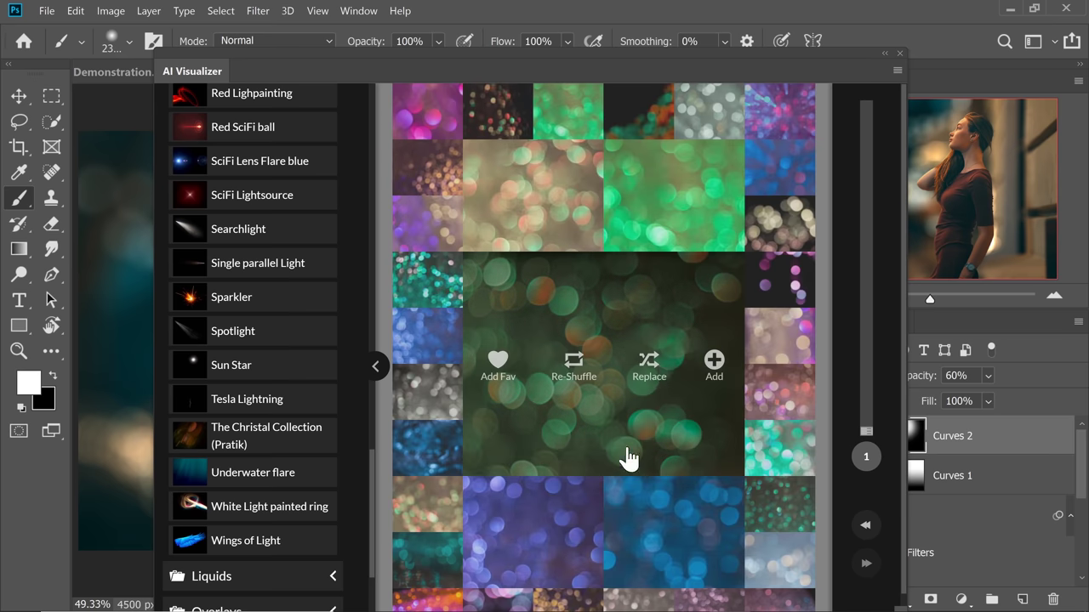
{"action": "left_click", "coordinate": [773, 145]}
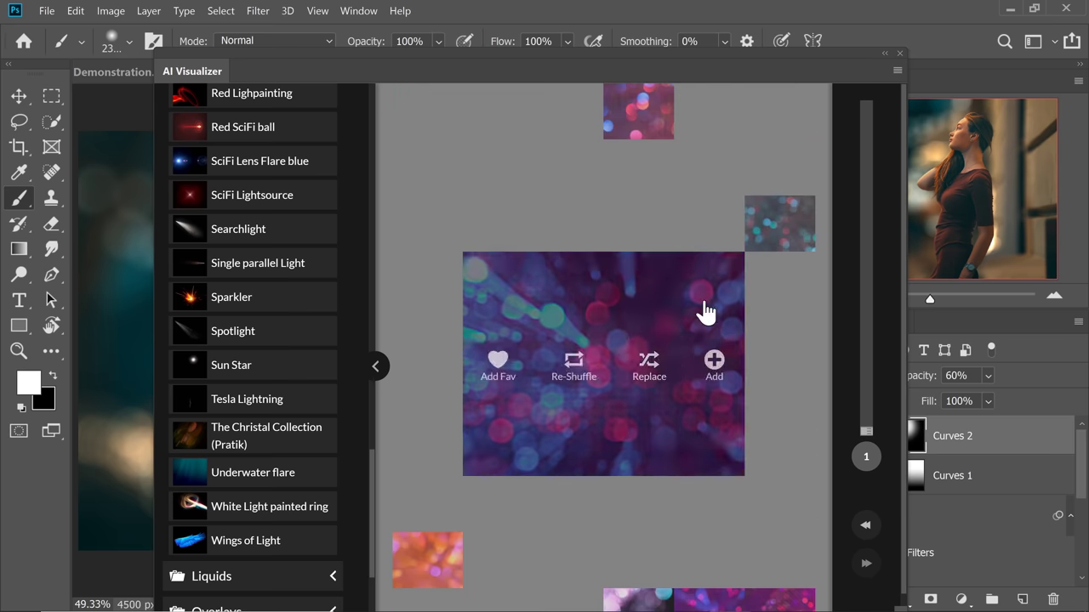
{"action": "left_click_drag", "start_coordinate": [866, 433], "coordinate": [868, 308]}
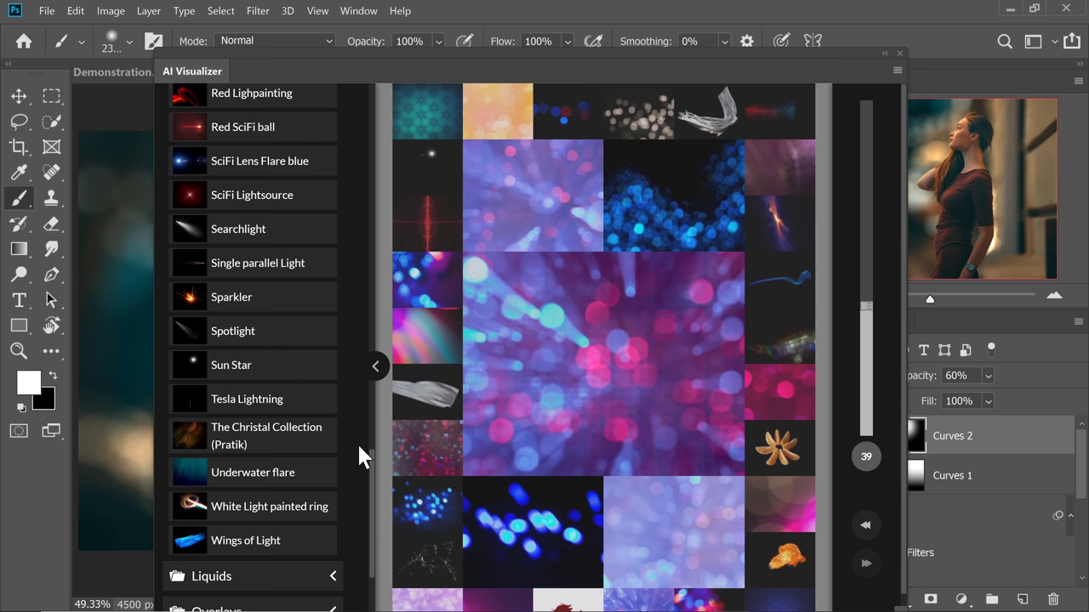
{"action": "left_click", "coordinate": [332, 436]}
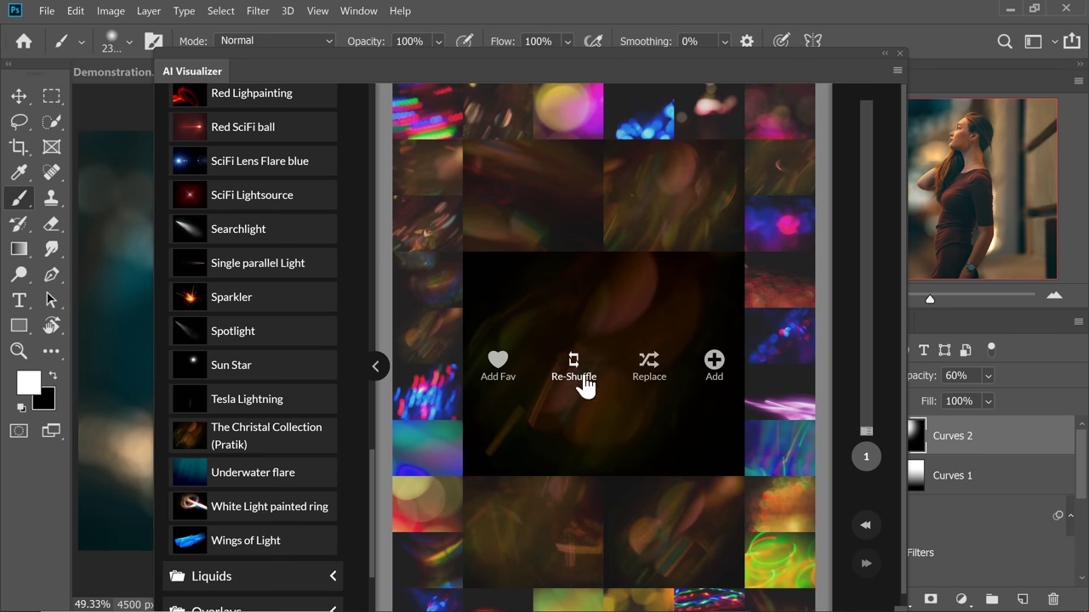
{"action": "left_click", "coordinate": [648, 360]}
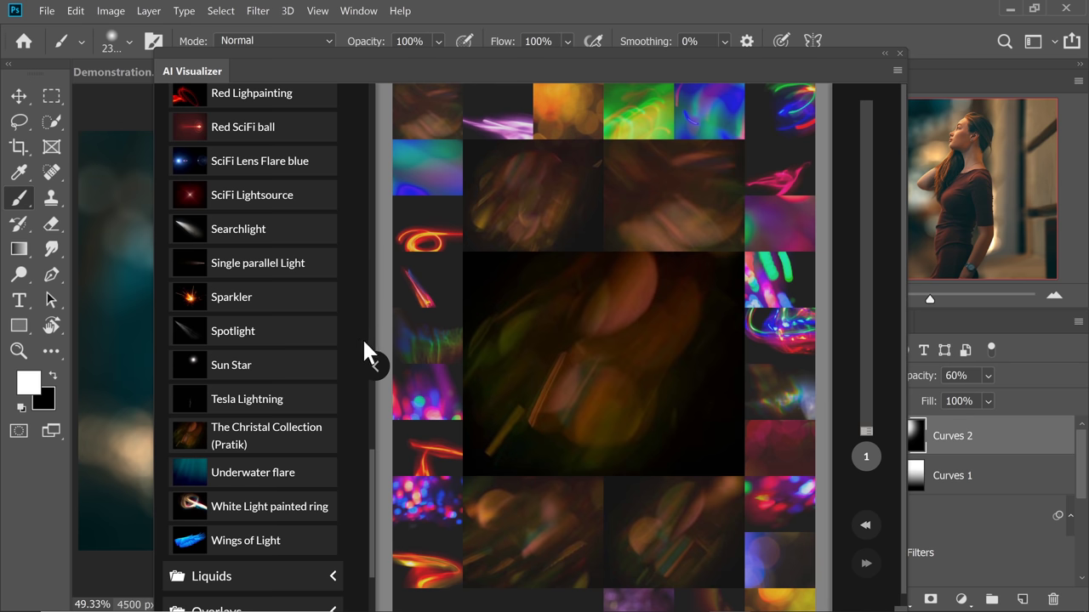
- Load the Overlay favourite, add it to the portrait as a new layer, and close AI Visualizer
{"action": "left_click_drag", "start_coordinate": [367, 468], "coordinate": [374, 97]}
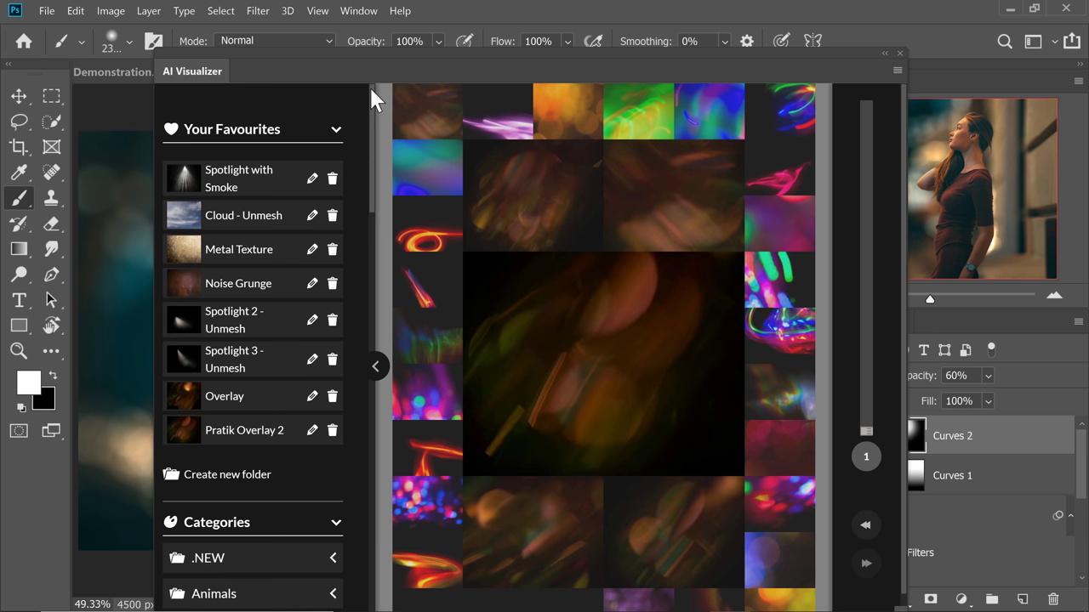
{"action": "left_click", "coordinate": [264, 402]}
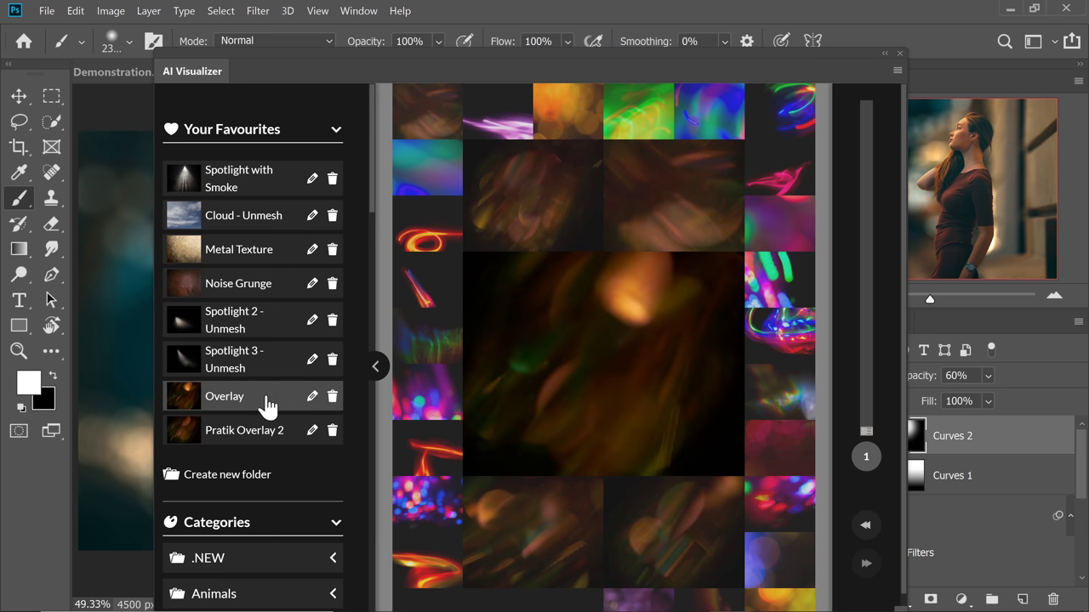
{"action": "mouse_move", "coordinate": [644, 341]}
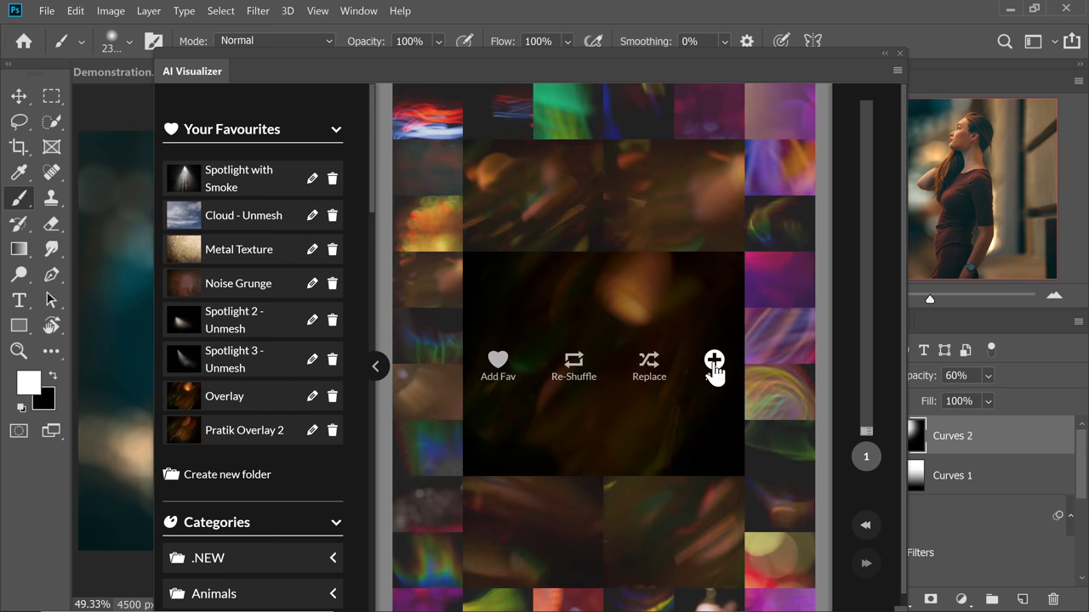
{"action": "left_click", "coordinate": [713, 364]}
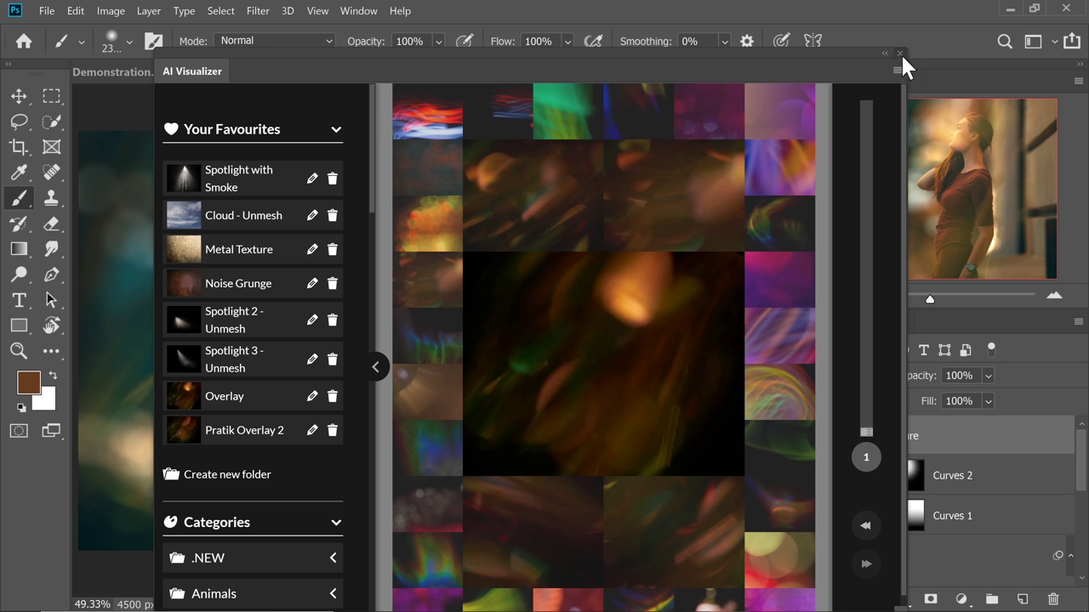
{"action": "left_click", "coordinate": [900, 52]}
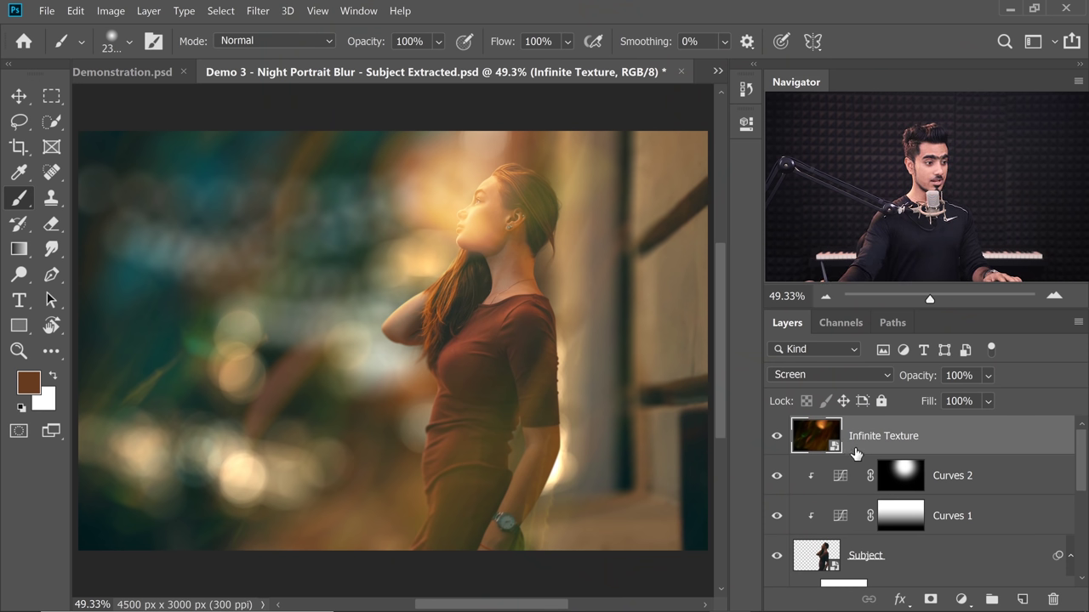
- Rotate the Infinite Texture overlay by about -14°, then resize and reposition it so its glow sits behind the woman's face
{"action": "left_click", "coordinate": [818, 375]}
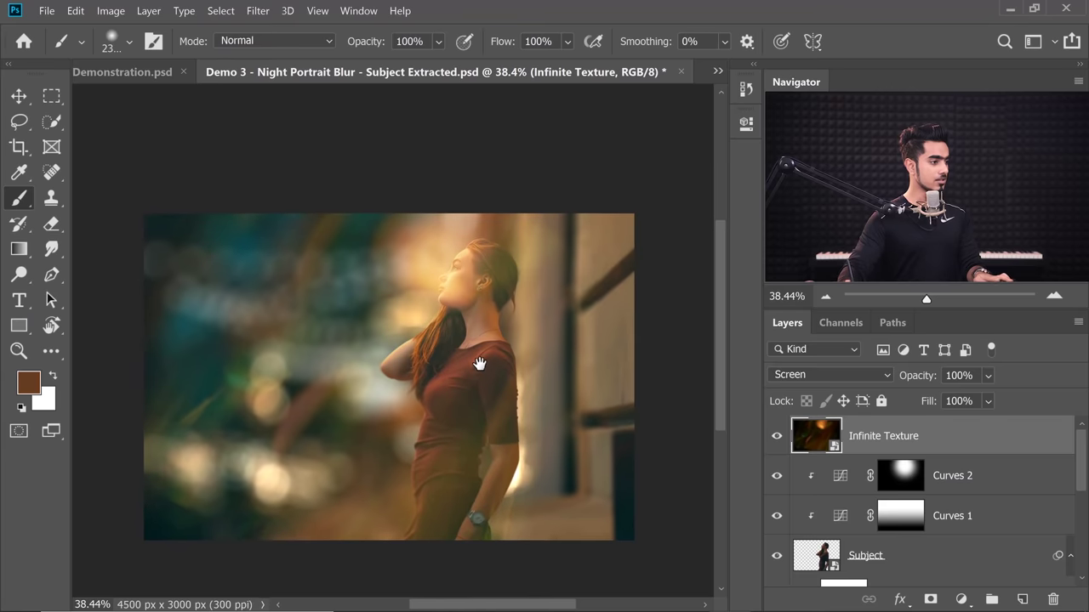
{"action": "key", "text": "ctrl+t"}
{"action": "left_click_drag", "start_coordinate": [644, 158], "coordinate": [608, 80]}
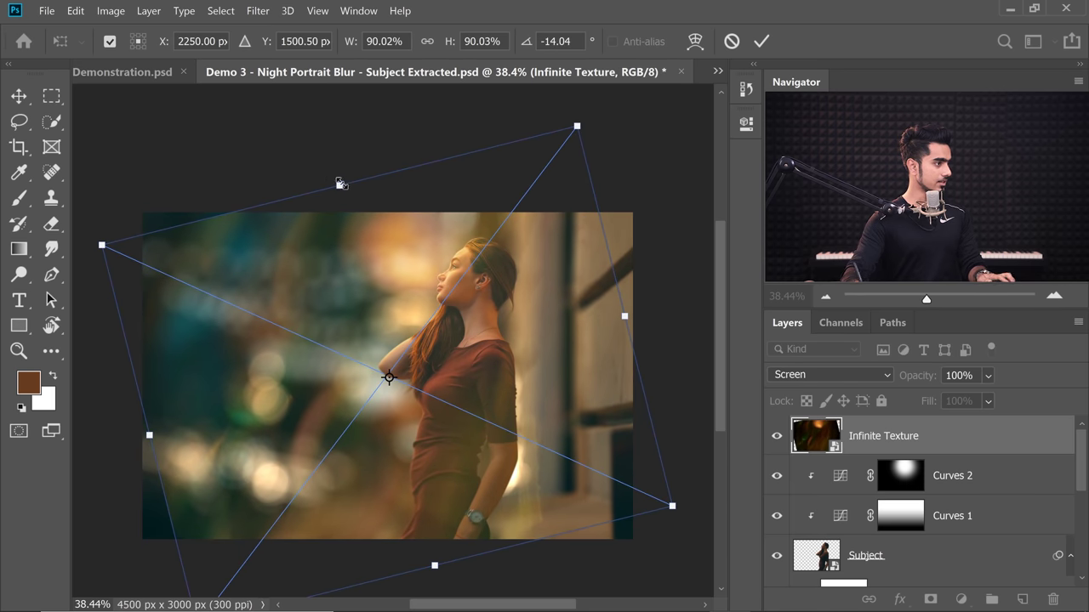
{"action": "left_click_drag", "start_coordinate": [339, 183], "coordinate": [333, 157]}
{"action": "mouse_move", "coordinate": [563, 312]}
{"action": "left_mouse_down"}
{"action": "mouse_move", "coordinate": [518, 292]}
{"action": "mouse_move", "coordinate": [563, 298]}
{"action": "left_mouse_up"}
{"action": "key", "text": "Return"}
{"action": "key", "text": "b"}
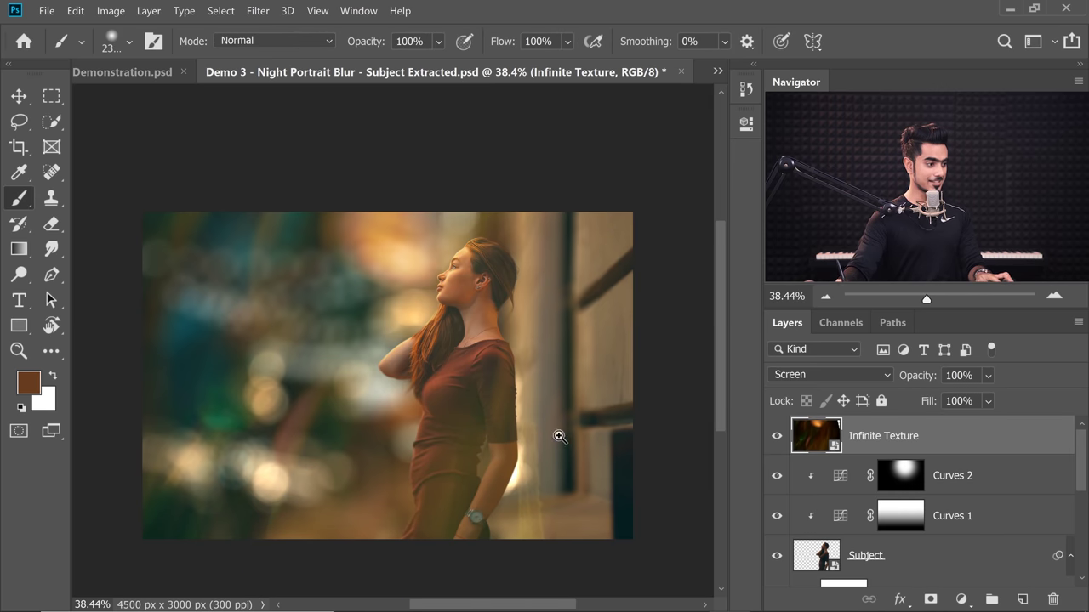
- Add a layer mask to Infinite Texture and paint black with a large soft brush to hide the overlay along the image's right side
{"action": "left_click_drag", "start_coordinate": [558, 436], "coordinate": [564, 420]}
{"action": "scroll", "coordinate": [483, 374], "scroll_direction": "down", "scroll_amount": 3}
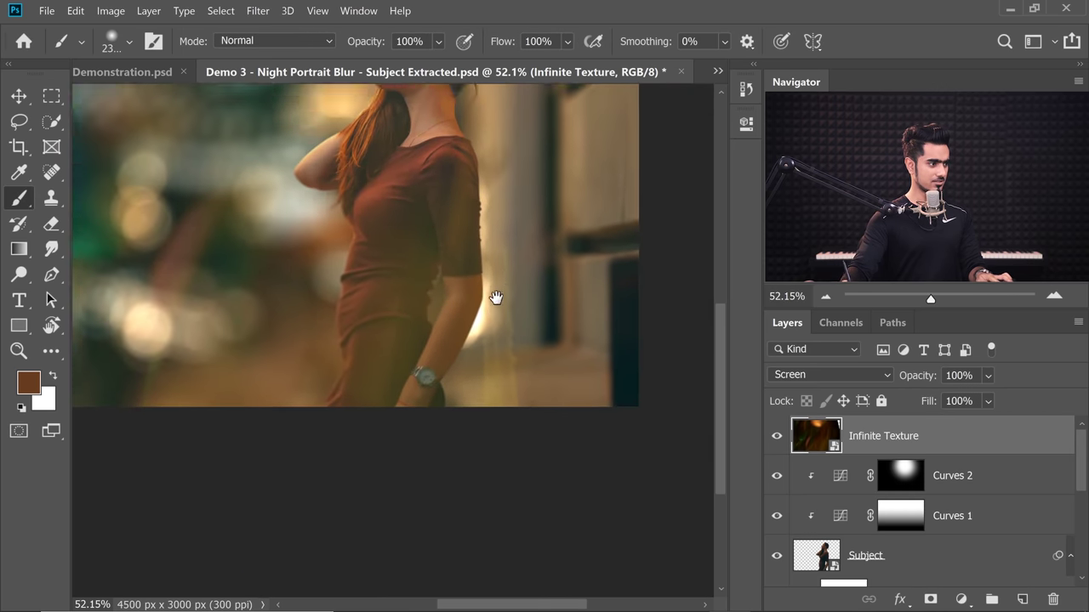
{"action": "left_click", "coordinate": [931, 600]}
{"action": "key", "text": "bracketright"}
{"action": "key", "text": "bracketright"}
{"action": "key", "text": "bracketright"}
{"action": "key", "text": "x"}
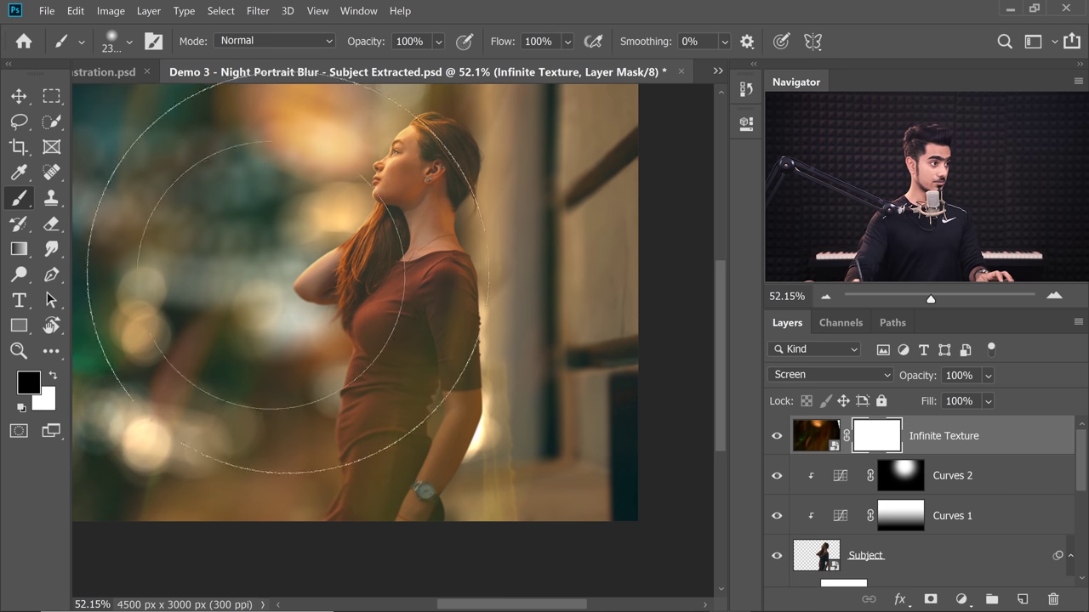
{"action": "scroll", "coordinate": [287, 275], "scroll_direction": "down", "scroll_amount": 3}
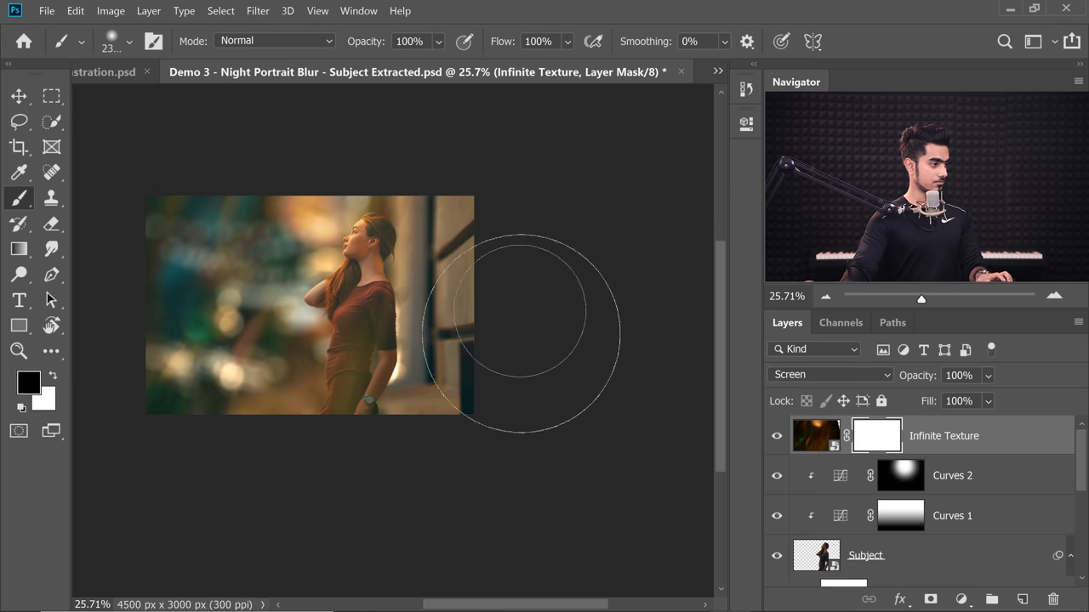
{"action": "left_click", "coordinate": [521, 334]}
{"action": "scroll", "coordinate": [459, 298], "scroll_direction": "up", "scroll_amount": 3}
{"action": "scroll", "coordinate": [541, 352], "scroll_direction": "down", "scroll_amount": 2}
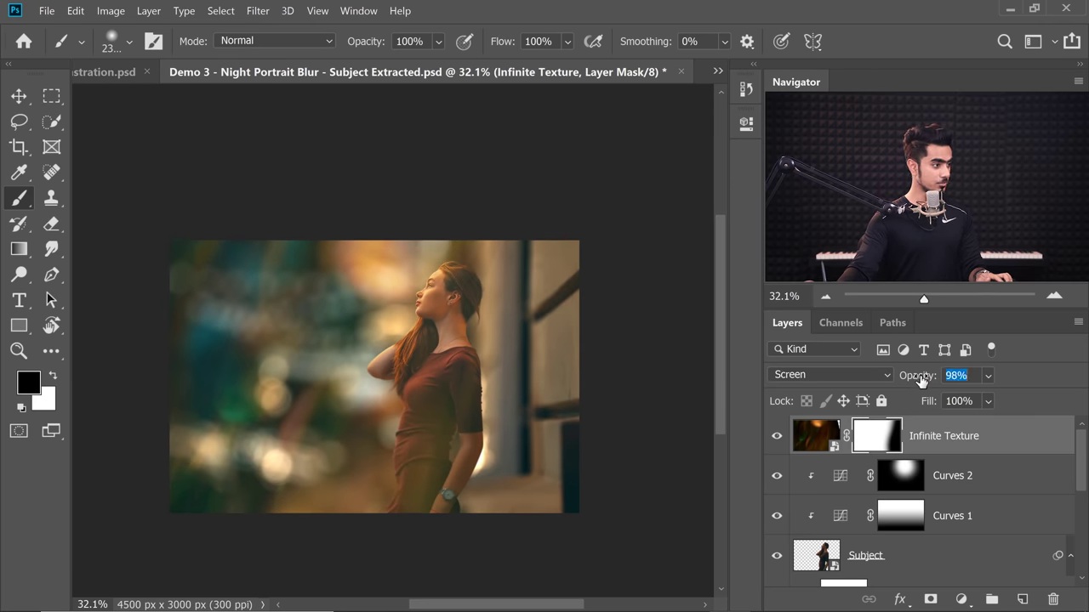
- Set the Infinite Texture layer's opacity to 65%
{"action": "mouse_move", "coordinate": [921, 380]}
{"action": "left_mouse_down"}
{"action": "mouse_move", "coordinate": [901, 381]}
{"action": "mouse_move", "coordinate": [911, 381]}
{"action": "left_mouse_up"}
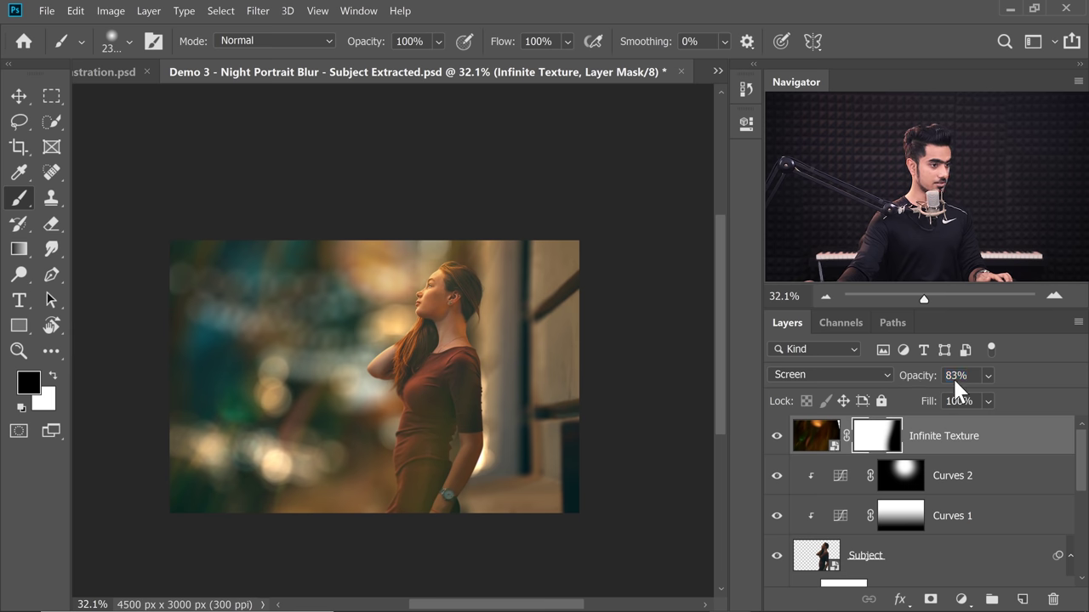
{"action": "type", "text": "70"}
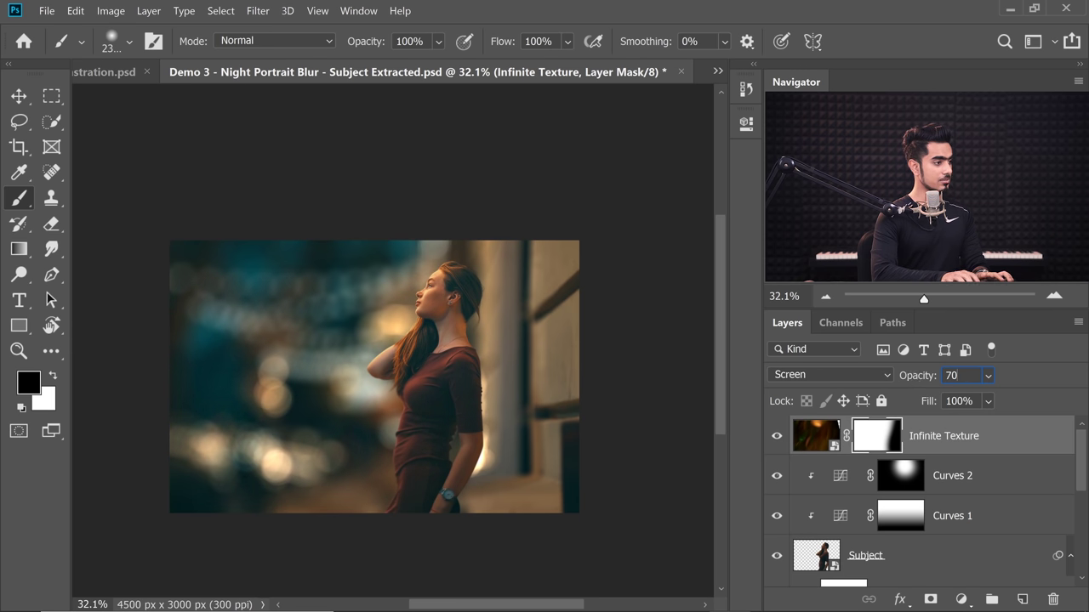
{"action": "key", "text": "BackSpace"}
{"action": "key", "text": "BackSpace"}
{"action": "type", "text": "65"}
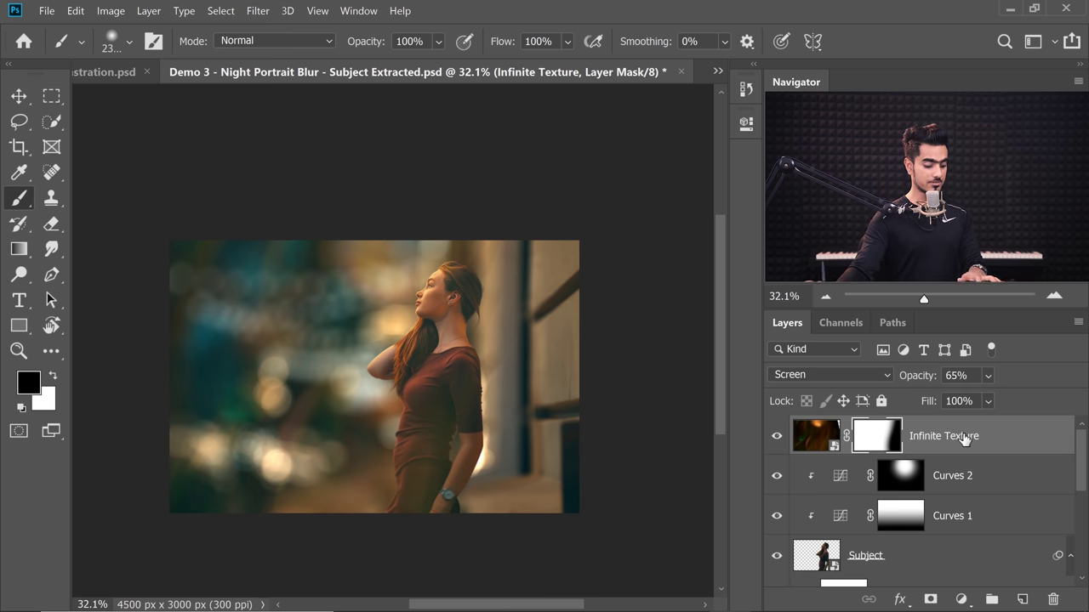
- Duplicate the Infinite Texture layer and paint black on the copy's mask with a larger brush, hiding it across the image's upper part
{"action": "key", "text": "ctrl+j"}
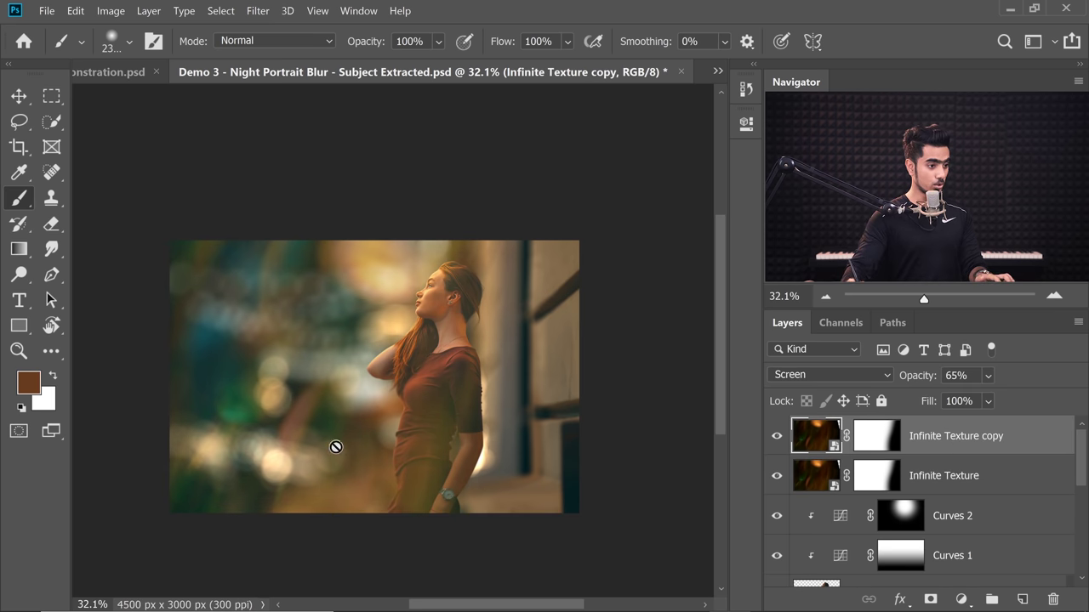
{"action": "left_click", "coordinate": [883, 441]}
{"action": "key", "text": "bracketright"}
{"action": "key", "text": "bracketright"}
{"action": "key", "text": "bracketright"}
{"action": "key", "text": "bracketright"}
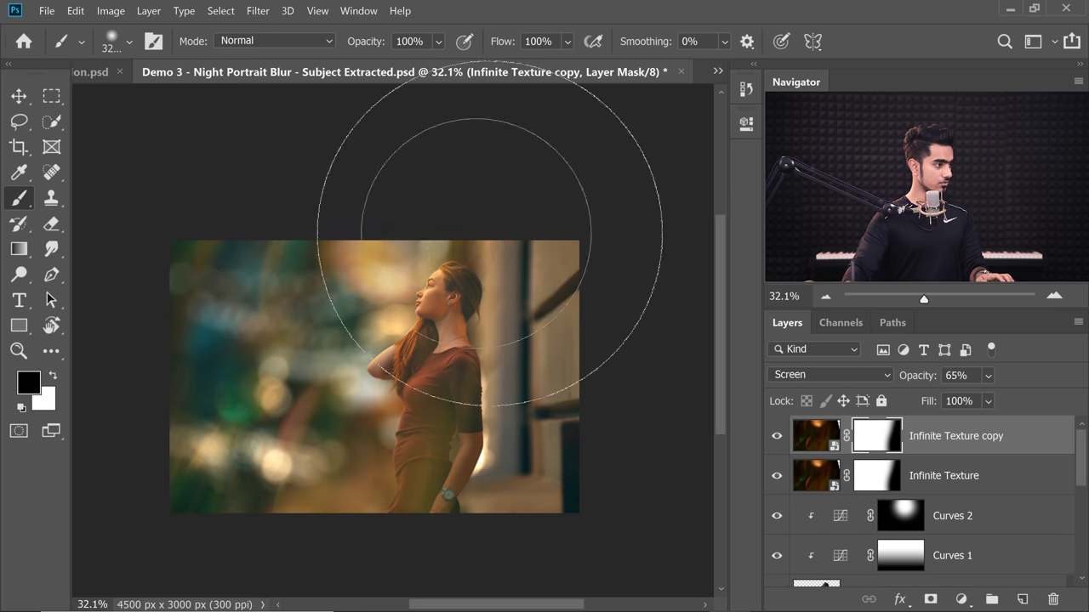
{"action": "key", "text": "bracketright"}
{"action": "key", "text": "bracketright"}
{"action": "left_click_drag", "start_coordinate": [449, 272], "coordinate": [473, 261]}
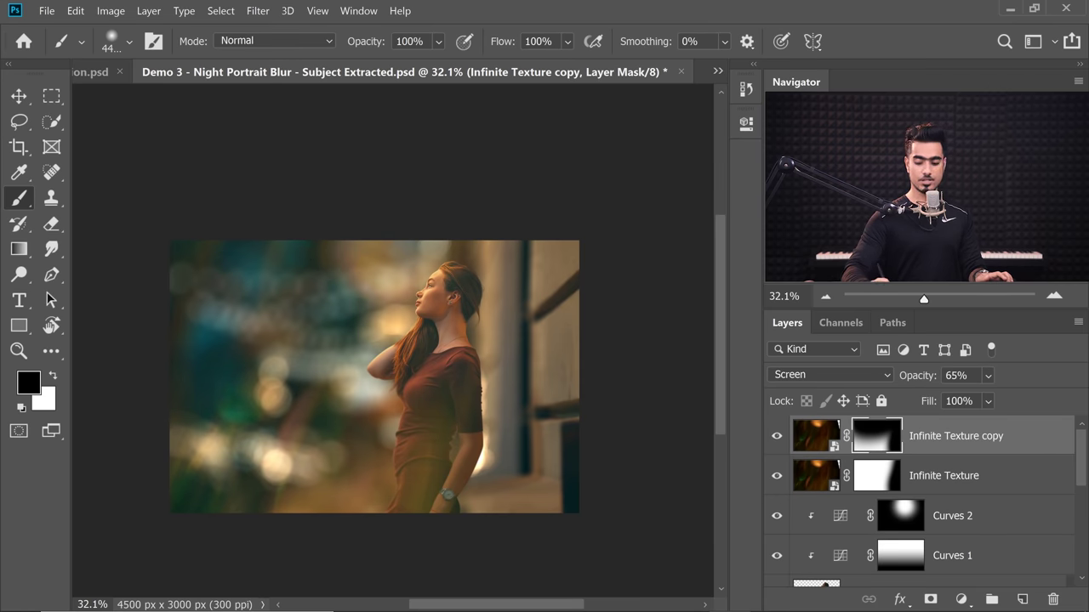
- Set the Infinite Texture copy layer's opacity to 36%
{"action": "scroll", "coordinate": [1002, 277], "scroll_direction": "up", "scroll_amount": 3}
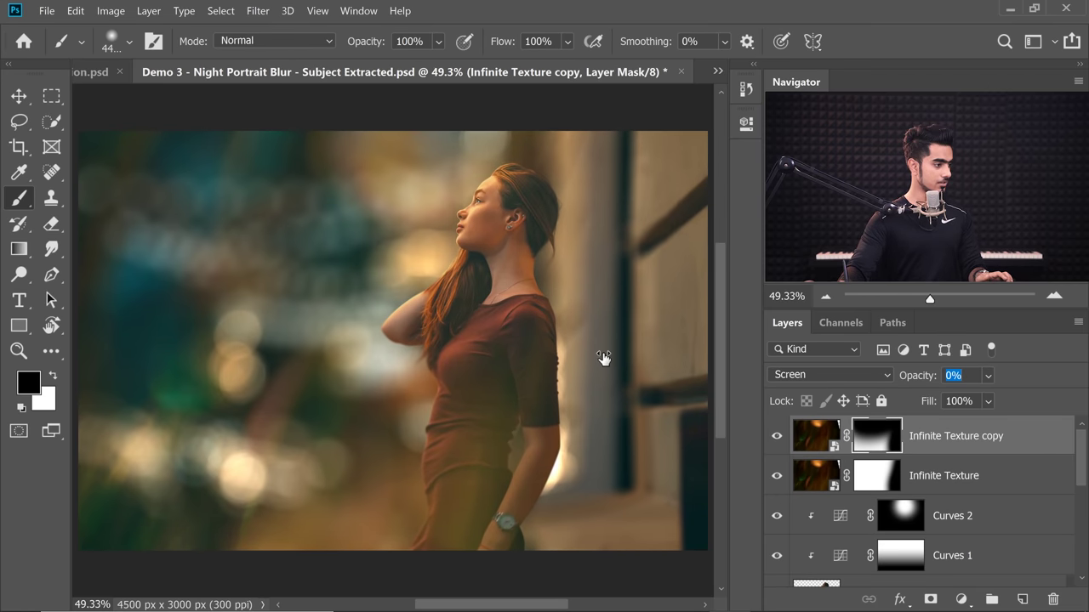
{"action": "left_click_drag", "start_coordinate": [603, 358], "coordinate": [922, 377]}
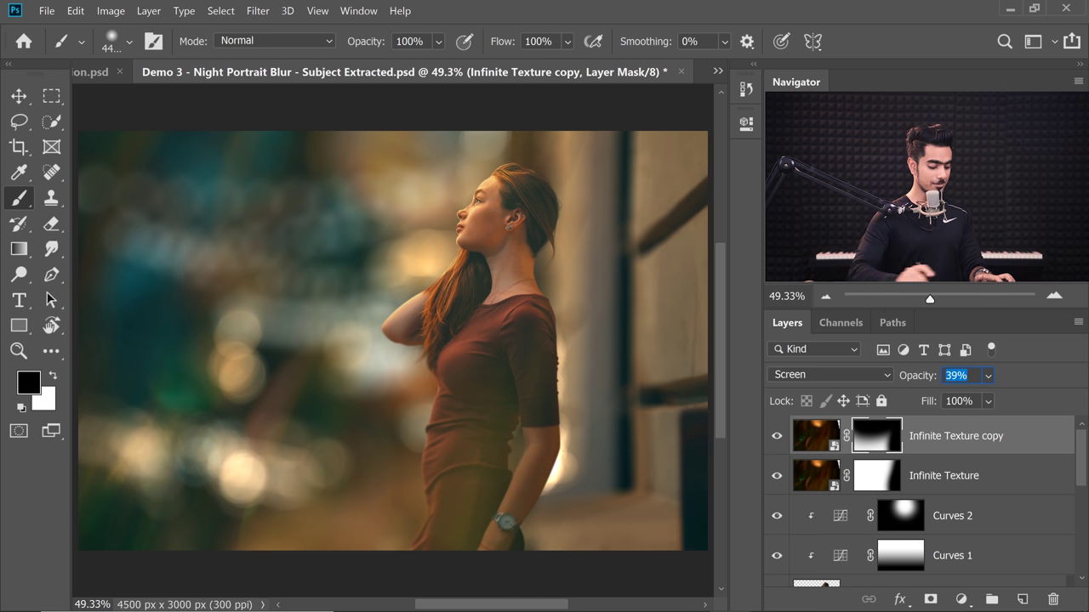
{"action": "type", "text": "6"}
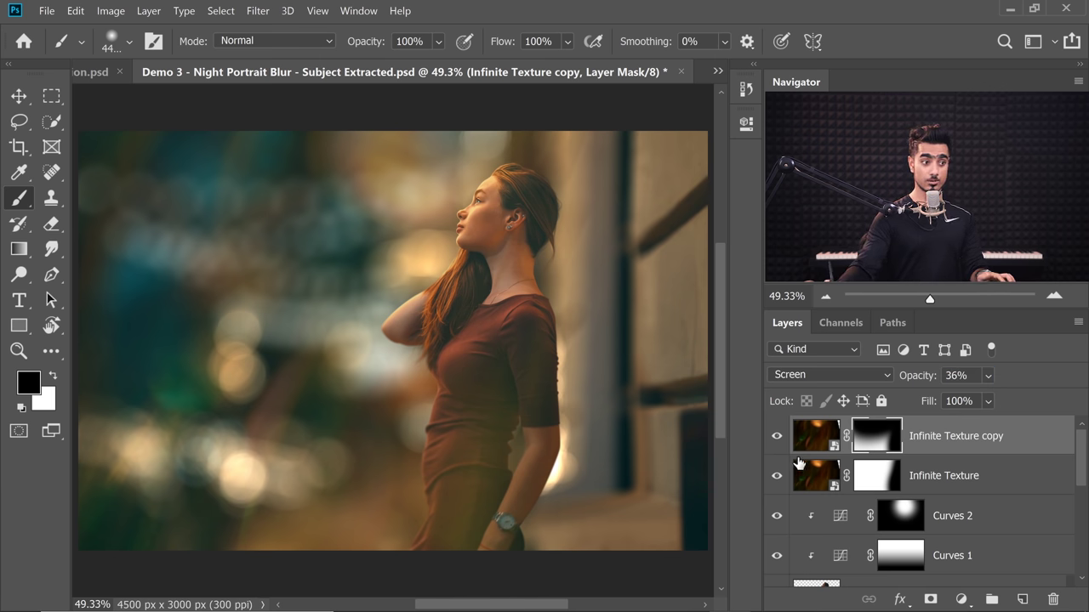
- Compare the edited portrait with the original by isolating the Background layer's visibility
{"action": "scroll", "coordinate": [919, 501], "scroll_direction": "down", "scroll_amount": 5}
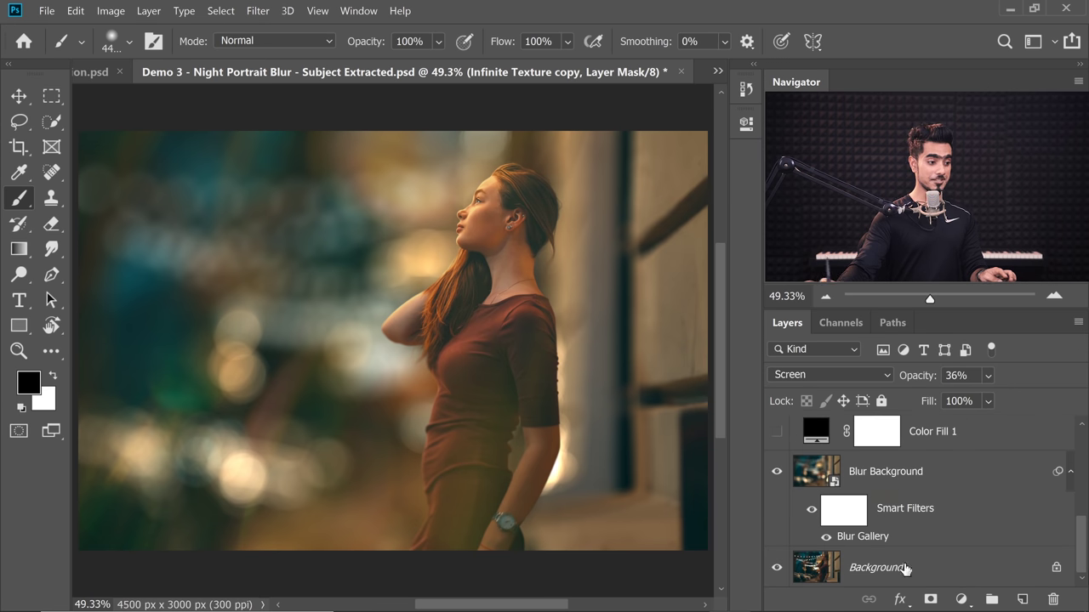
{"action": "left_click", "coordinate": [780, 573], "text": "alt"}
{"action": "left_click", "coordinate": [780, 573], "text": "alt"}
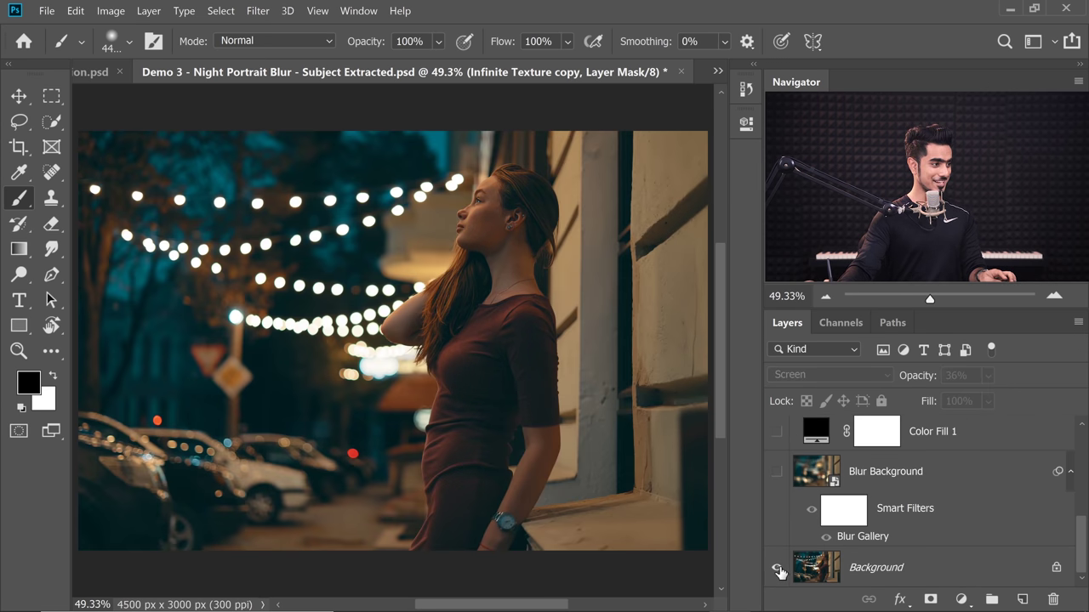